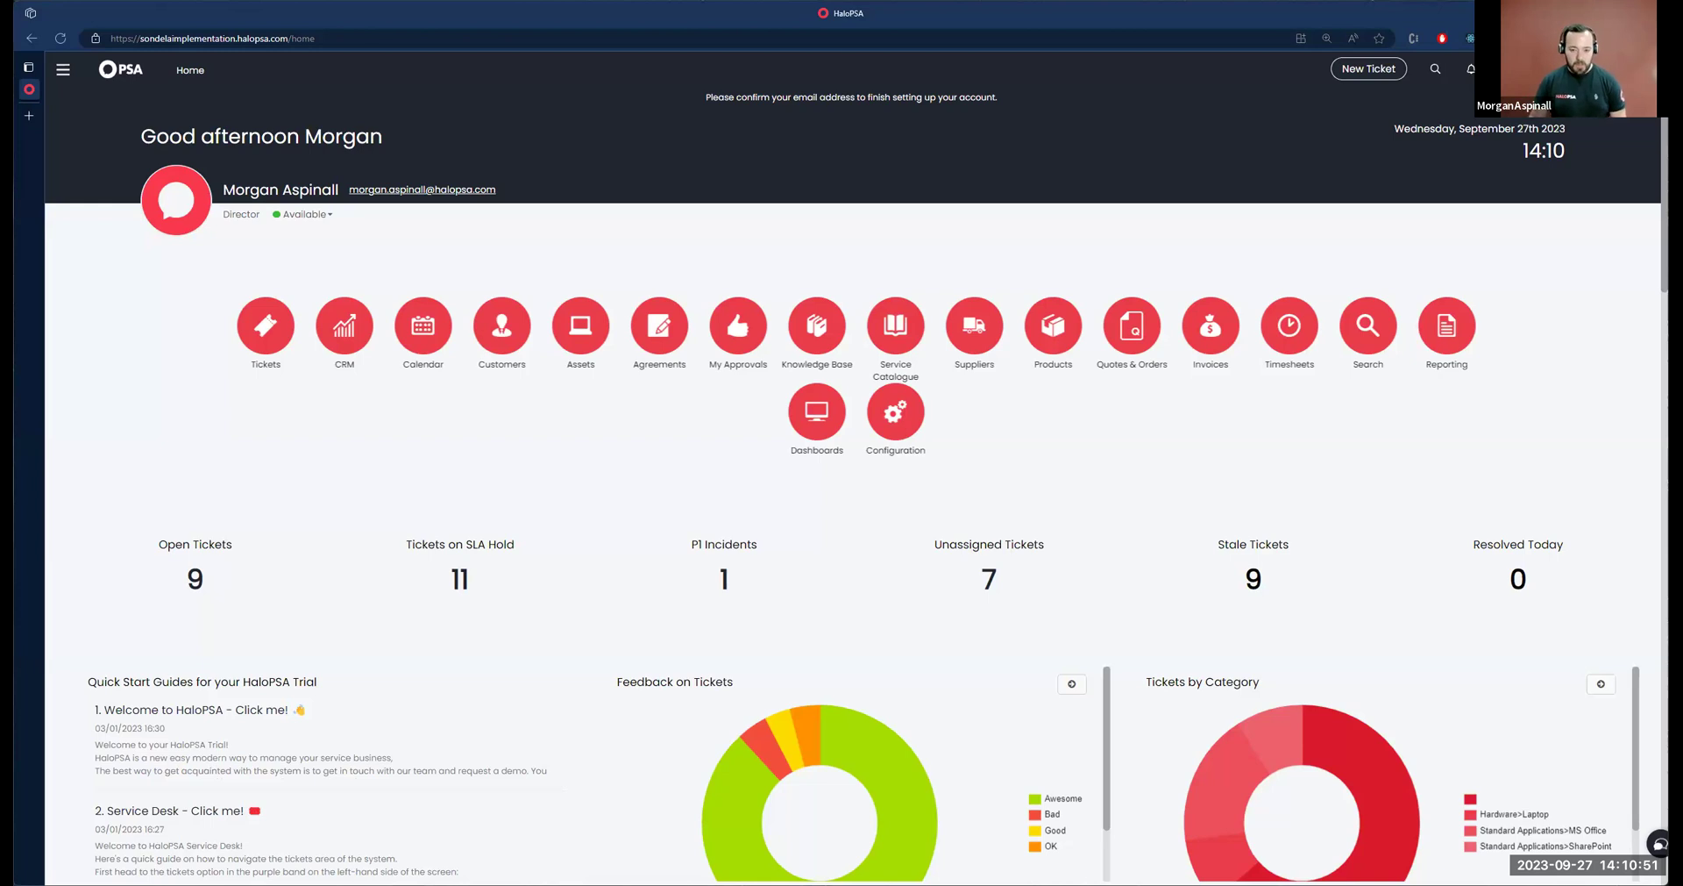
# Open the Terry's Chocolates customer record, check its pre-pay details and show its list of agreements
pyautogui.click(516, 315)
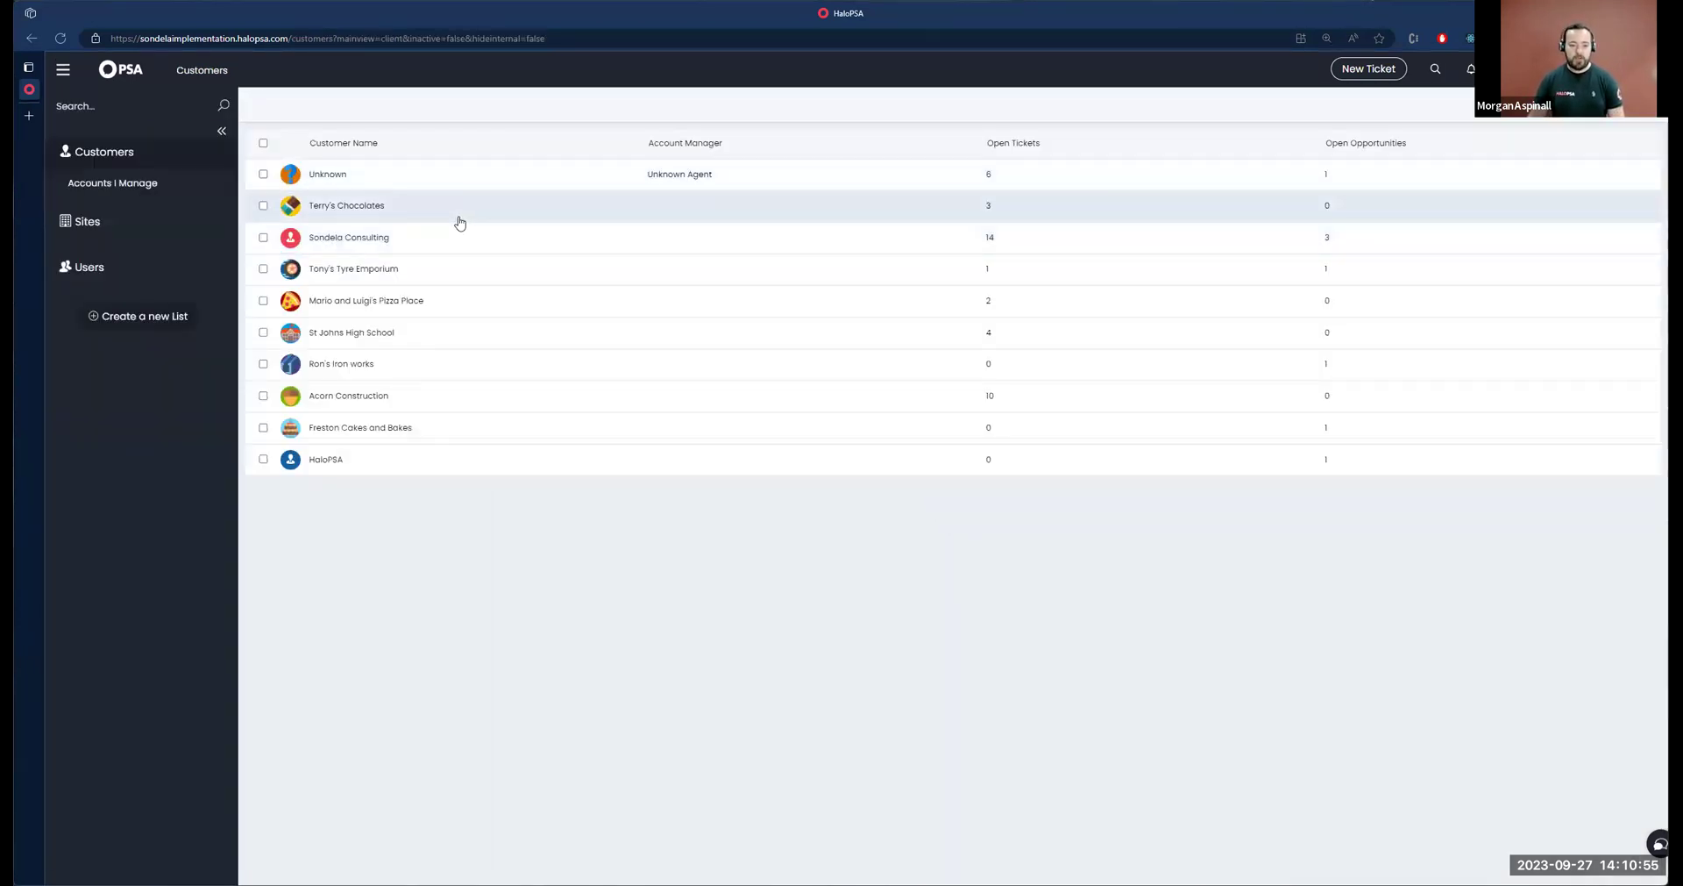
pyautogui.click(458, 219)
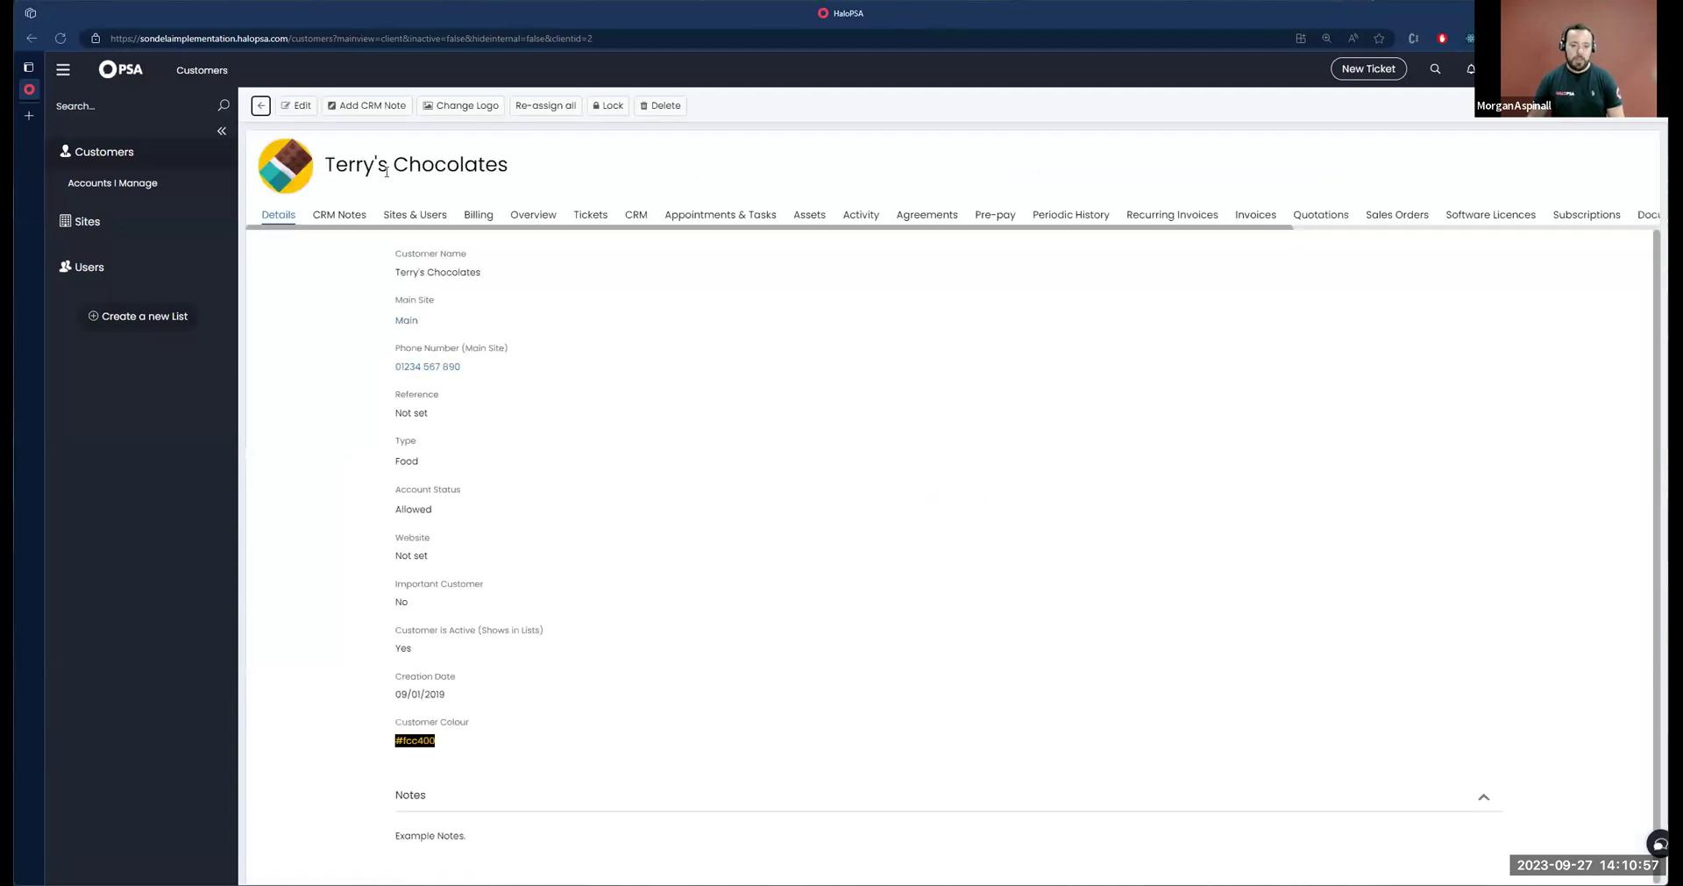
pyautogui.click(1003, 218)
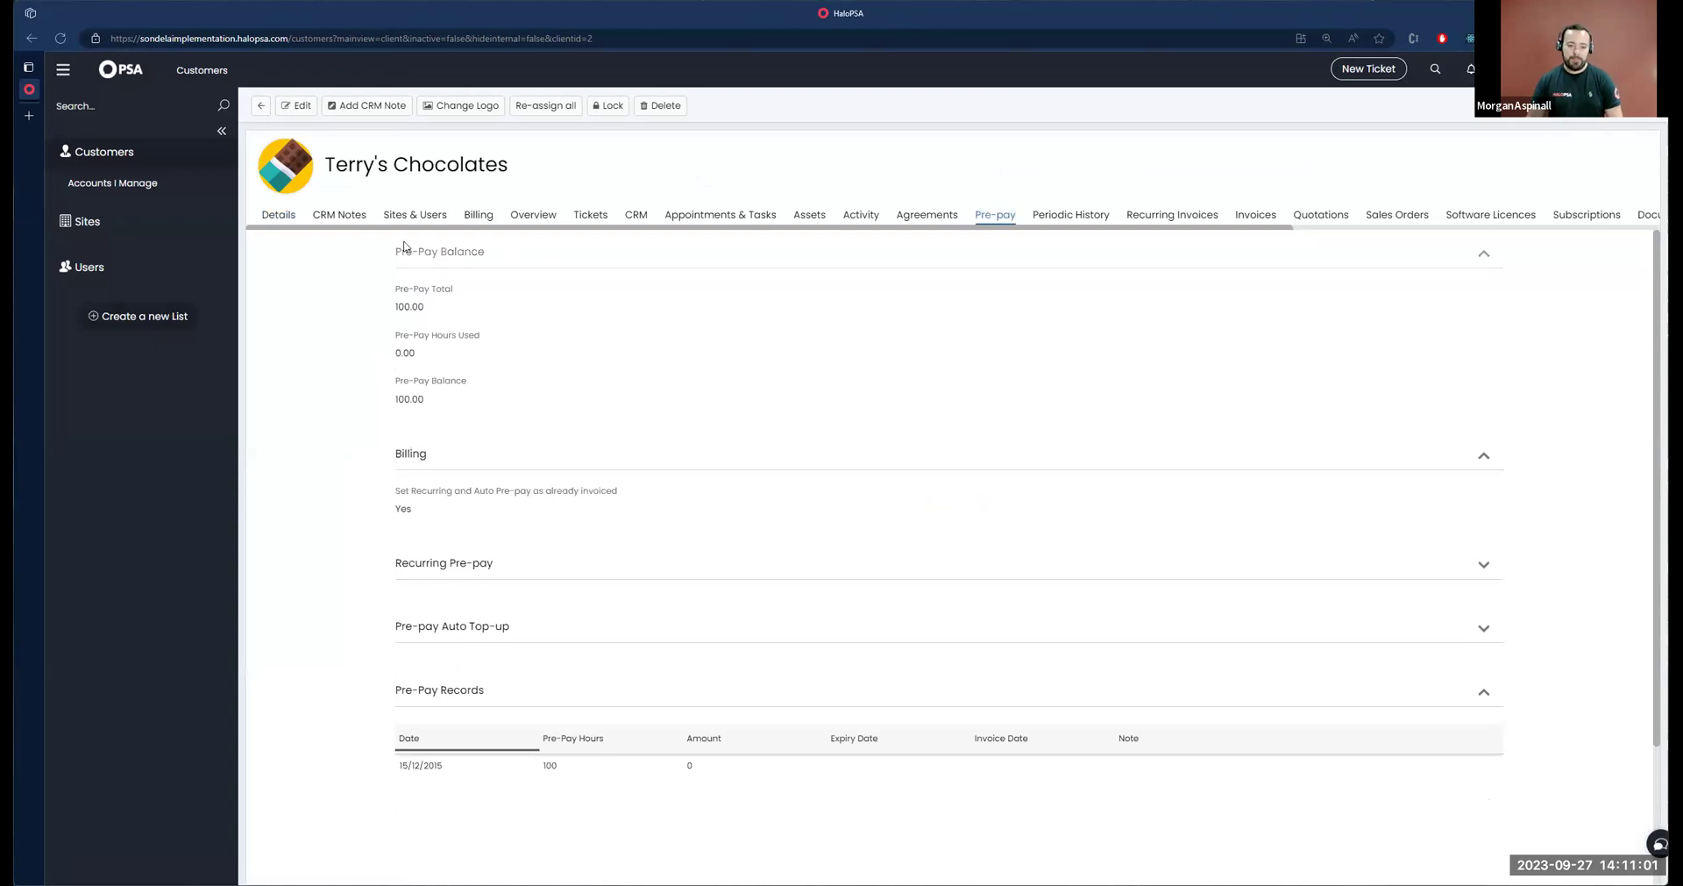
pyautogui.click(728, 216)
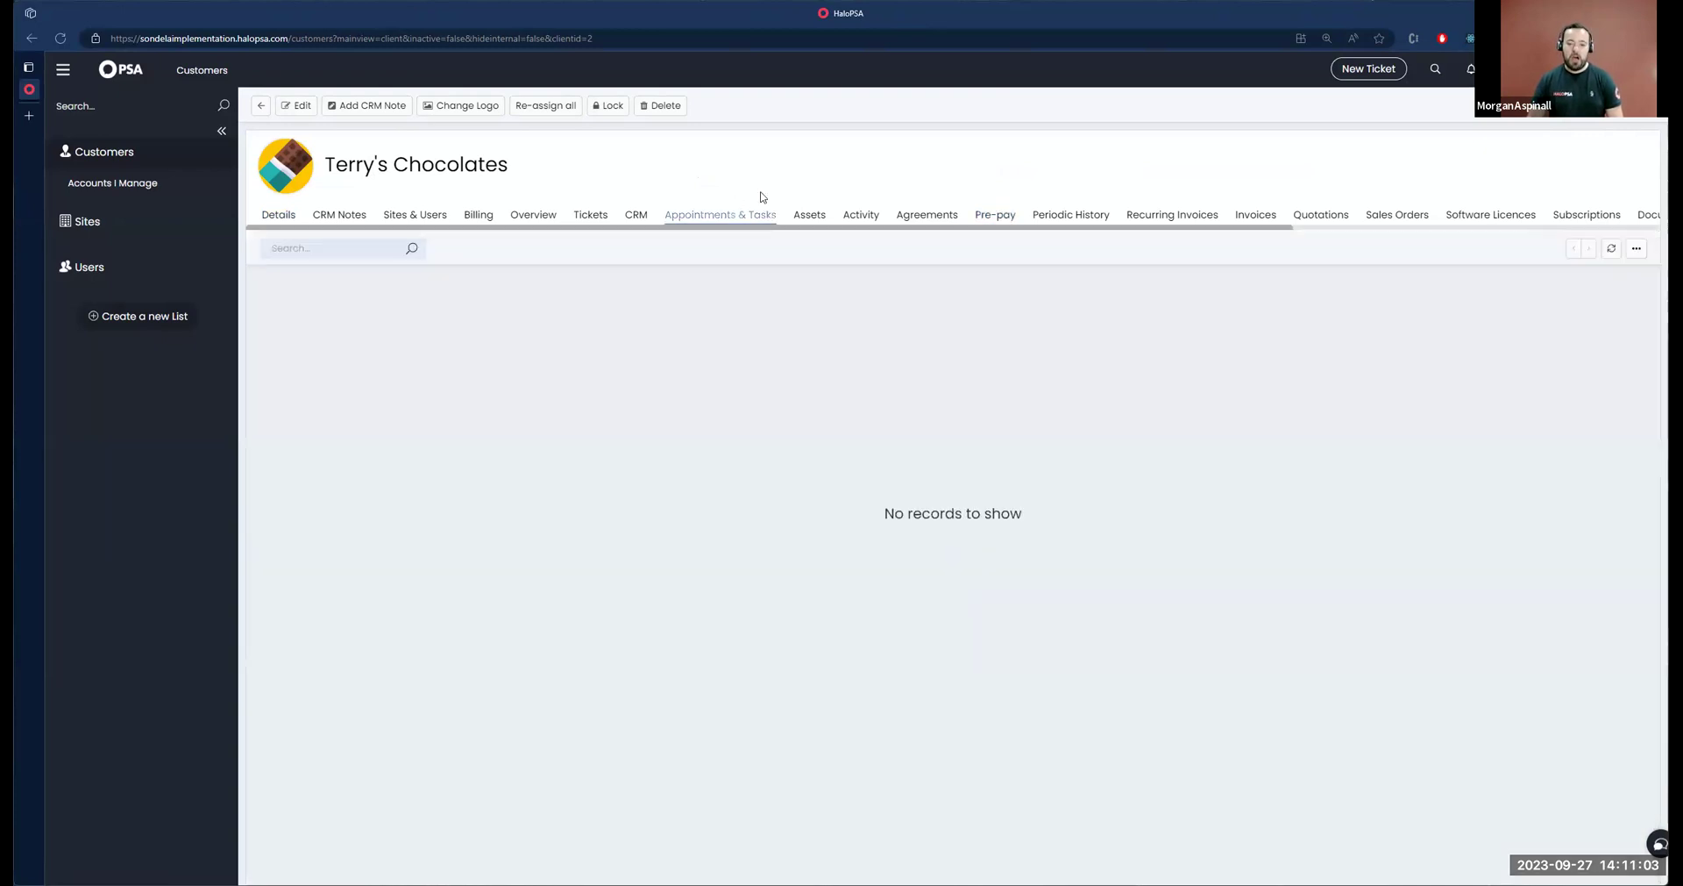
pyautogui.click(911, 217)
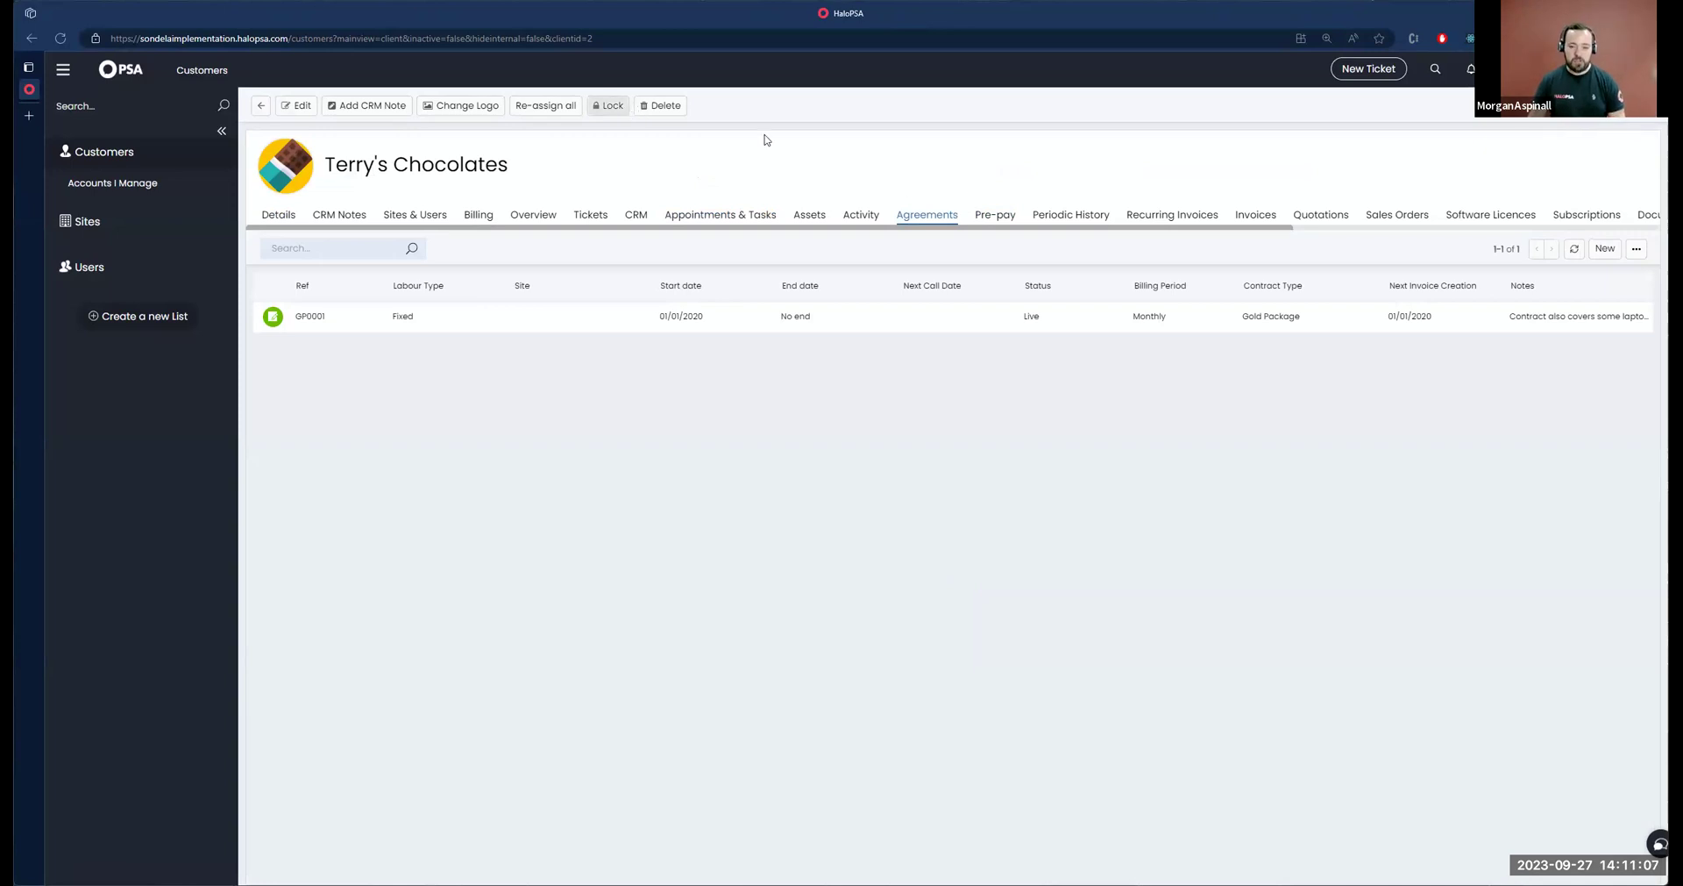
# Start a new agreement for Terry's Chocolates with the labour type Pre-Pay, and return to the customer's agreements
pyautogui.click(1620, 263)
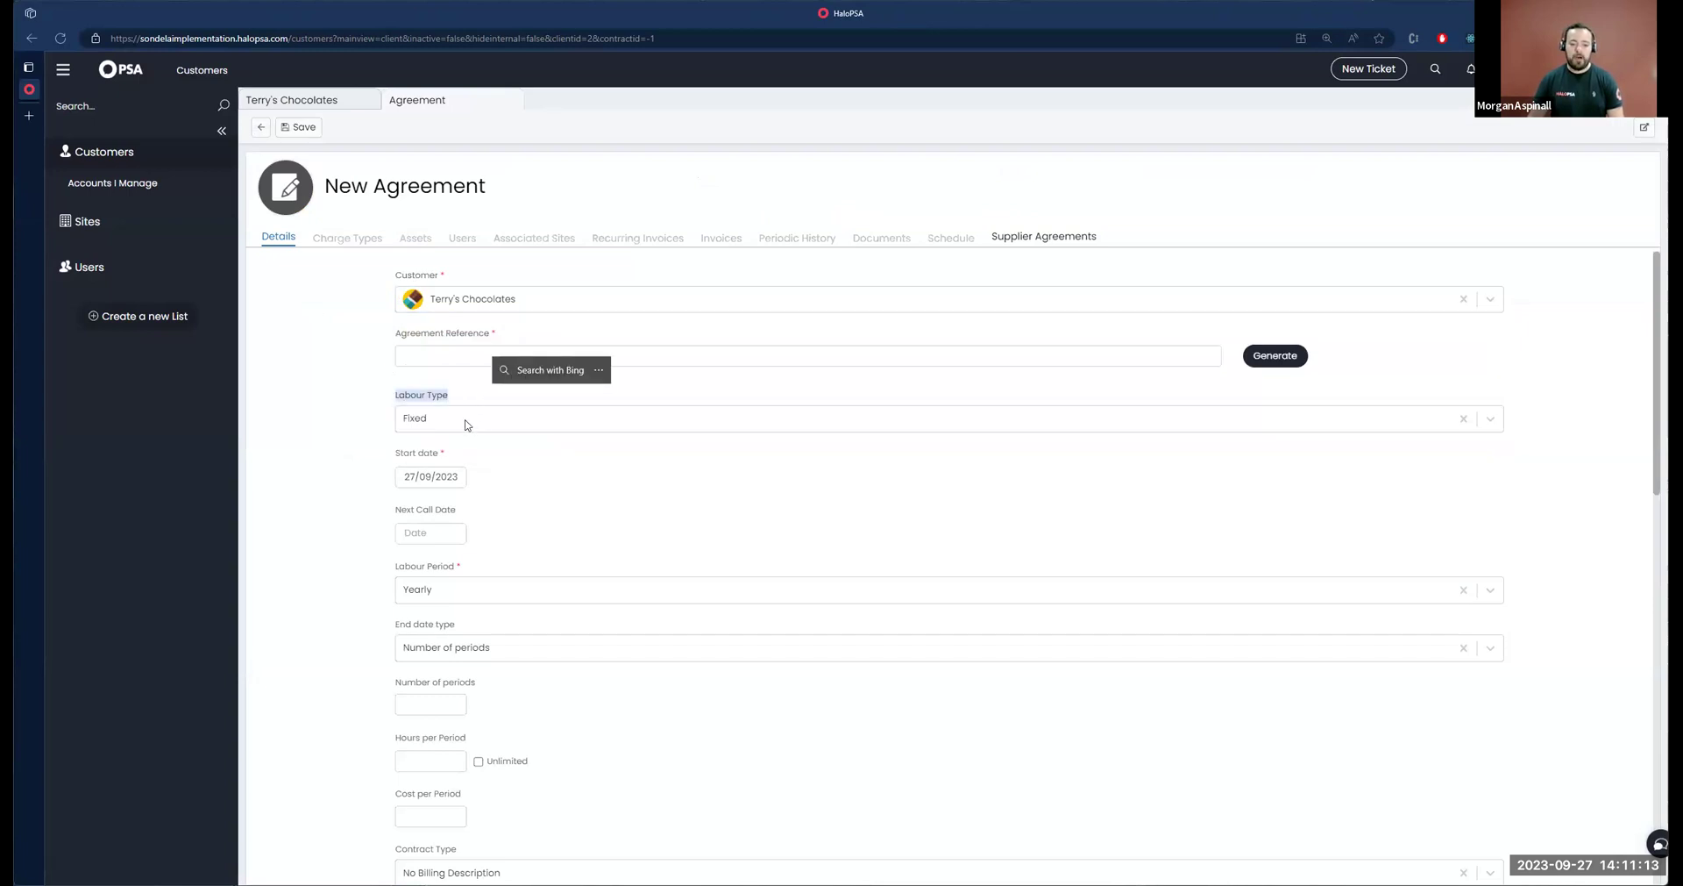
pyautogui.click(467, 421)
pyautogui.click(430, 468)
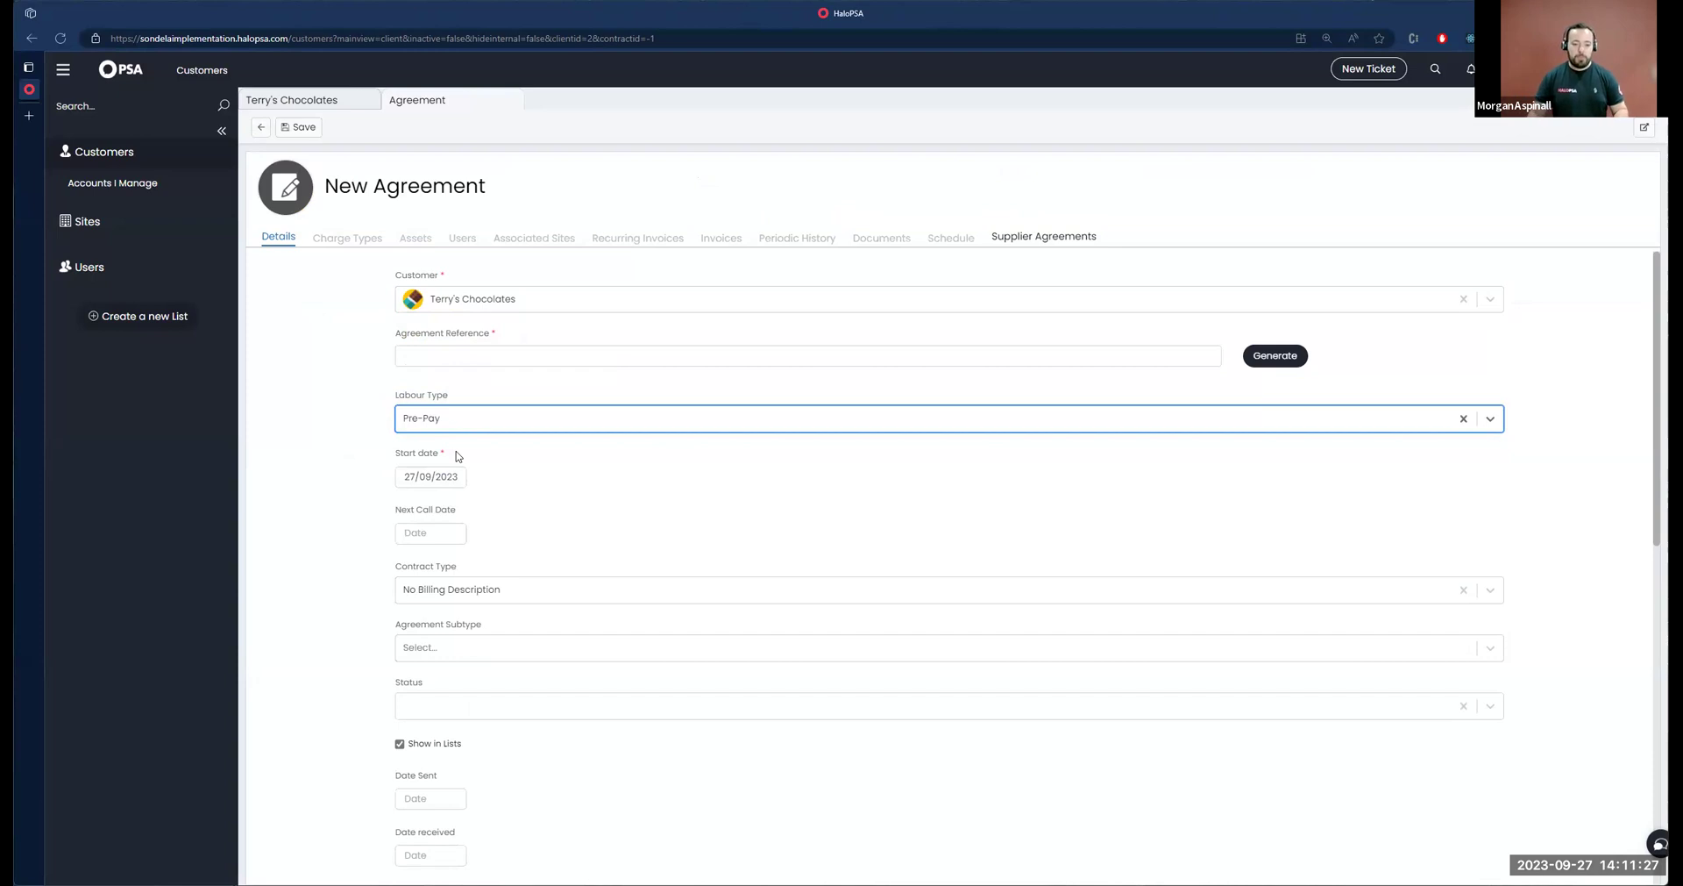
pyautogui.moveTo(392, 393); pyautogui.dragTo(469, 401)
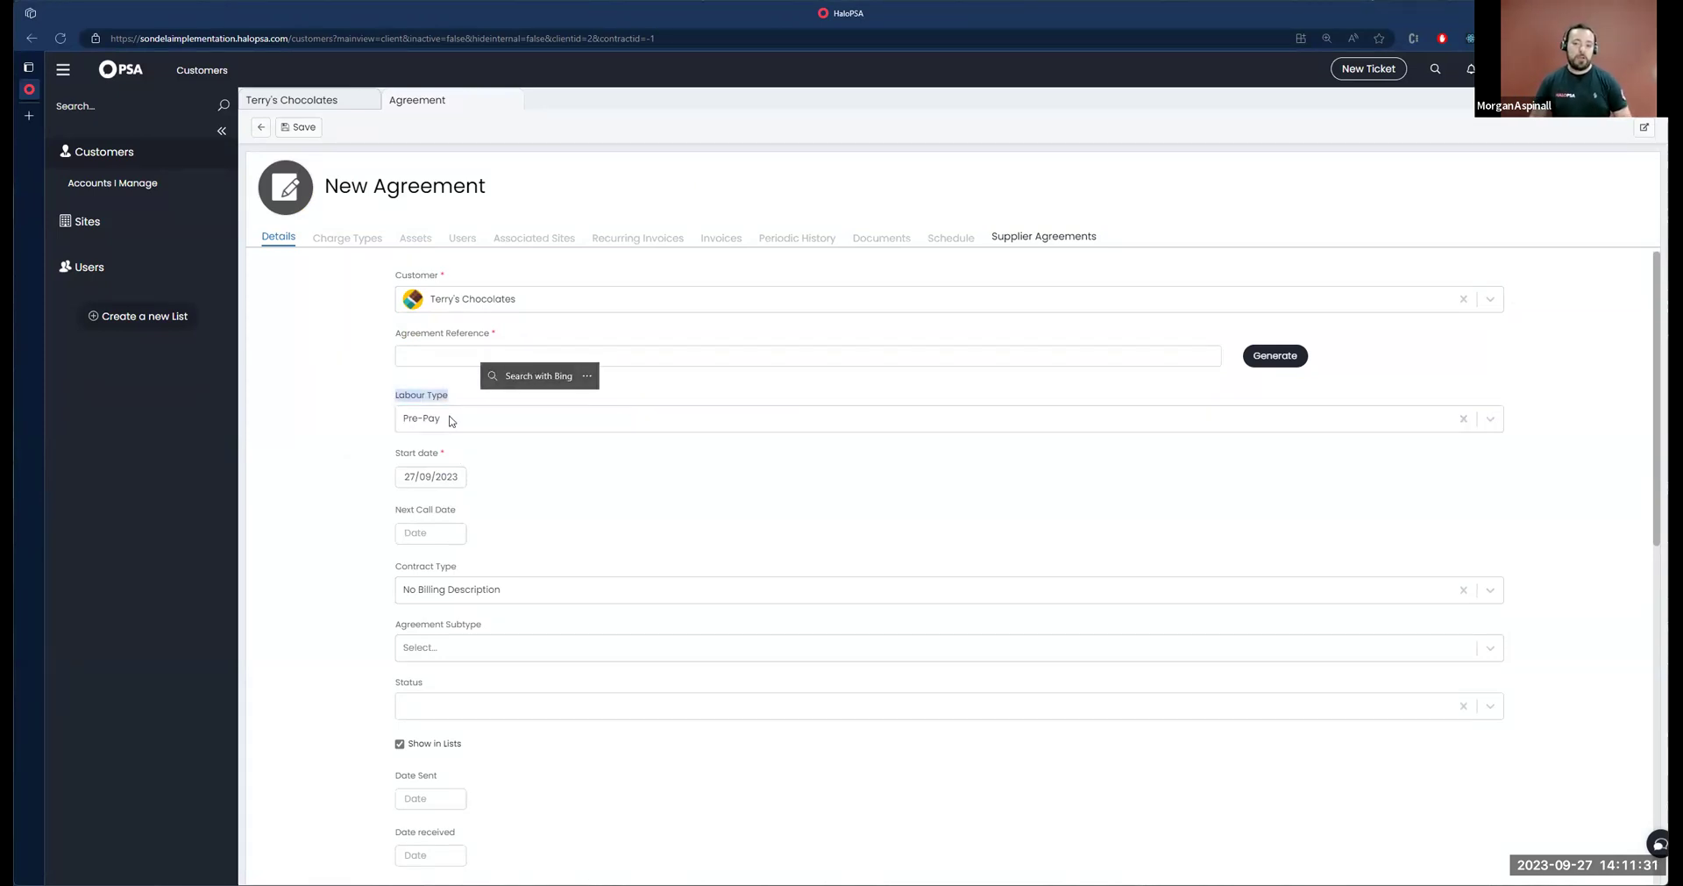
pyautogui.click(313, 102)
pyautogui.click(313, 101)
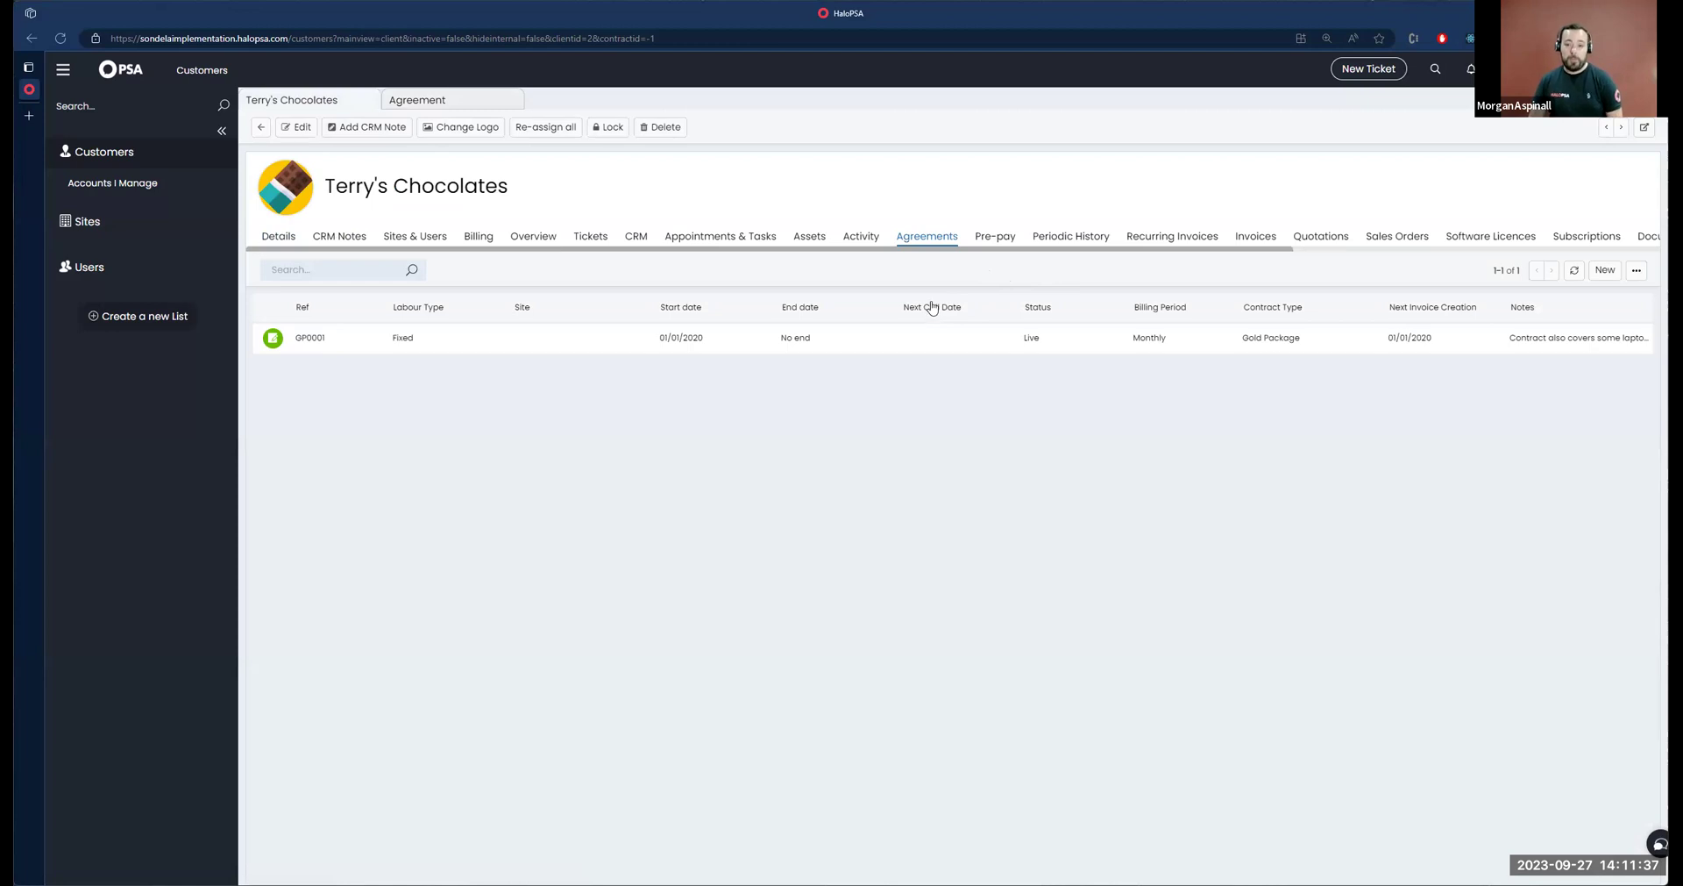
pyautogui.moveTo(1021, 238); pyautogui.dragTo(969, 241)
pyautogui.click(982, 242)
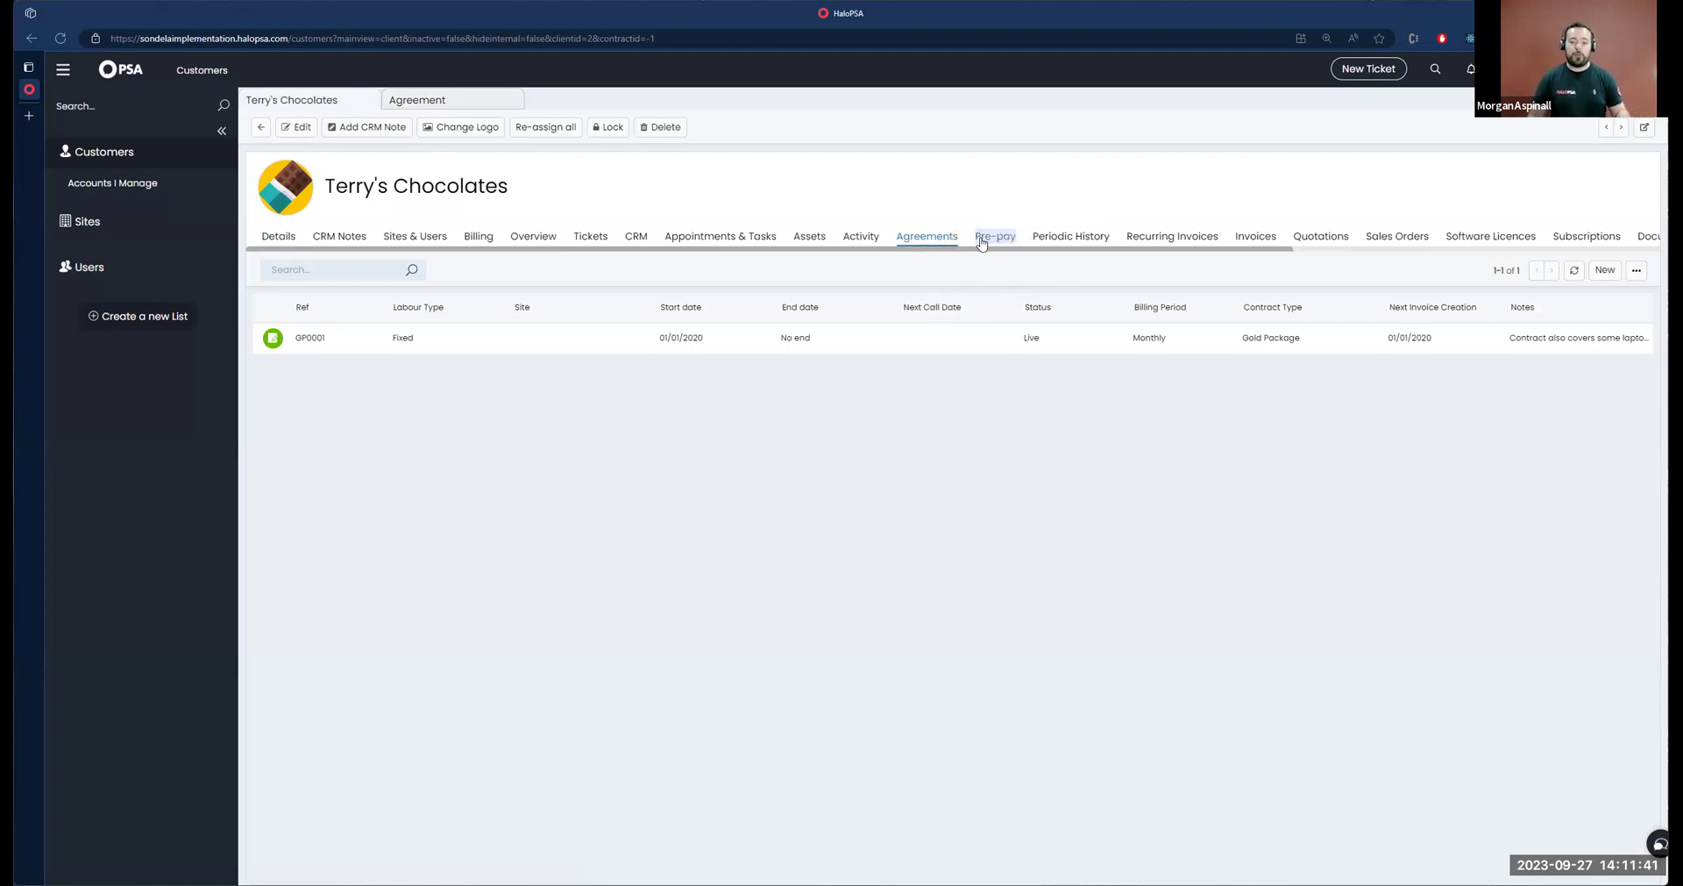
pyautogui.click(962, 238)
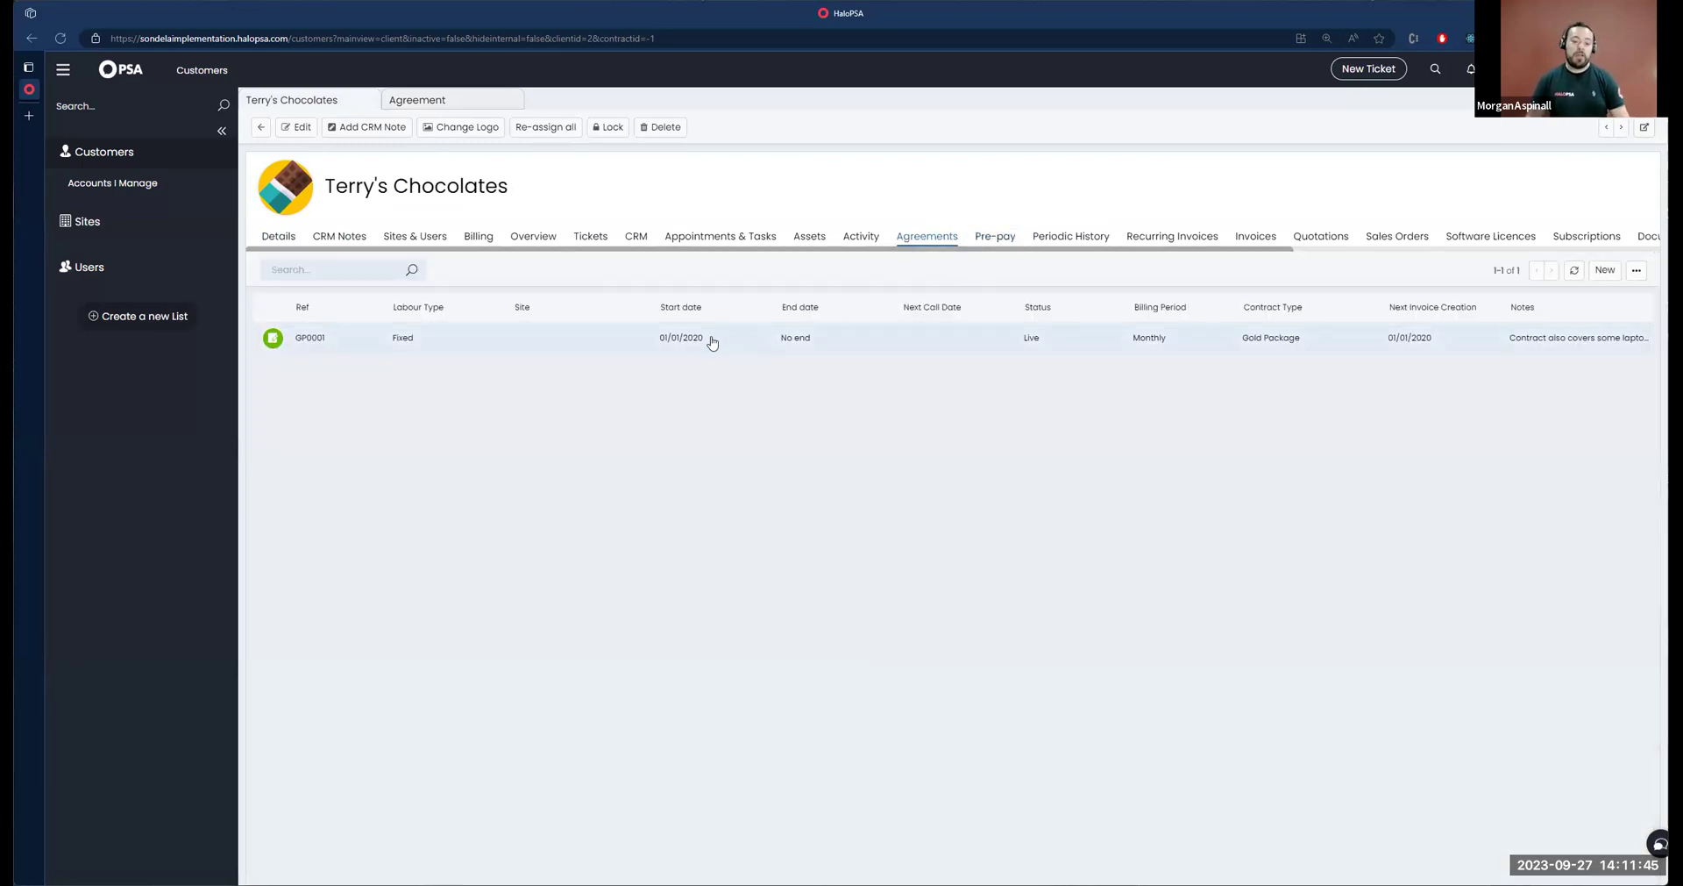
# Open the existing agreement GP0001, dismiss its recurring invoice schedule and draft invoice, and return to the customer record
pyautogui.click(637, 348)
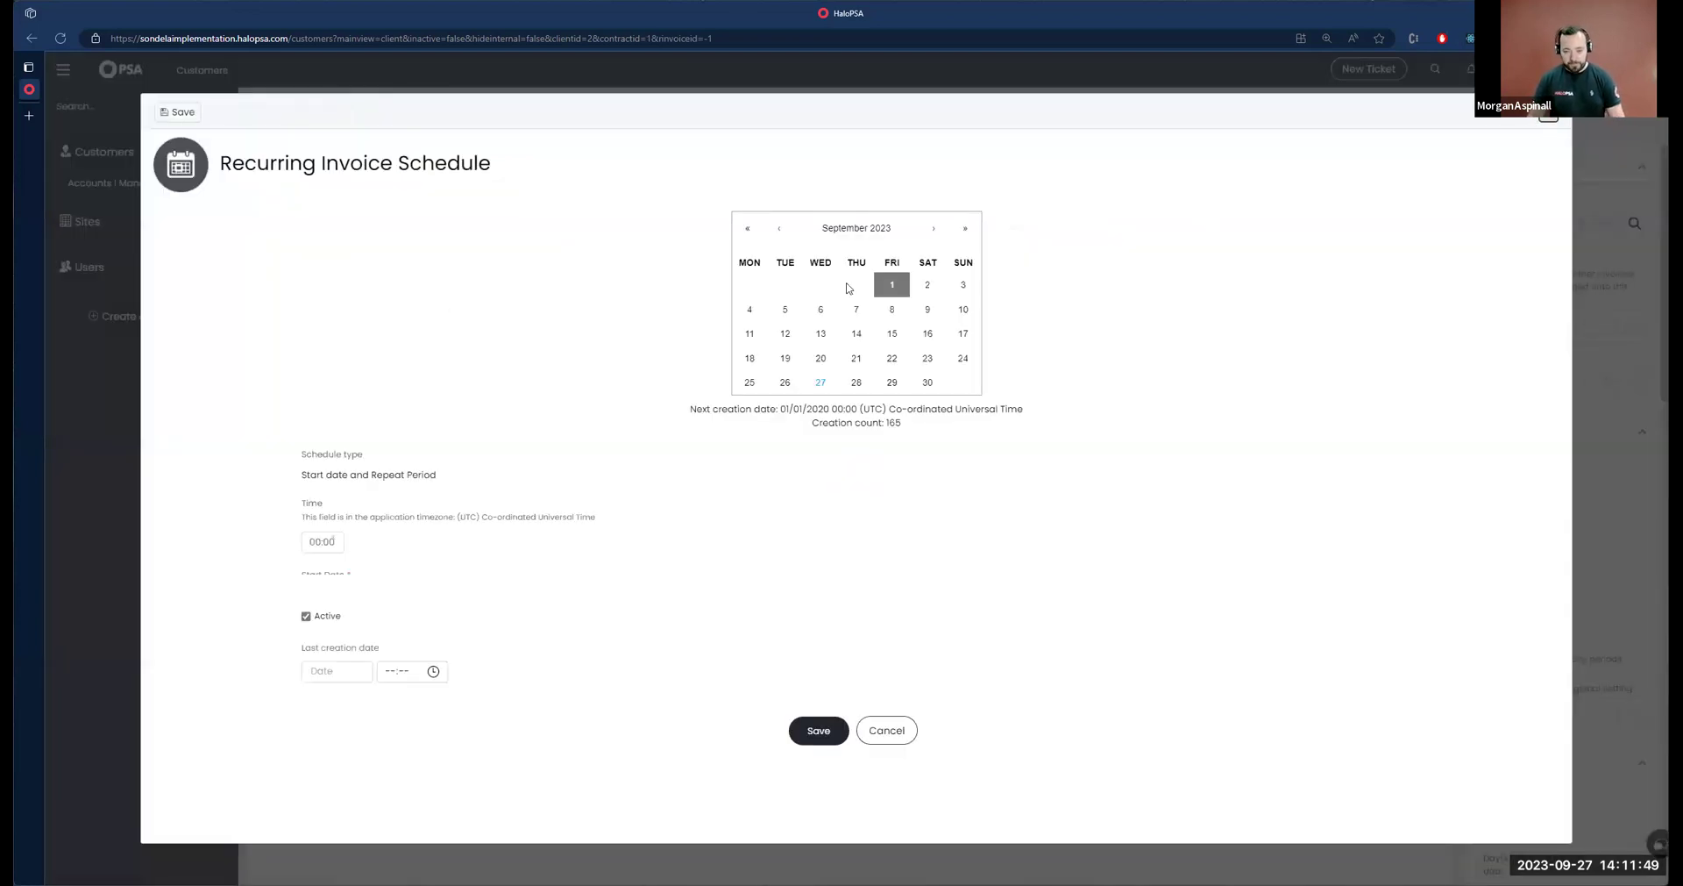
pyautogui.press('Escape')
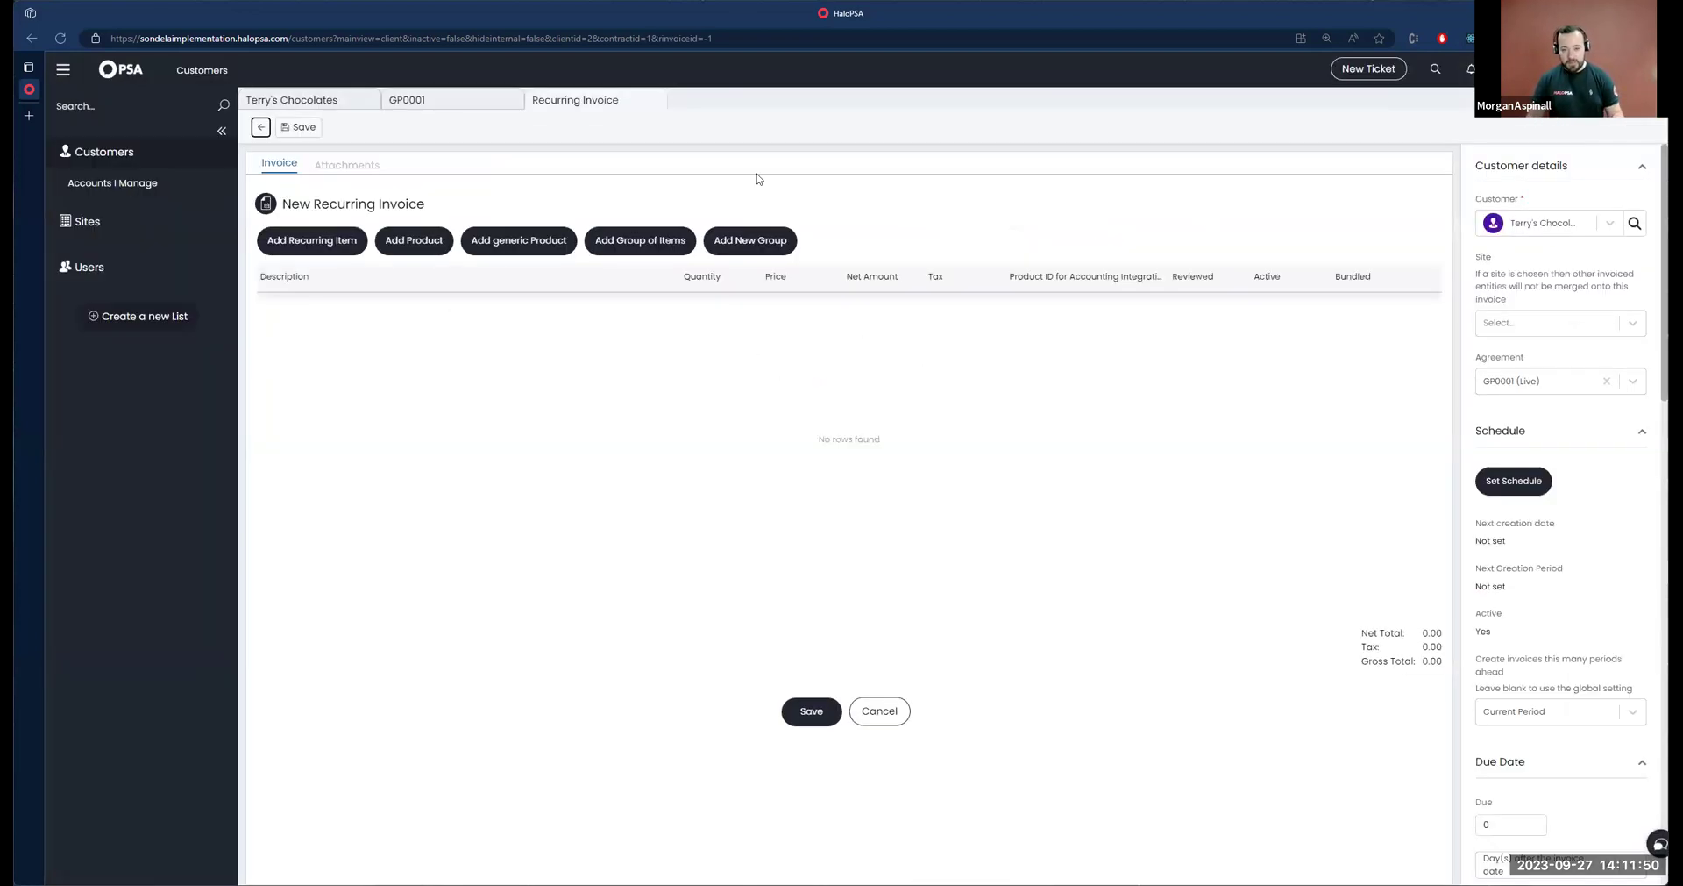
pyautogui.click(654, 102)
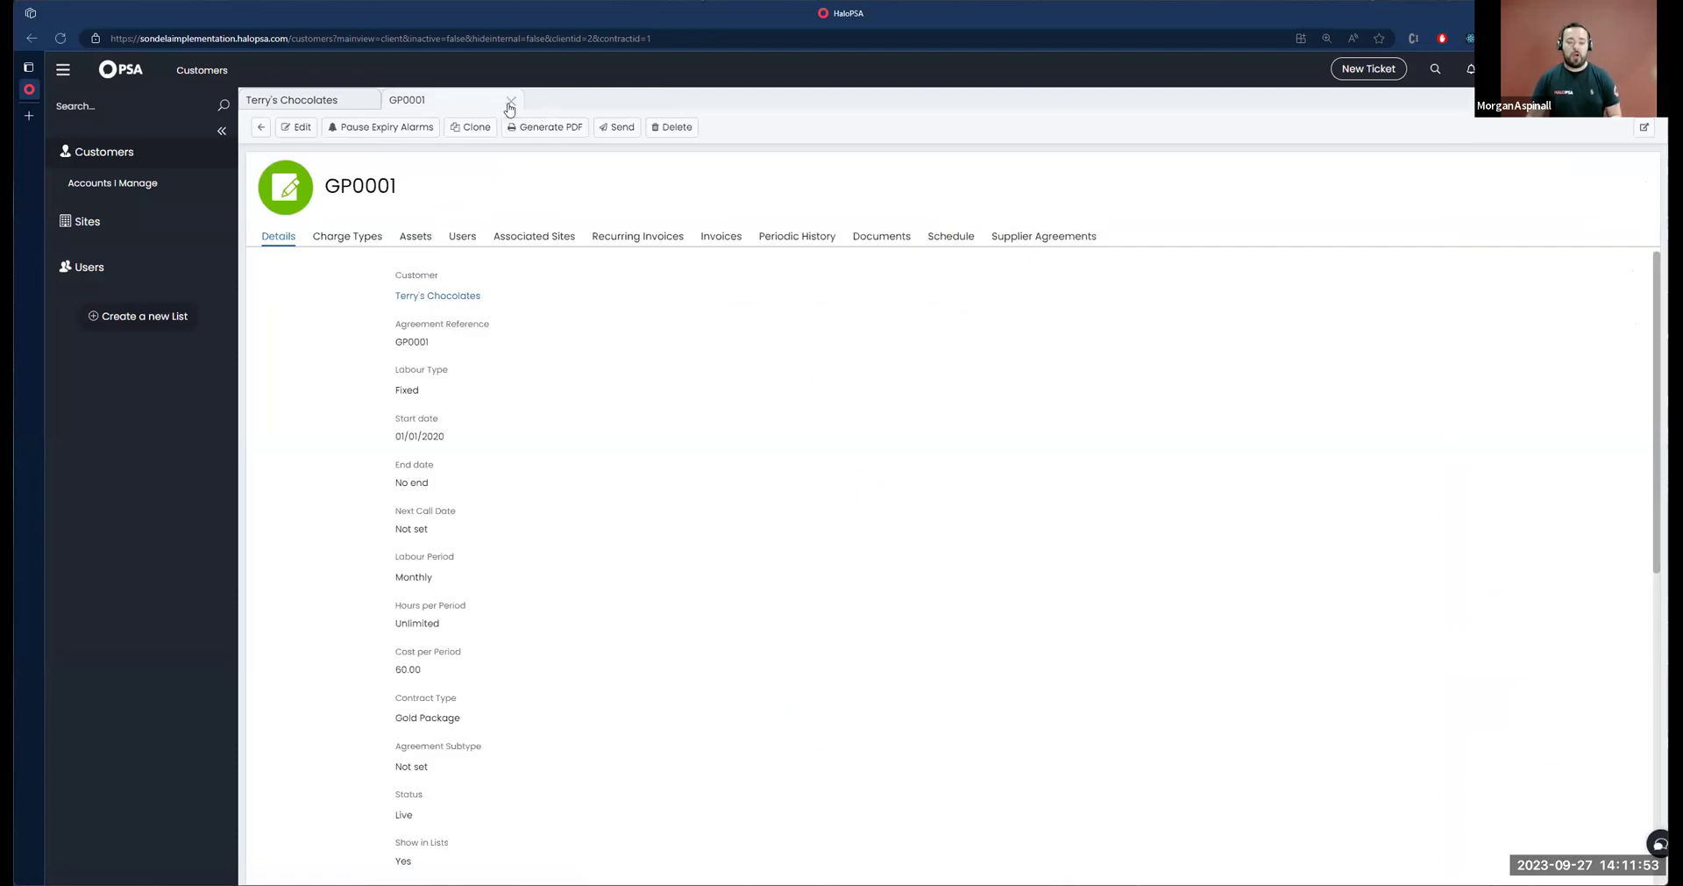
pyautogui.click(261, 127)
# Review the pre-pay settings of Terry's Chocolates and collapse their sections
pyautogui.click(993, 214)
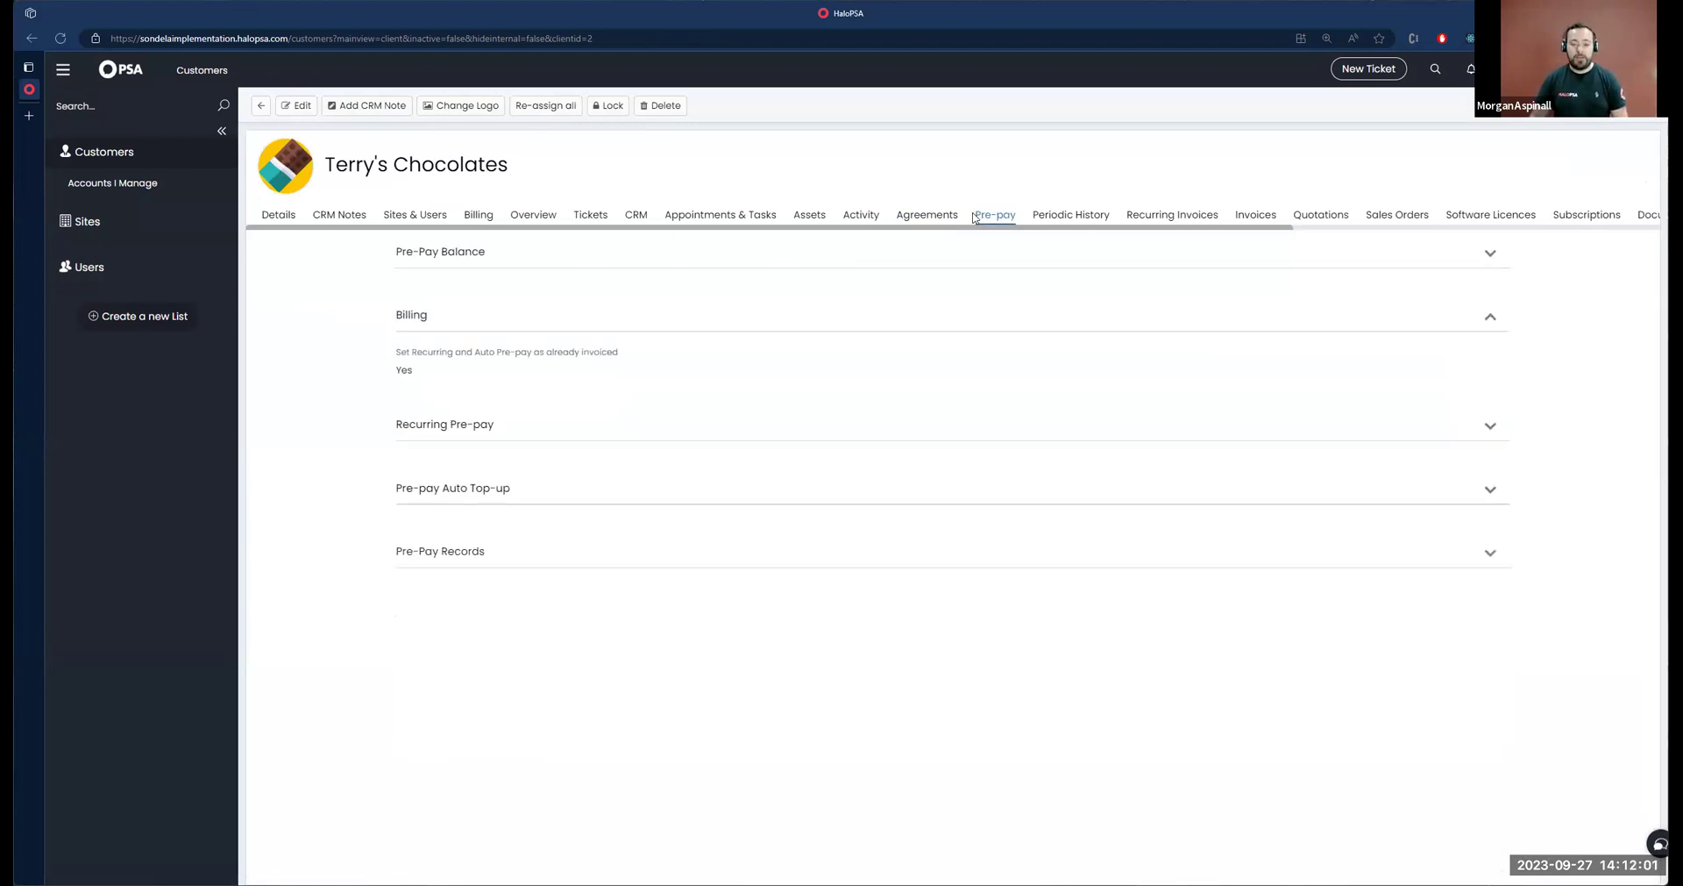
pyautogui.click(491, 326)
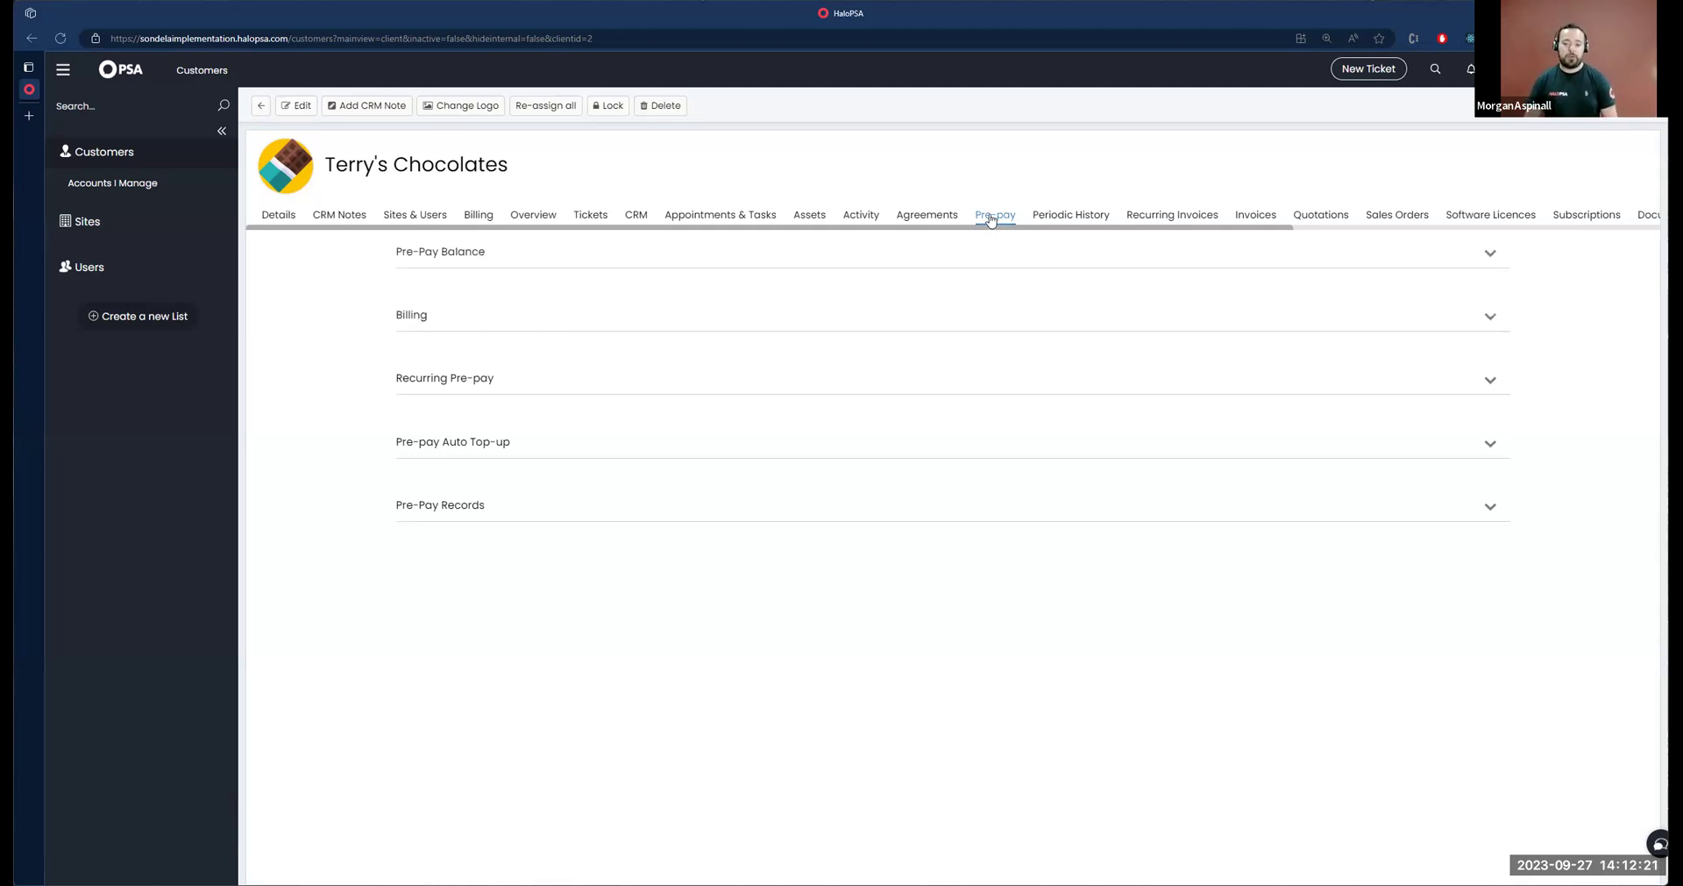
# Start a new agreement for the customer Mario and Luigi's Pizza Place with a generated agreement reference
pyautogui.click(913, 215)
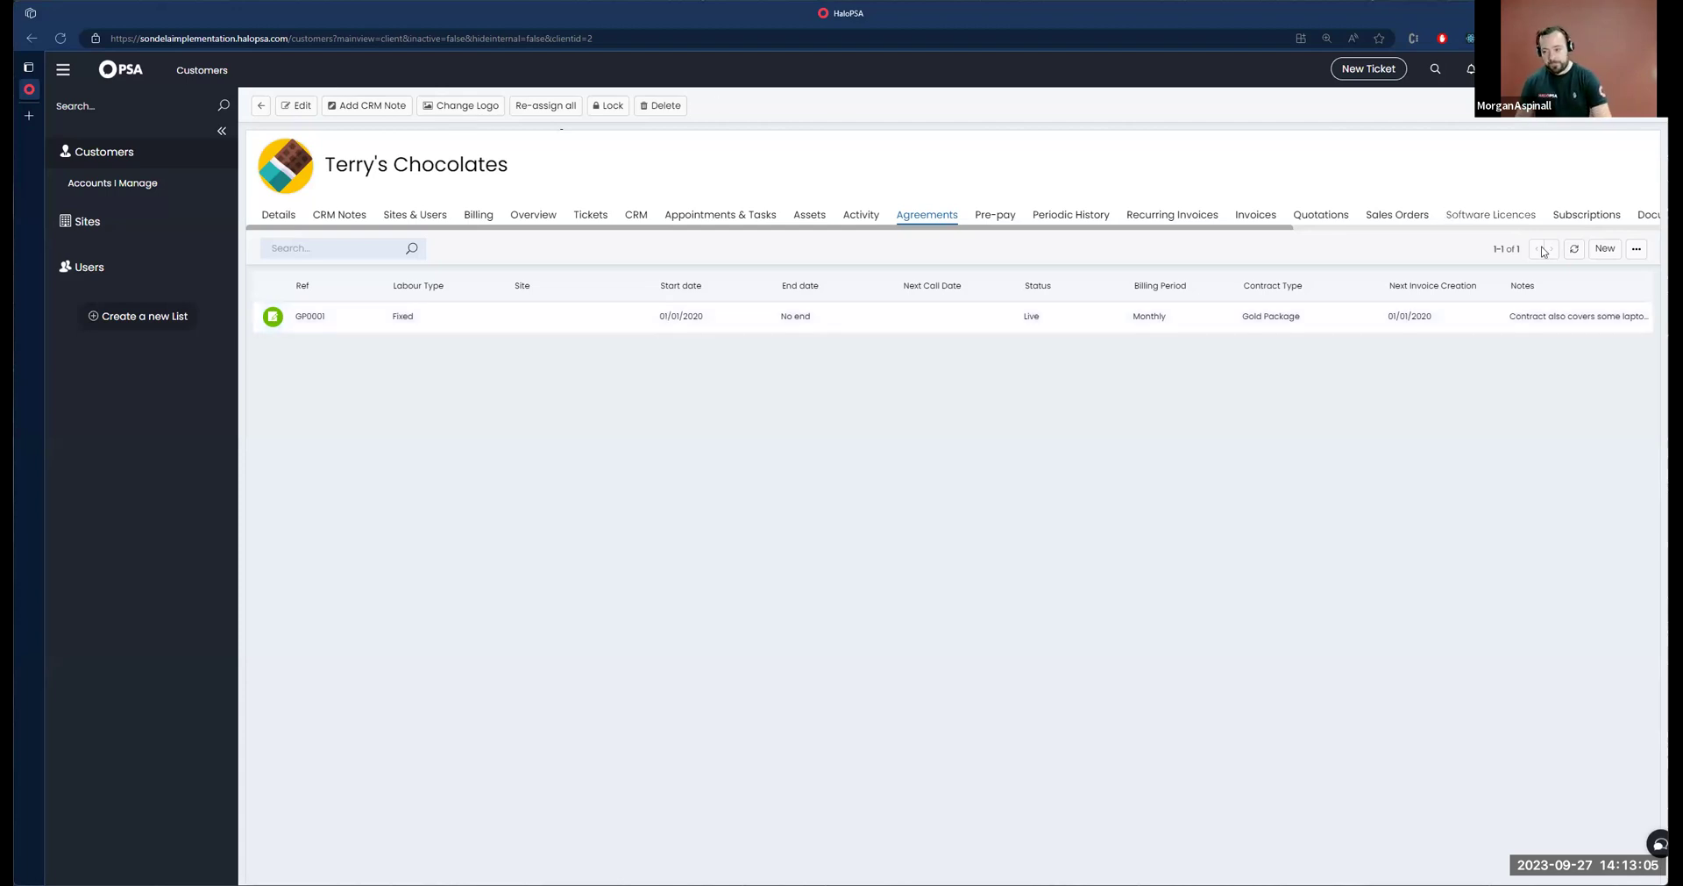
pyautogui.click(1604, 249)
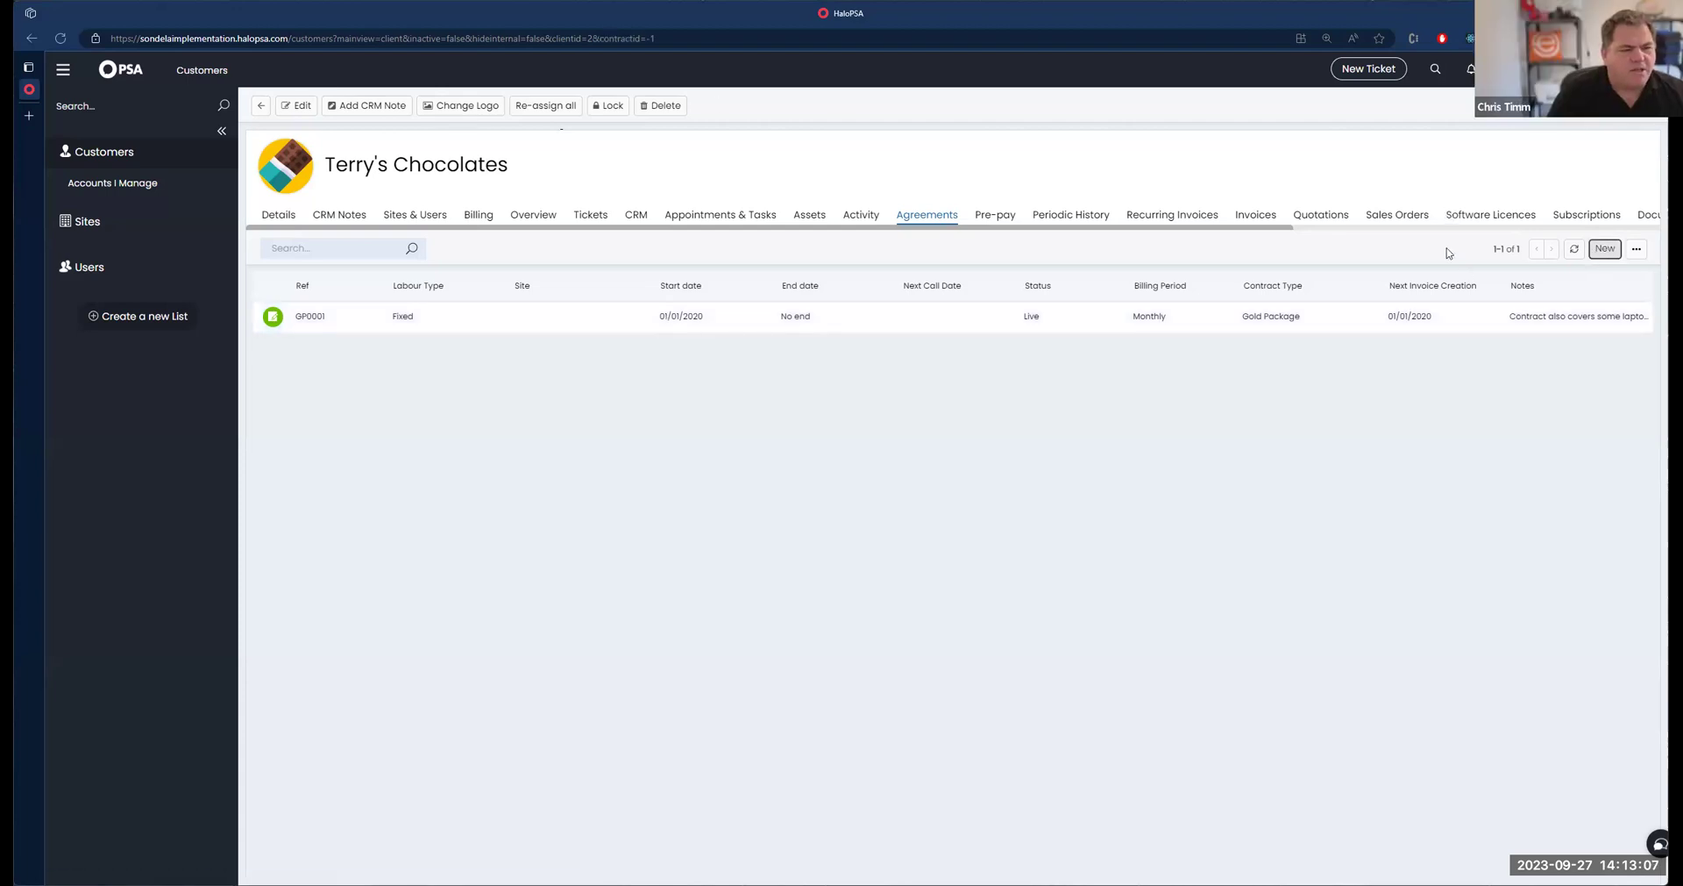
pyautogui.scroll(-1, 474, 386)
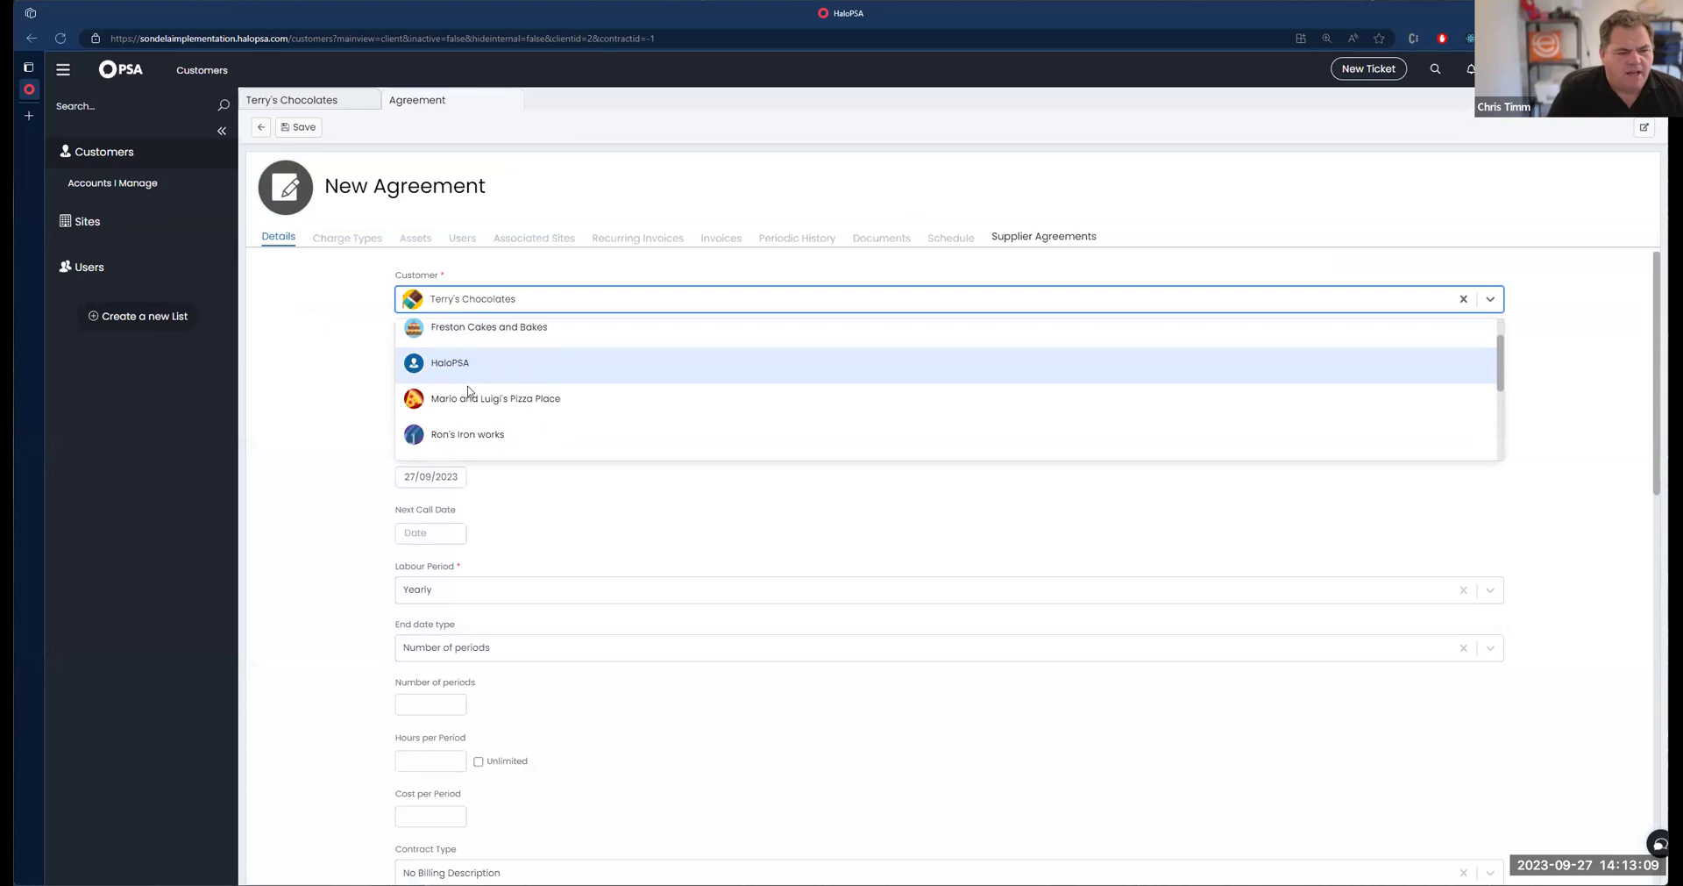
pyautogui.click(473, 399)
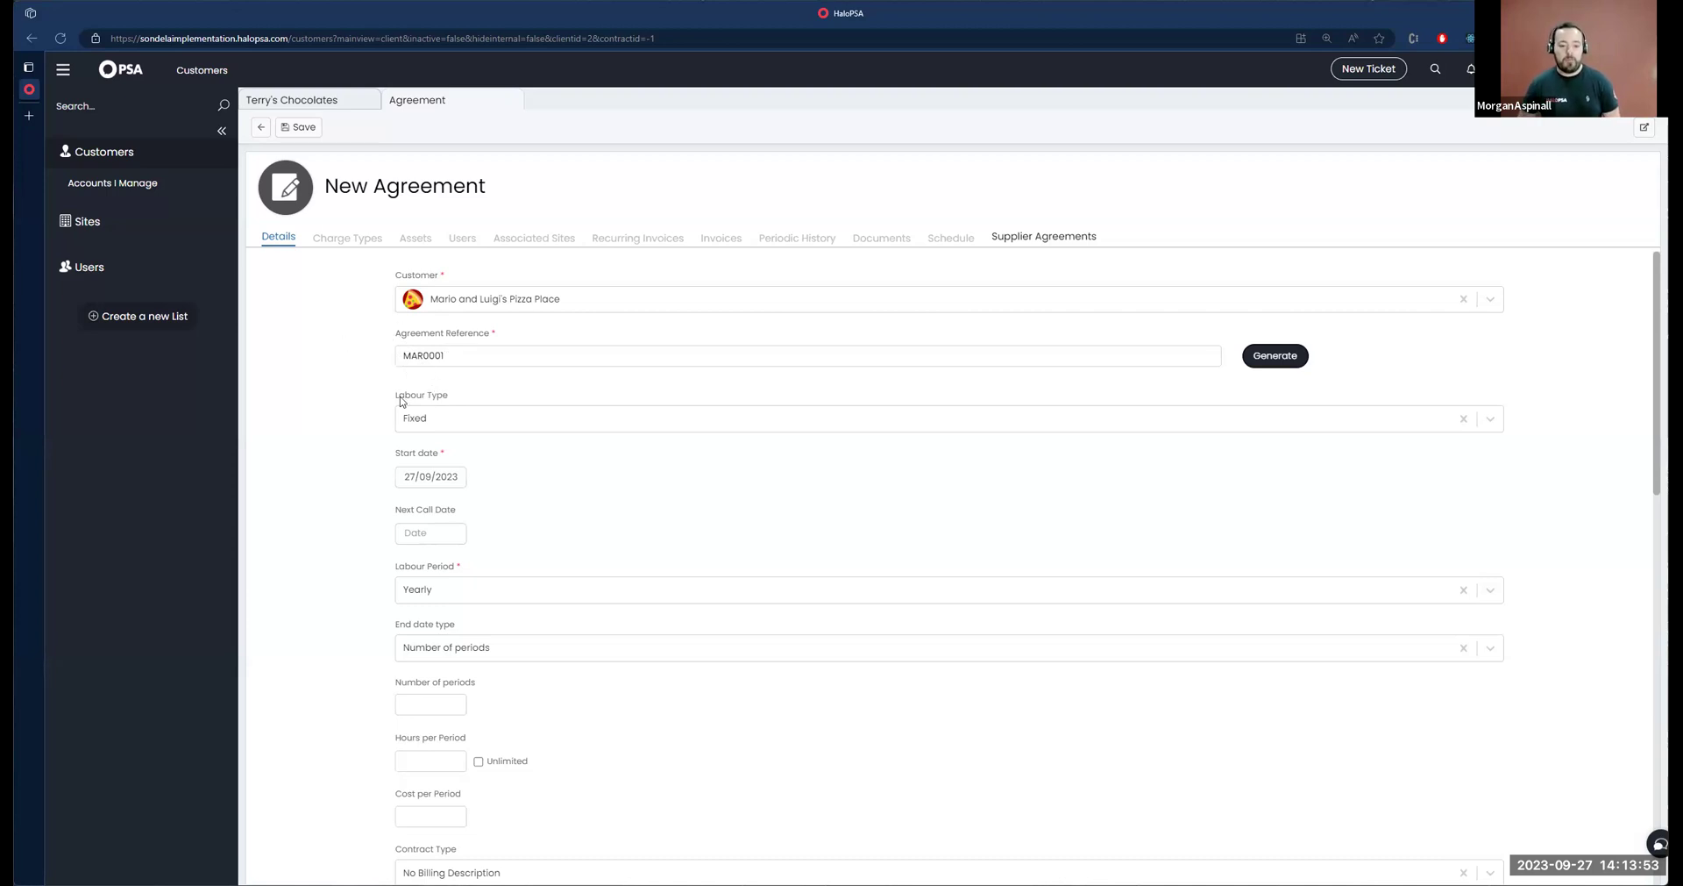
# Set the new agreement's labour type to Pre-Pay and save the agreement
pyautogui.click(457, 417)
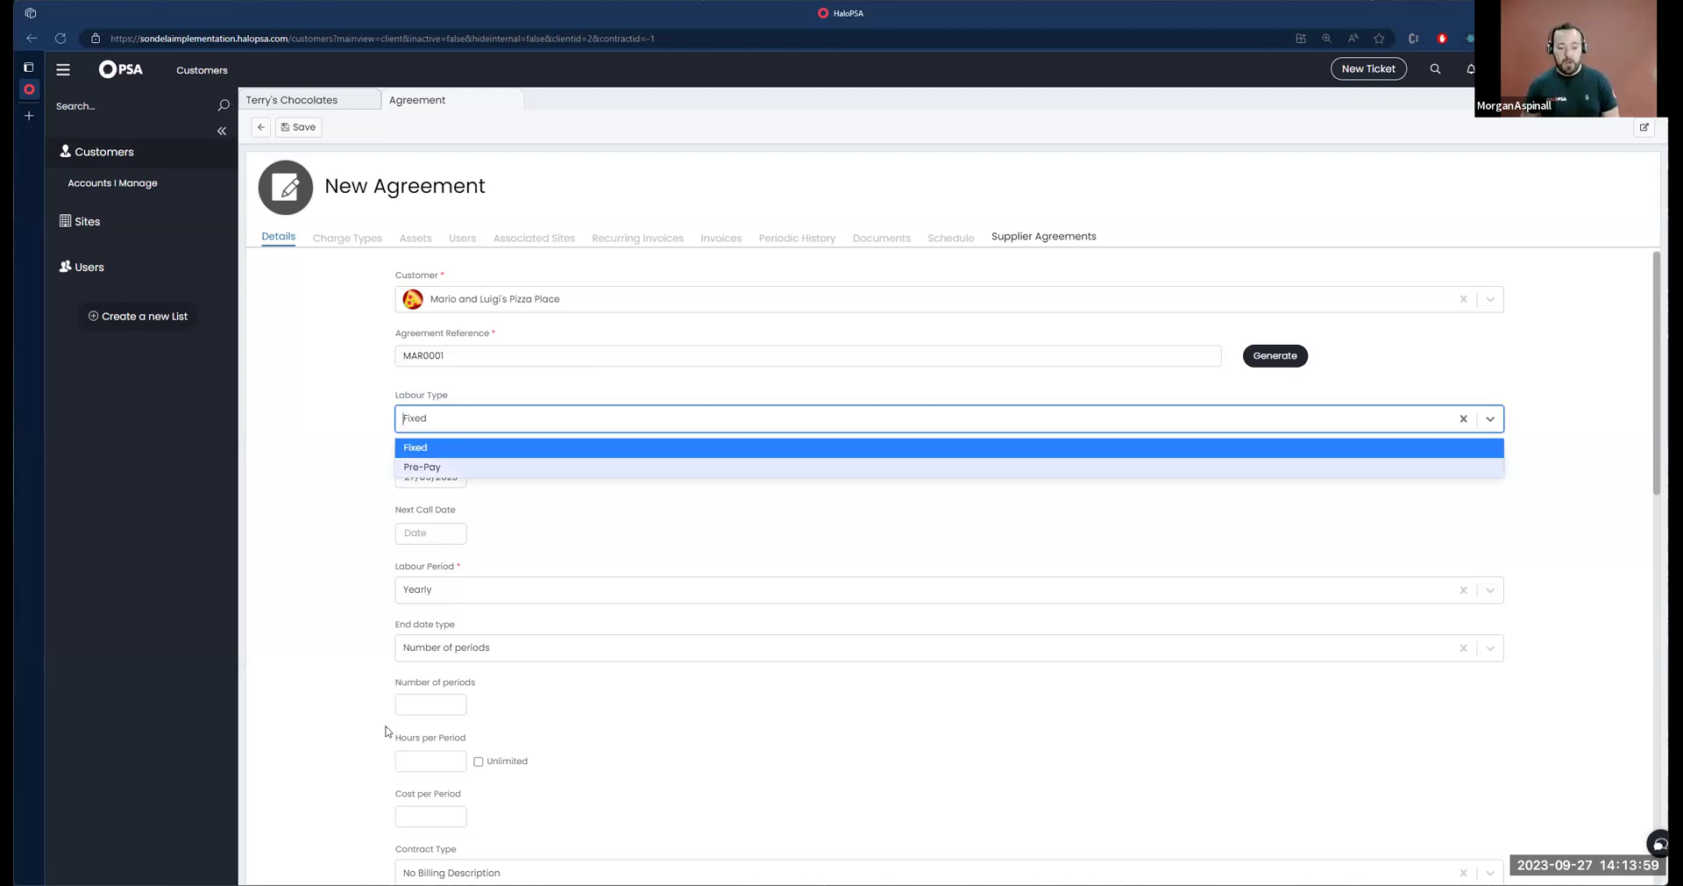
pyautogui.click(429, 468)
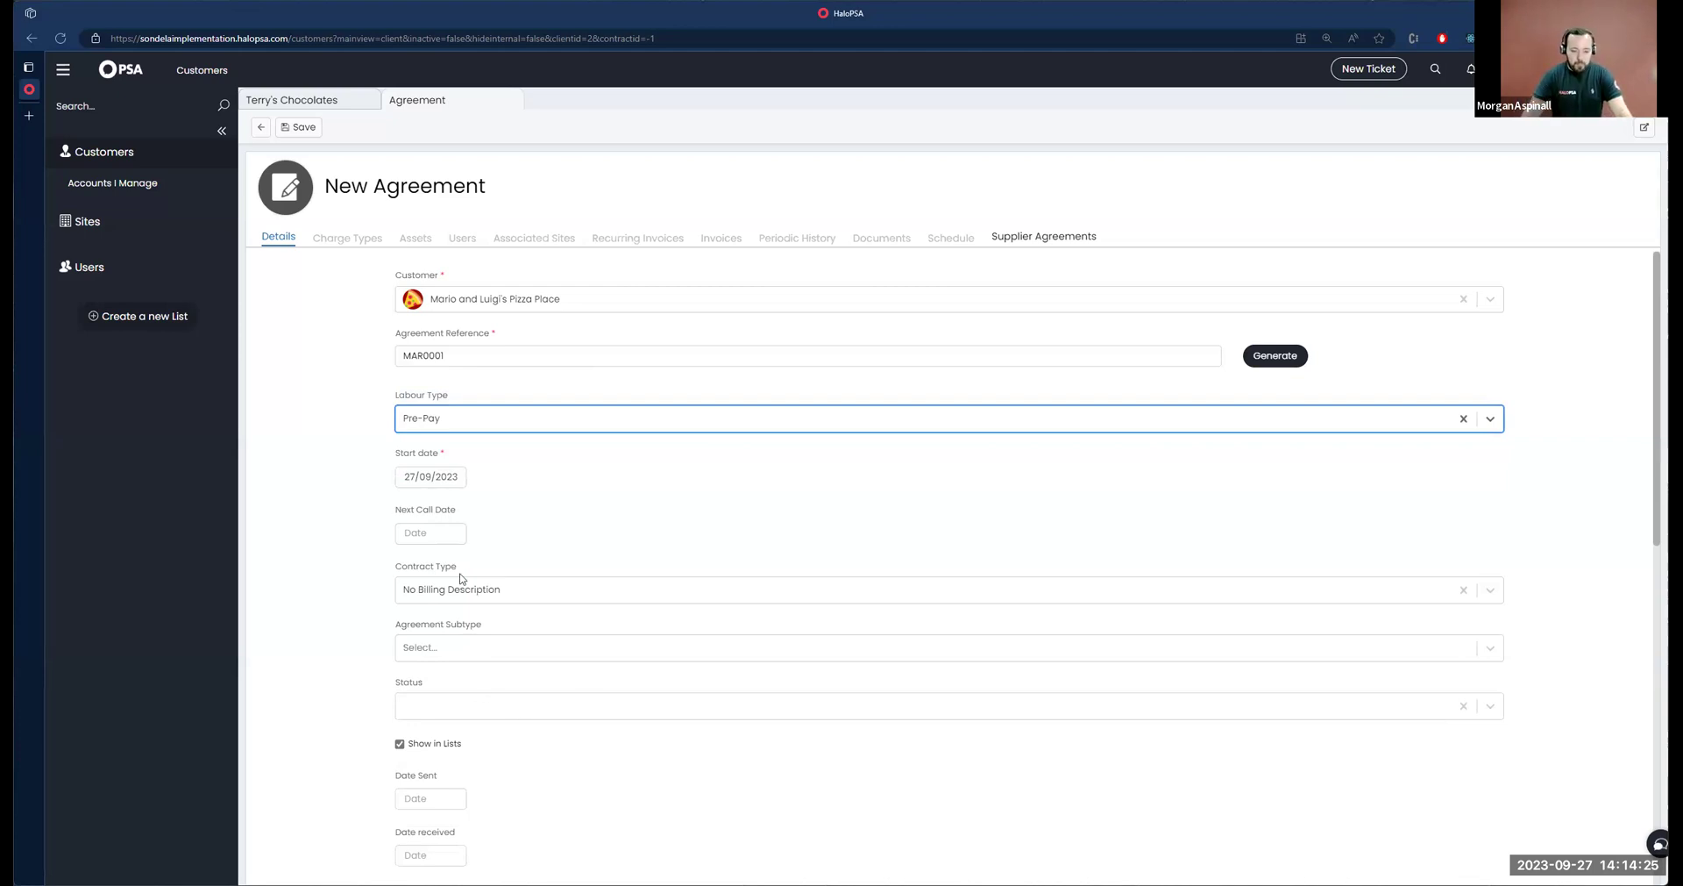
pyautogui.doubleClick(407, 395)
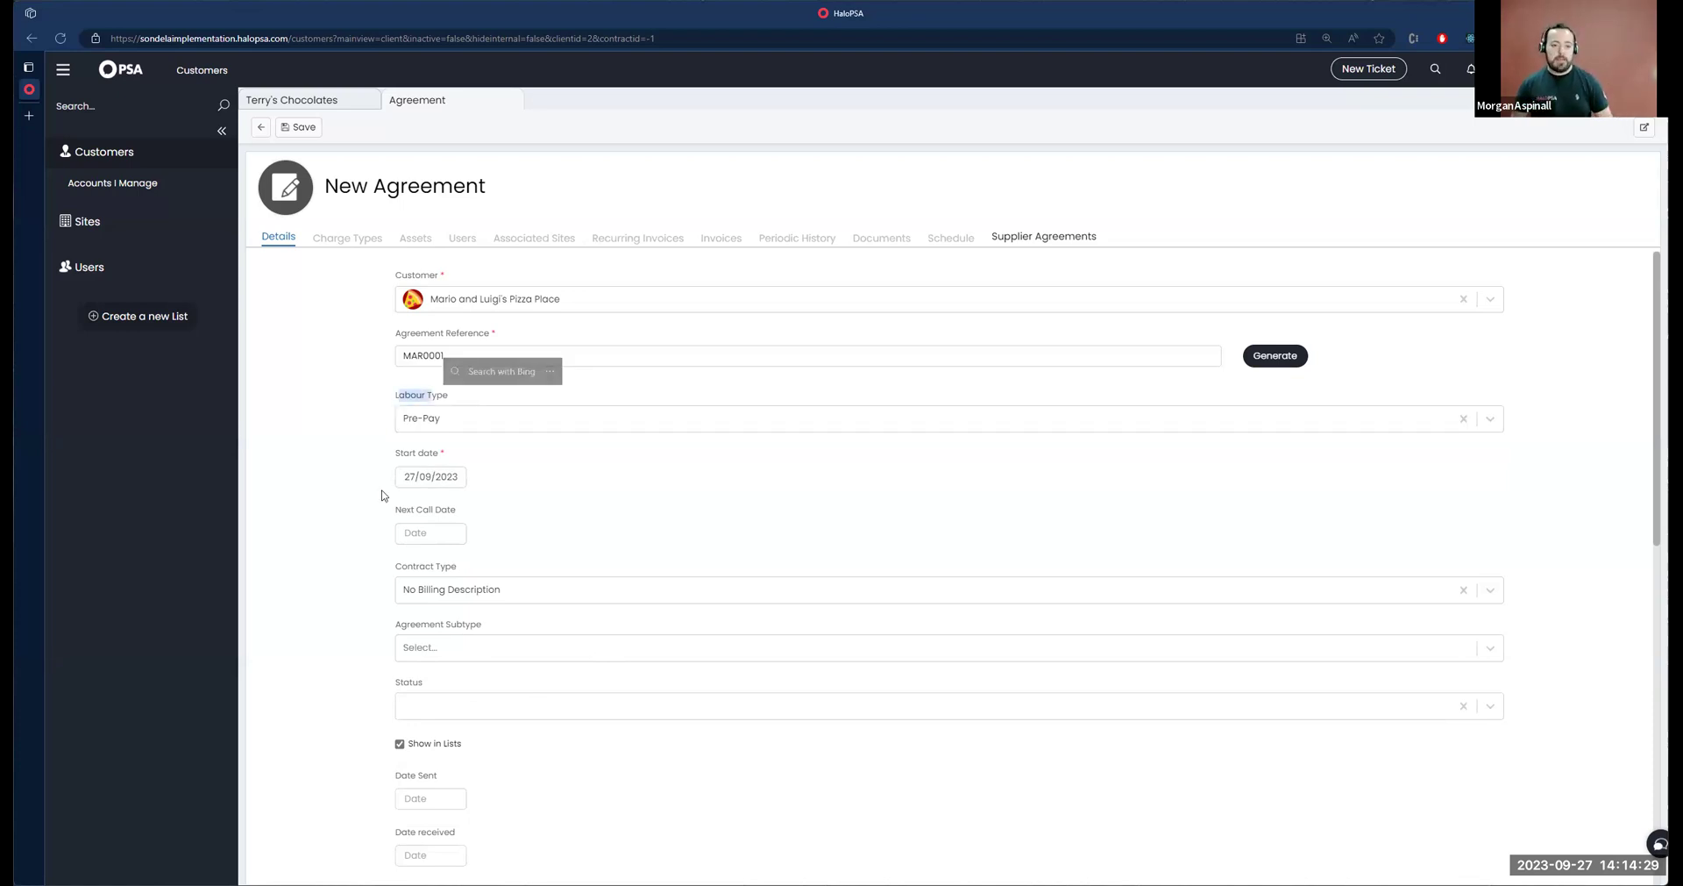
pyautogui.scroll(-3, 455, 693)
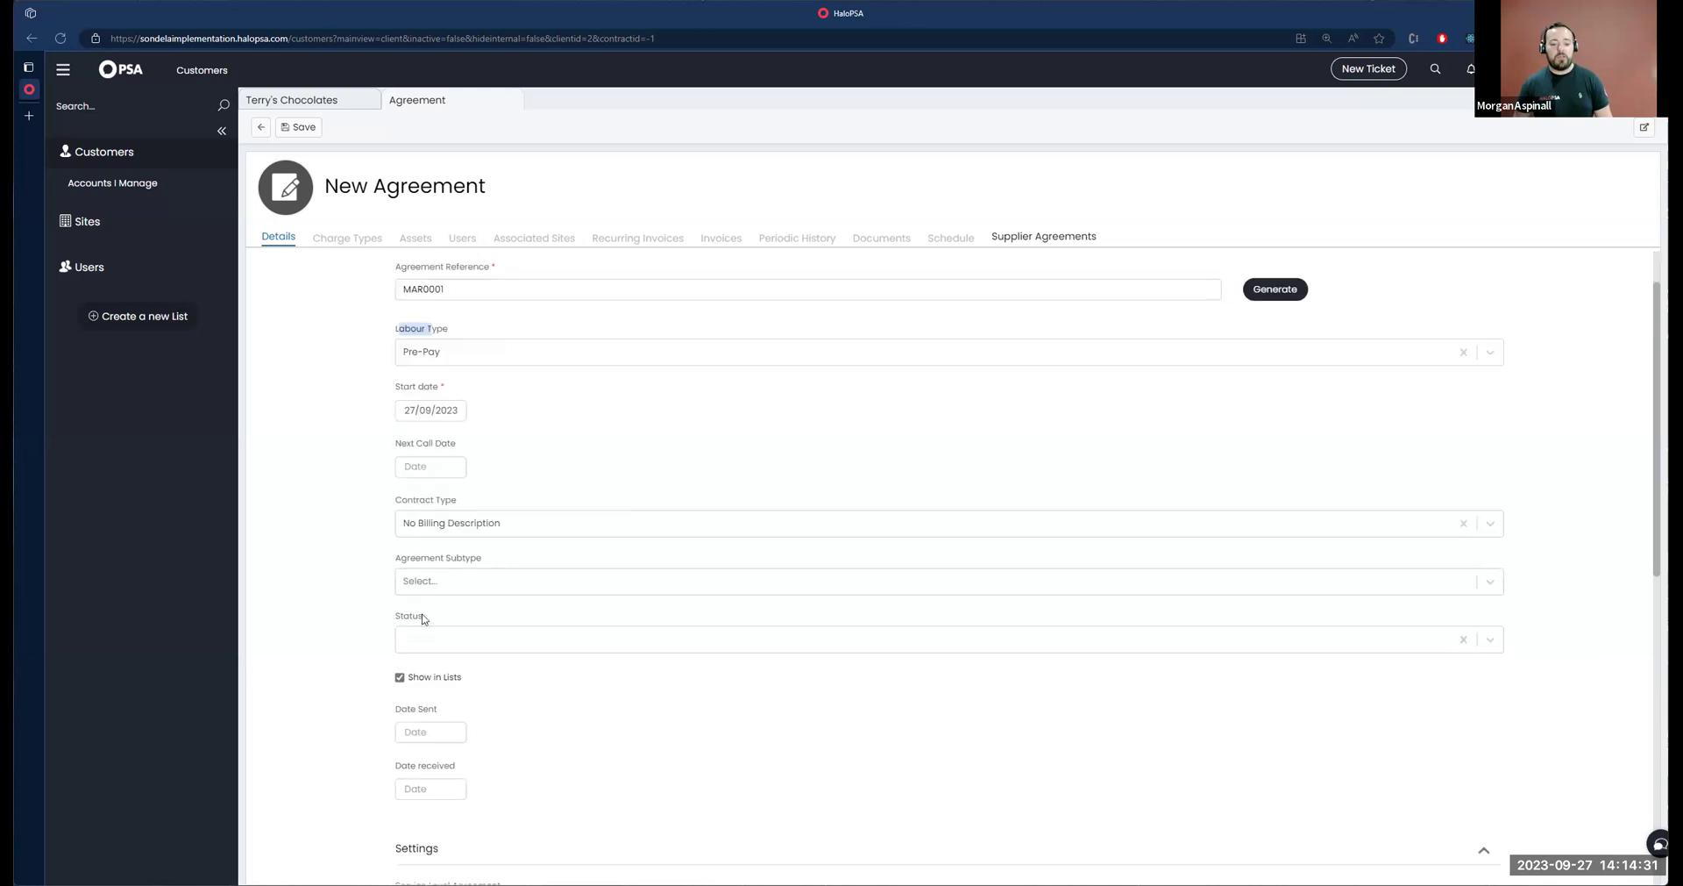
pyautogui.scroll(2, 499, 447)
pyautogui.scroll(1, 499, 447)
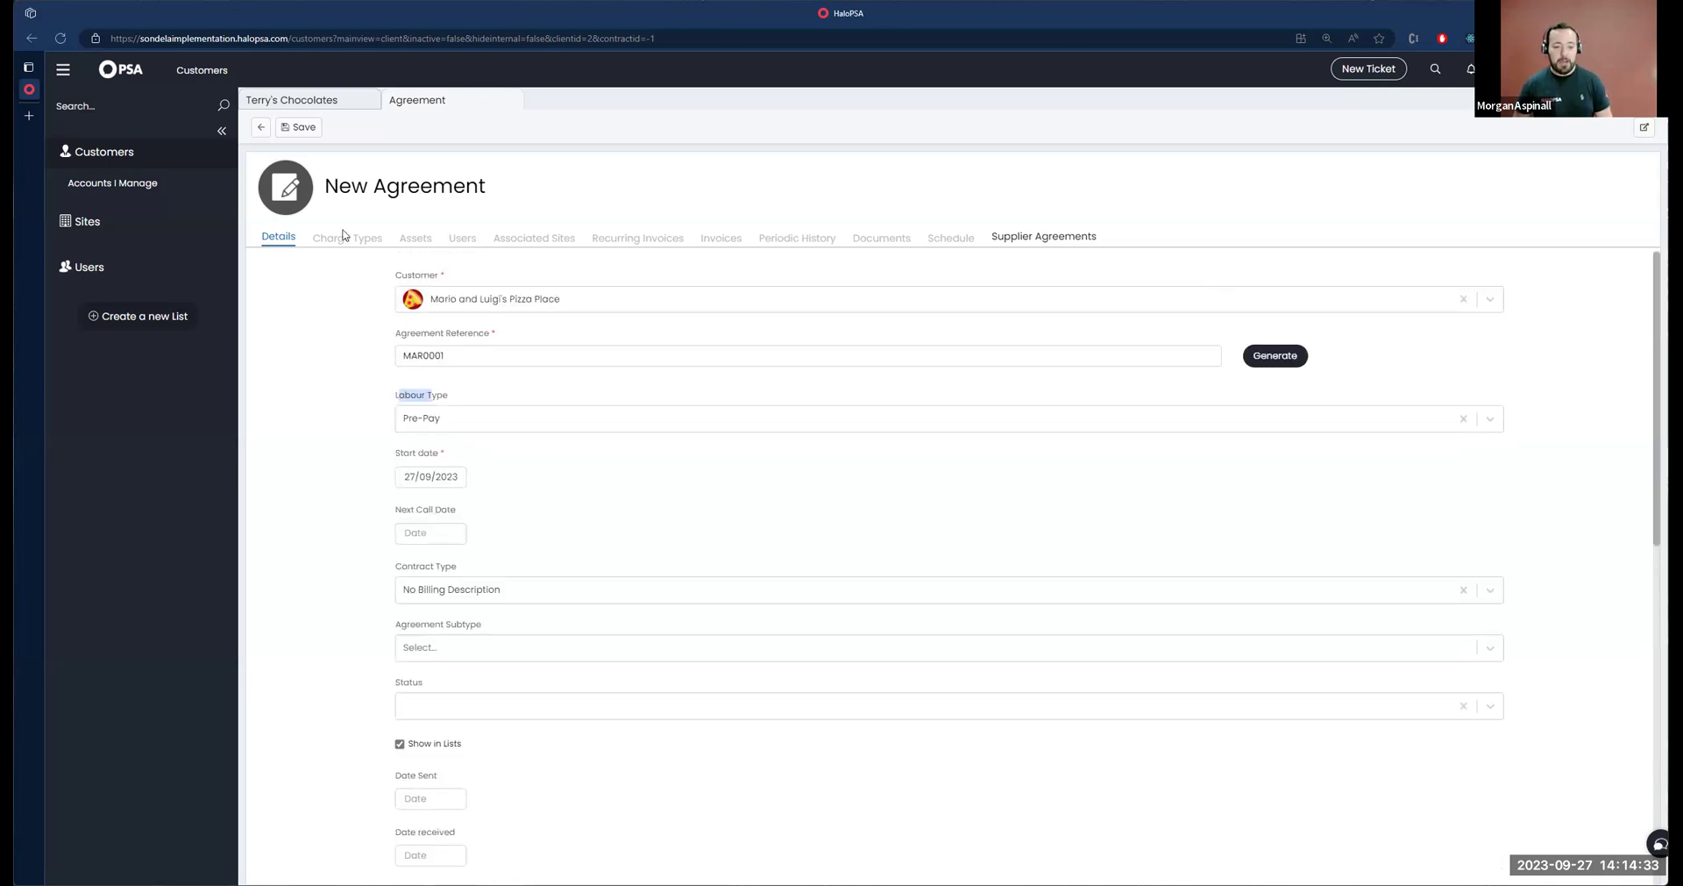
pyautogui.click(299, 129)
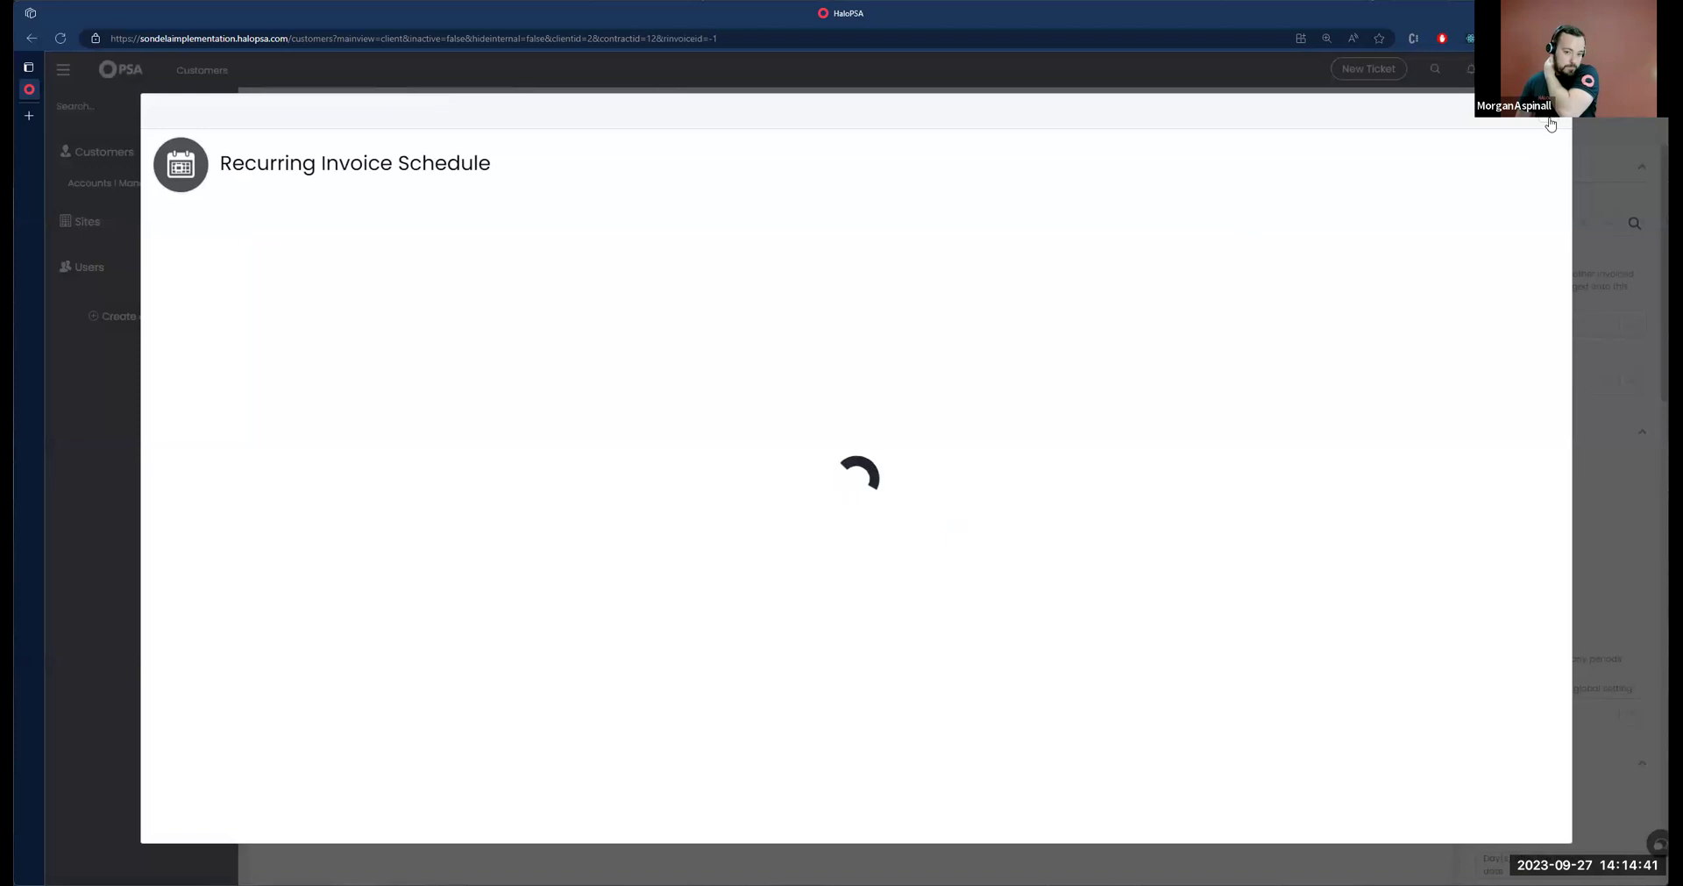
# Dismiss the recurring invoice schedule and open the pre-pay details of the saved agreement
pyautogui.click(507, 92)
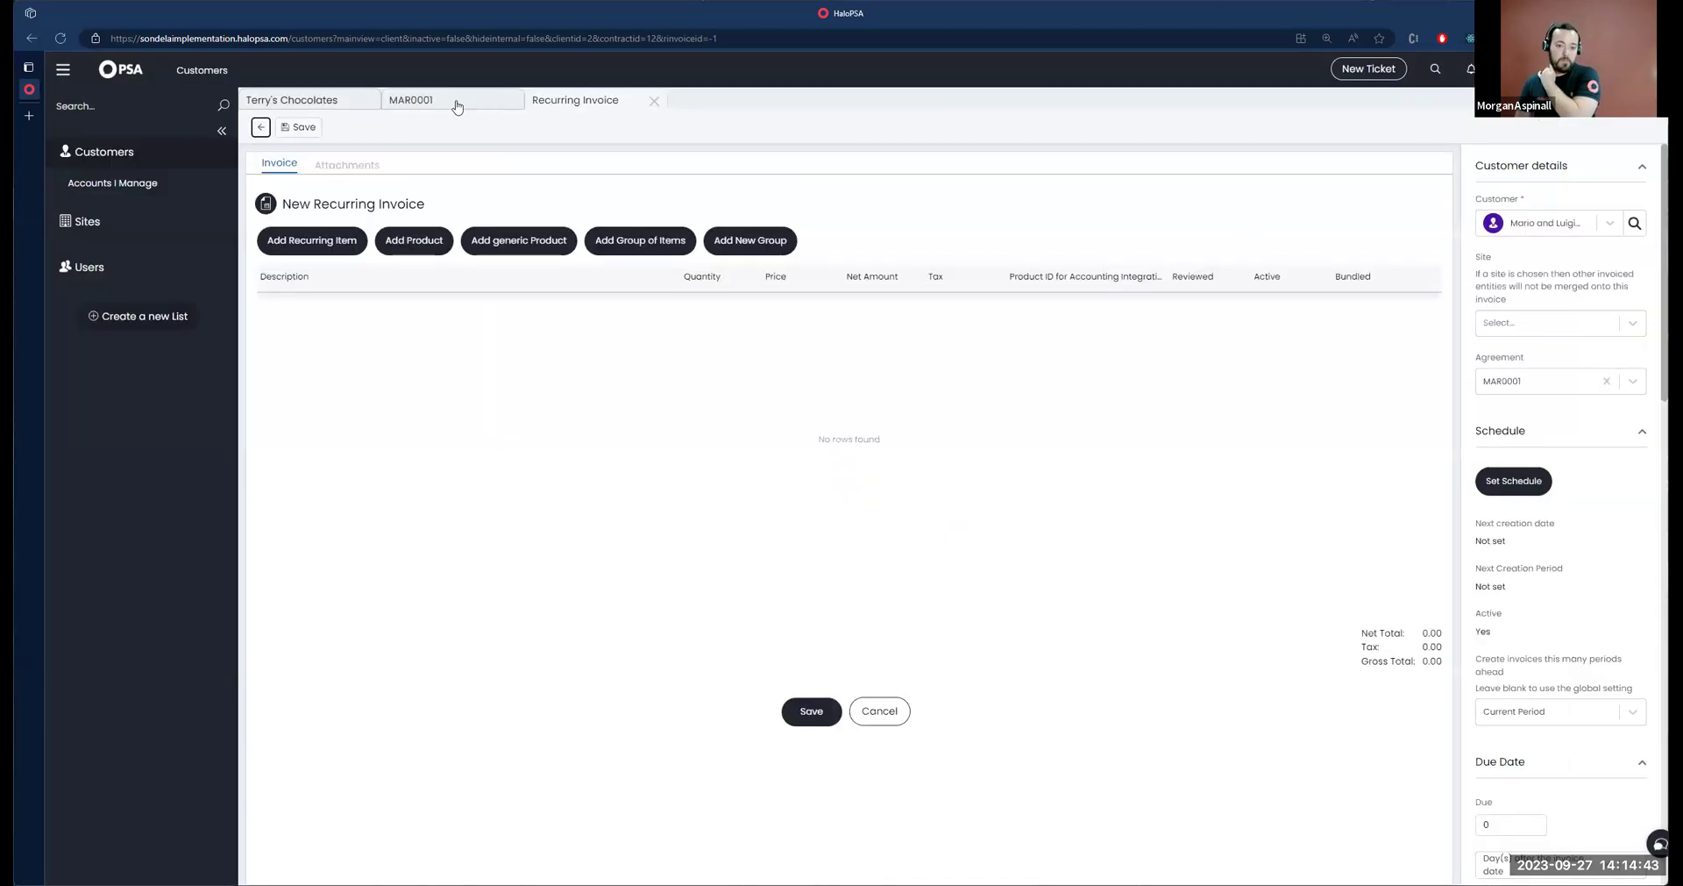
pyautogui.click(457, 106)
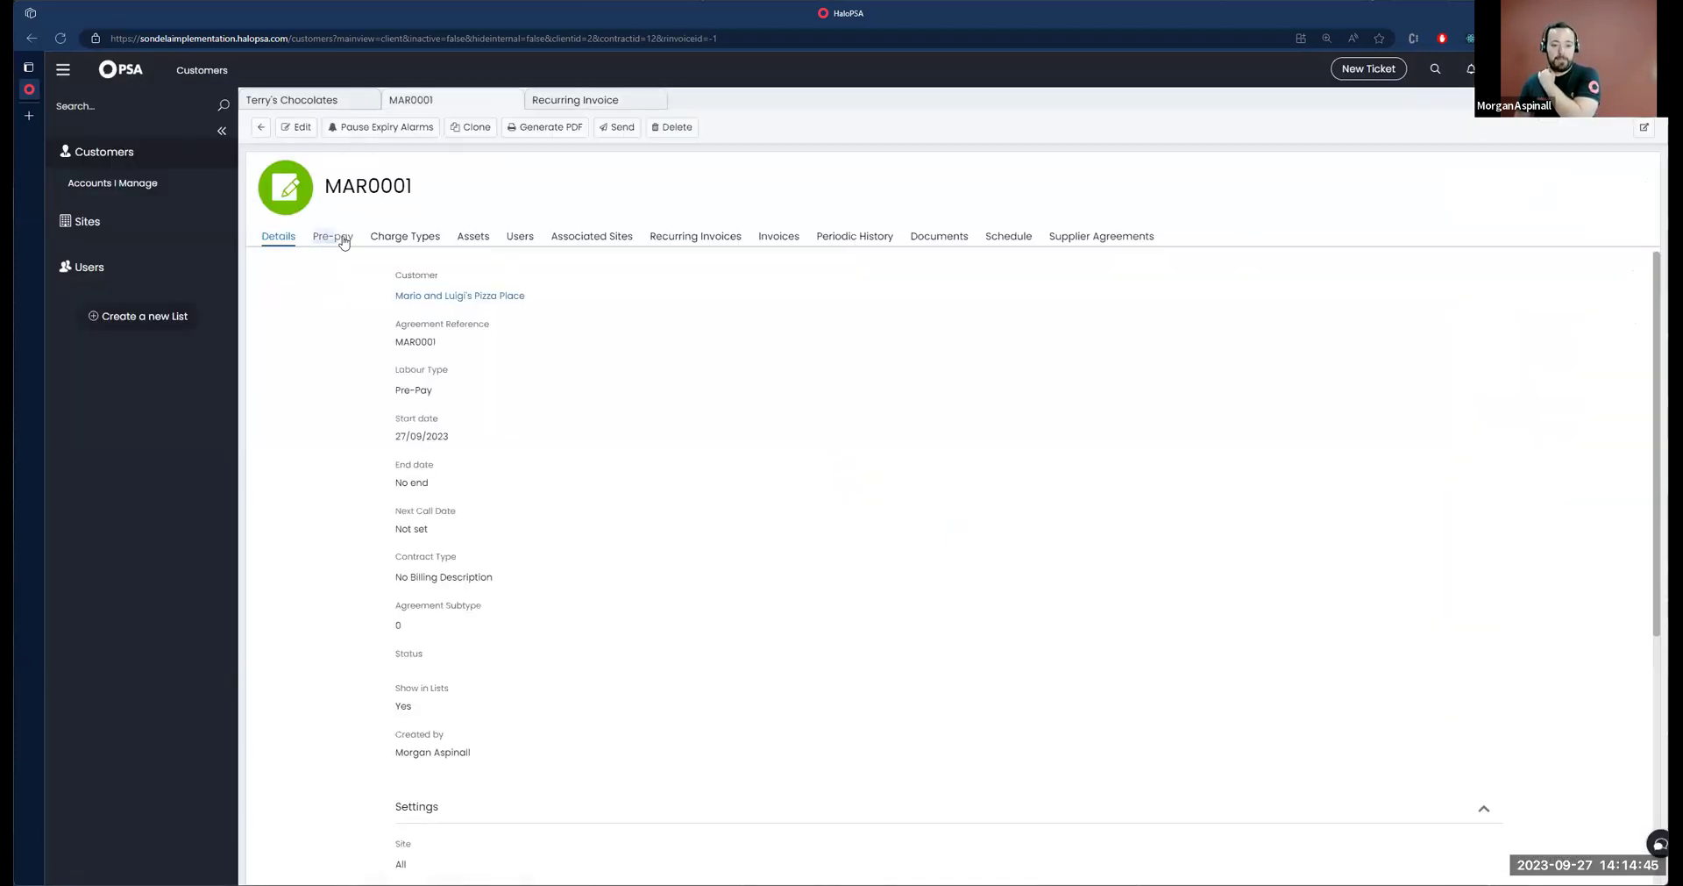
pyautogui.click(349, 238)
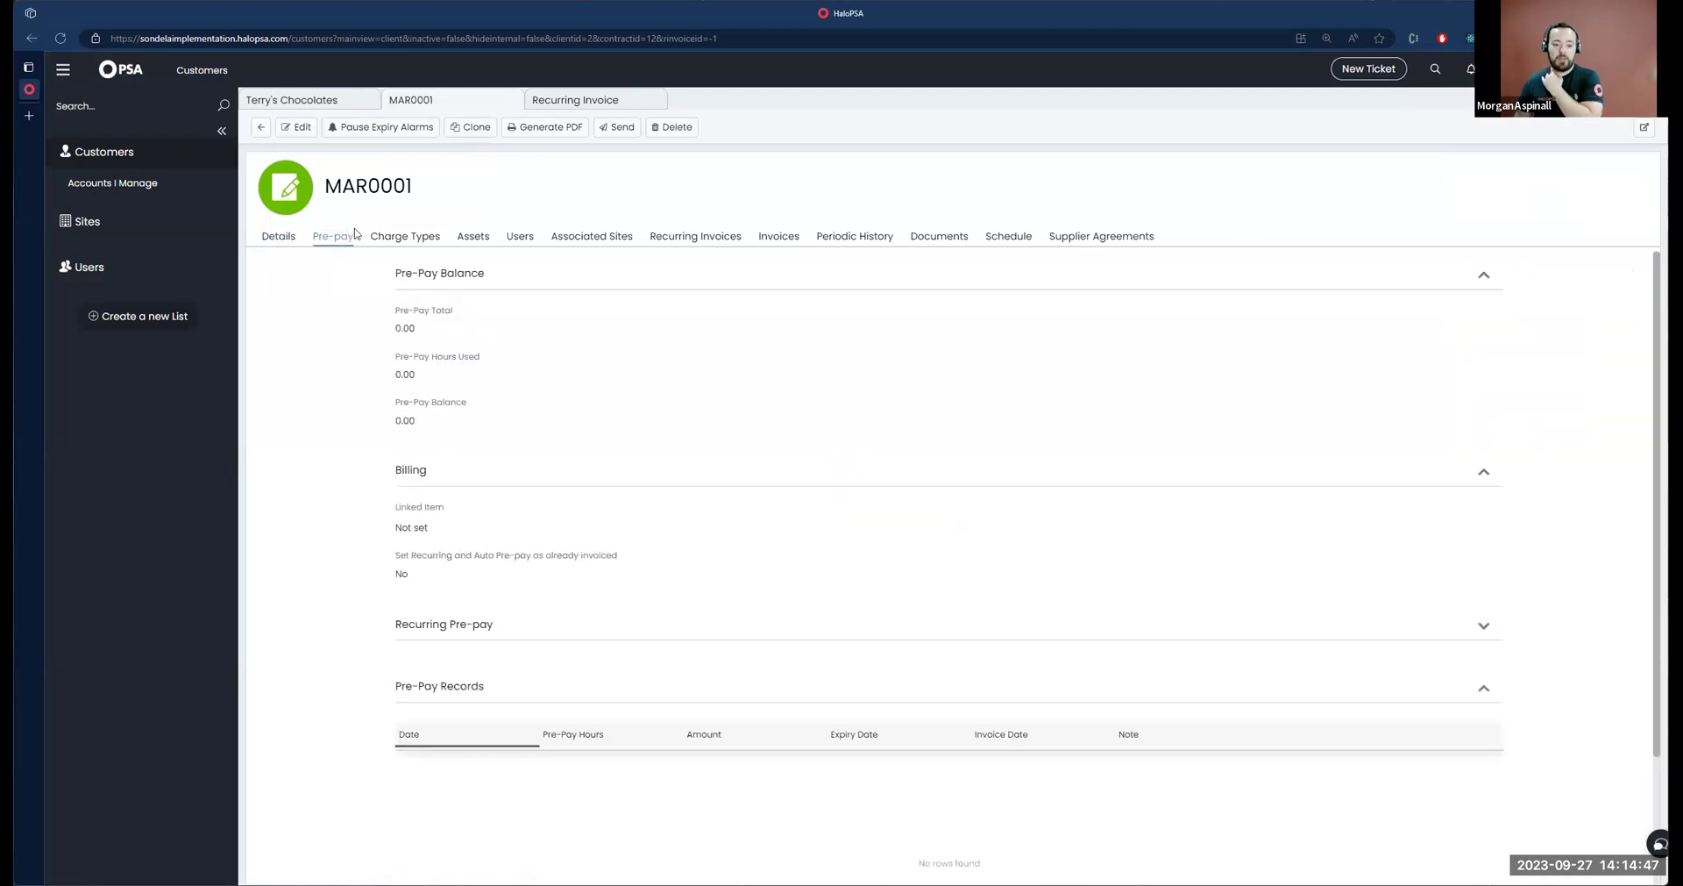
# Collapse the balance, billing, recurring and records sections of the agreement's pre-pay details
pyautogui.click(454, 279)
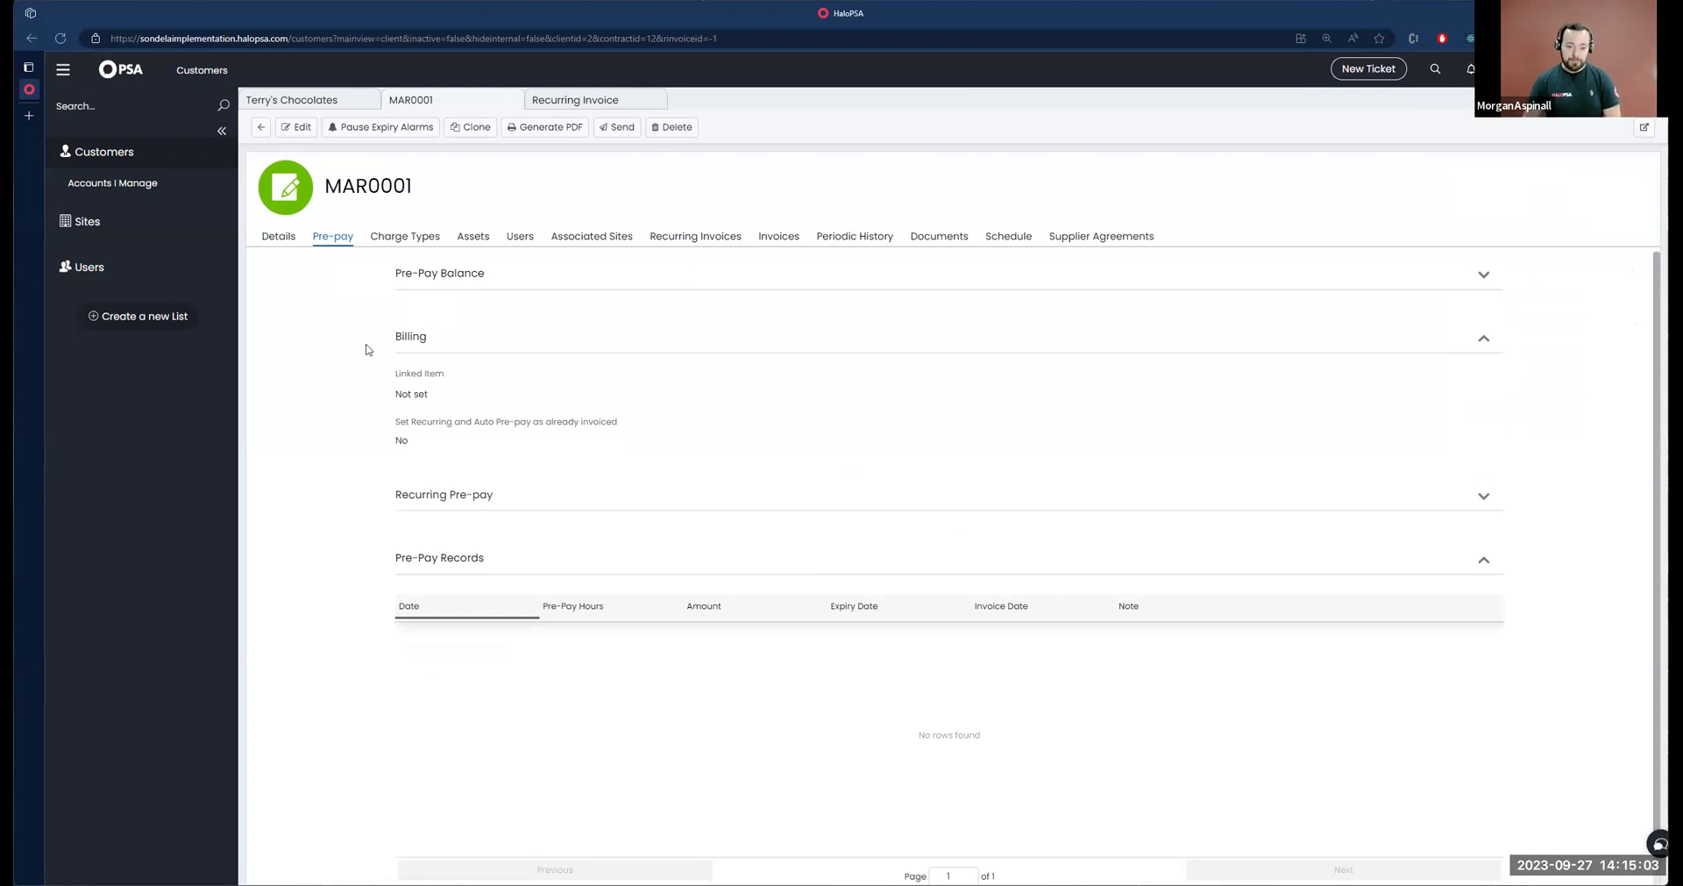
pyautogui.click(425, 335)
pyautogui.click(457, 405)
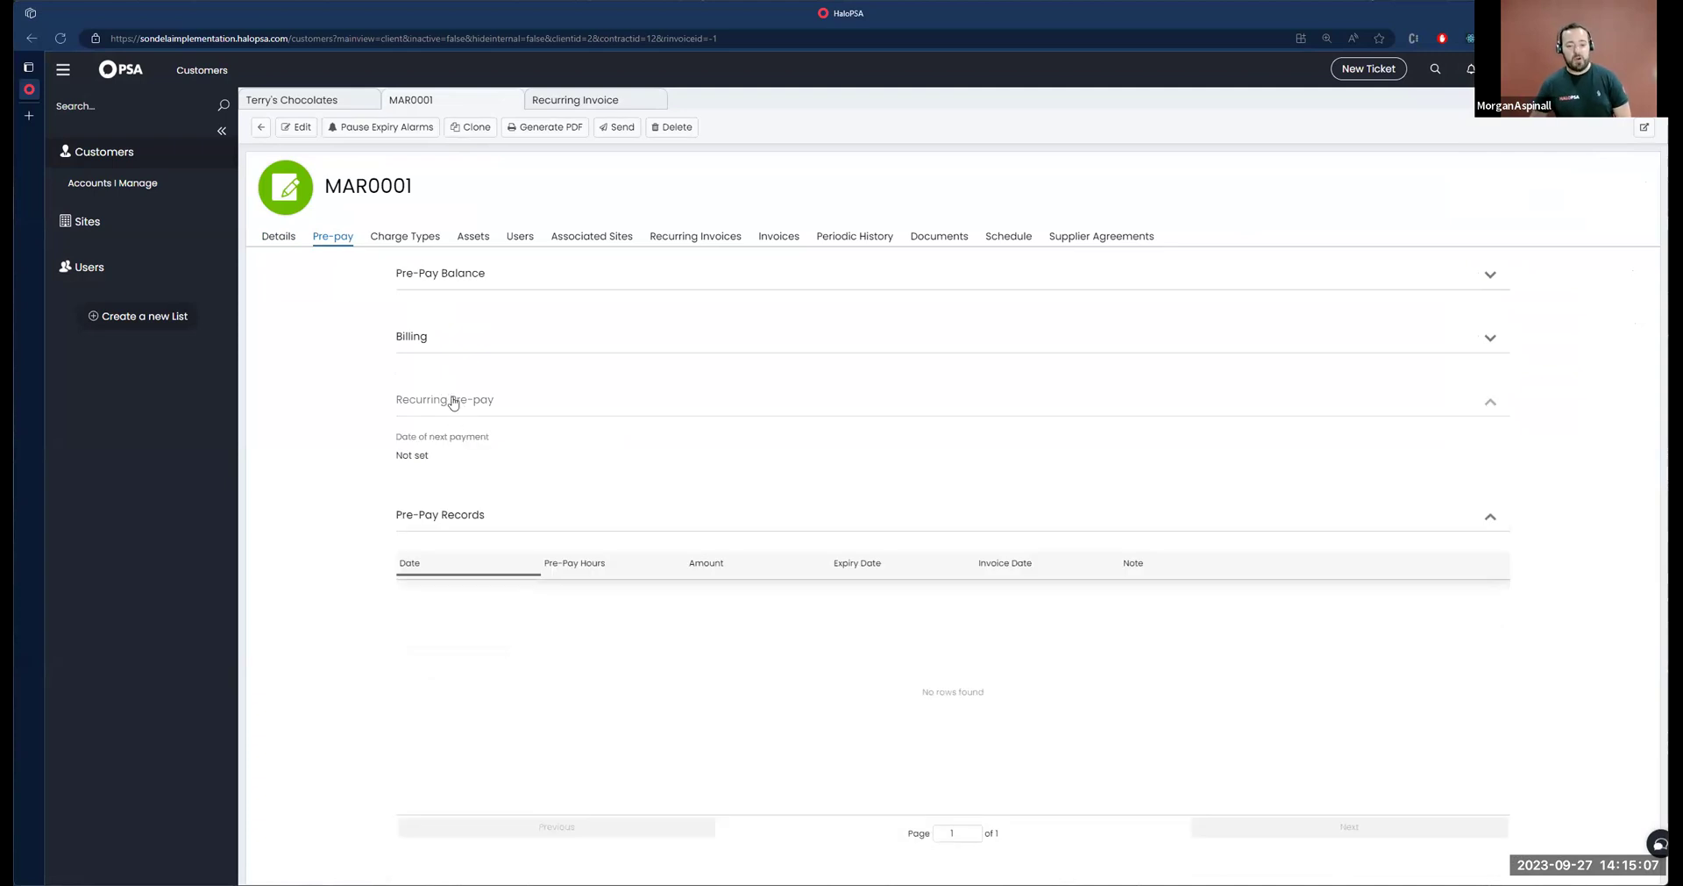
pyautogui.click(449, 400)
# Examine the agreement's pre-pay total, hours used and balance, and the linked item under Billing
pyautogui.click(484, 277)
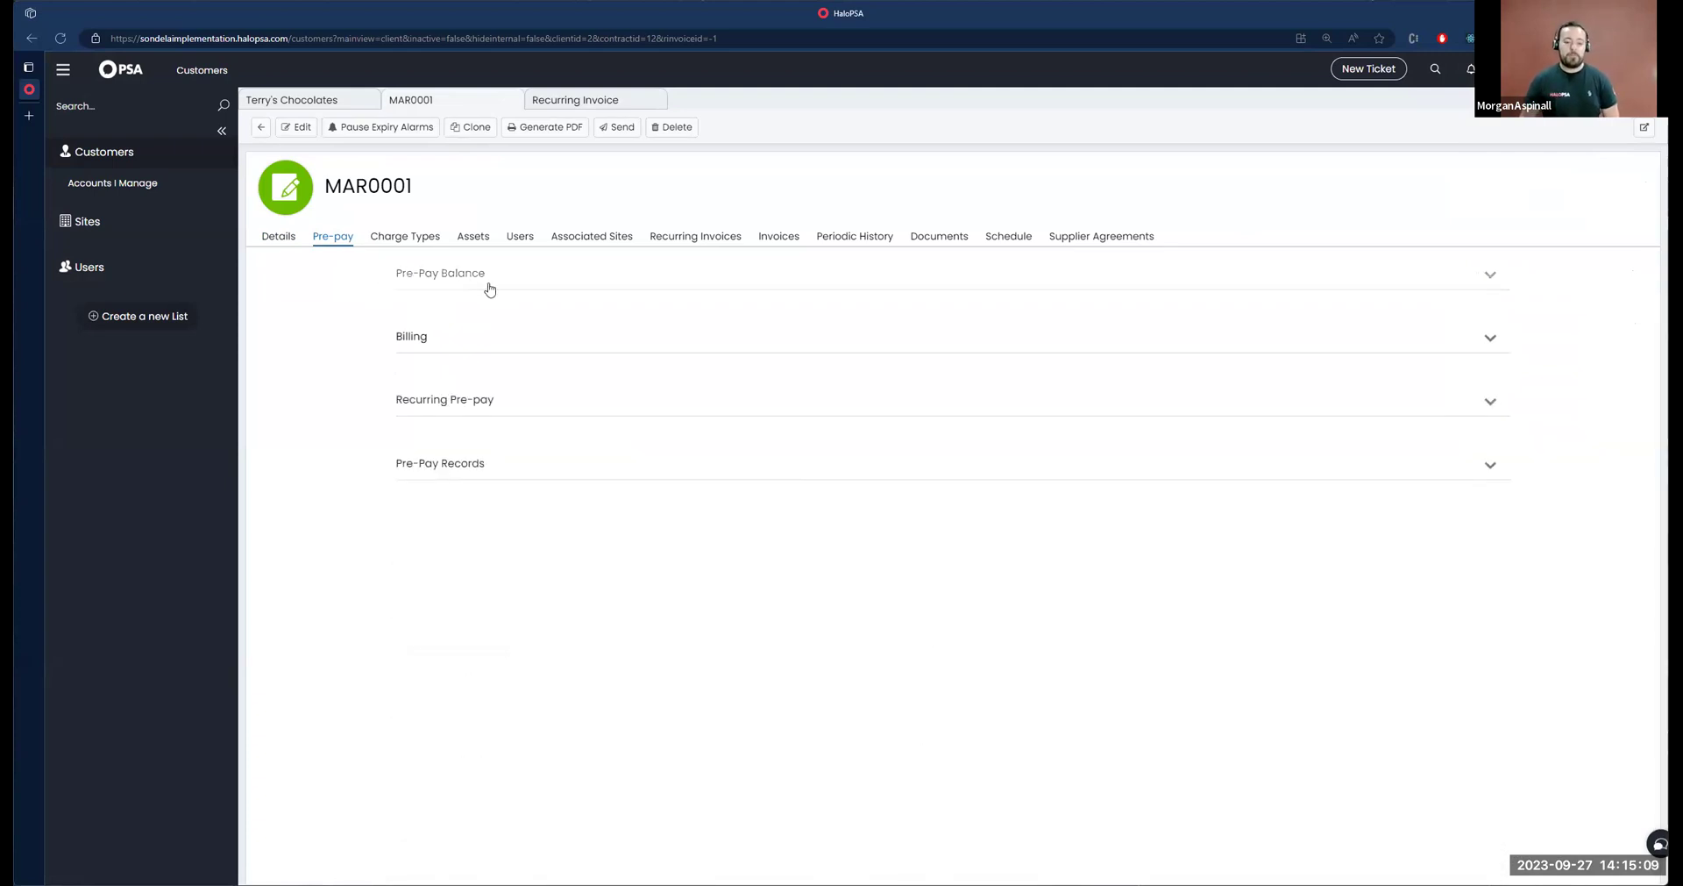
pyautogui.moveTo(396, 314); pyautogui.dragTo(485, 324)
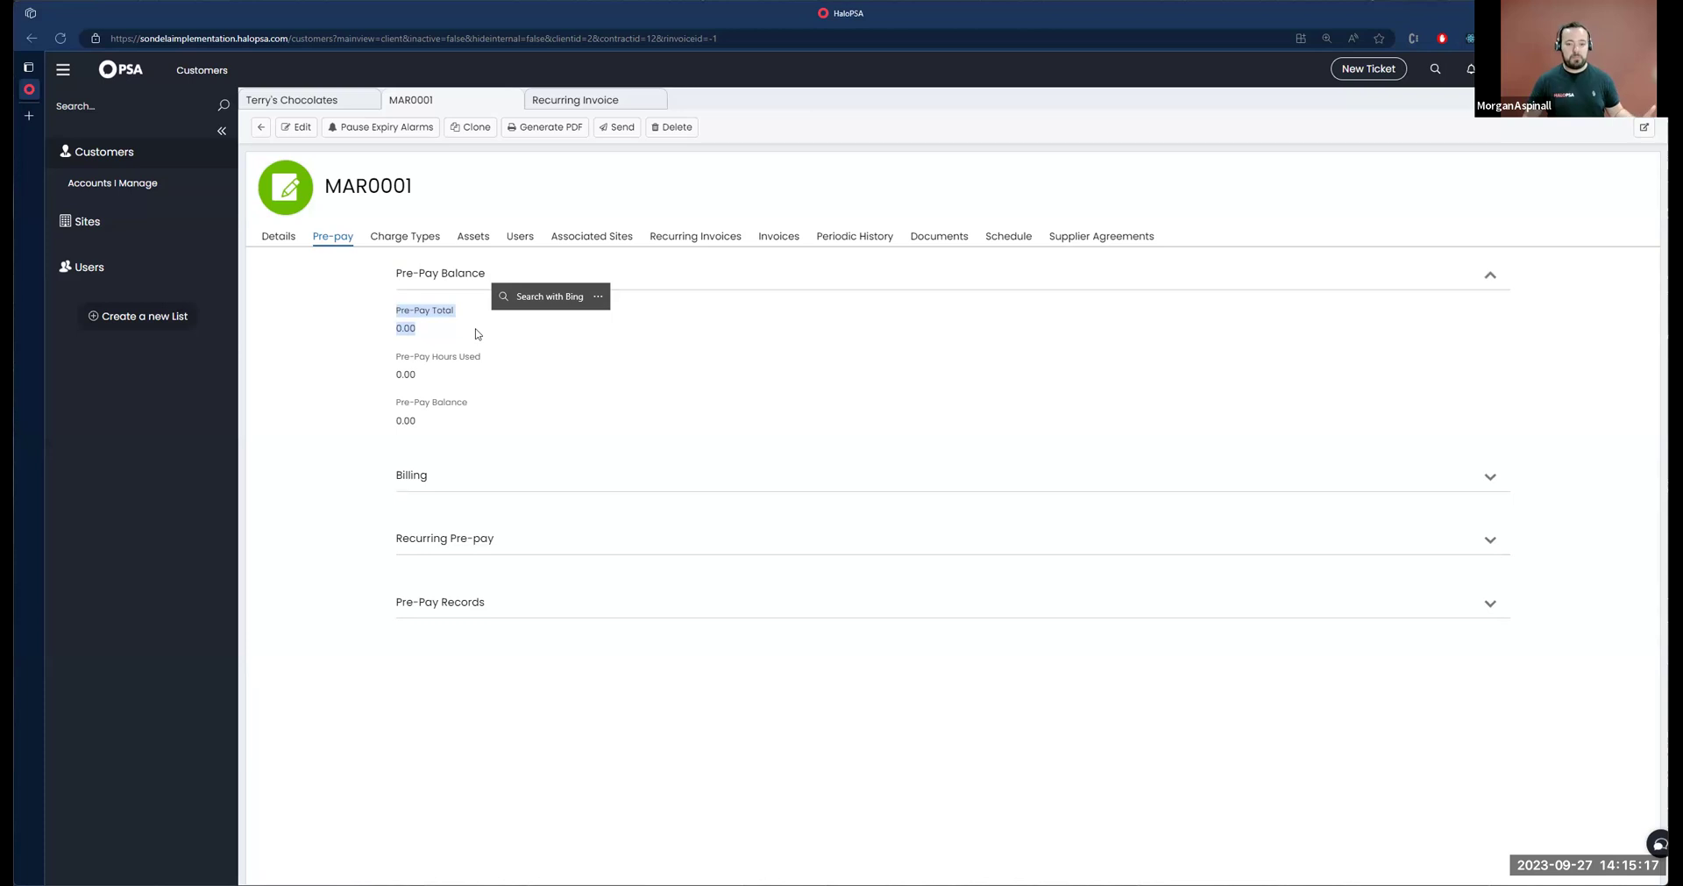
pyautogui.moveTo(394, 356); pyautogui.dragTo(477, 424)
pyautogui.click(432, 475)
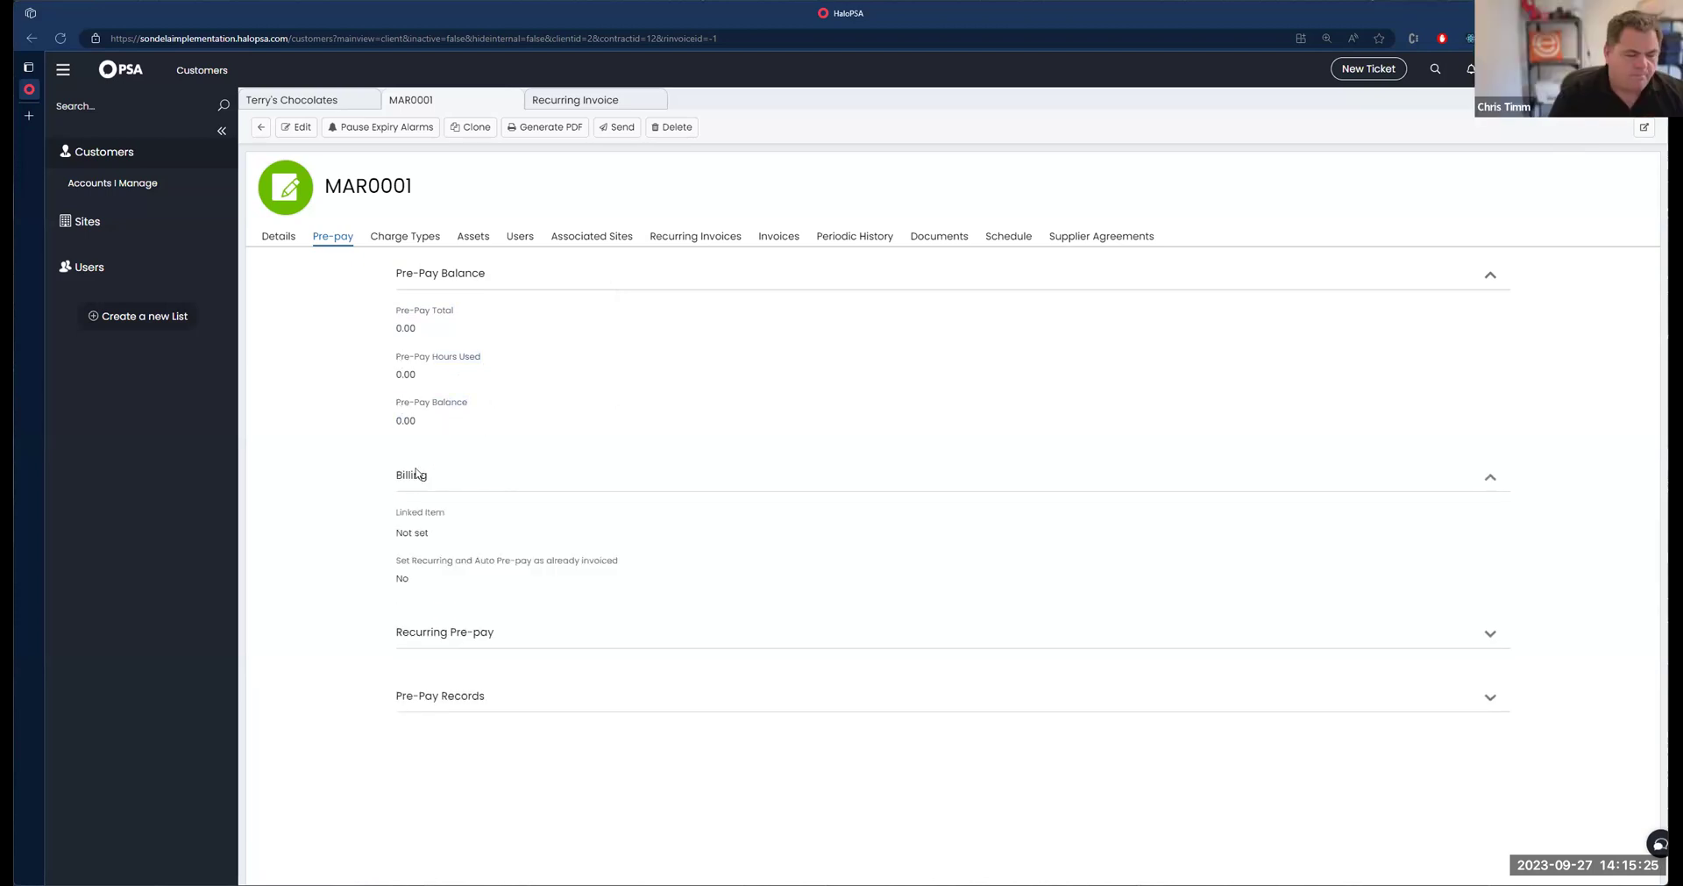
pyautogui.moveTo(393, 511); pyautogui.dragTo(483, 529)
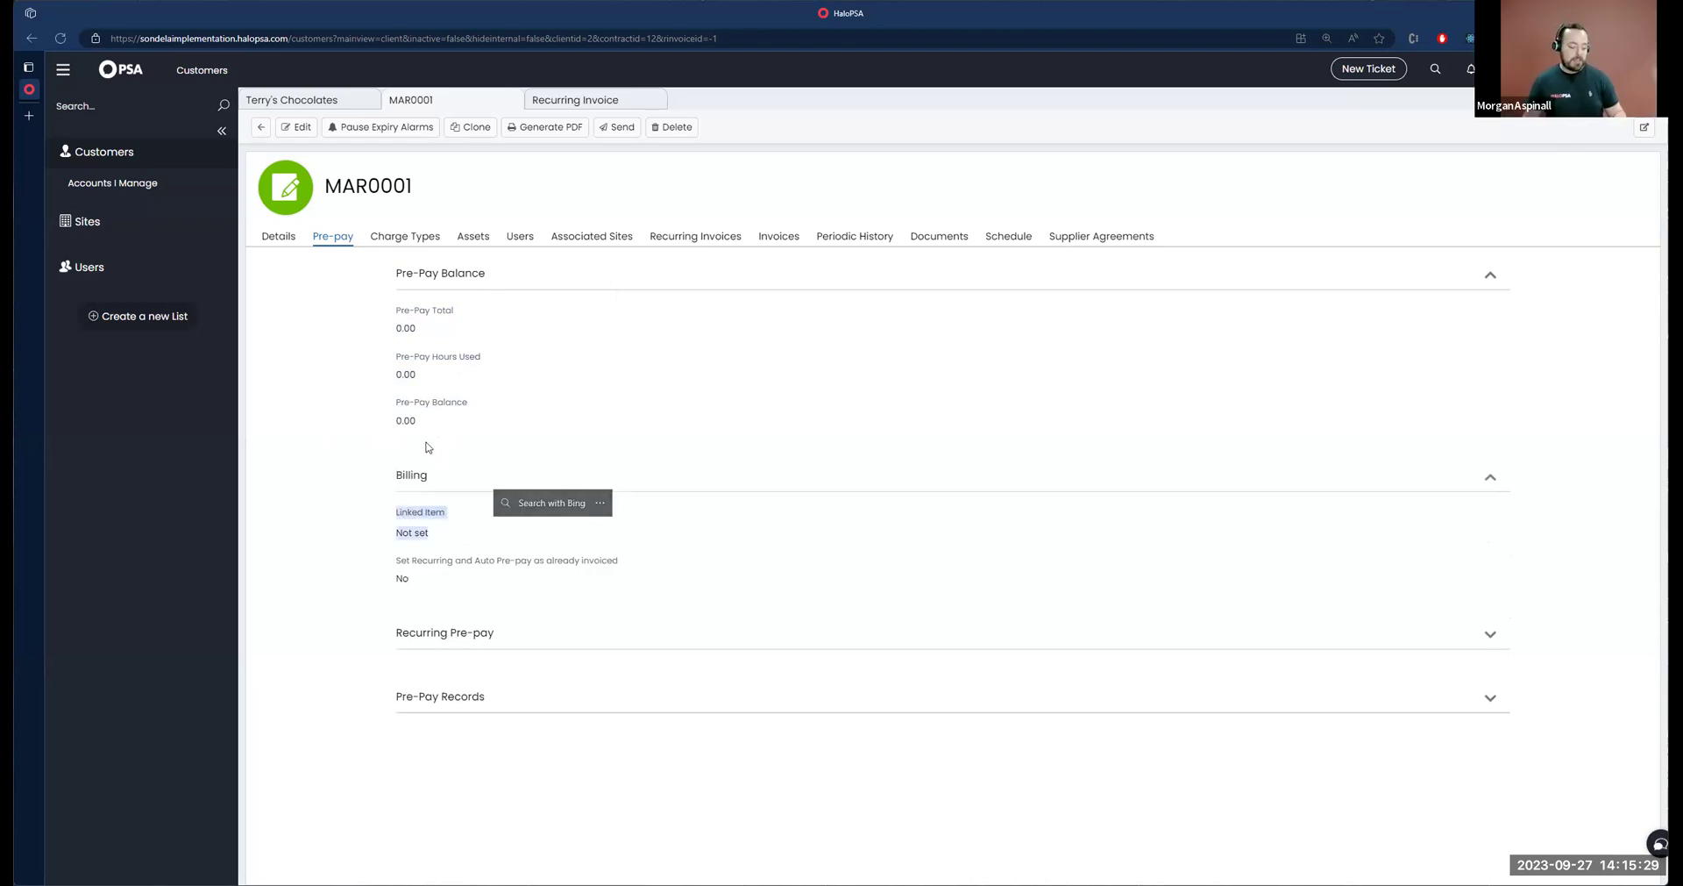
# Open the agreement for editing and examine the Billing section's linked item and already-invoiced option for recurring and auto pre-pay
pyautogui.moveTo(33, 505)
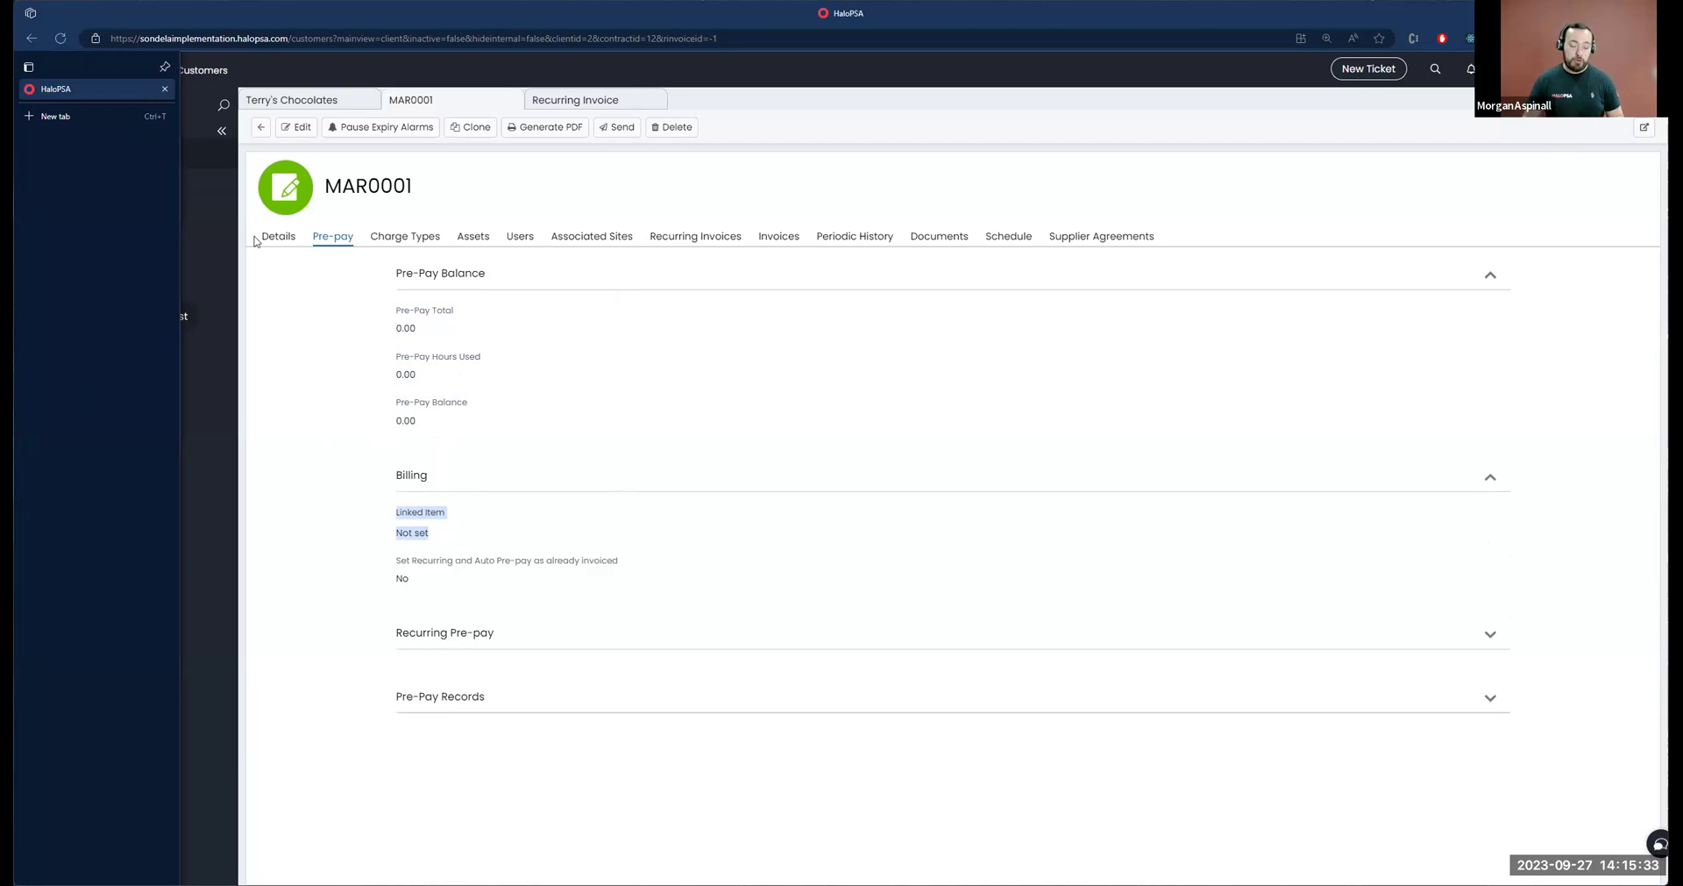
pyautogui.click(297, 127)
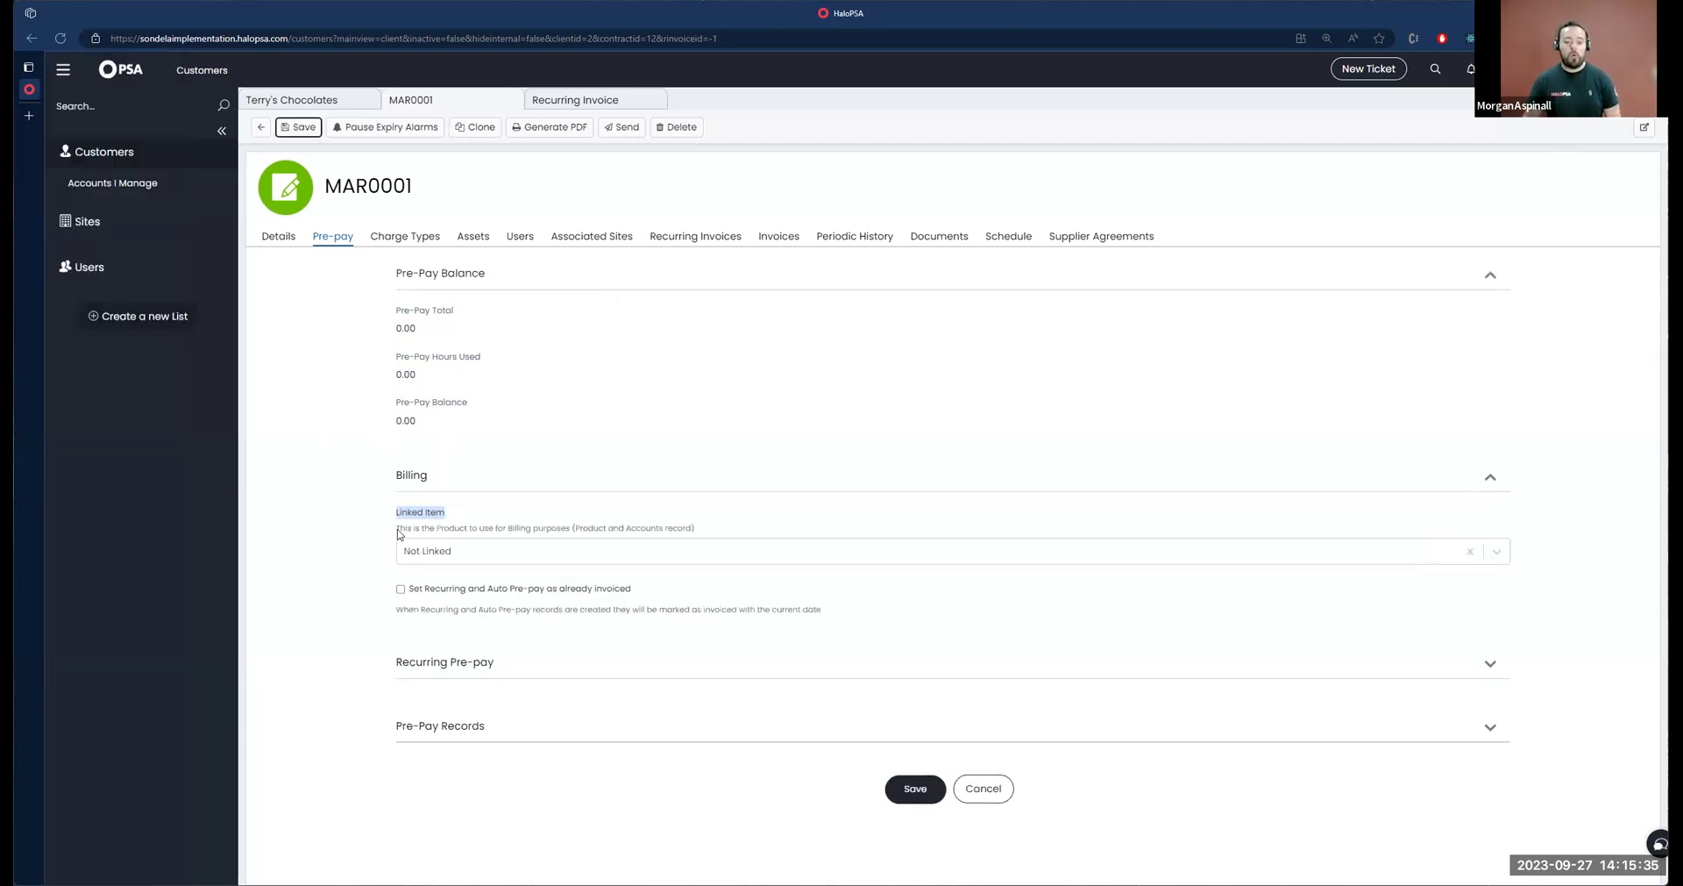
pyautogui.moveTo(463, 530); pyautogui.dragTo(415, 528)
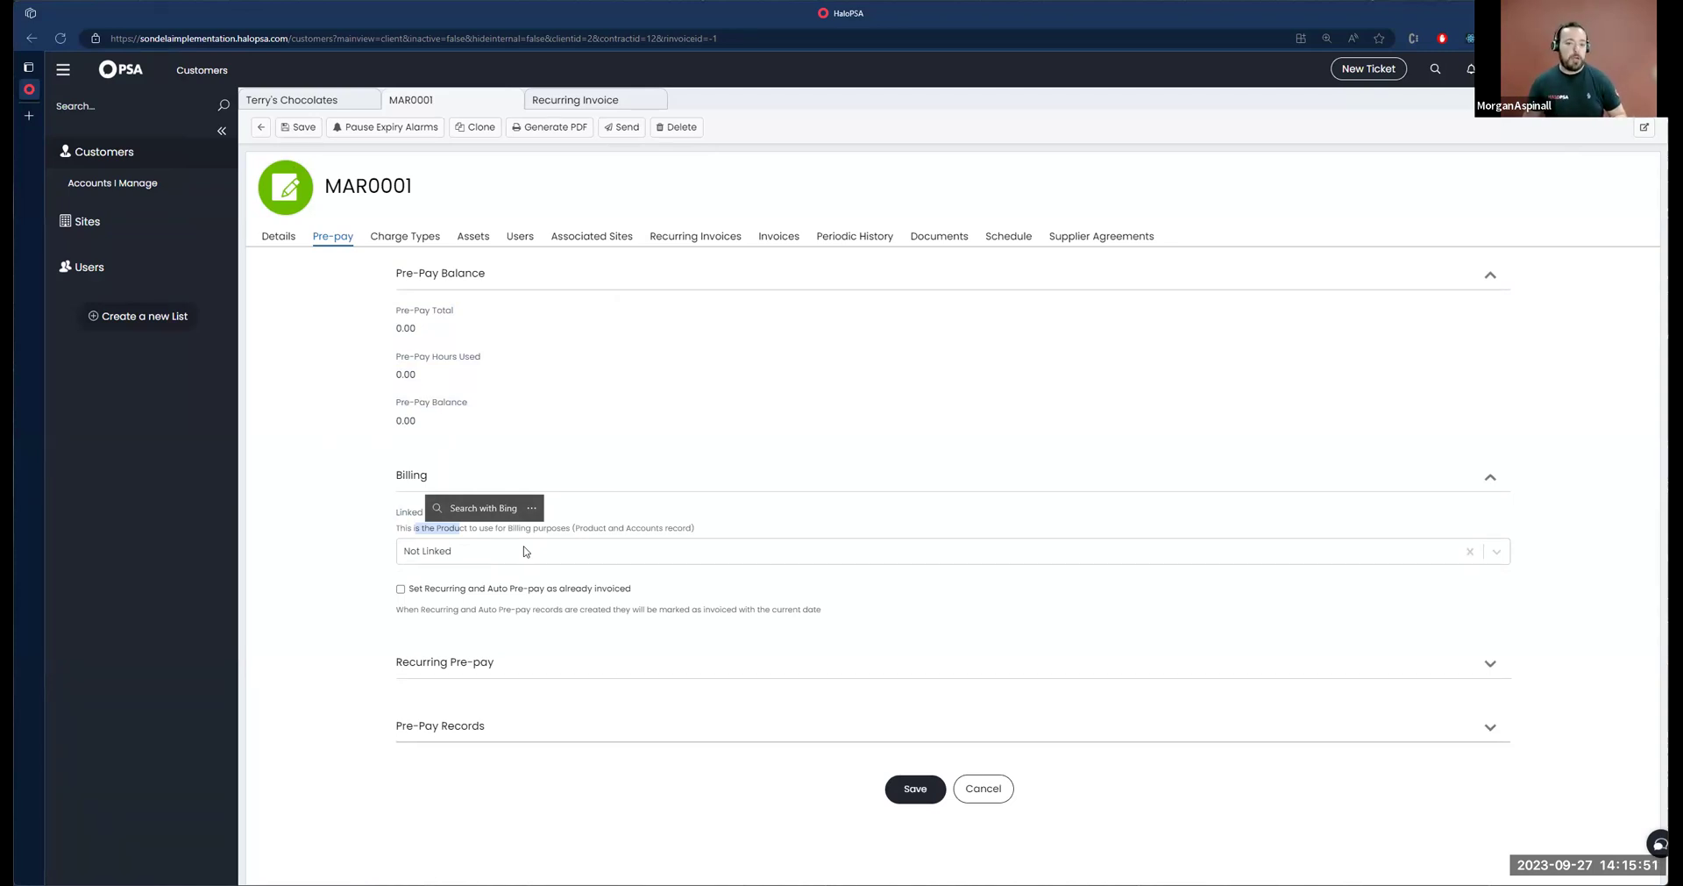
pyautogui.doubleClick(748, 609)
pyautogui.moveTo(534, 620); pyautogui.dragTo(395, 616)
pyautogui.click(395, 616)
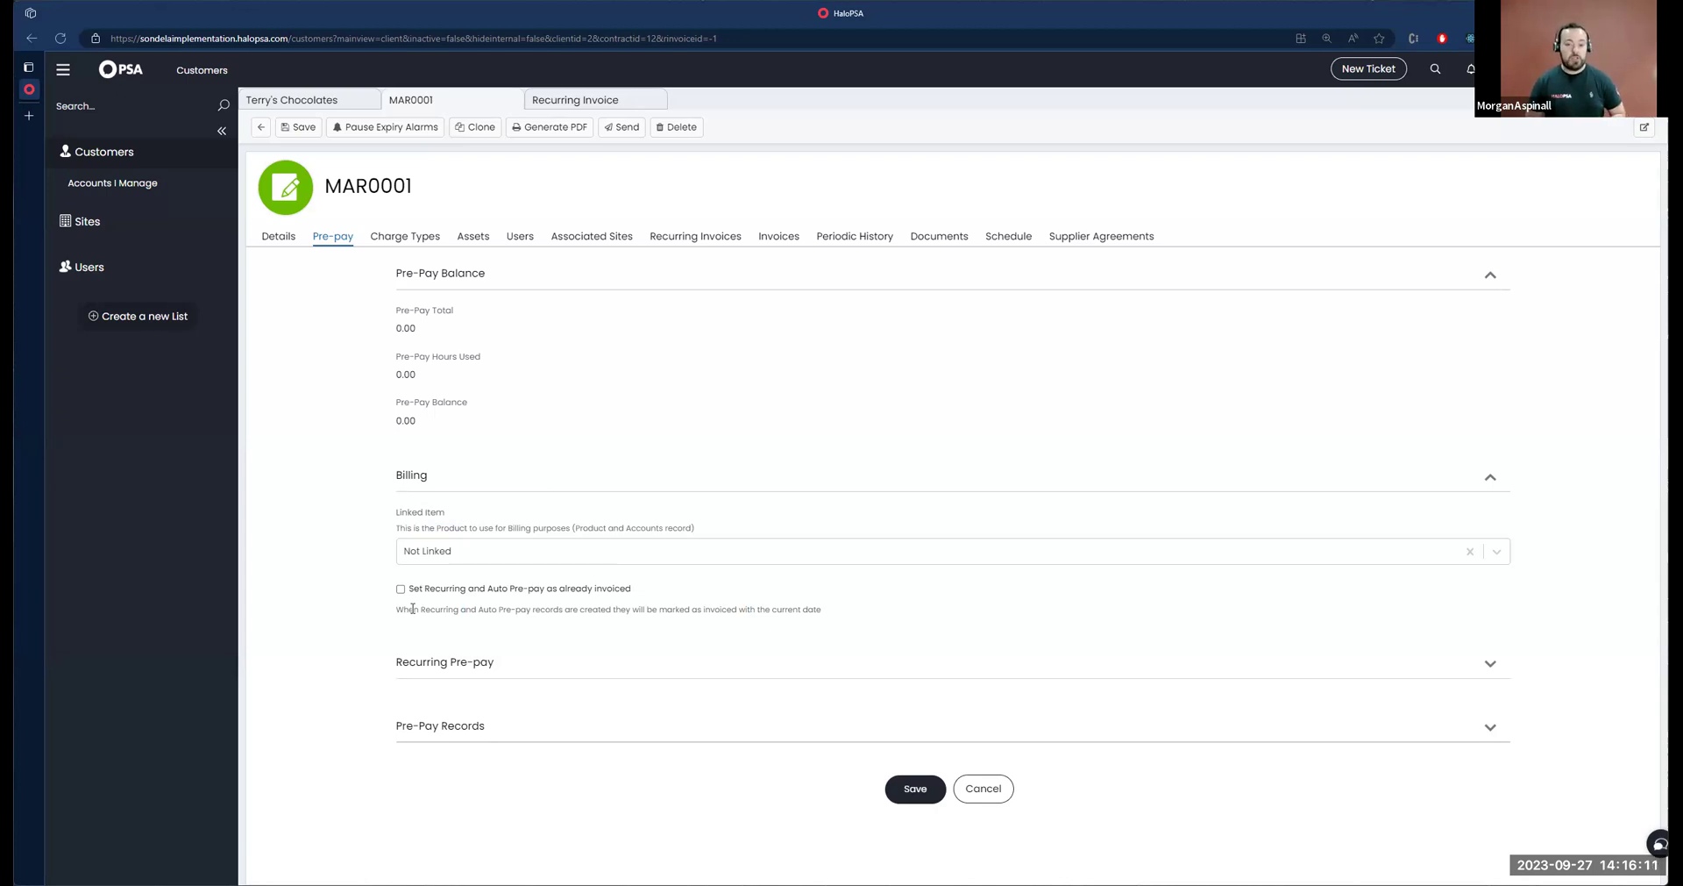
pyautogui.moveTo(650, 235); pyautogui.dragTo(750, 227)
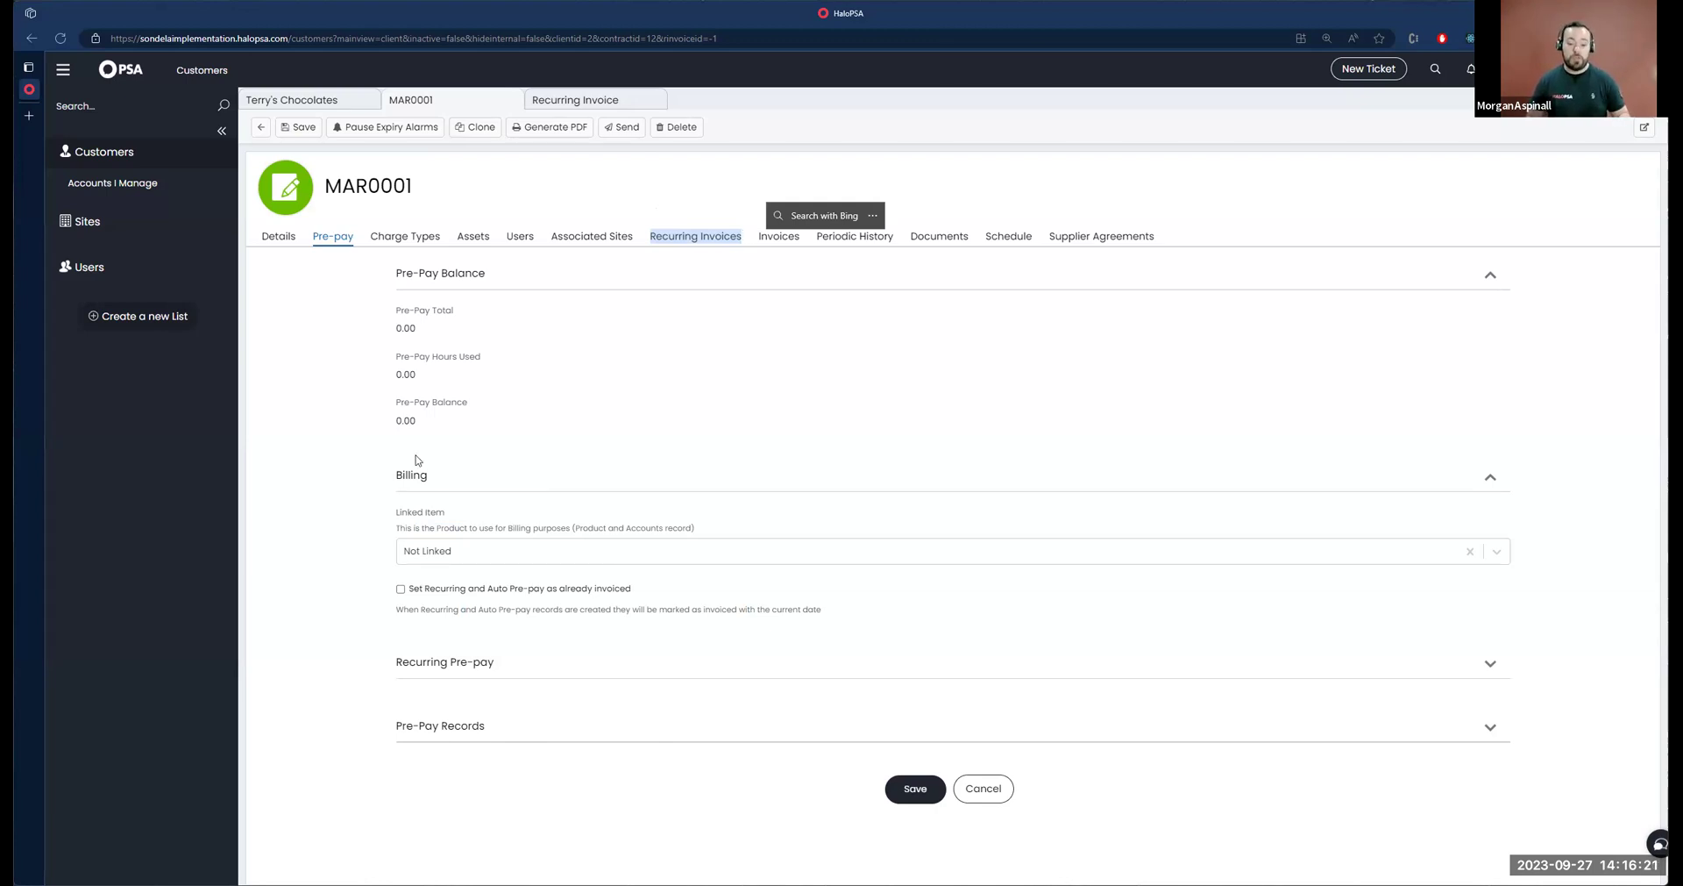
# Expand the agreement's Recurring Pre-pay section
pyautogui.click(484, 671)
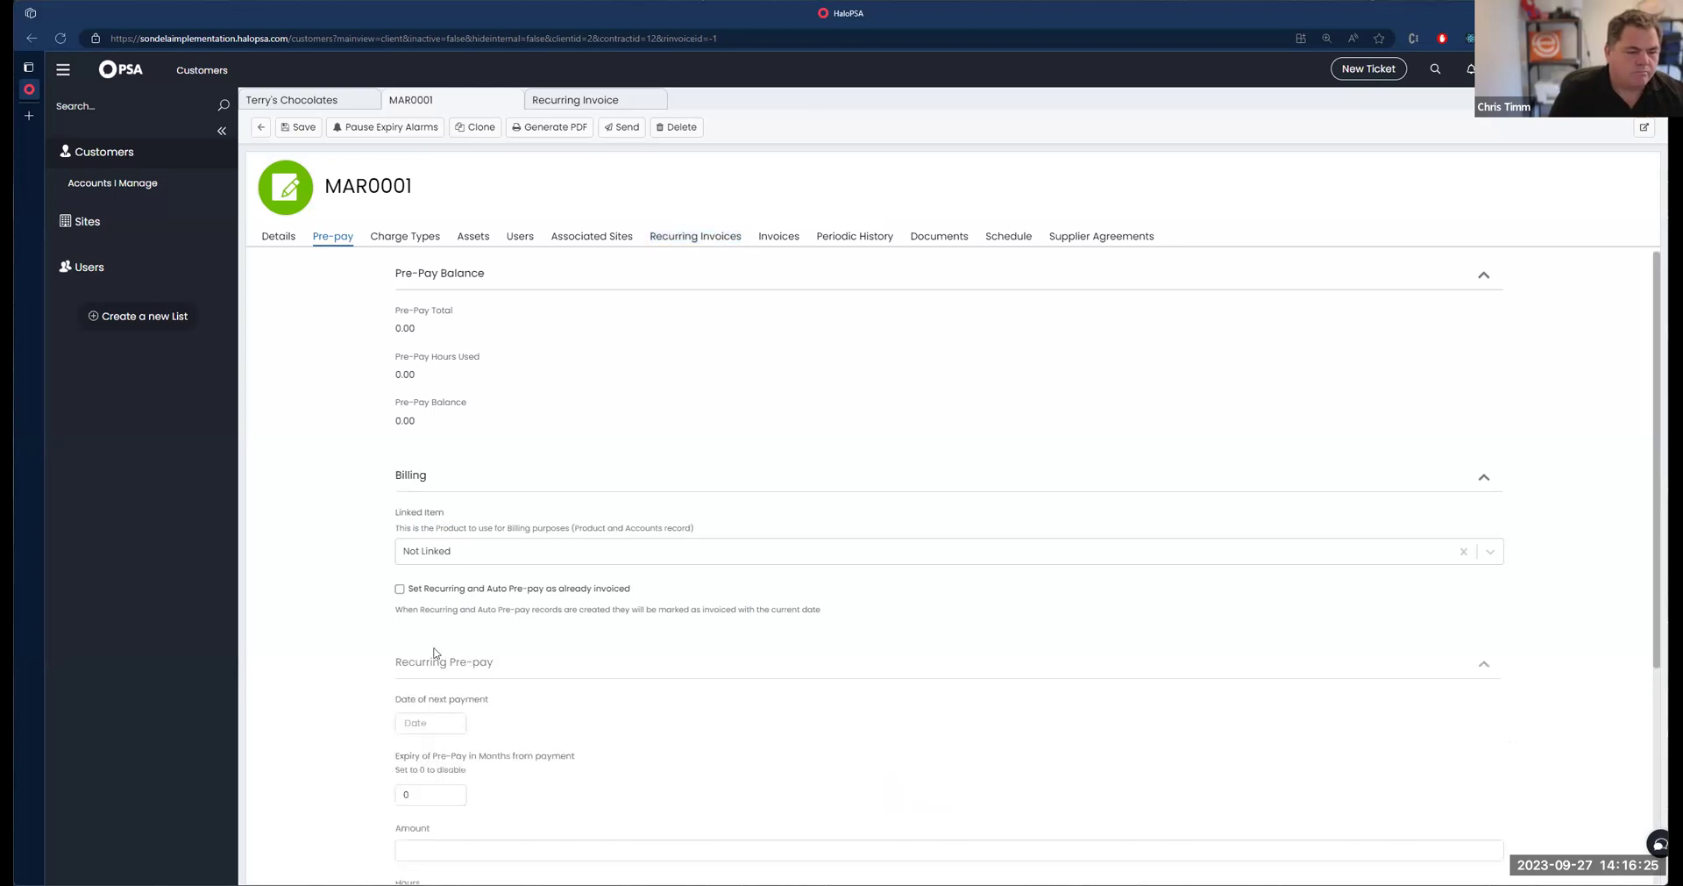
pyautogui.click(514, 670)
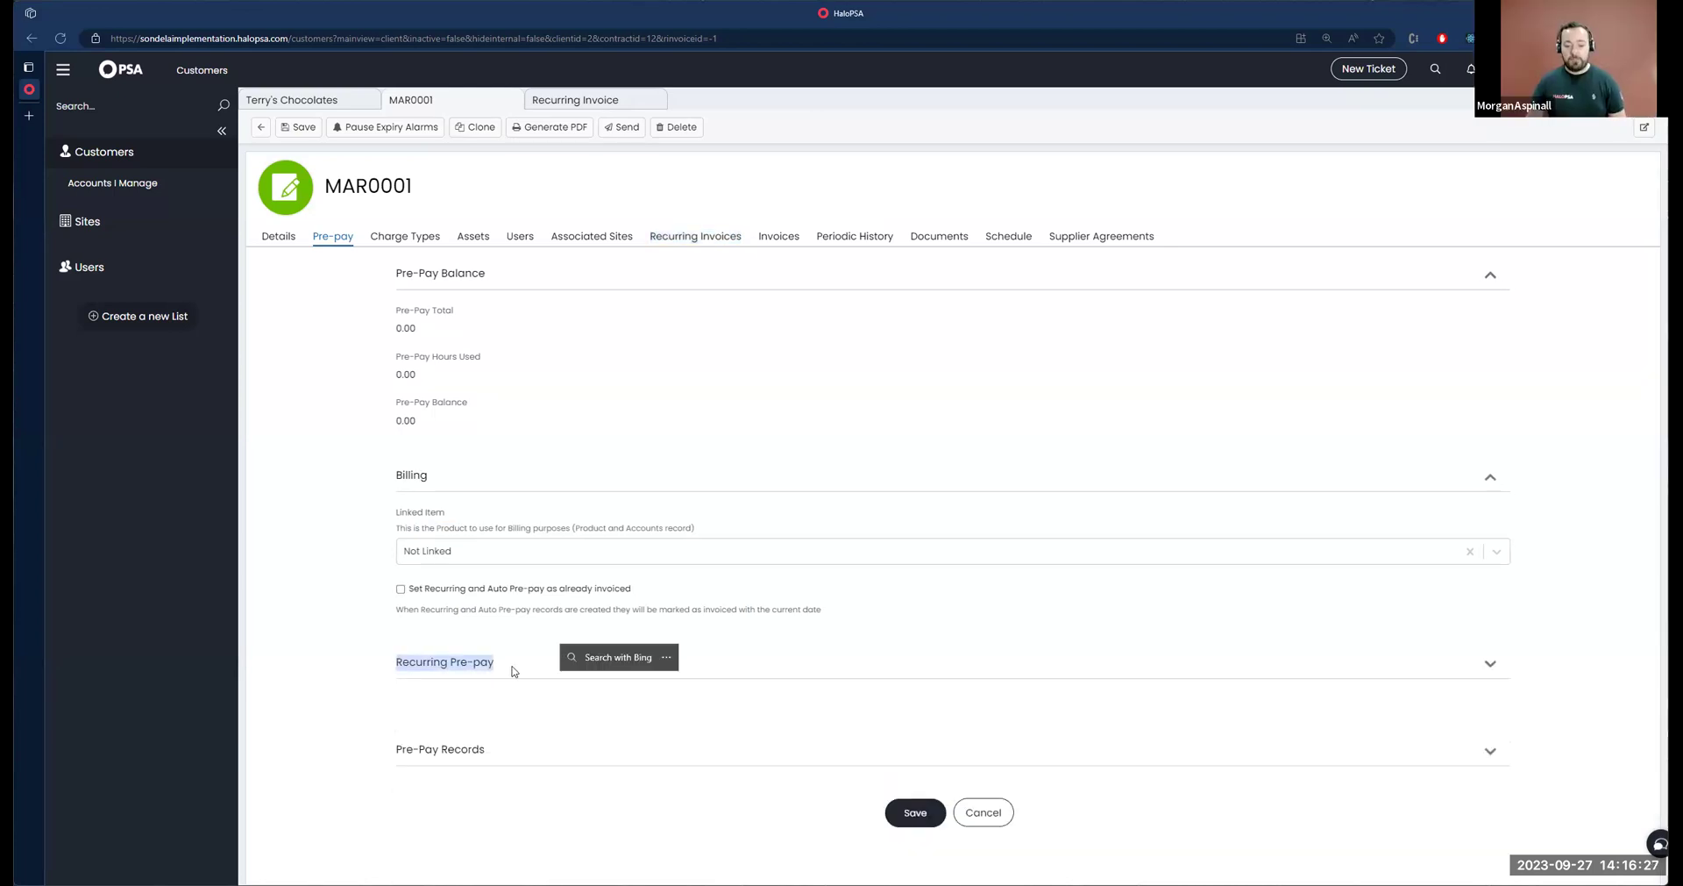
pyautogui.click(511, 666)
pyautogui.scroll(-4, 511, 666)
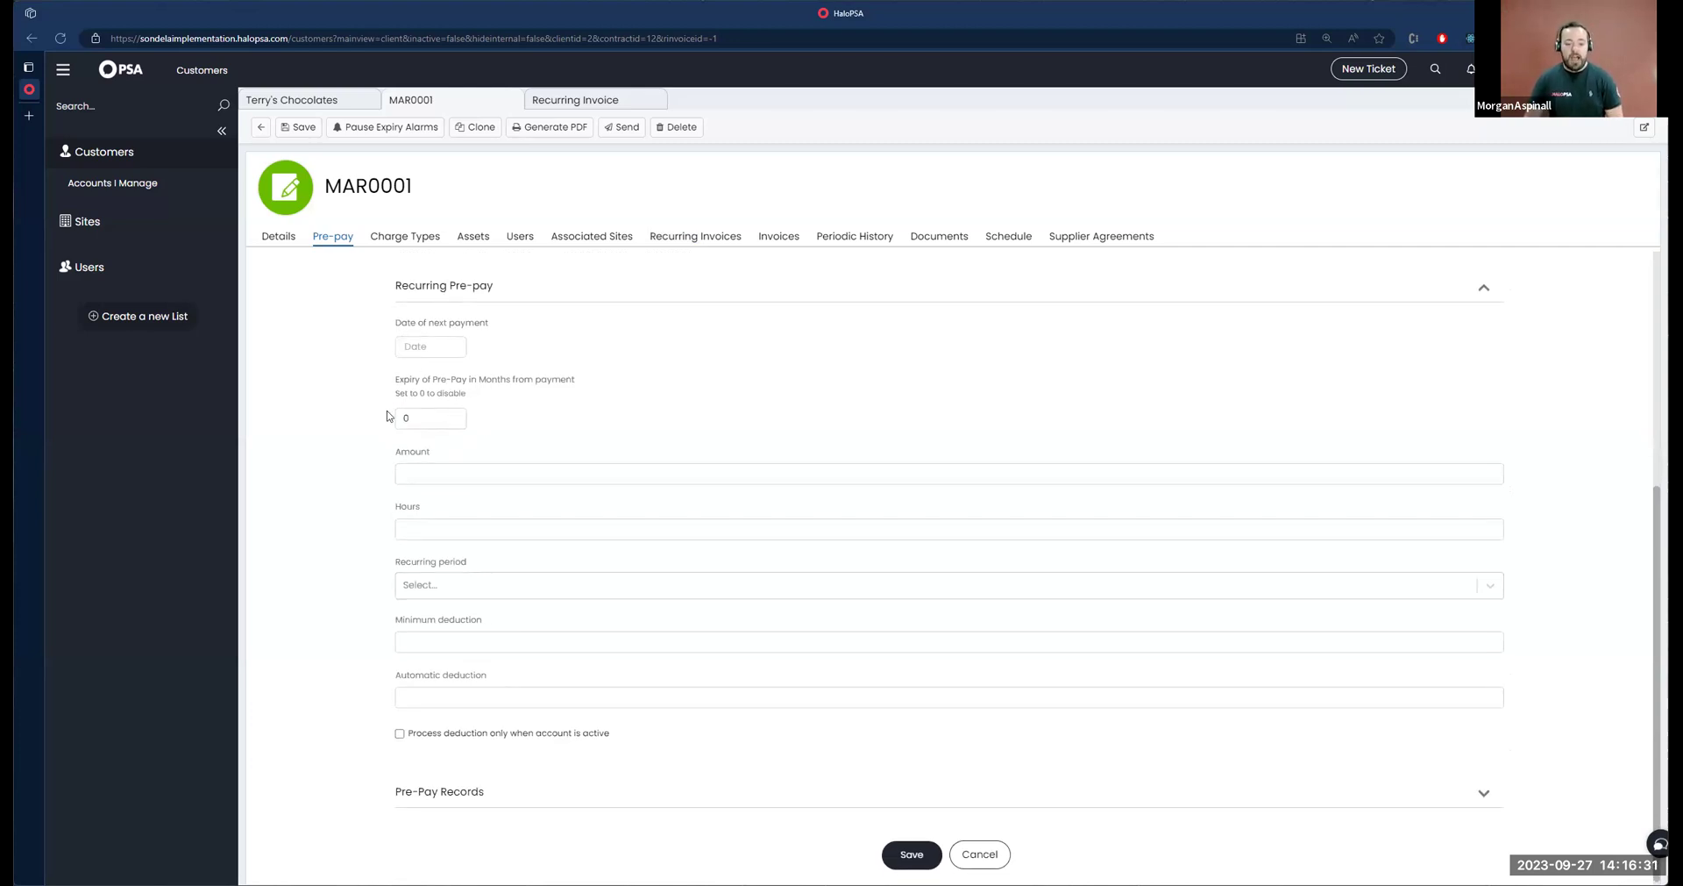
# Examine the recurring pre-pay fields for next payment date, expiry, amount and hours, and the available recurring periods
pyautogui.moveTo(393, 330); pyautogui.dragTo(539, 351)
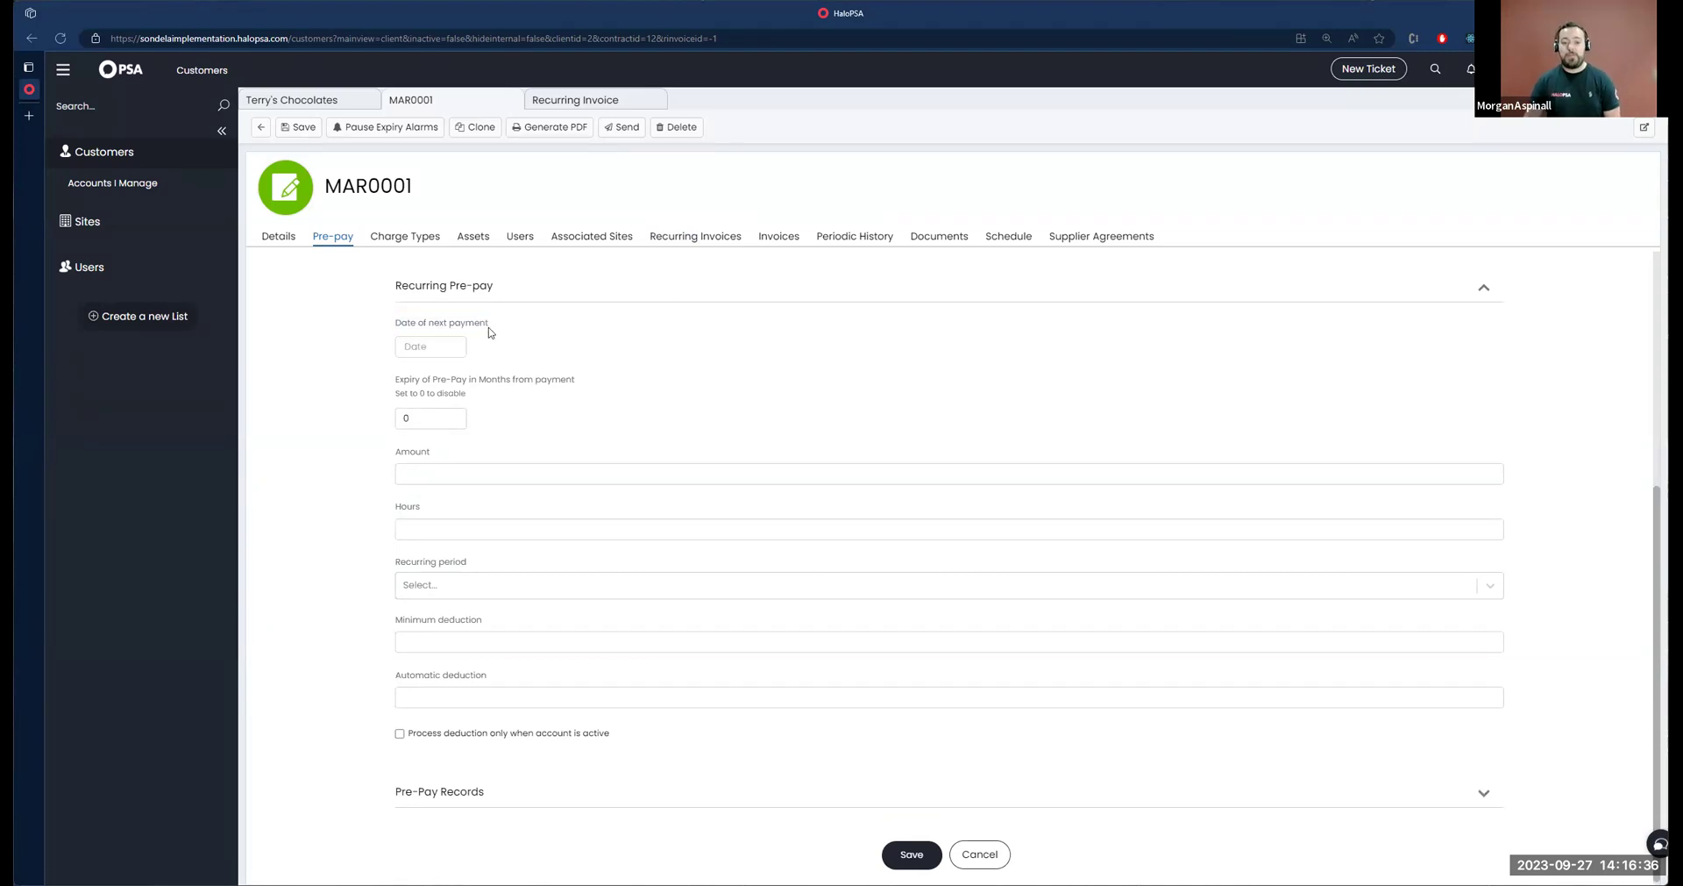
pyautogui.moveTo(491, 327); pyautogui.dragTo(392, 327)
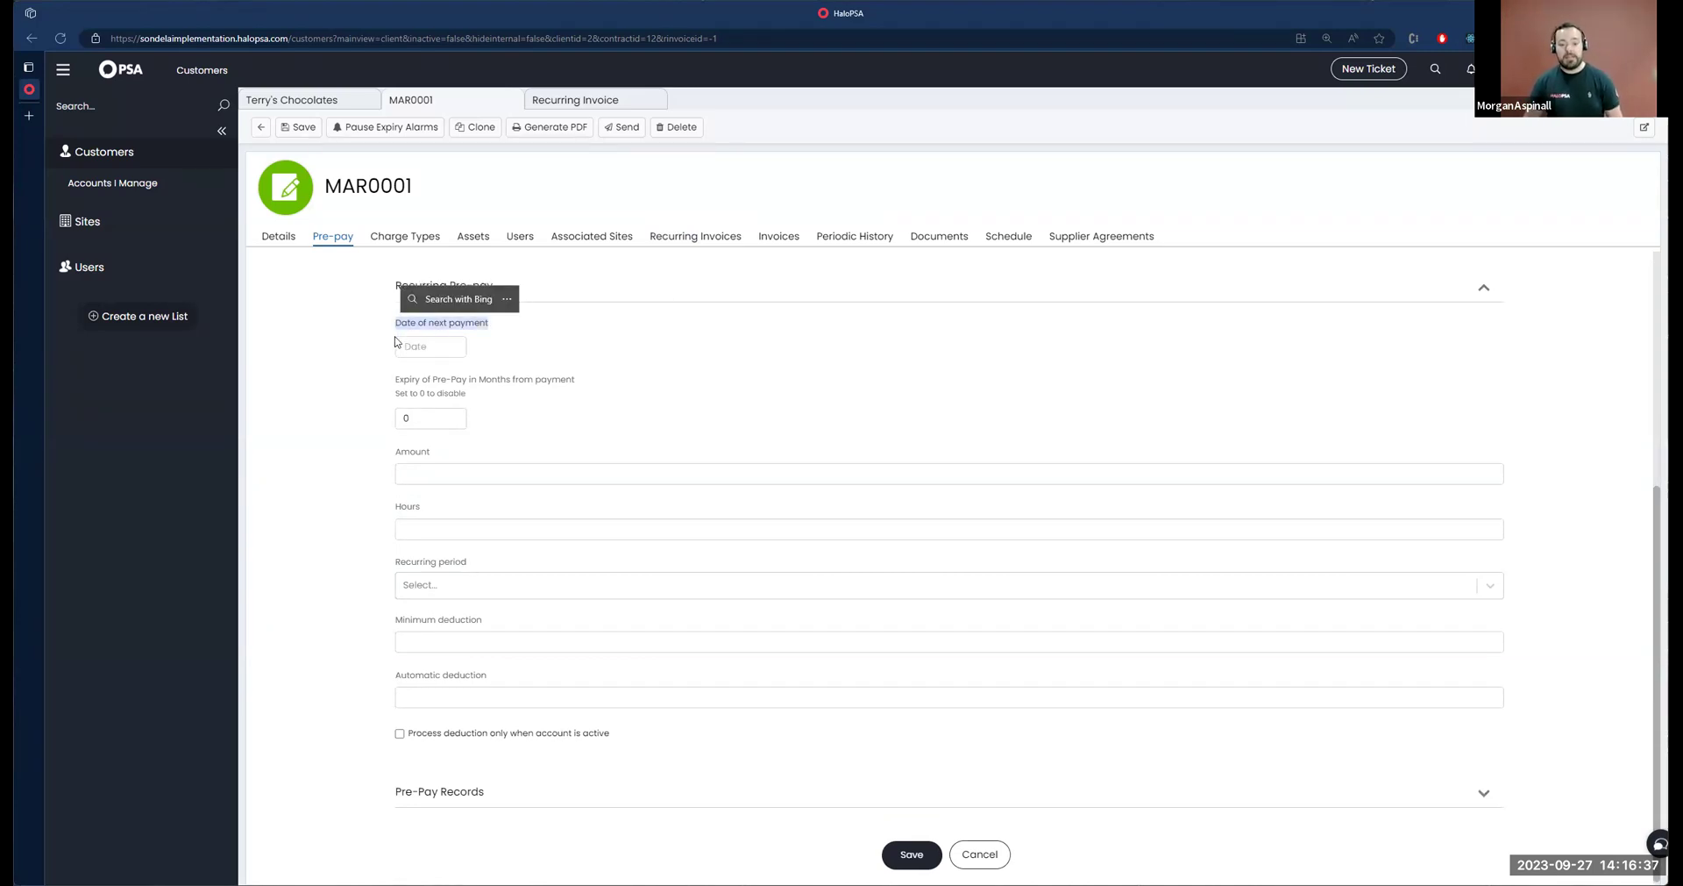
pyautogui.moveTo(394, 381); pyautogui.dragTo(592, 383)
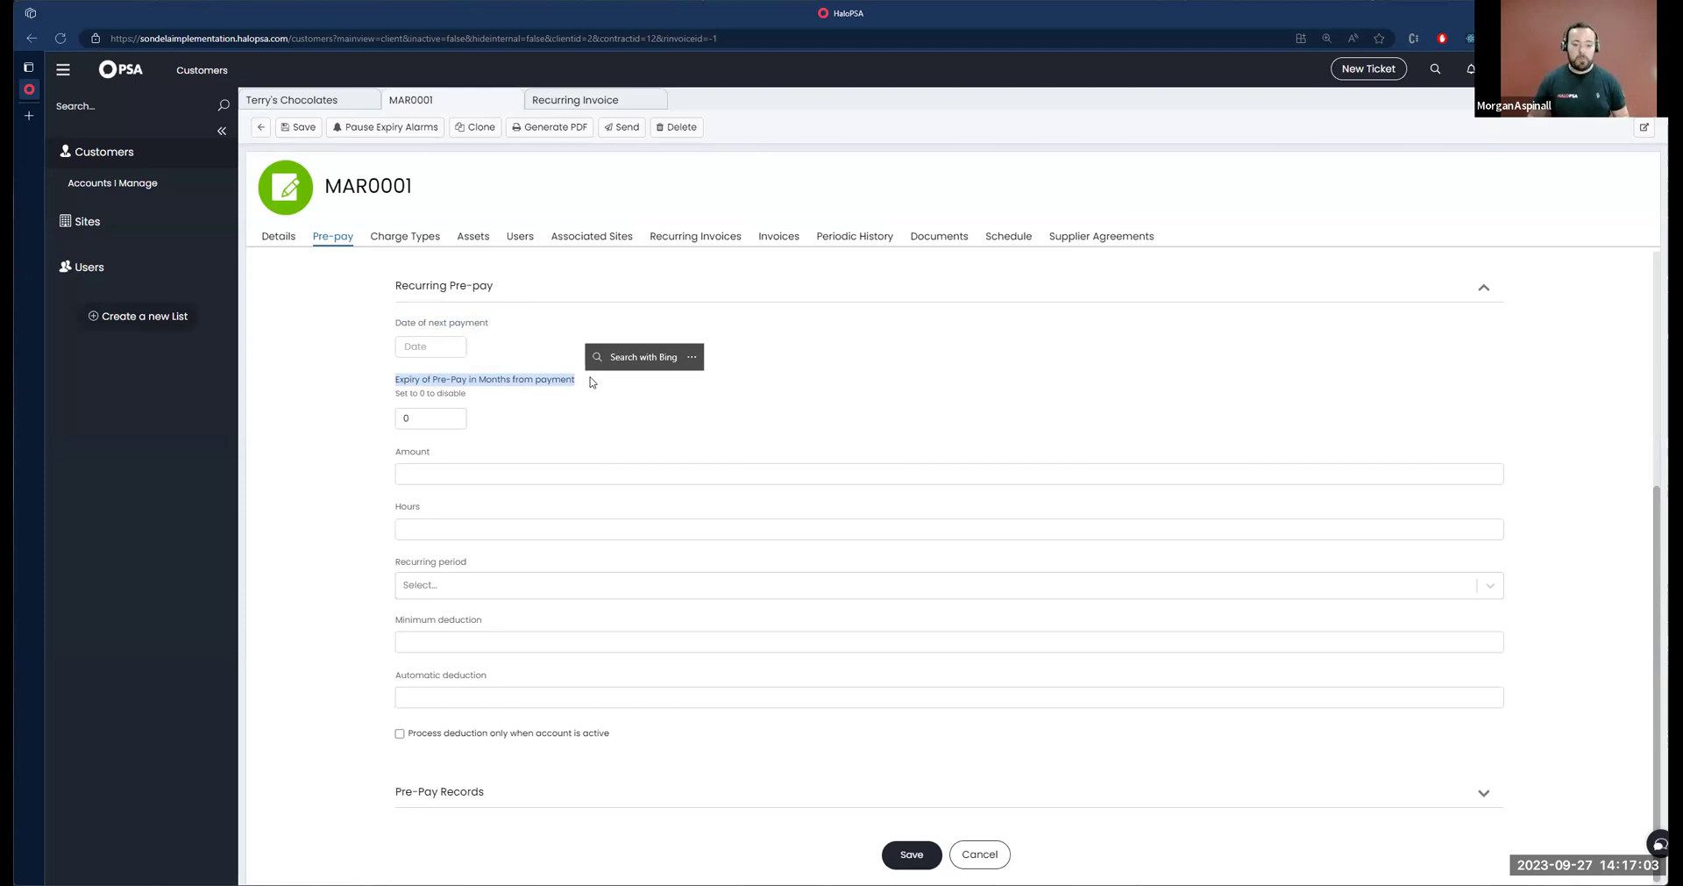
pyautogui.moveTo(400, 457); pyautogui.dragTo(457, 457)
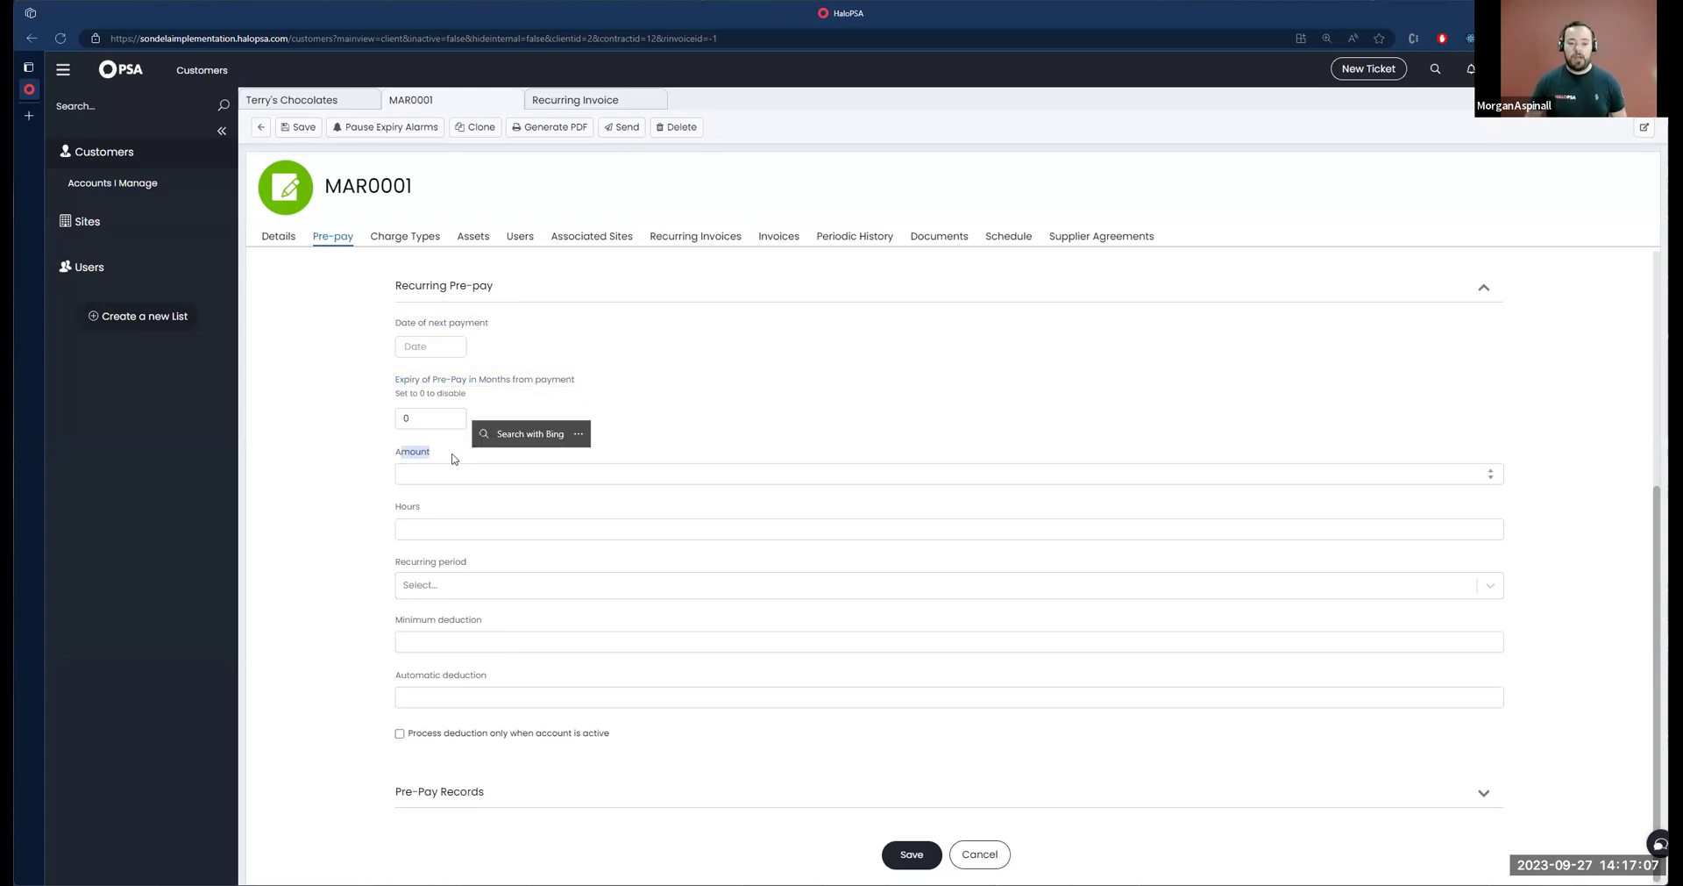
pyautogui.moveTo(396, 507); pyautogui.dragTo(444, 516)
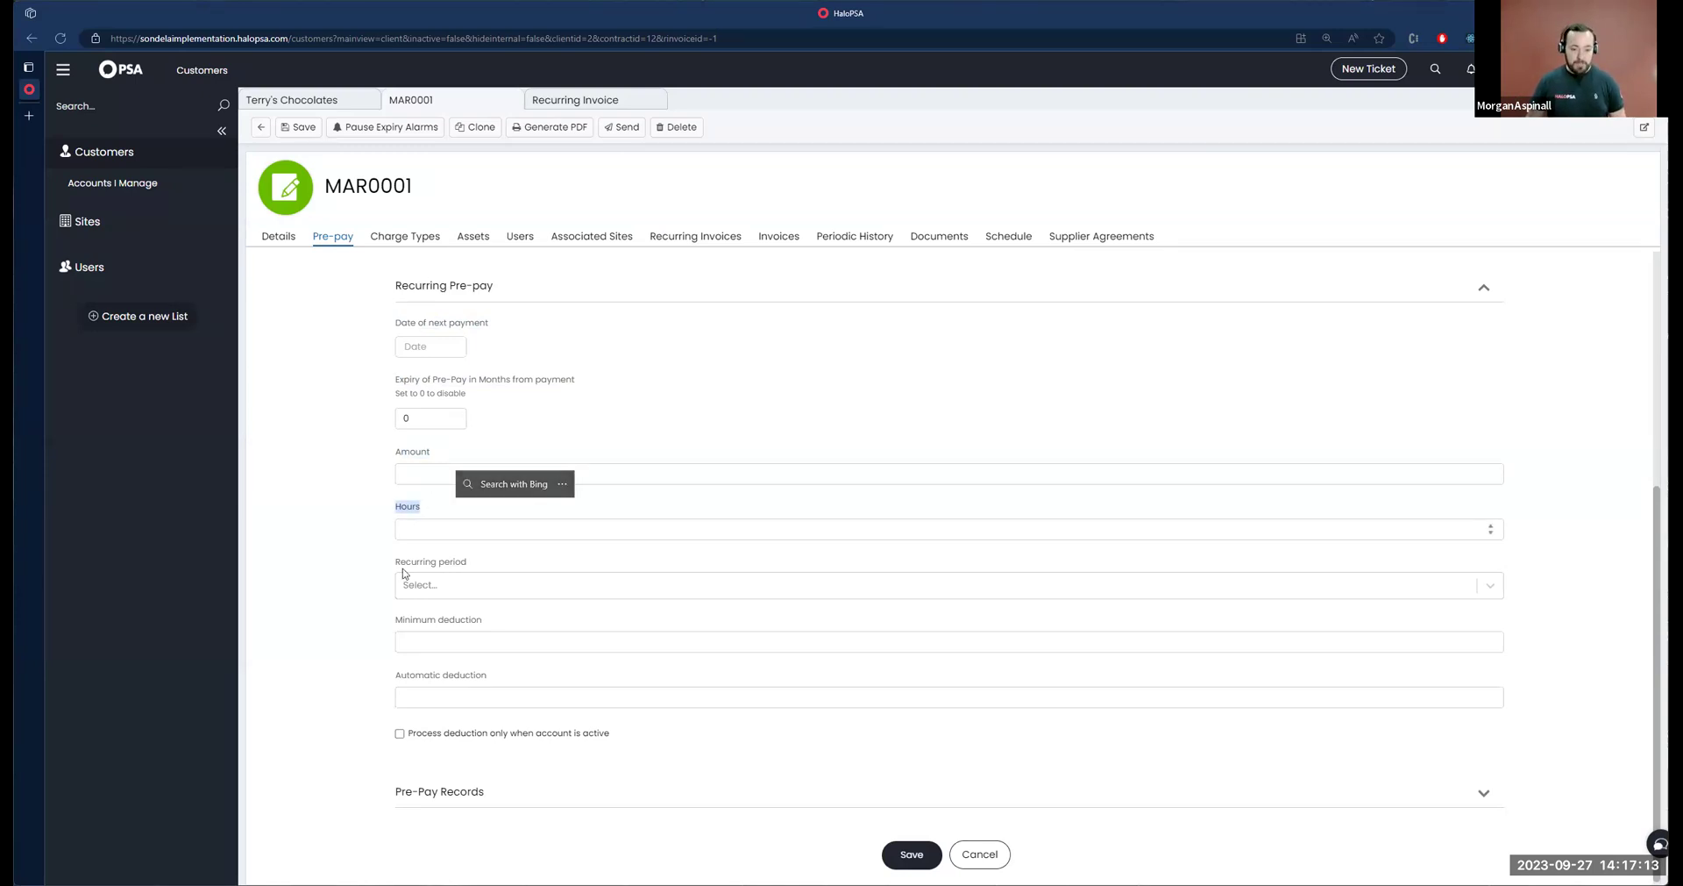
pyautogui.moveTo(401, 562); pyautogui.dragTo(465, 563)
pyautogui.click(460, 583)
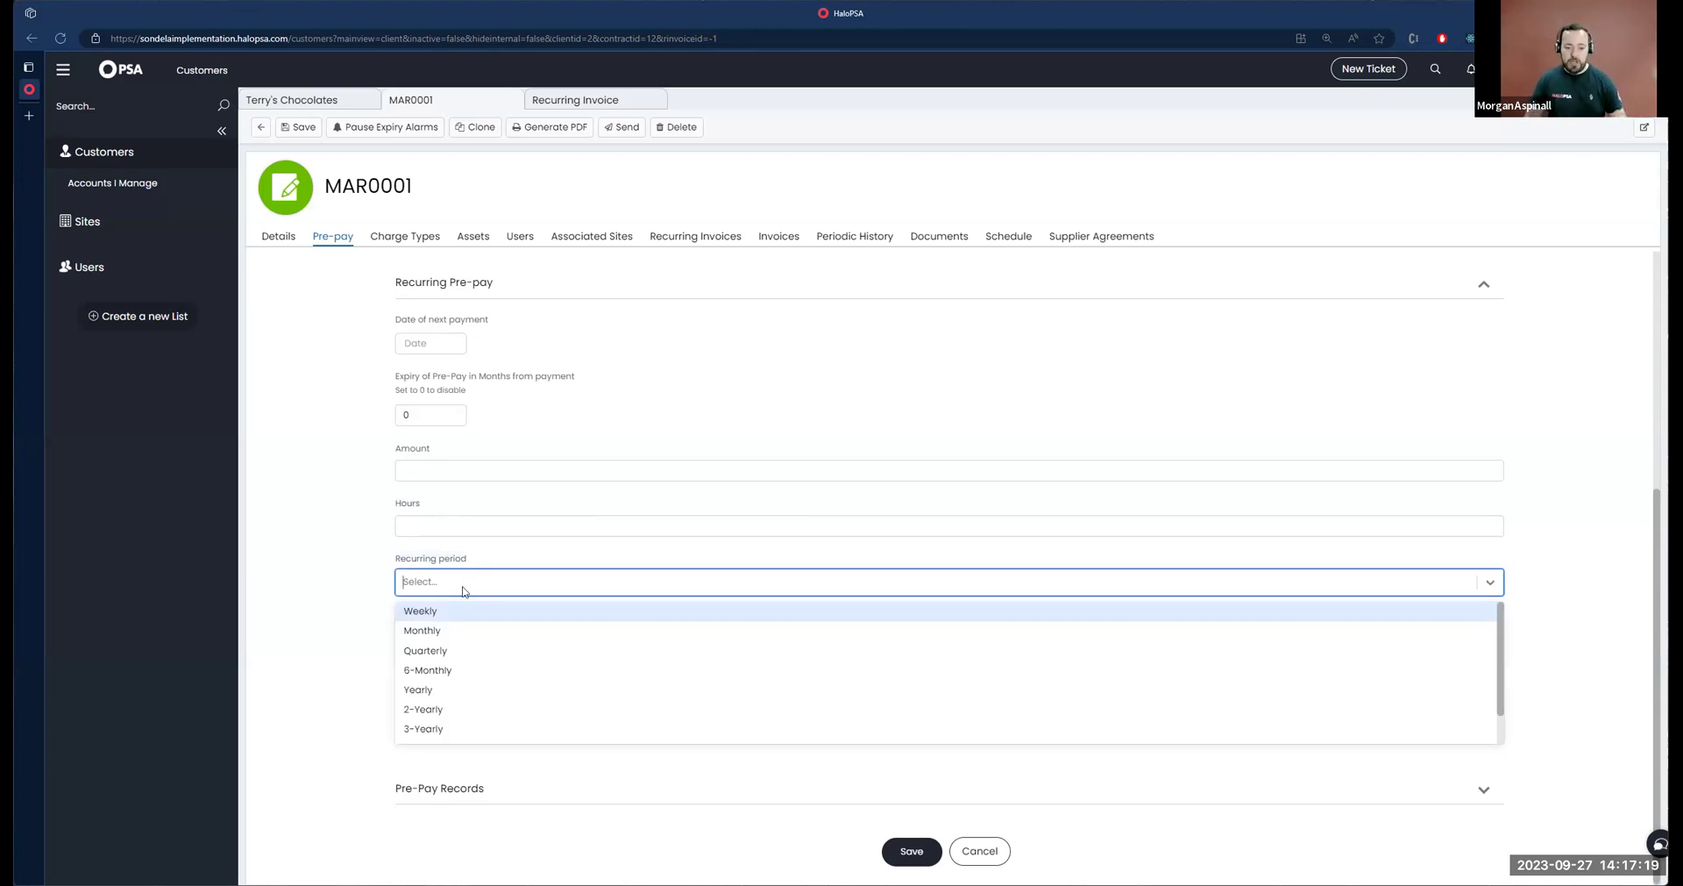
pyautogui.click(397, 566)
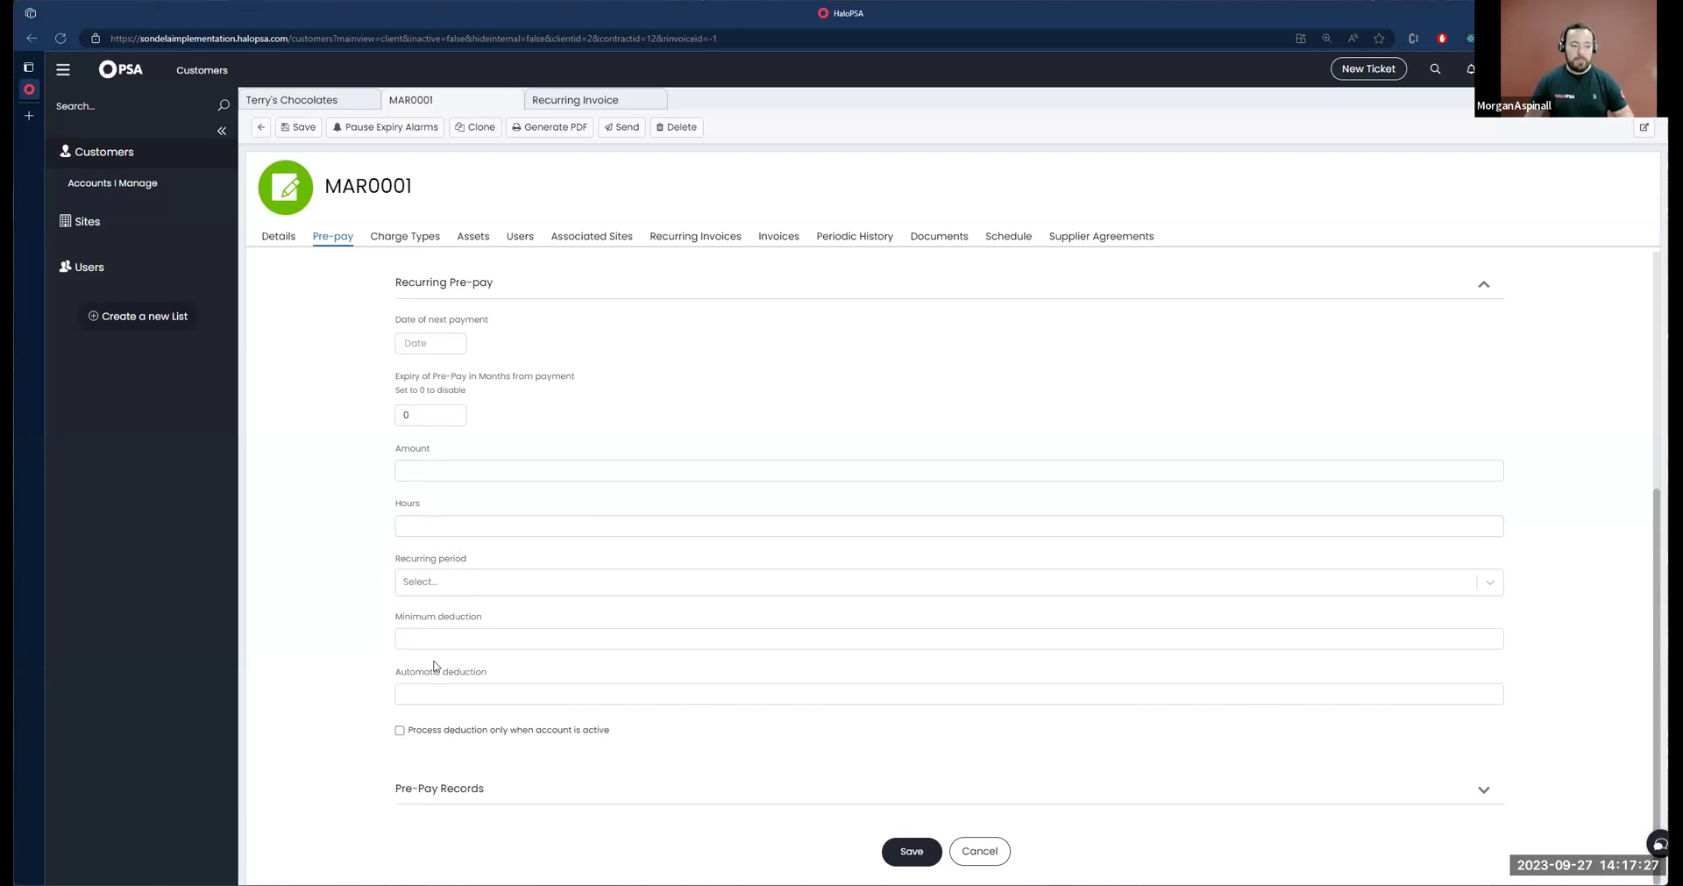
pyautogui.moveTo(402, 559); pyautogui.dragTo(478, 559)
# Start a new pre-pay record with 12 pre-pay hours, an amount of 1500 and the date 27/09/2023
pyautogui.click(459, 790)
pyautogui.scroll(-3, 441, 712)
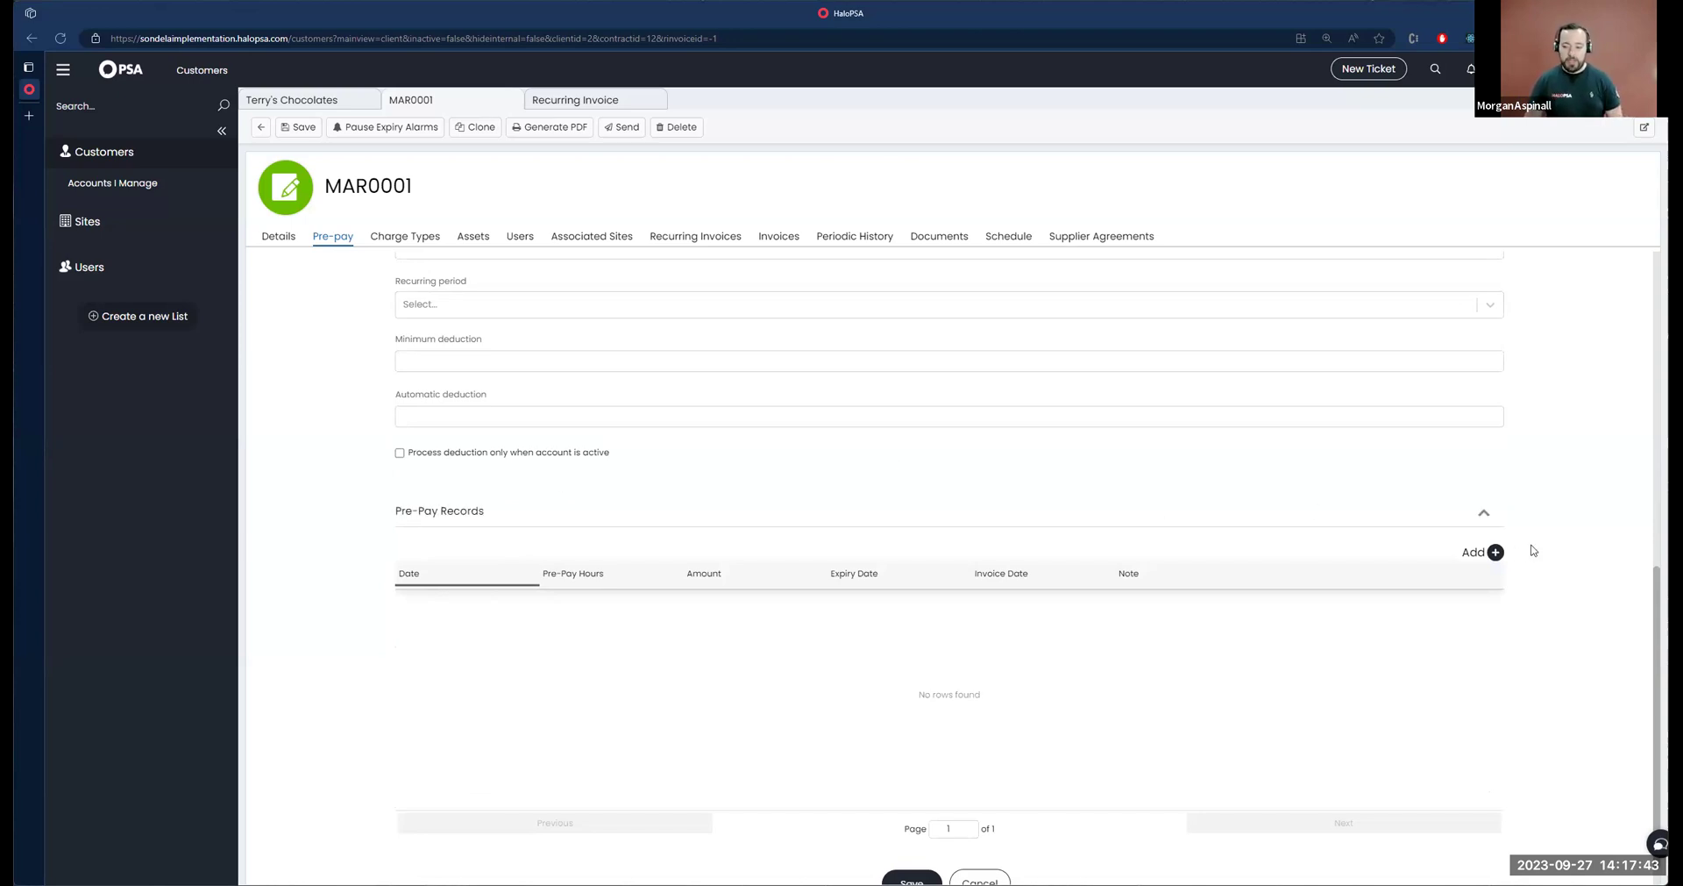
pyautogui.click(1466, 554)
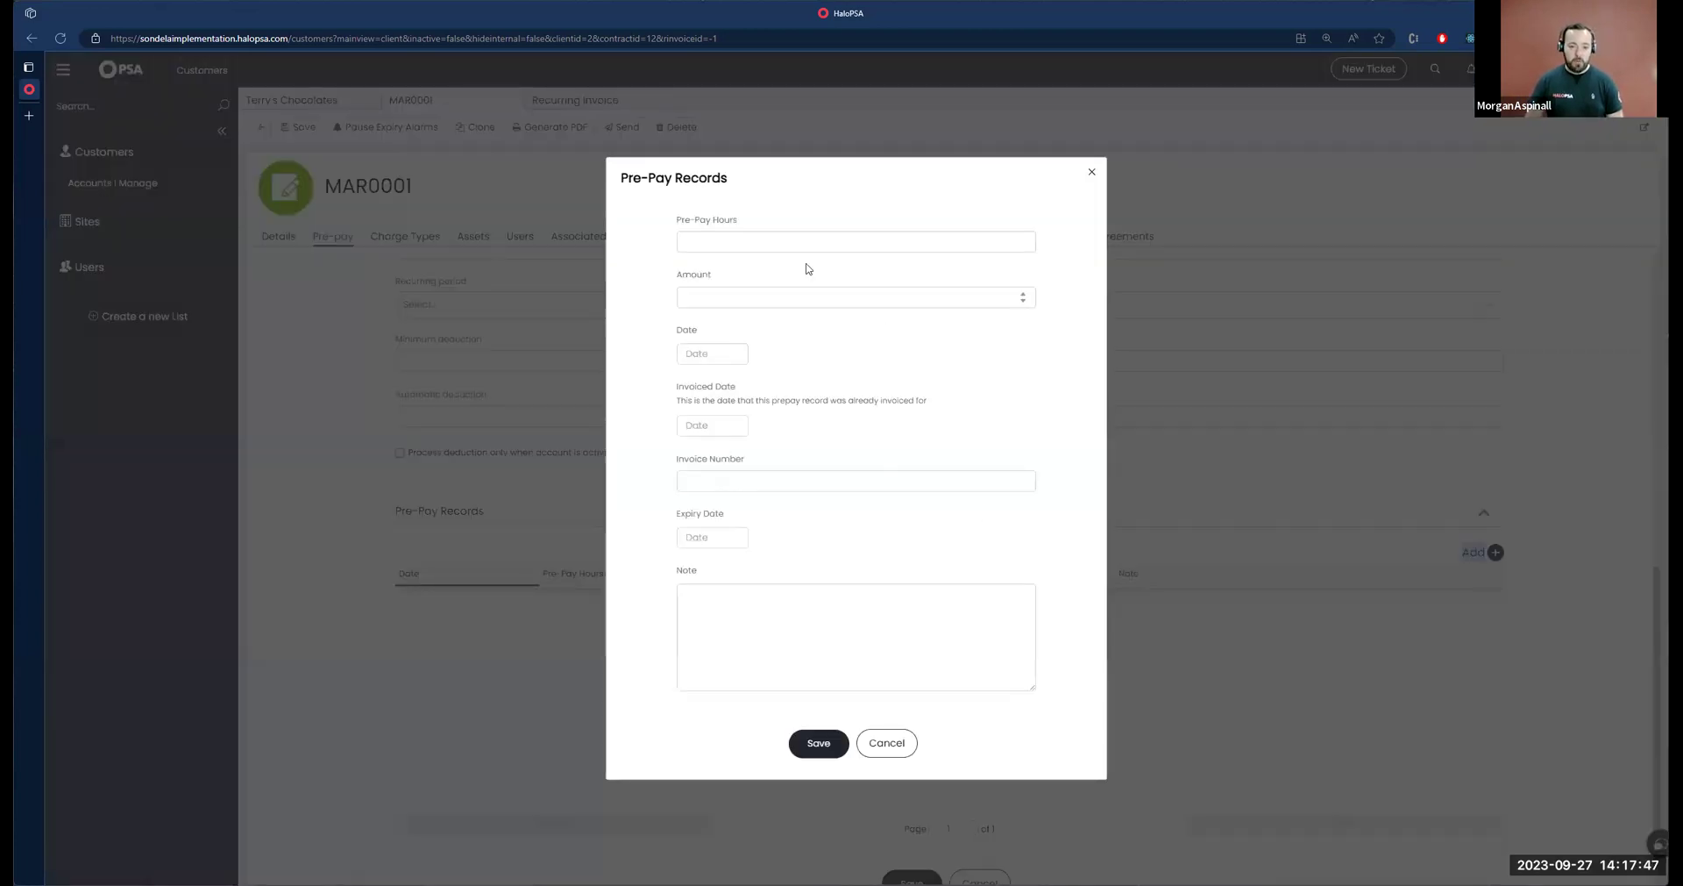
pyautogui.click(917, 245)
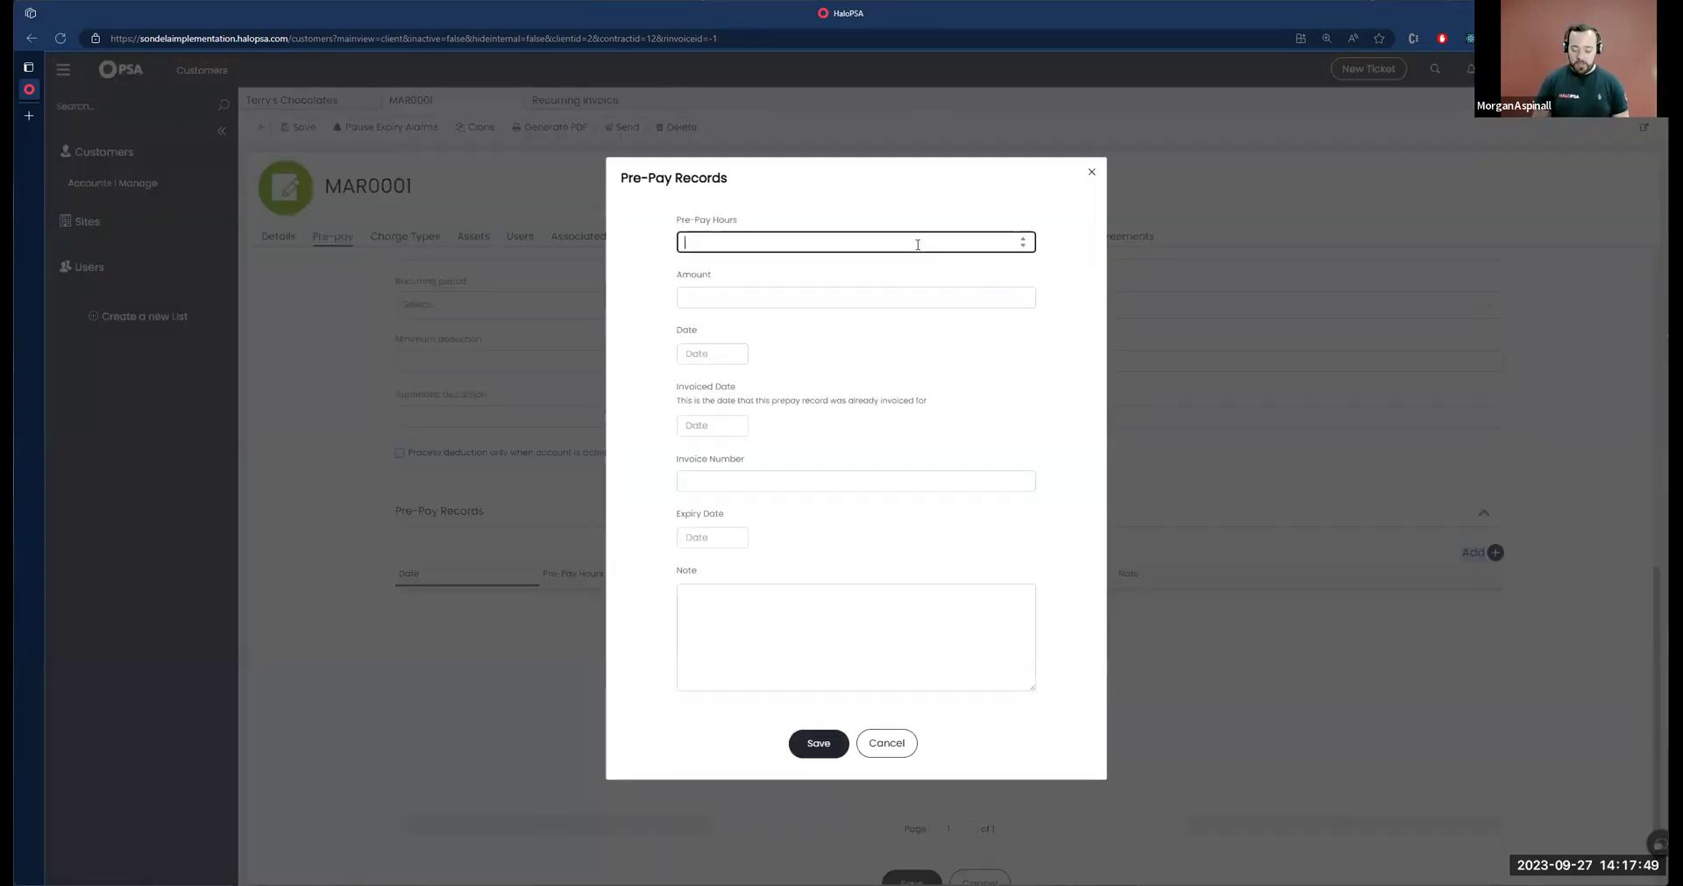
pyautogui.write('12')
pyautogui.click(788, 299)
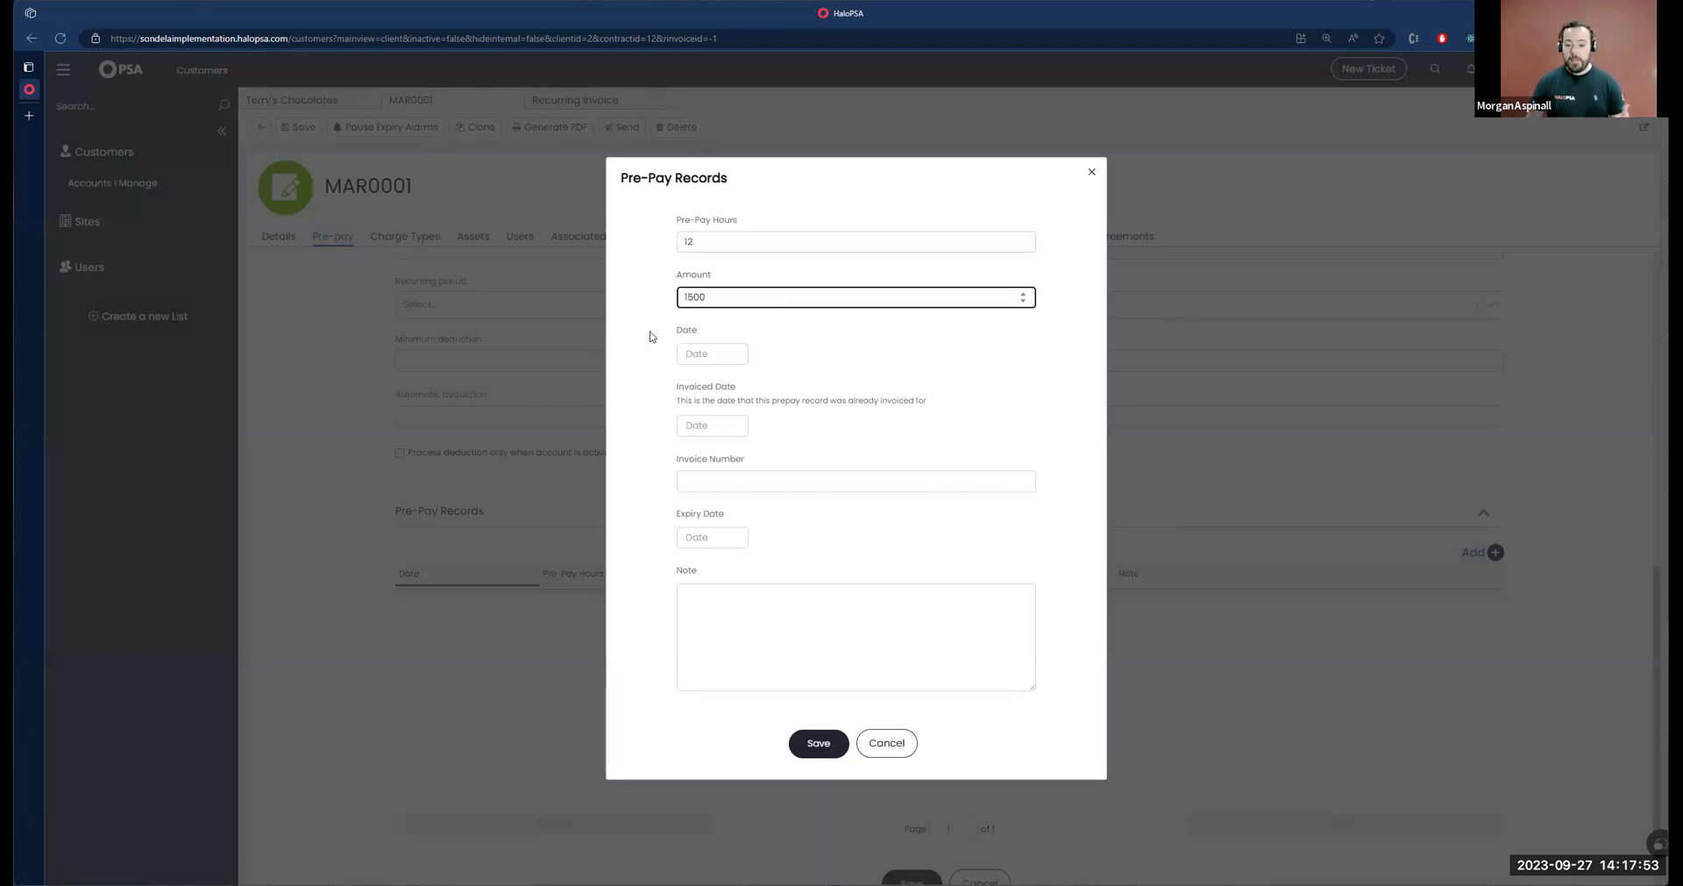
pyautogui.click(690, 353)
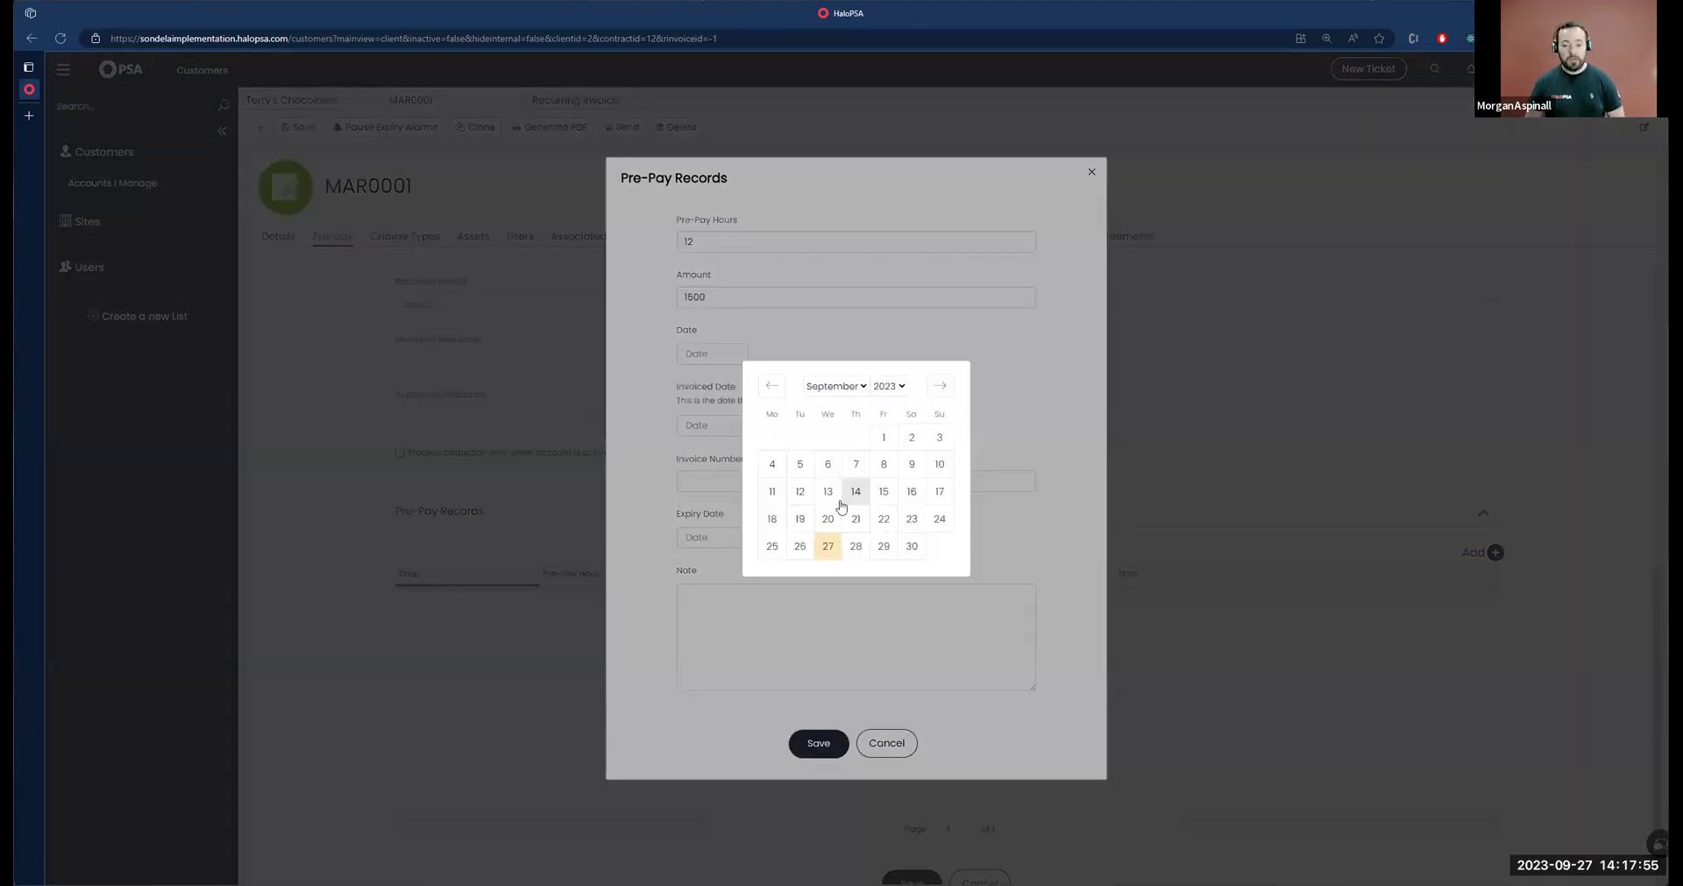
pyautogui.click(829, 546)
# Set the pre-pay record's invoiced date to 27/09/2023
pyautogui.moveTo(675, 387); pyautogui.dragTo(965, 402)
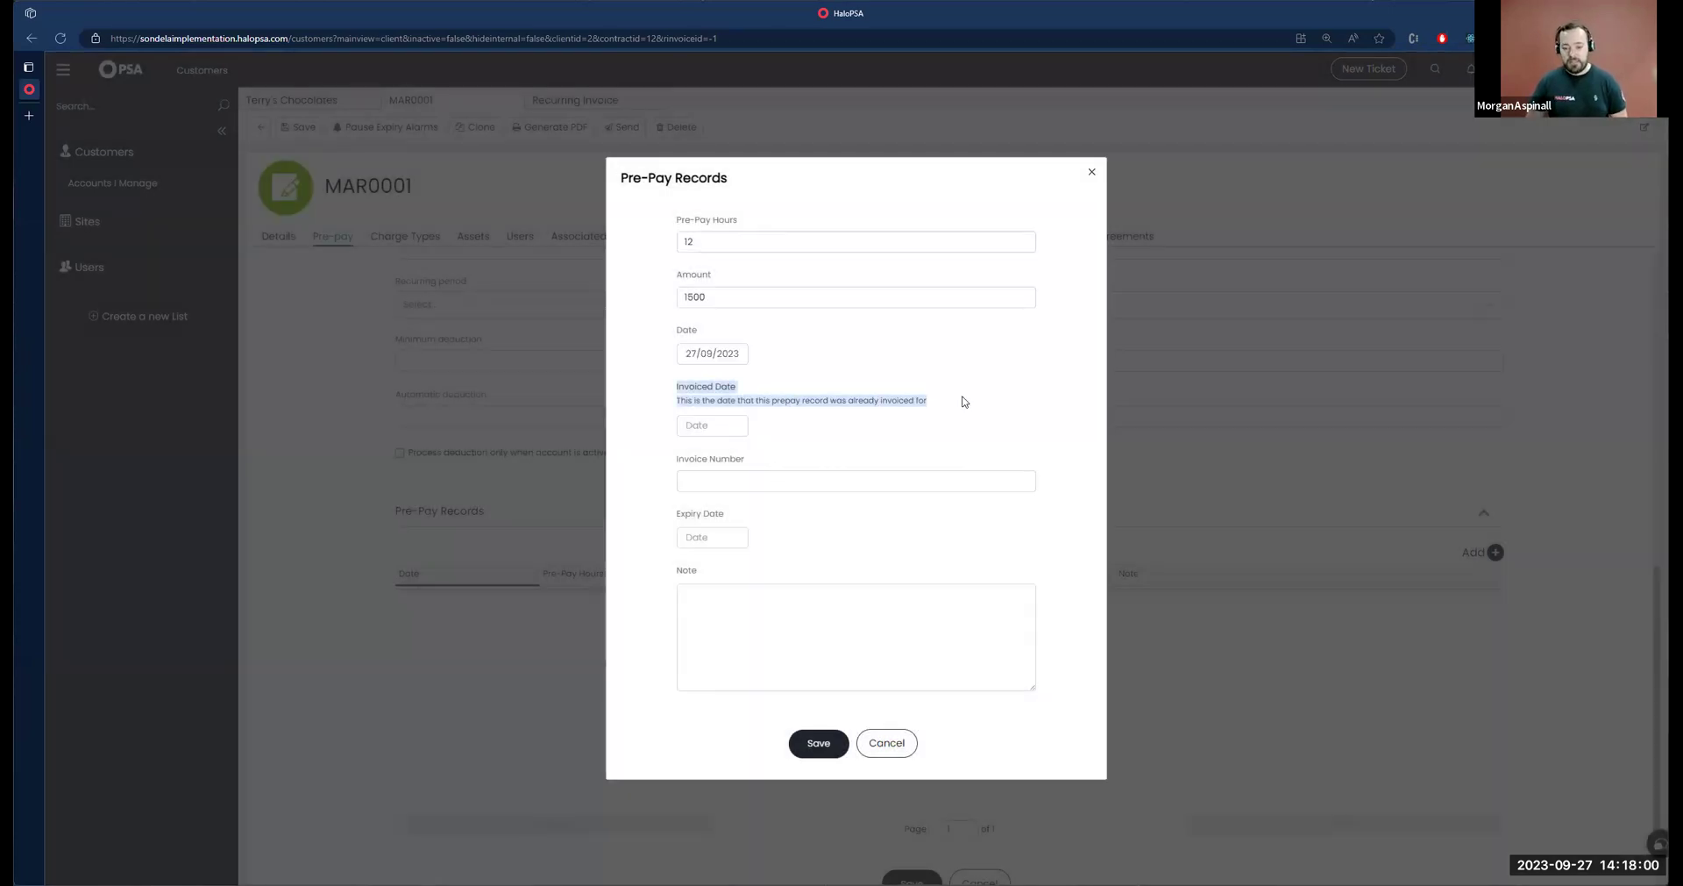
pyautogui.click(707, 424)
pyautogui.click(824, 542)
pyautogui.click(742, 490)
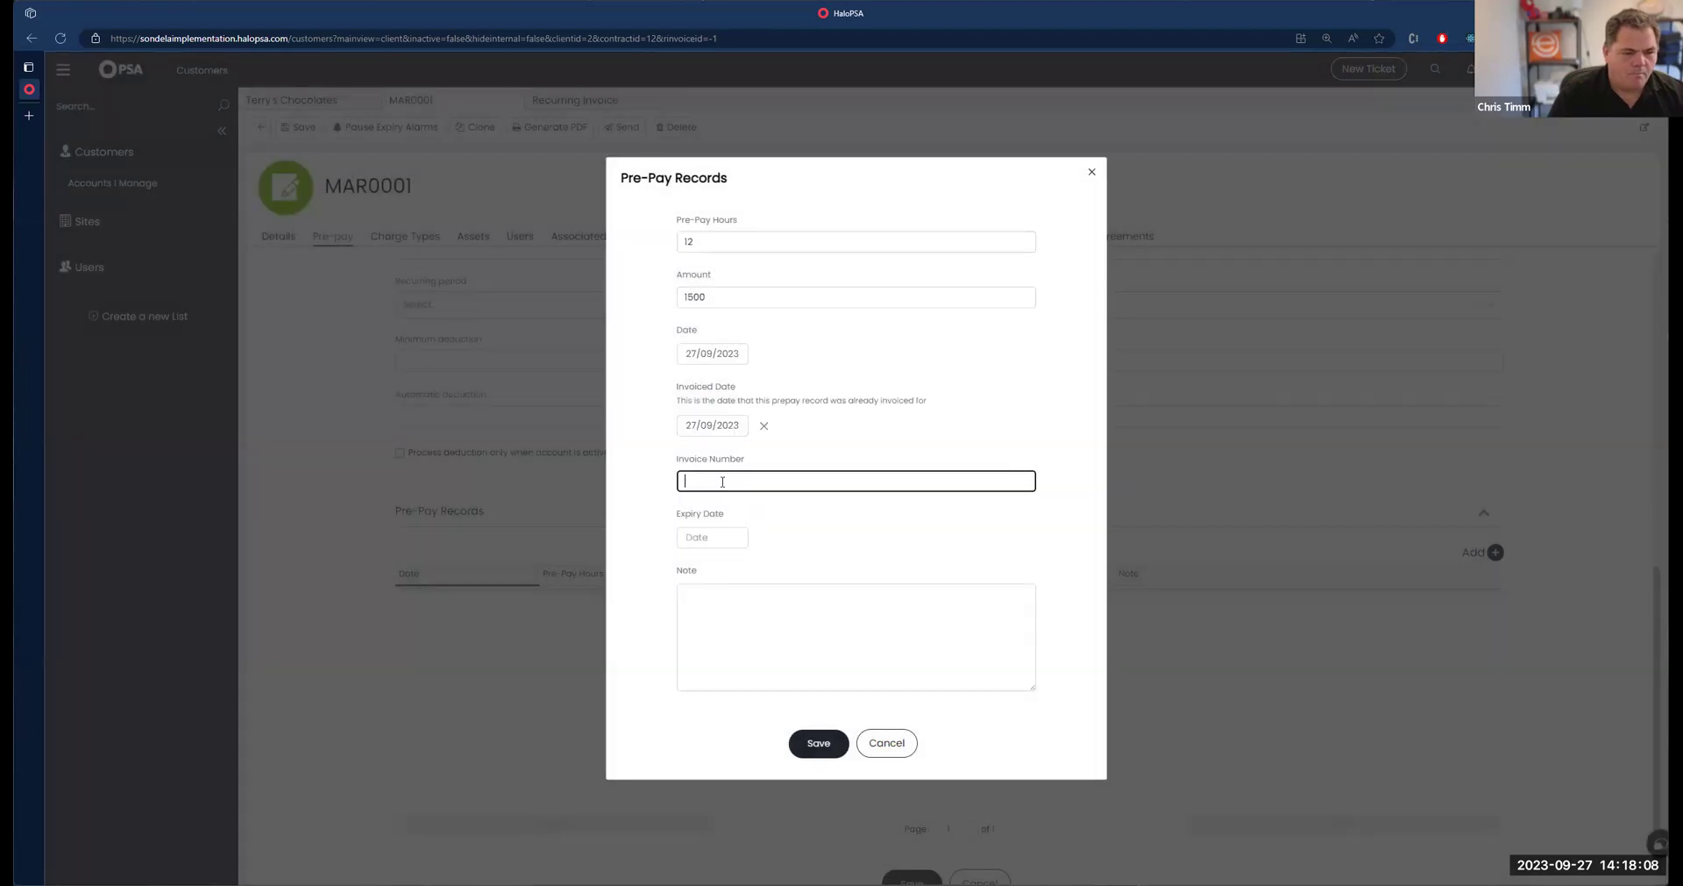
# Set the pre-pay record's expiry date to 31/12/2023, then save the record and the agreement
pyautogui.click(701, 537)
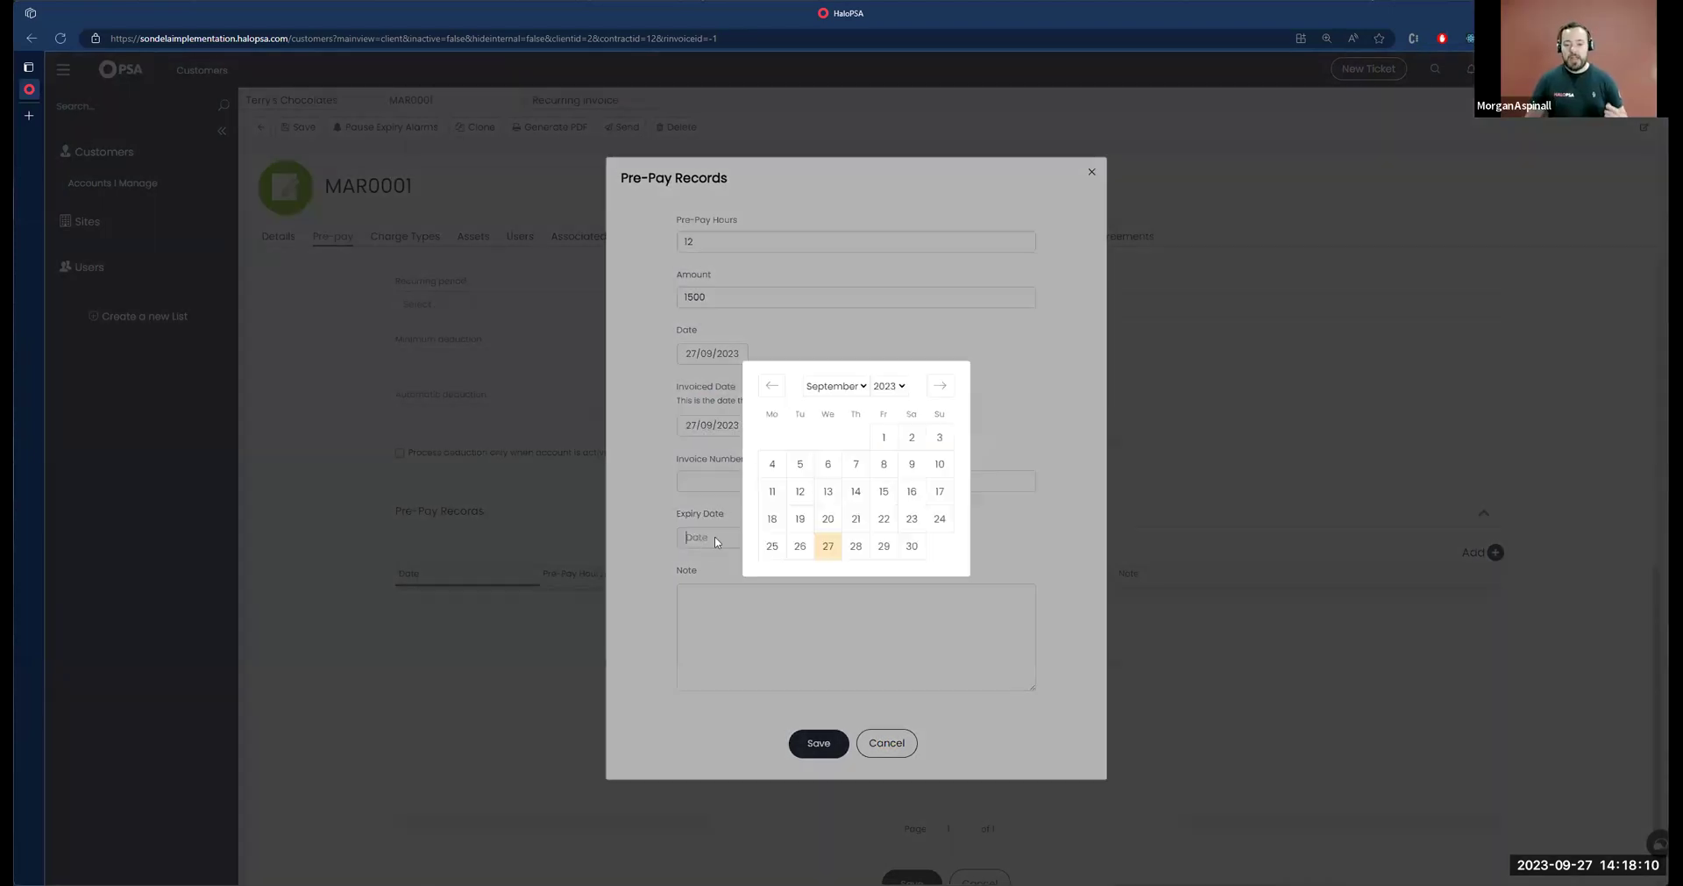
pyautogui.click(952, 394)
pyautogui.click(948, 393)
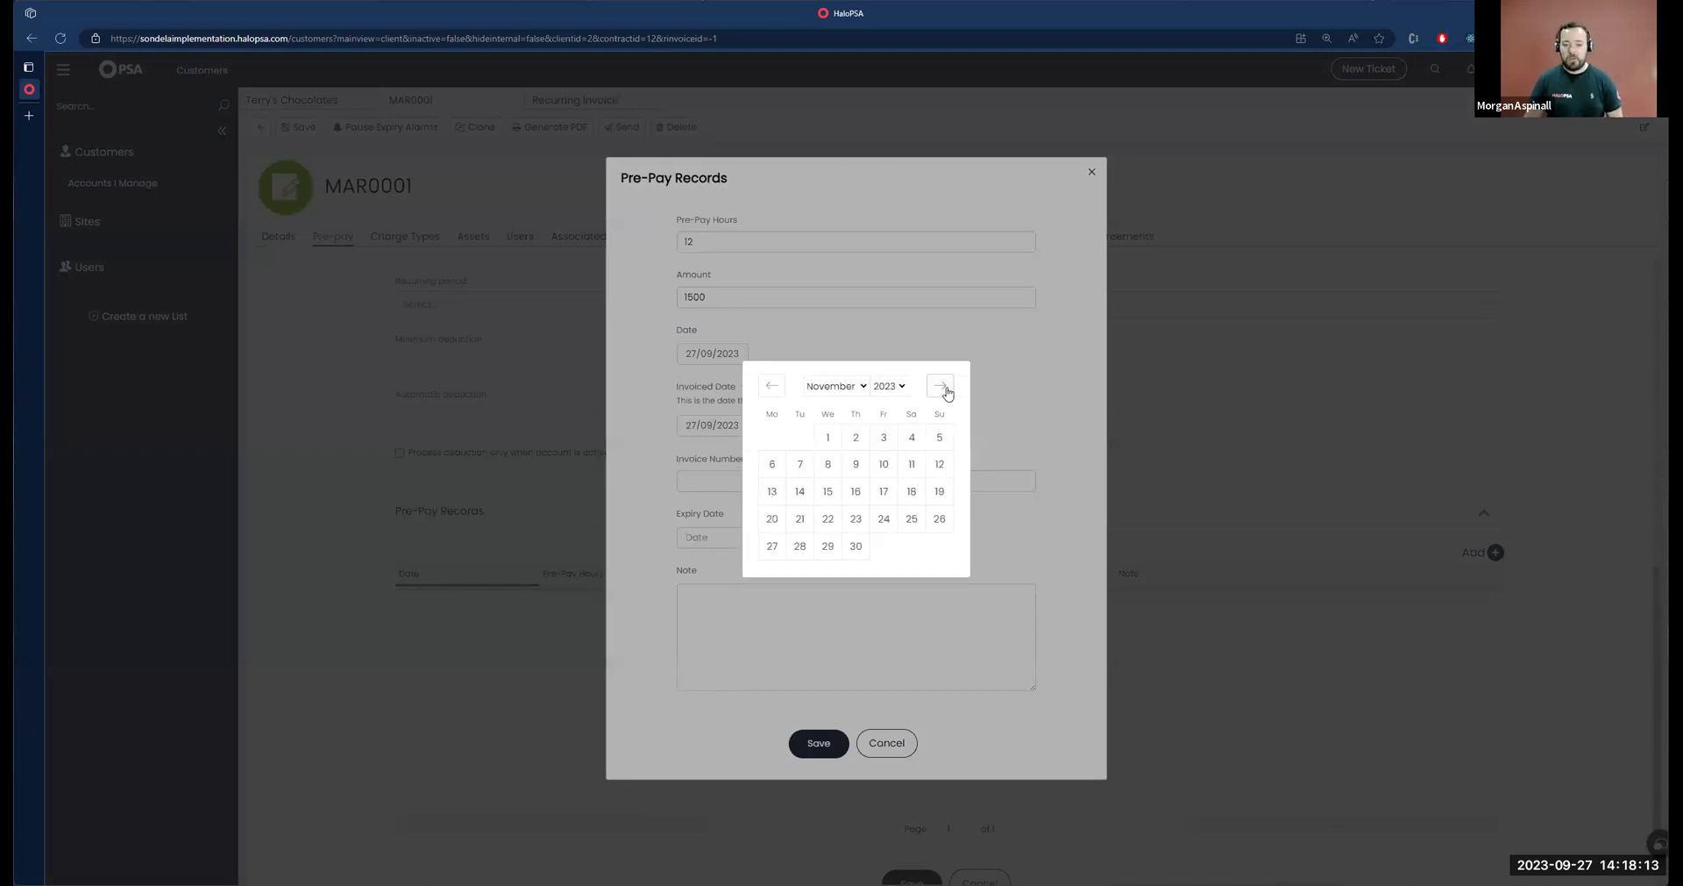
pyautogui.click(948, 393)
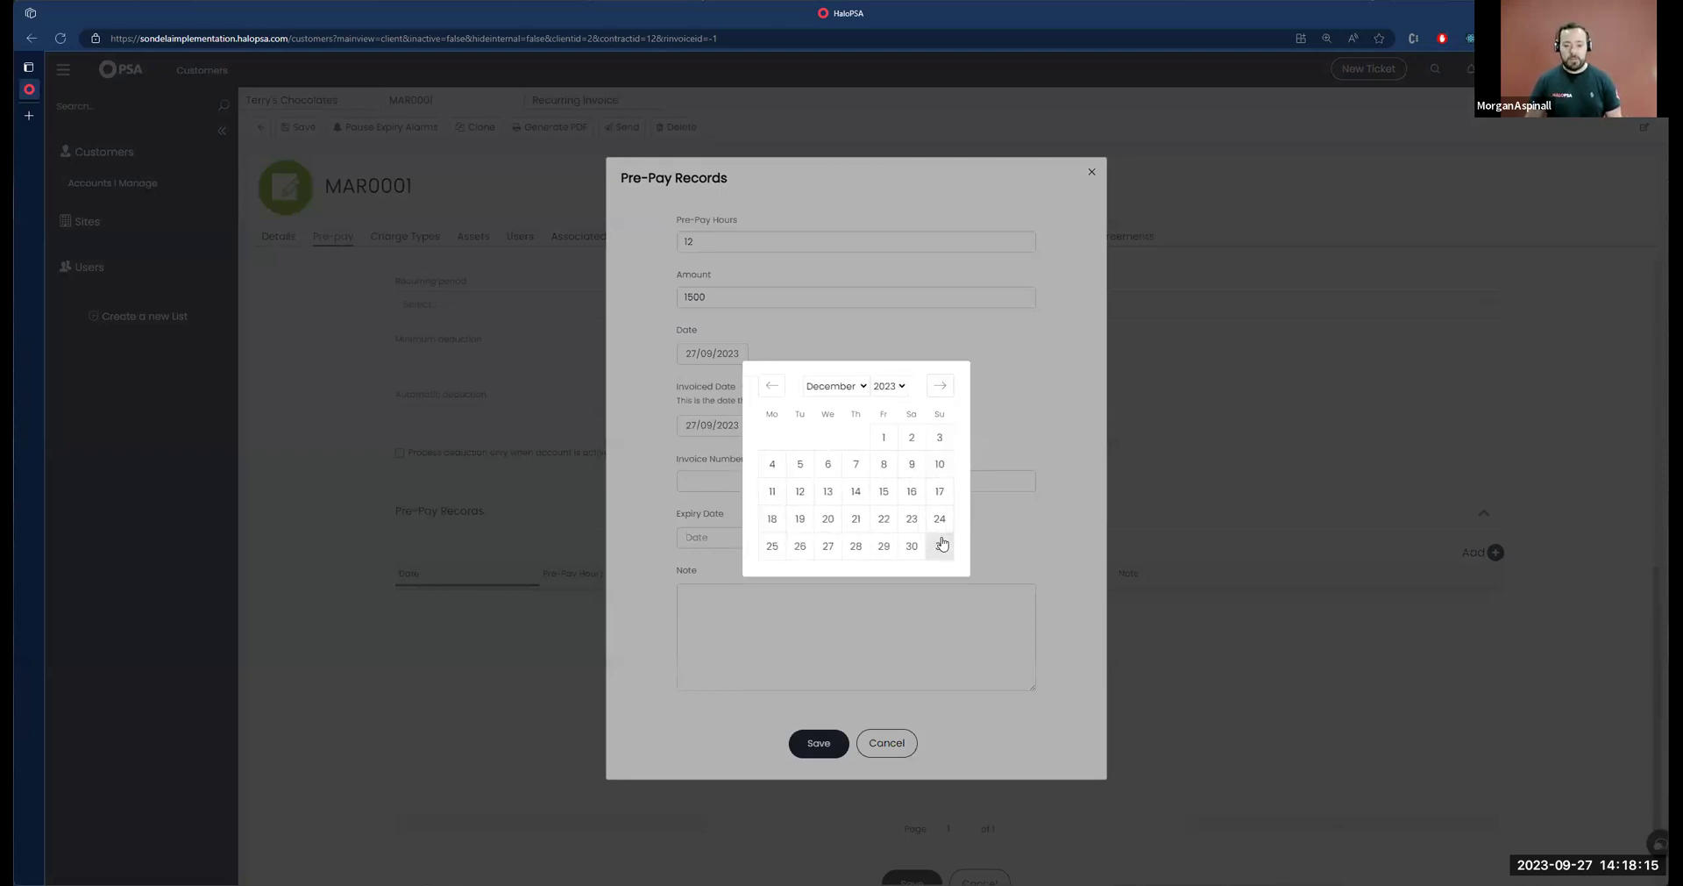
pyautogui.click(938, 544)
pyautogui.moveTo(679, 587); pyautogui.dragTo(697, 570)
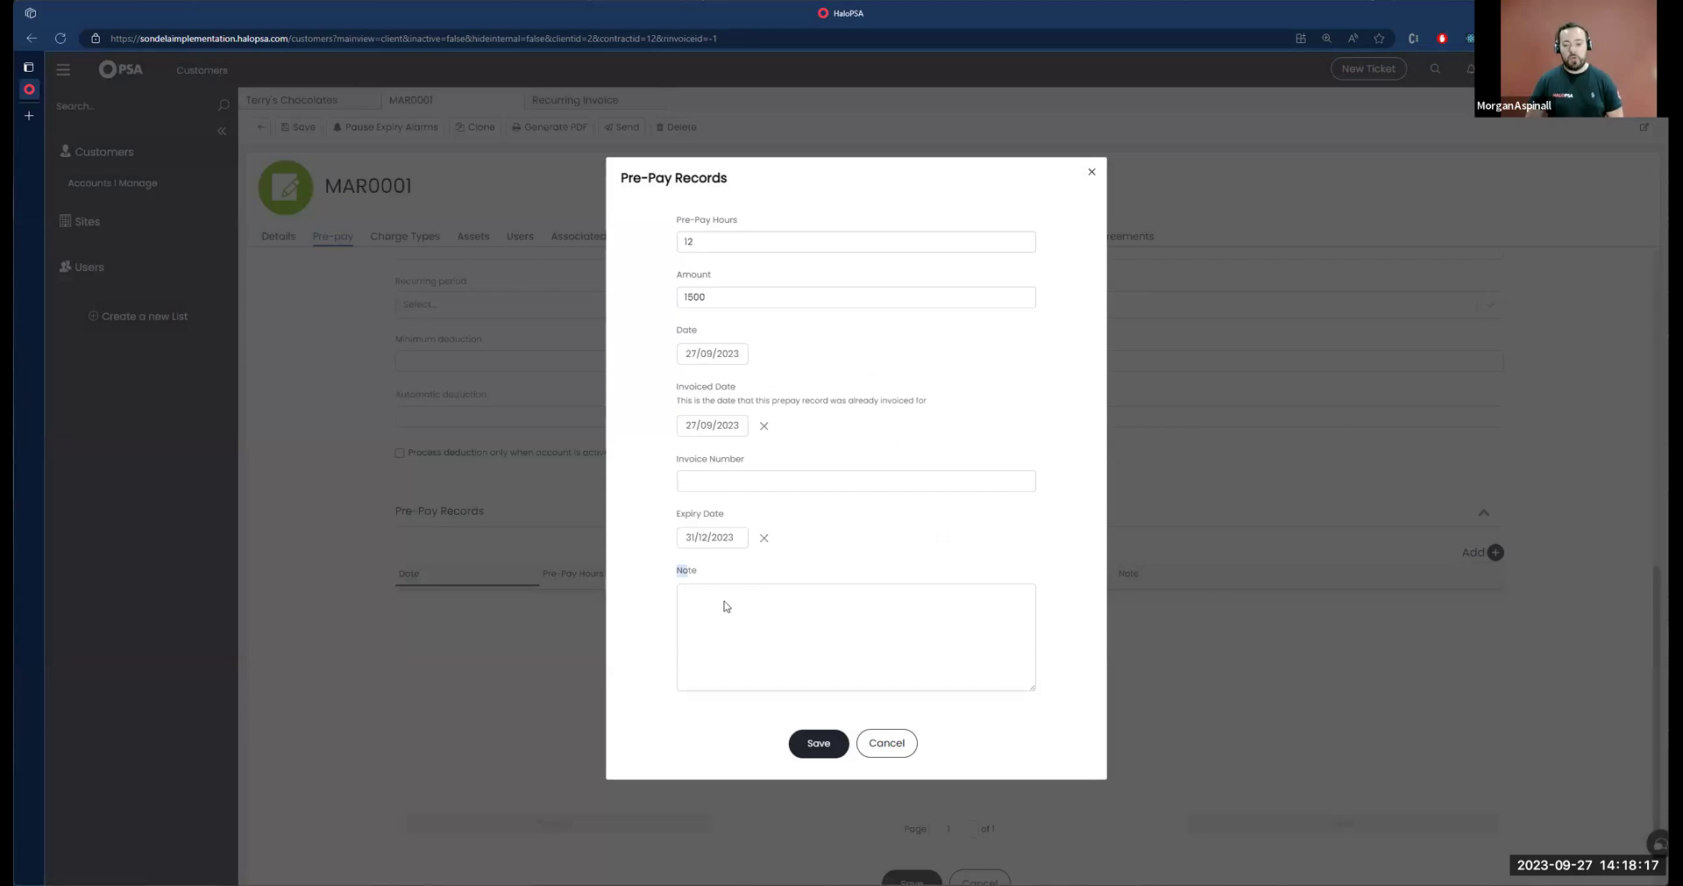
pyautogui.click(817, 743)
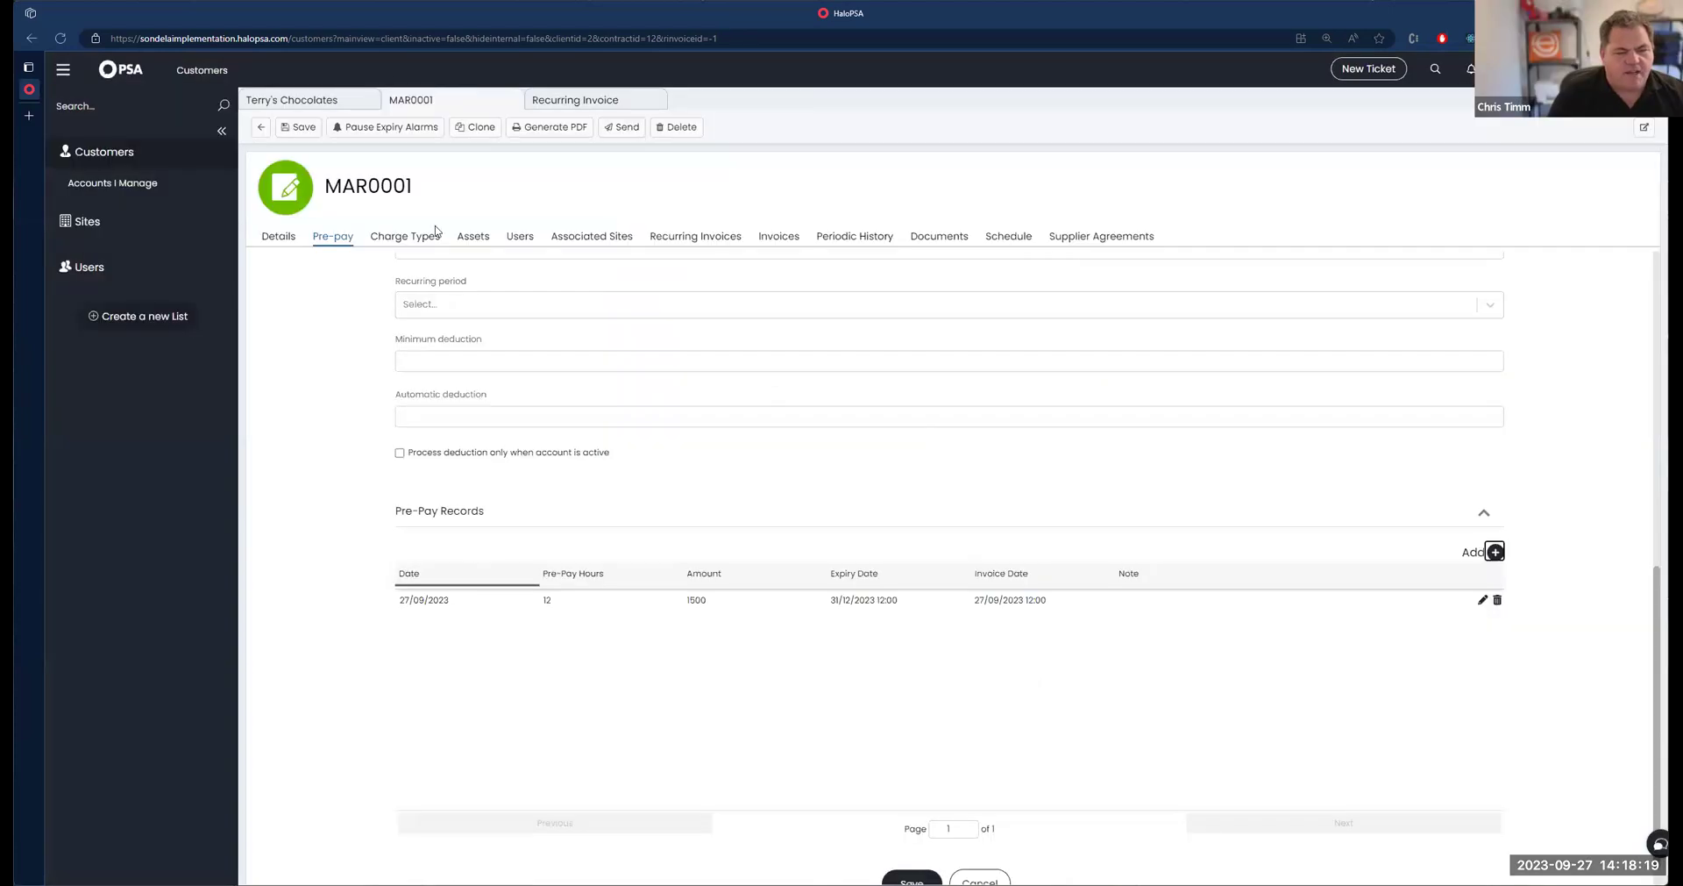
pyautogui.click(297, 131)
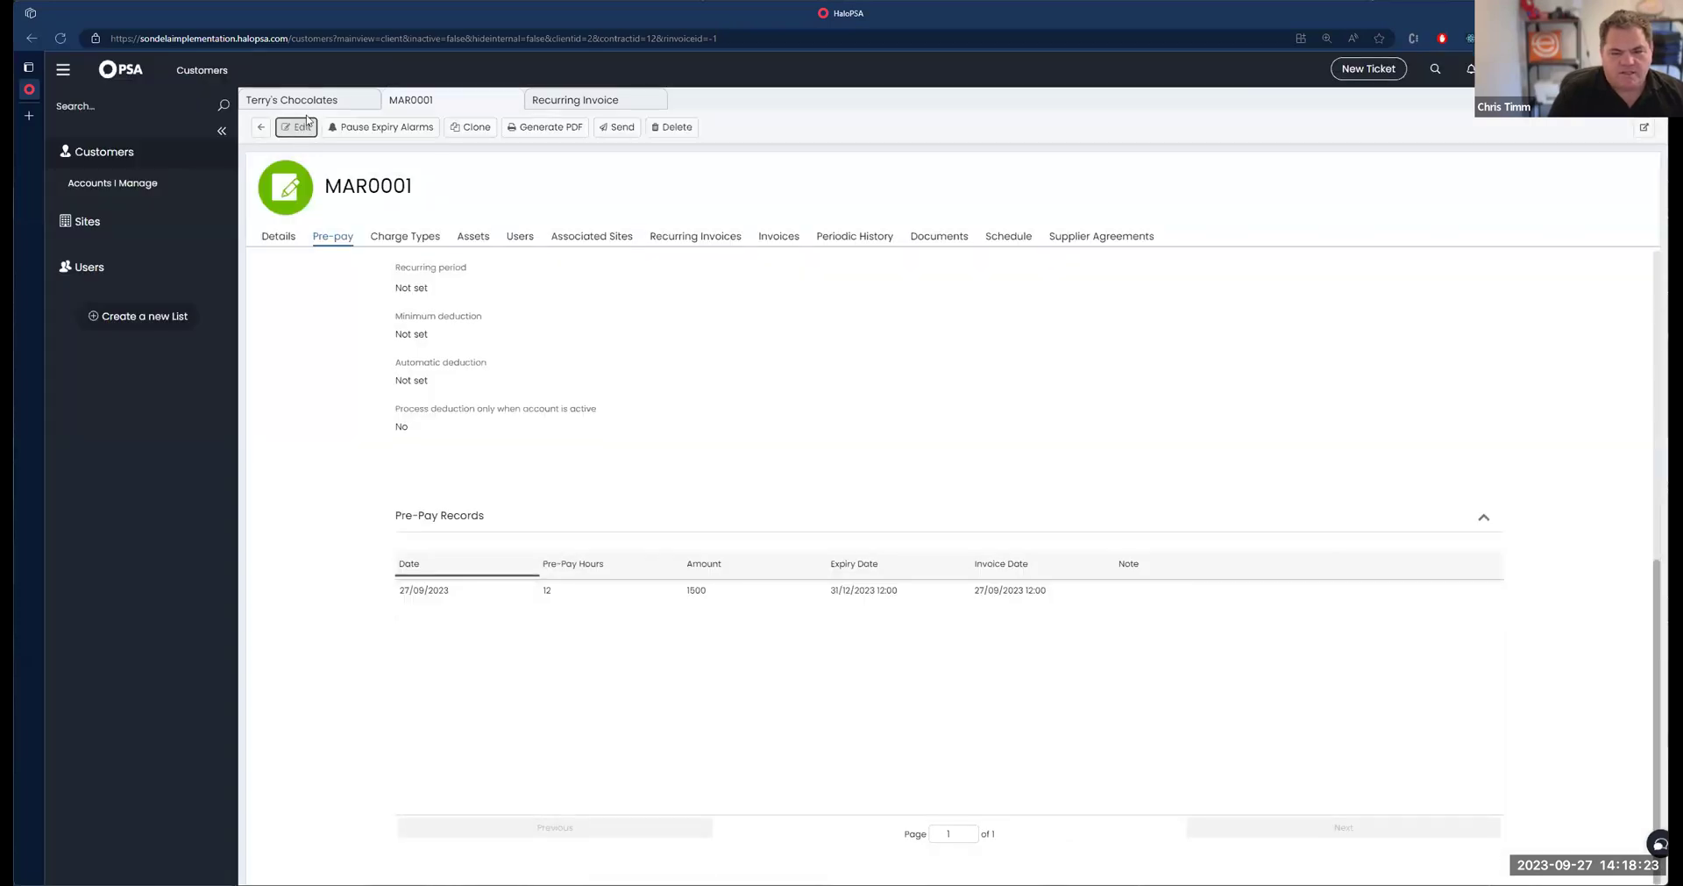
# Clear the invoiced date of the existing pre-pay record, then save the record and the agreement
pyautogui.click(1480, 651)
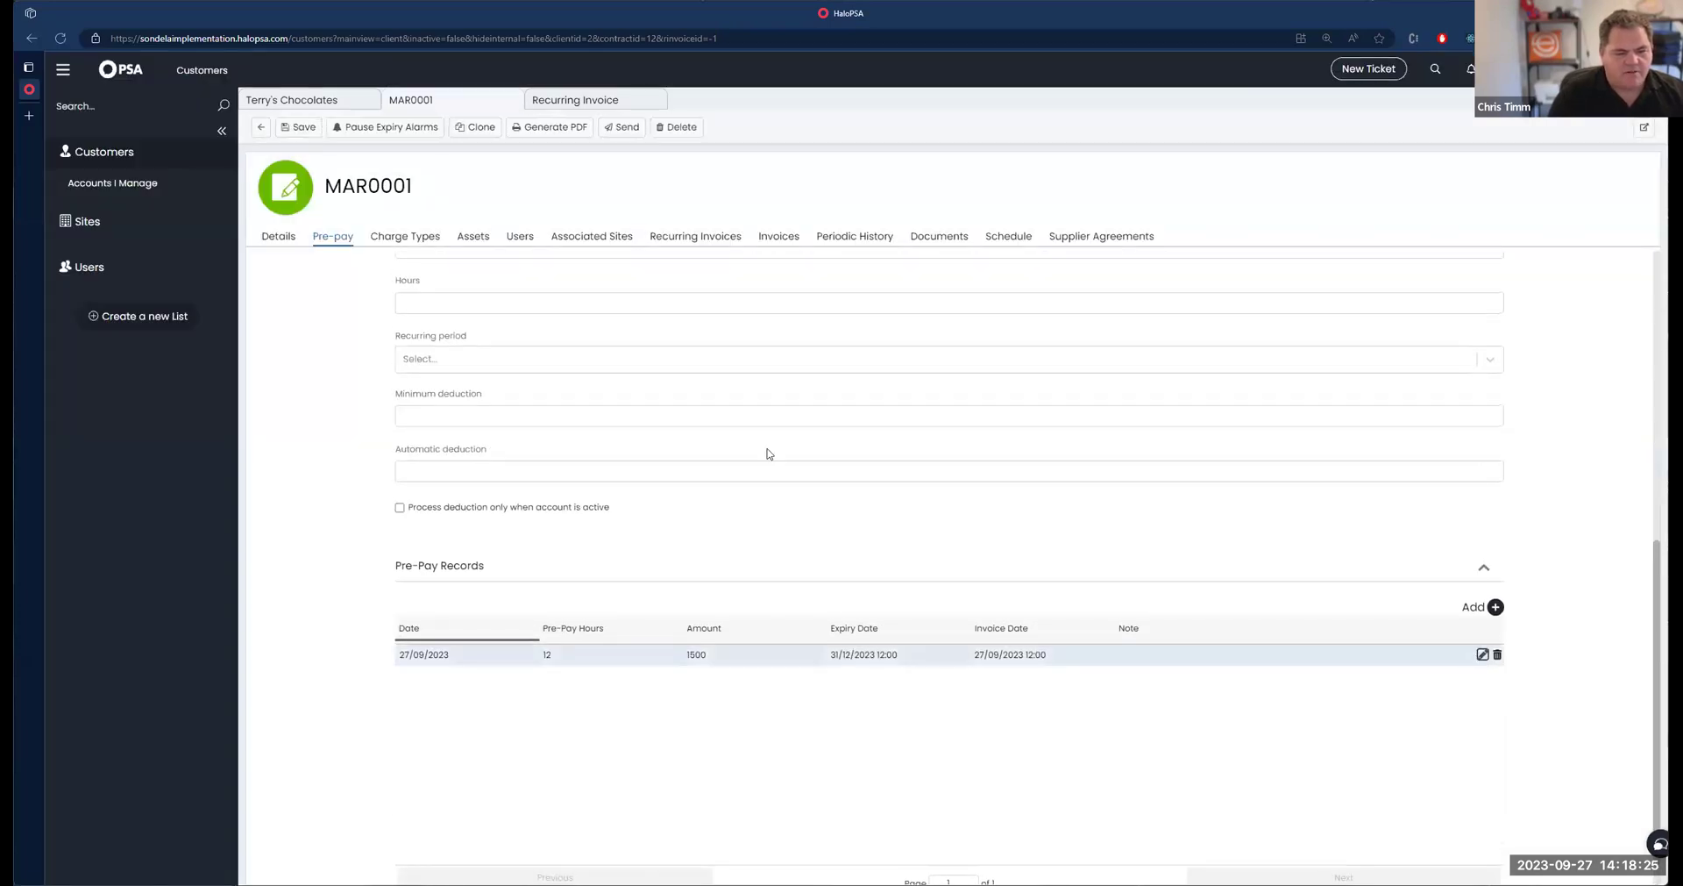
pyautogui.click(764, 426)
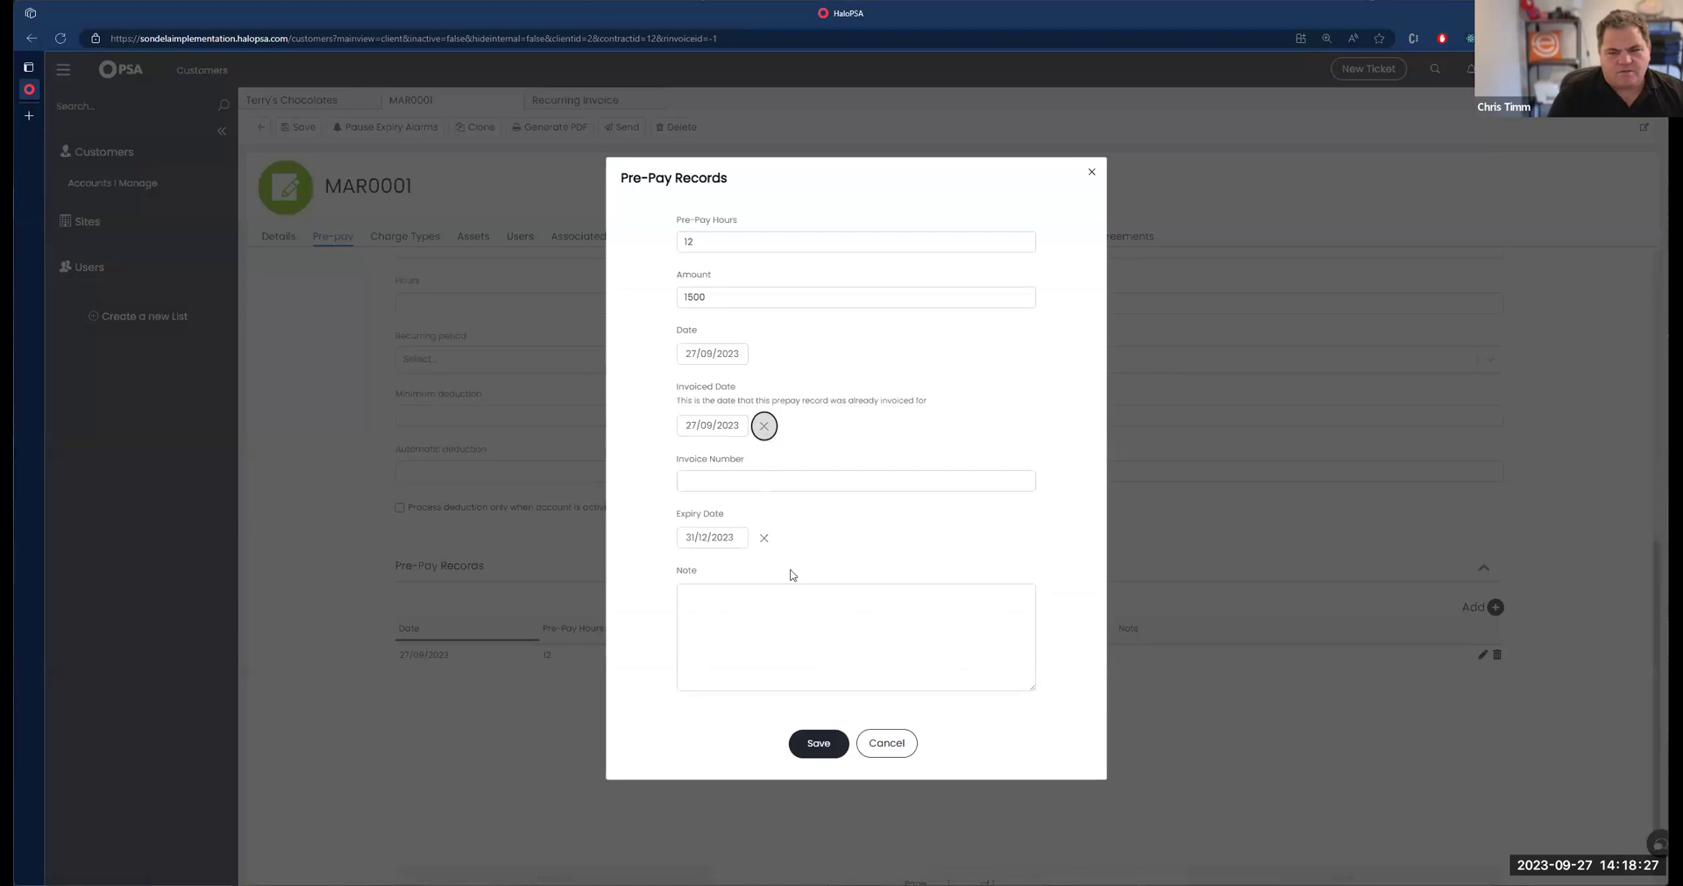
pyautogui.click(818, 743)
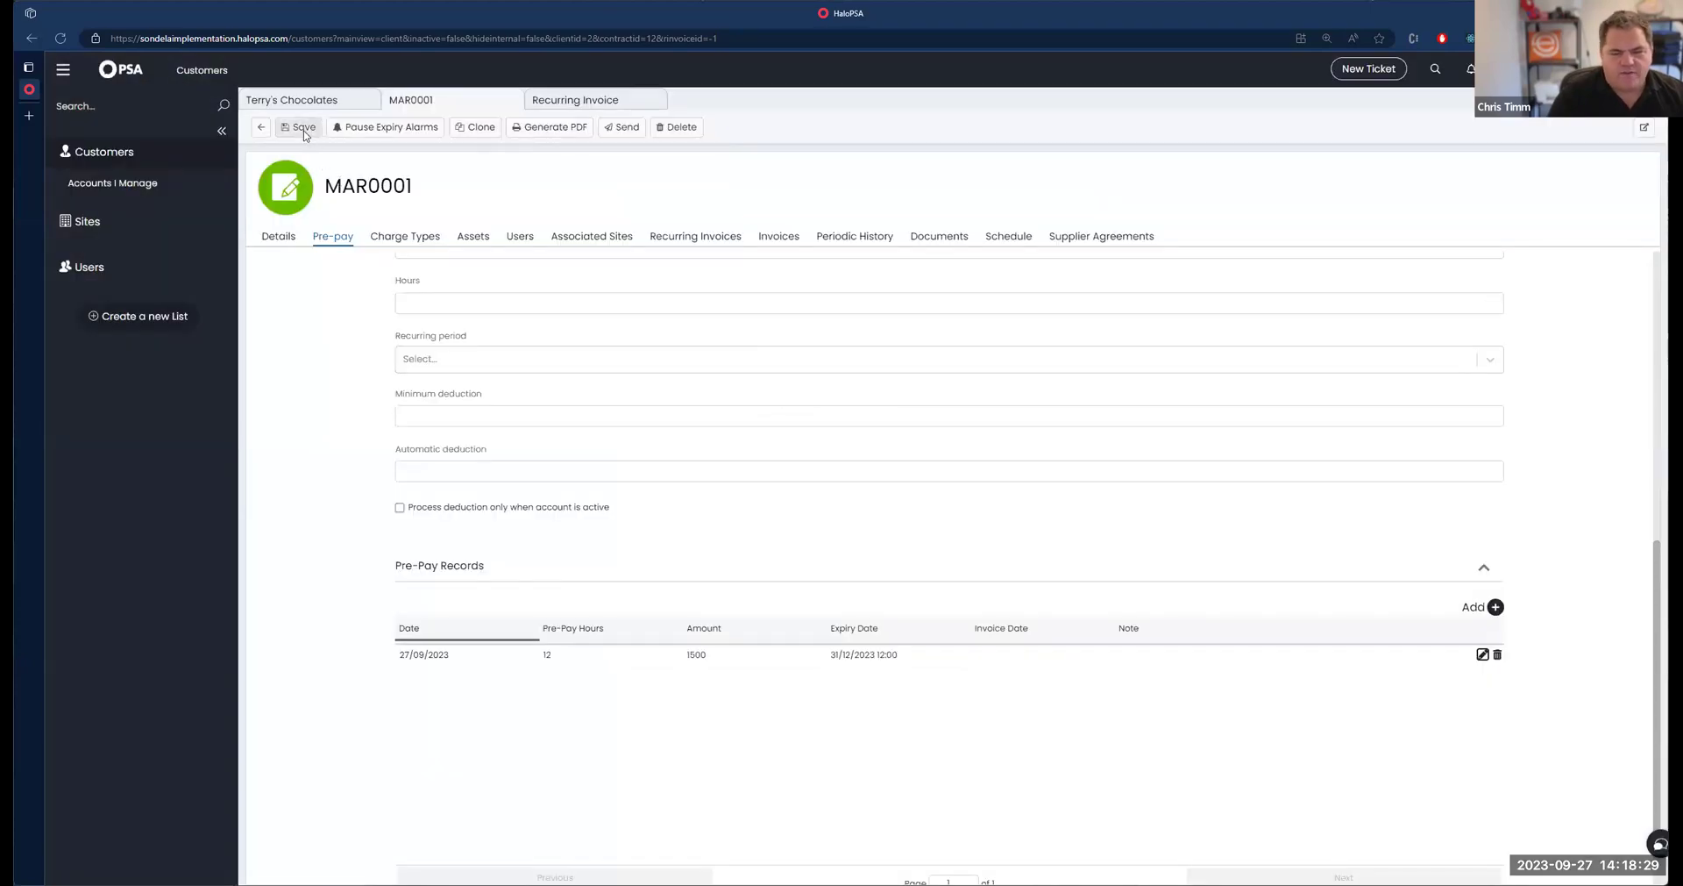
pyautogui.click(298, 127)
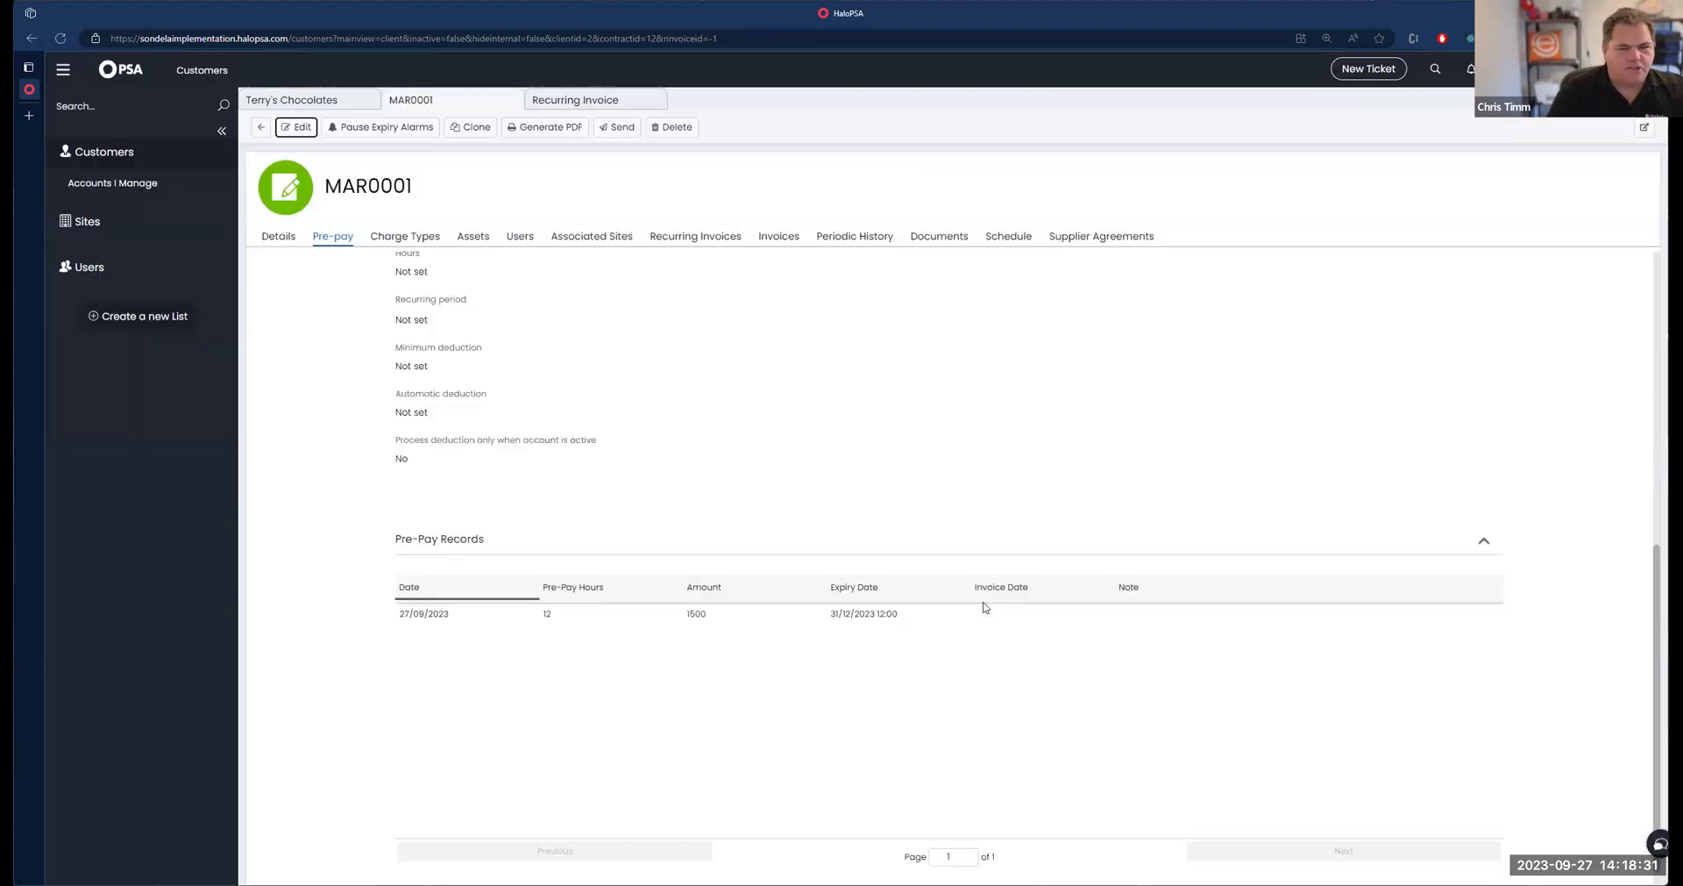
# Review the saved agreement's billing and recurring pre-pay settings and the hours on its pre-pay record
pyautogui.scroll(5, 697, 507)
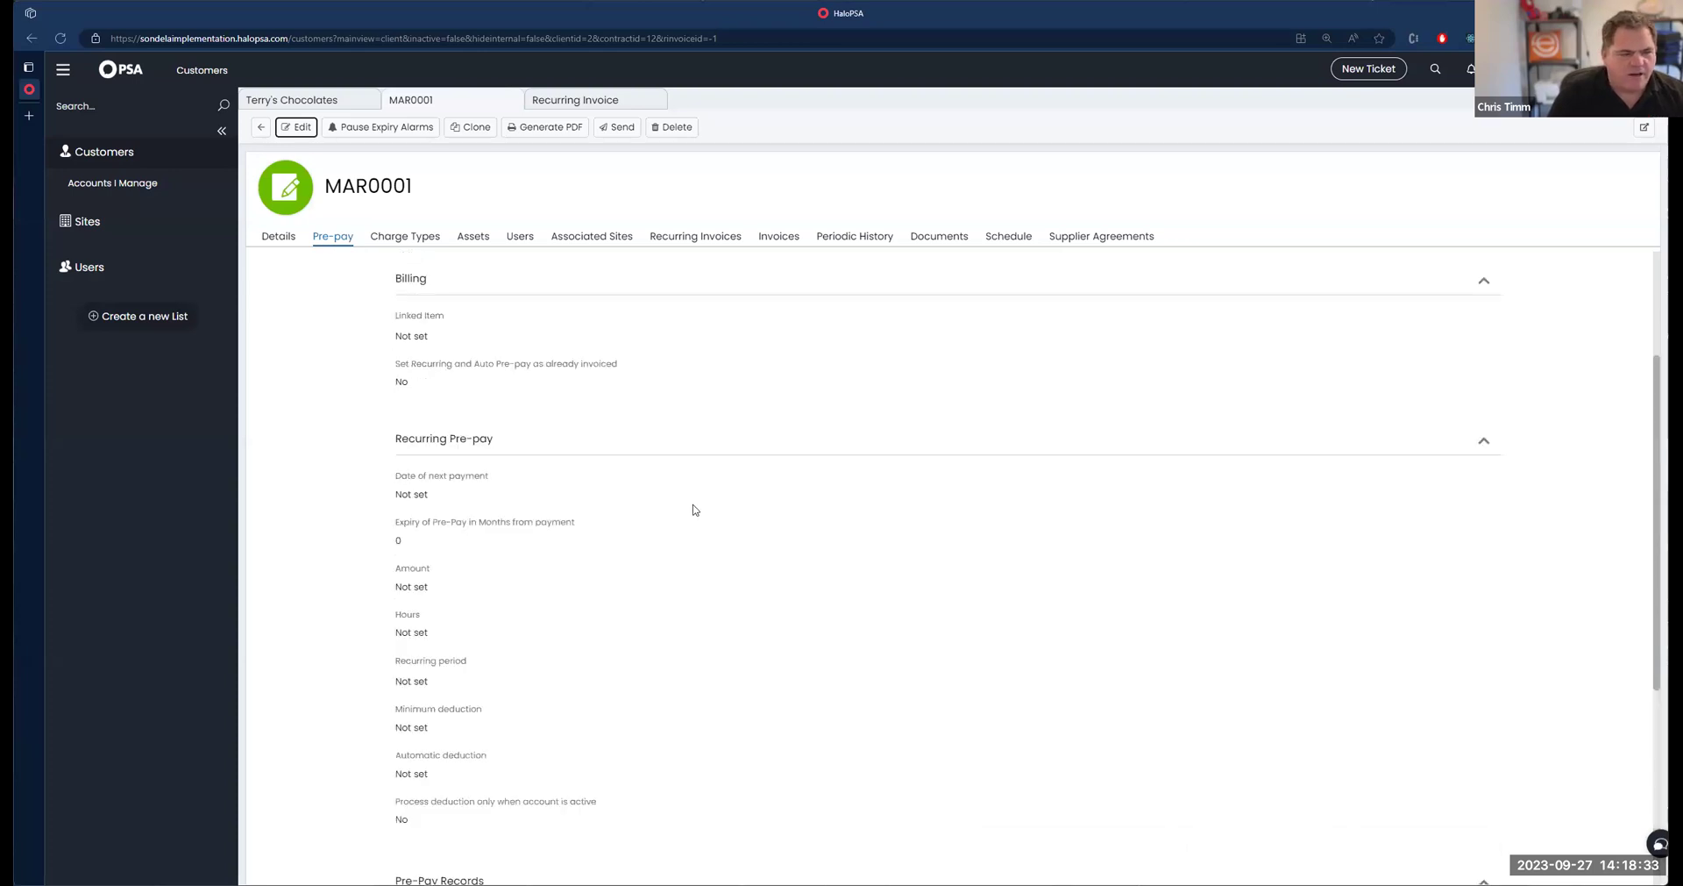
pyautogui.scroll(-5, 692, 500)
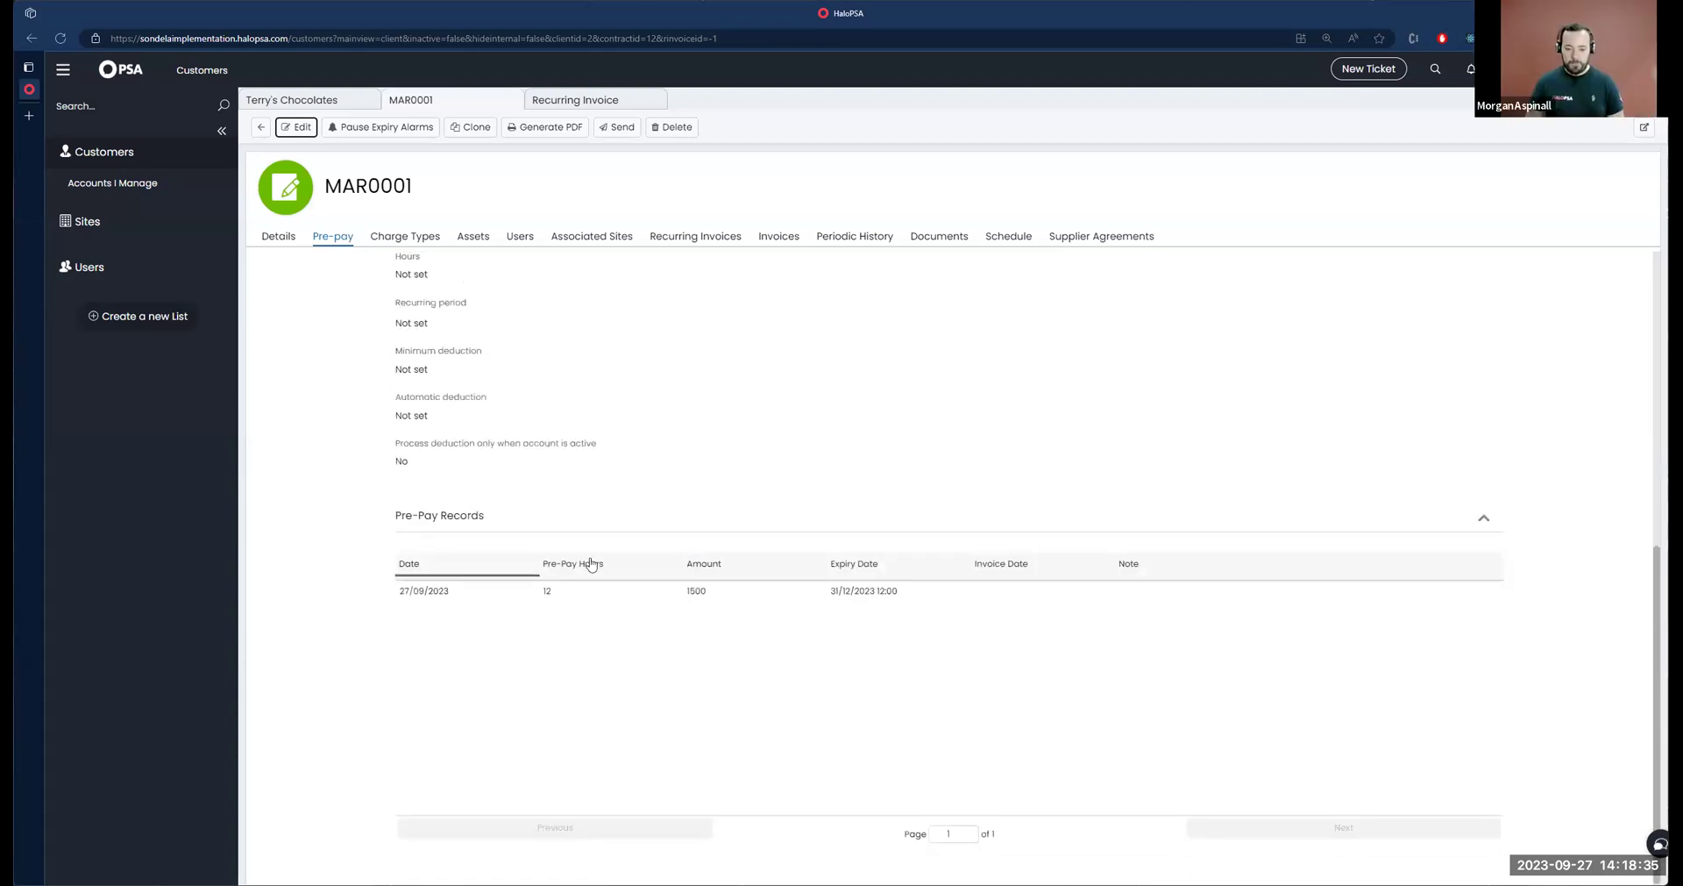
pyautogui.doubleClick(547, 590)
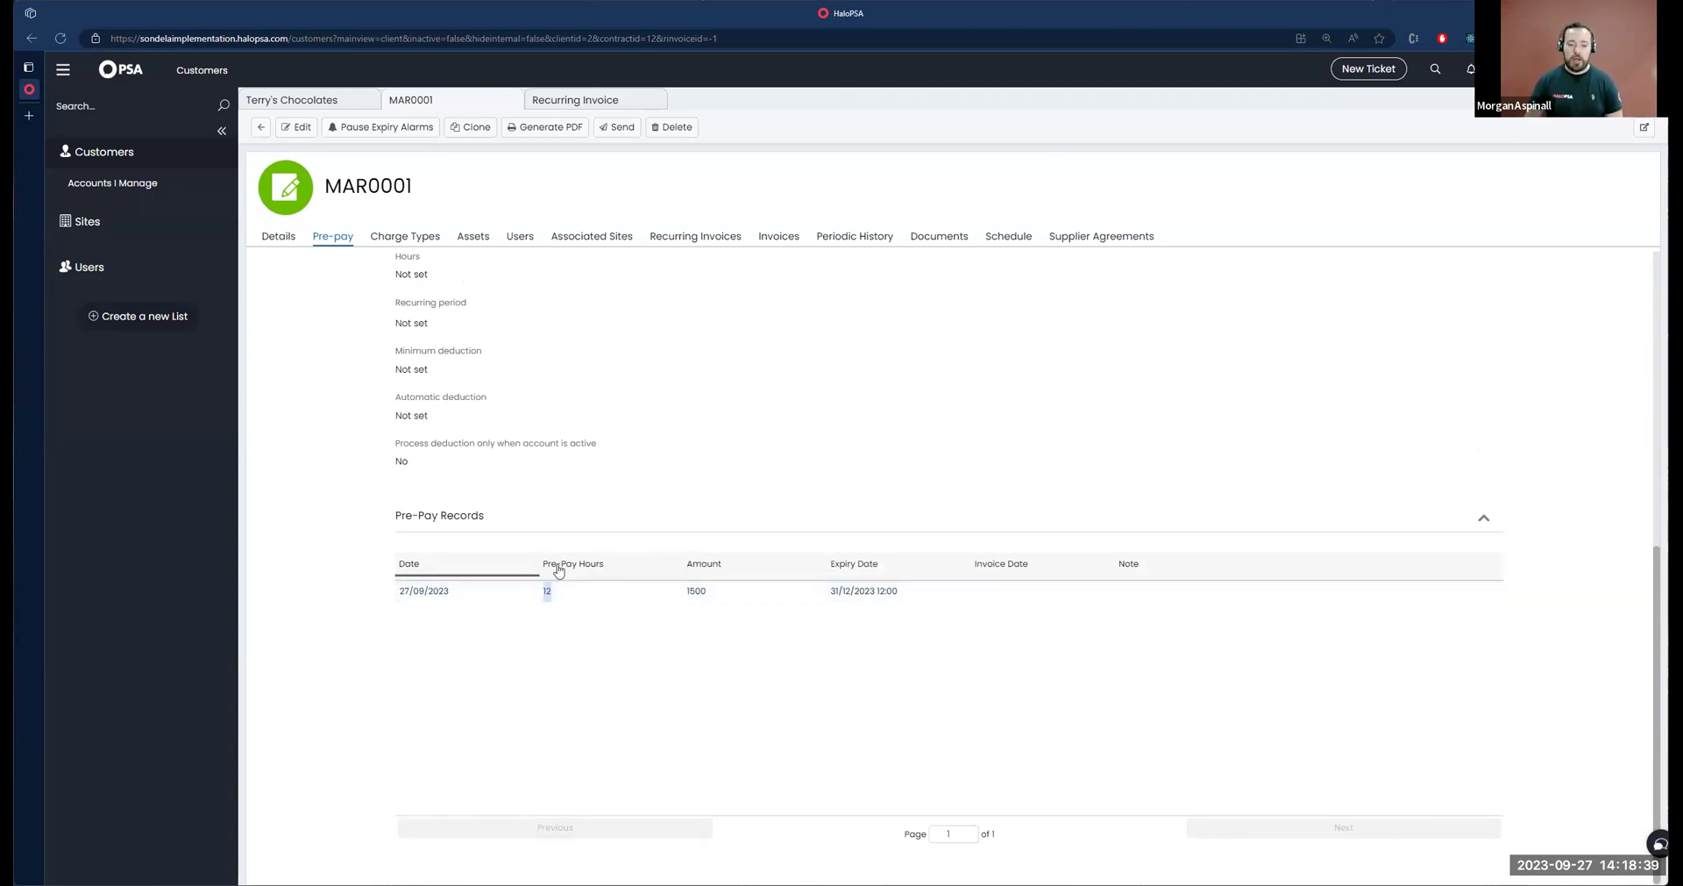
# Review the pre-pay total and balance on the MAR0001 agreement
pyautogui.scroll(5, 570, 590)
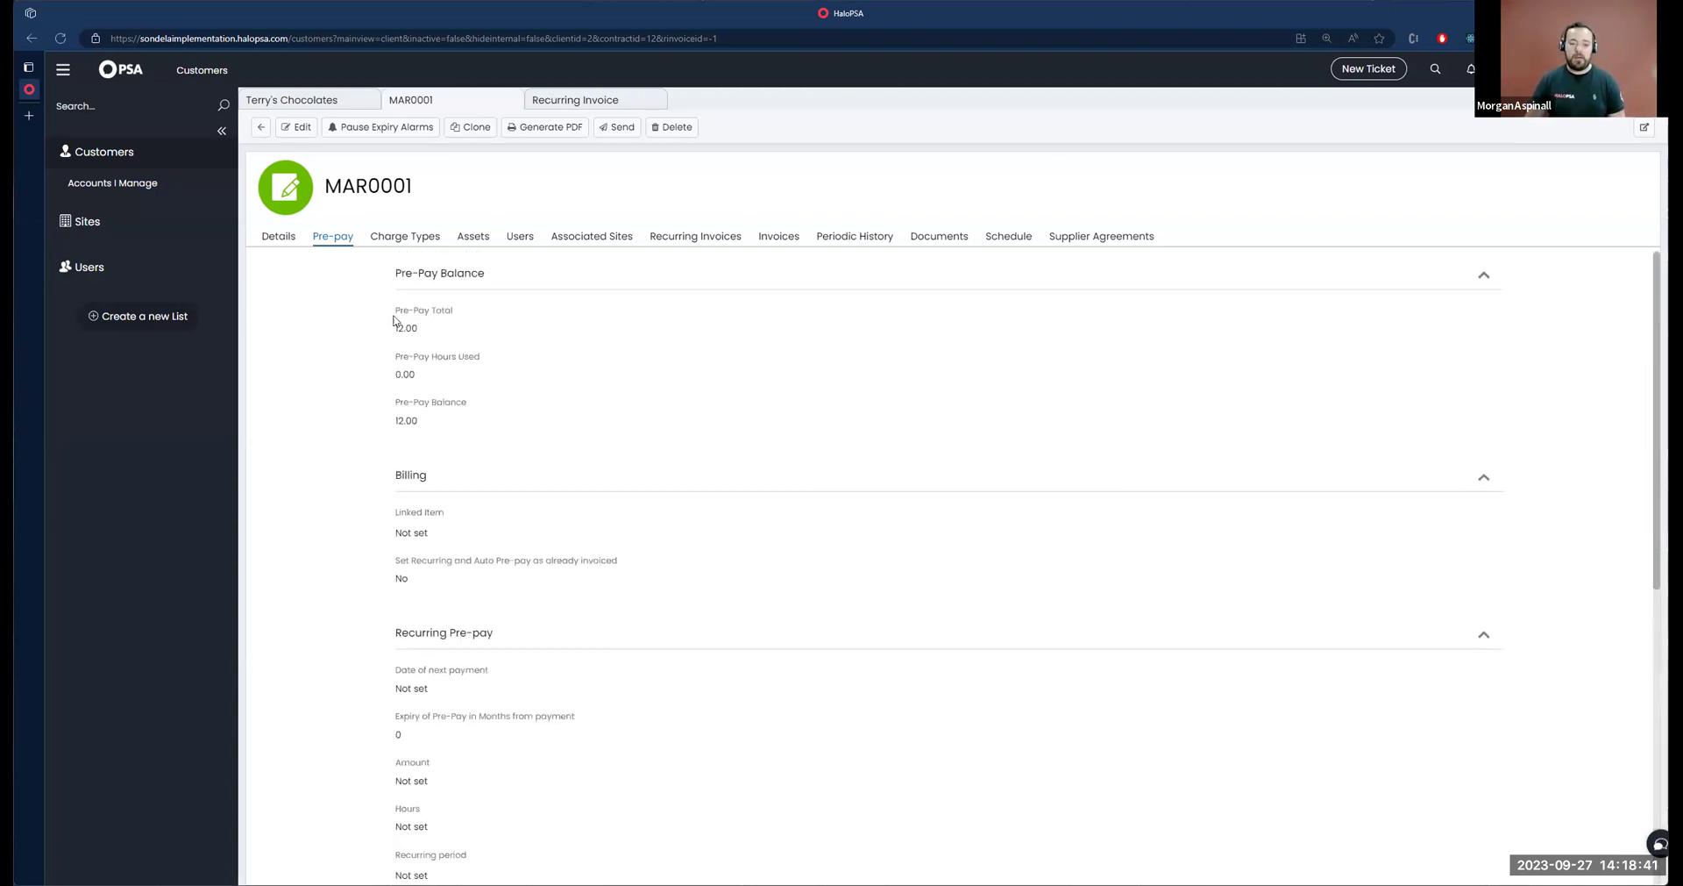
pyautogui.doubleClick(408, 328)
pyautogui.doubleClick(403, 420)
pyautogui.click(401, 408)
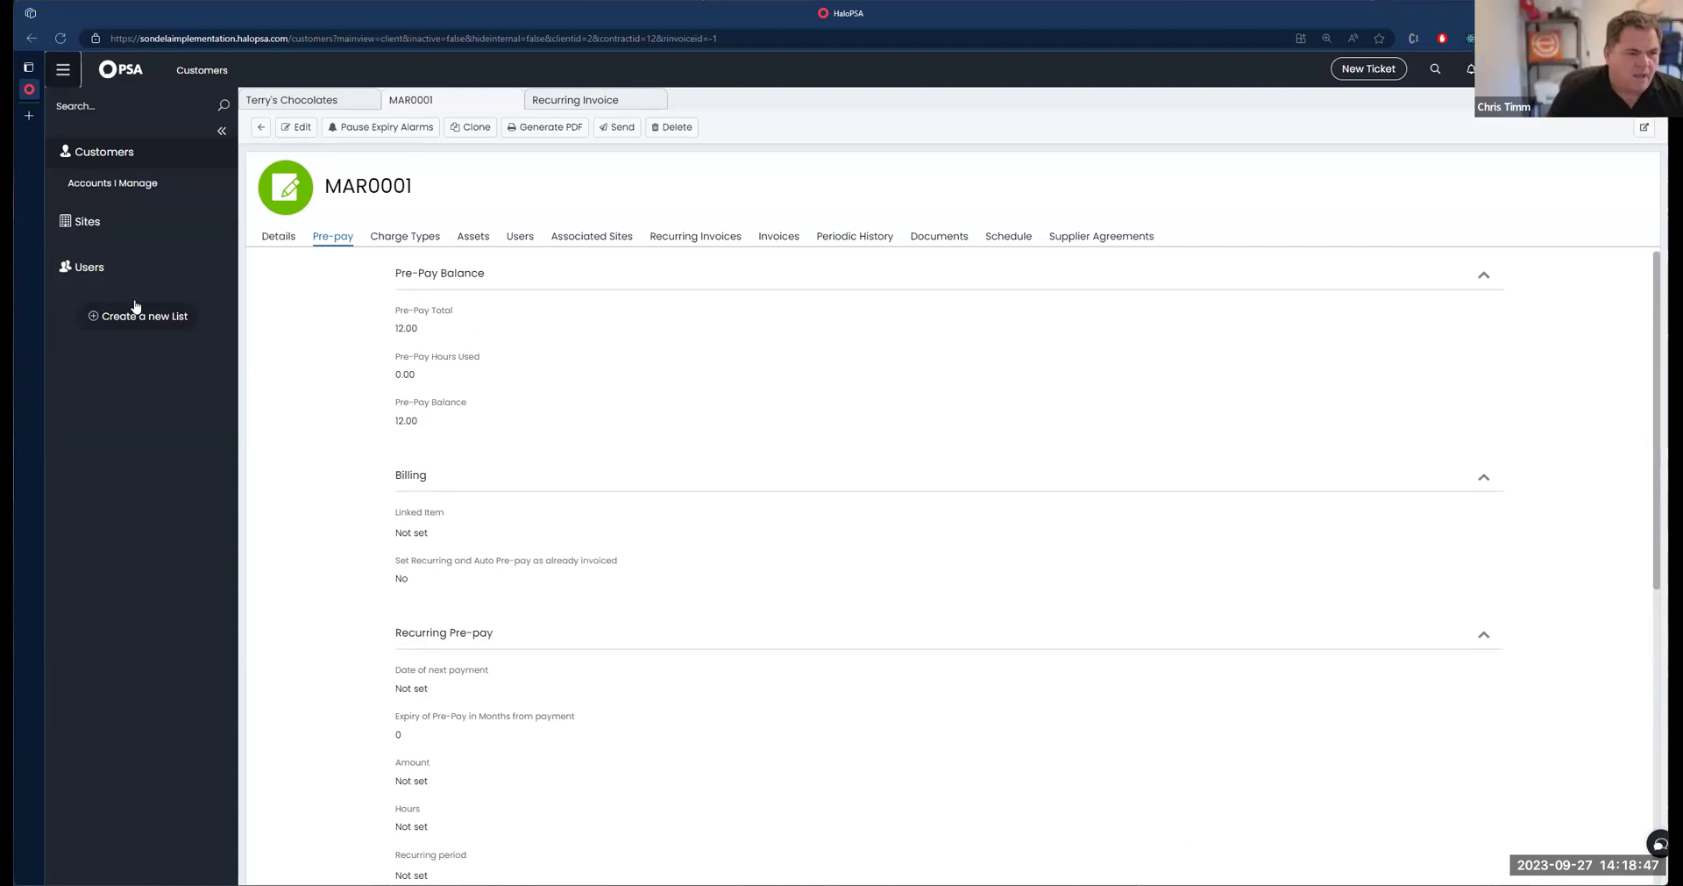
# Open the Ready for Invoicing overview in Invoices and dismiss the notice about invoicing projects
pyautogui.moveTo(125, 473)
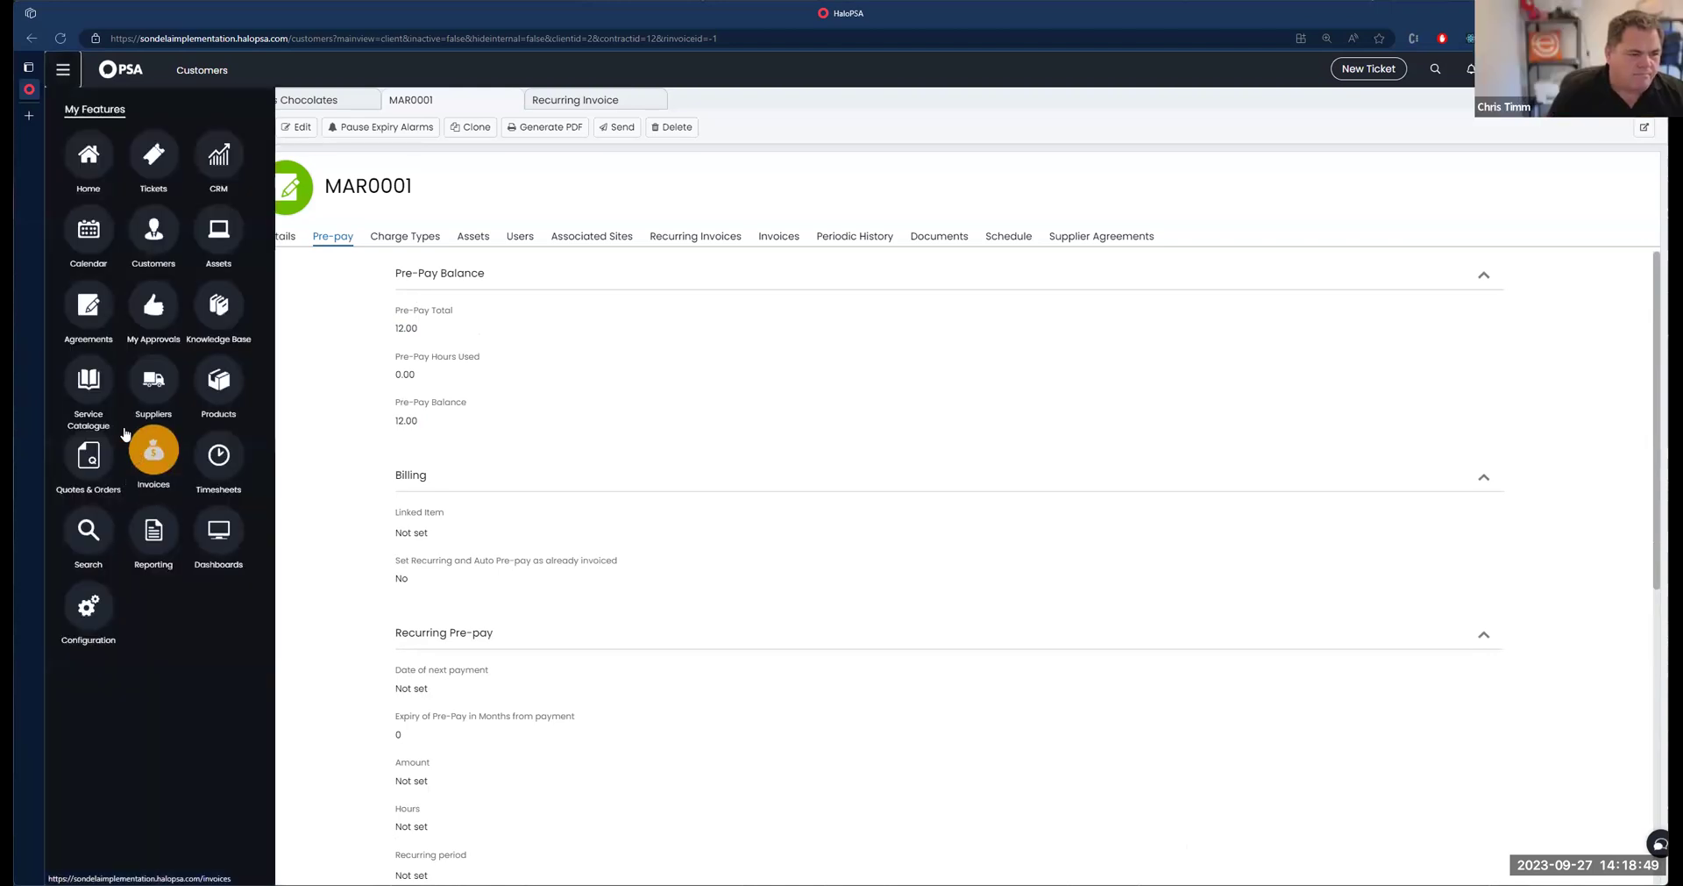
pyautogui.click(126, 436)
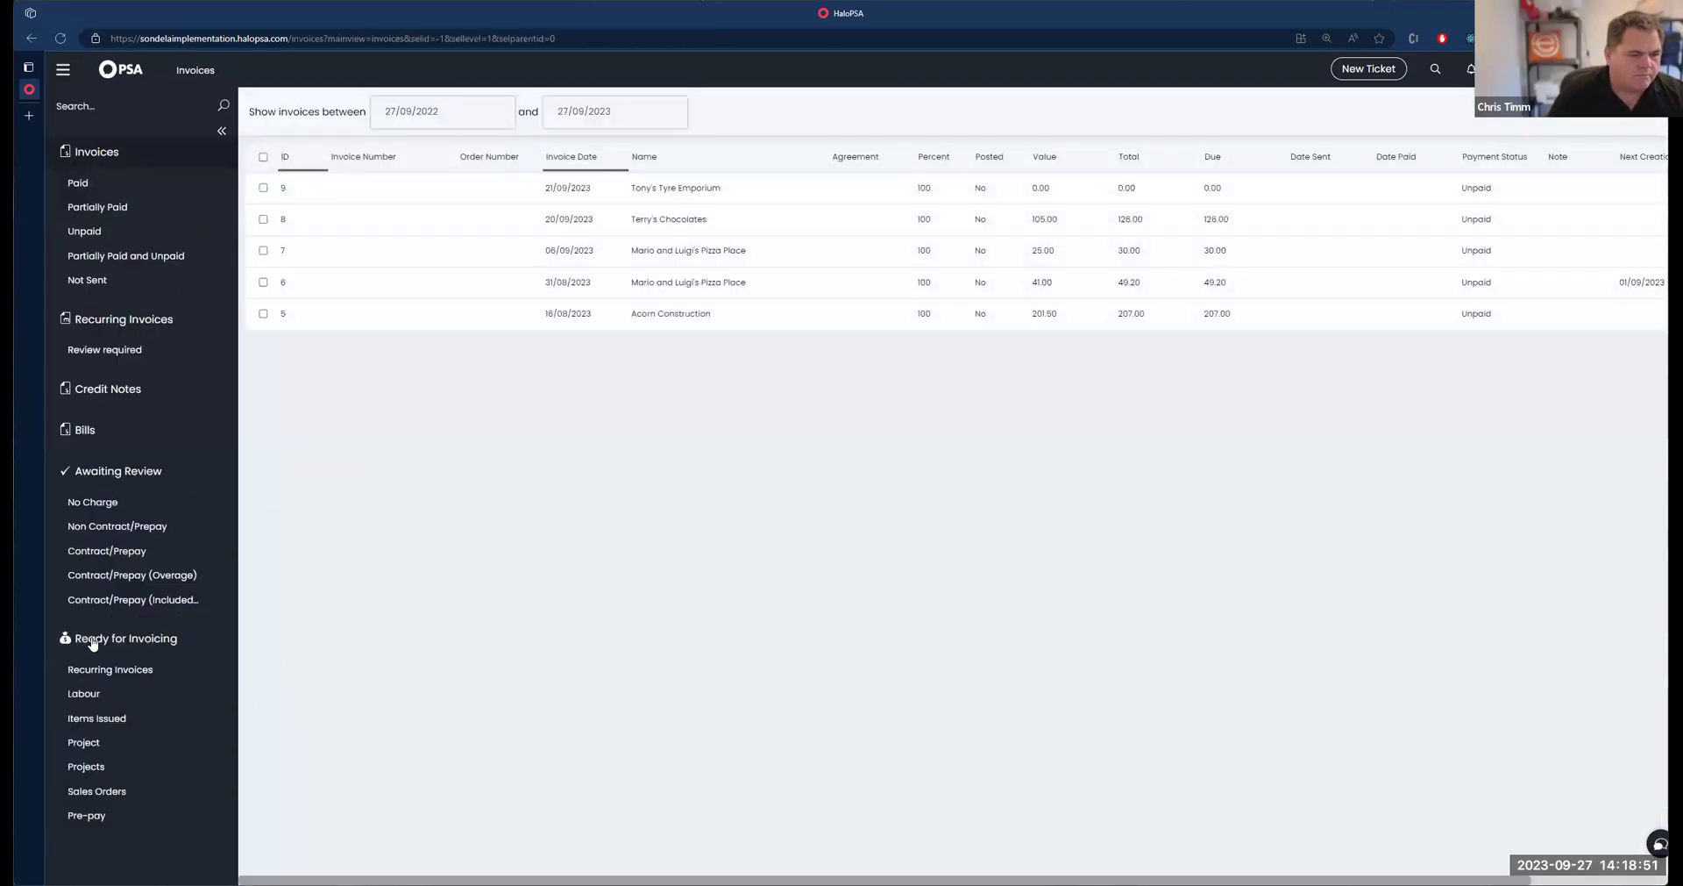
pyautogui.click(93, 643)
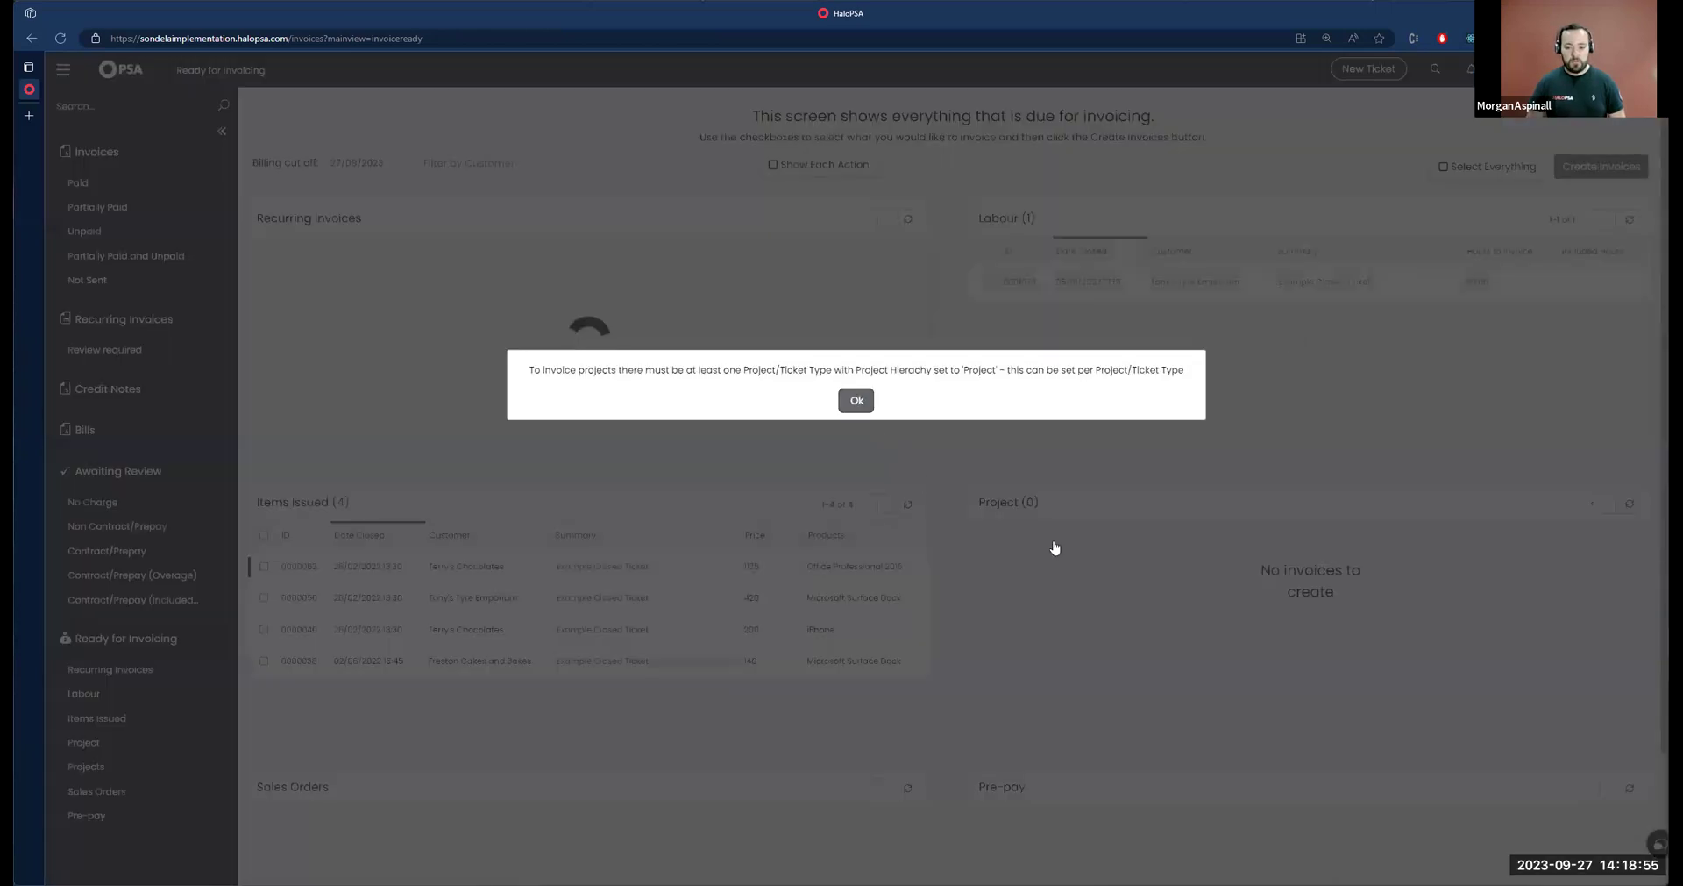
pyautogui.click(860, 399)
# Select the 27/09/2023 pre-pay entry for Mario and Luigi's Pizza Place and create its invoice
pyautogui.scroll(-1, 1102, 560)
pyautogui.scroll(-1, 1103, 560)
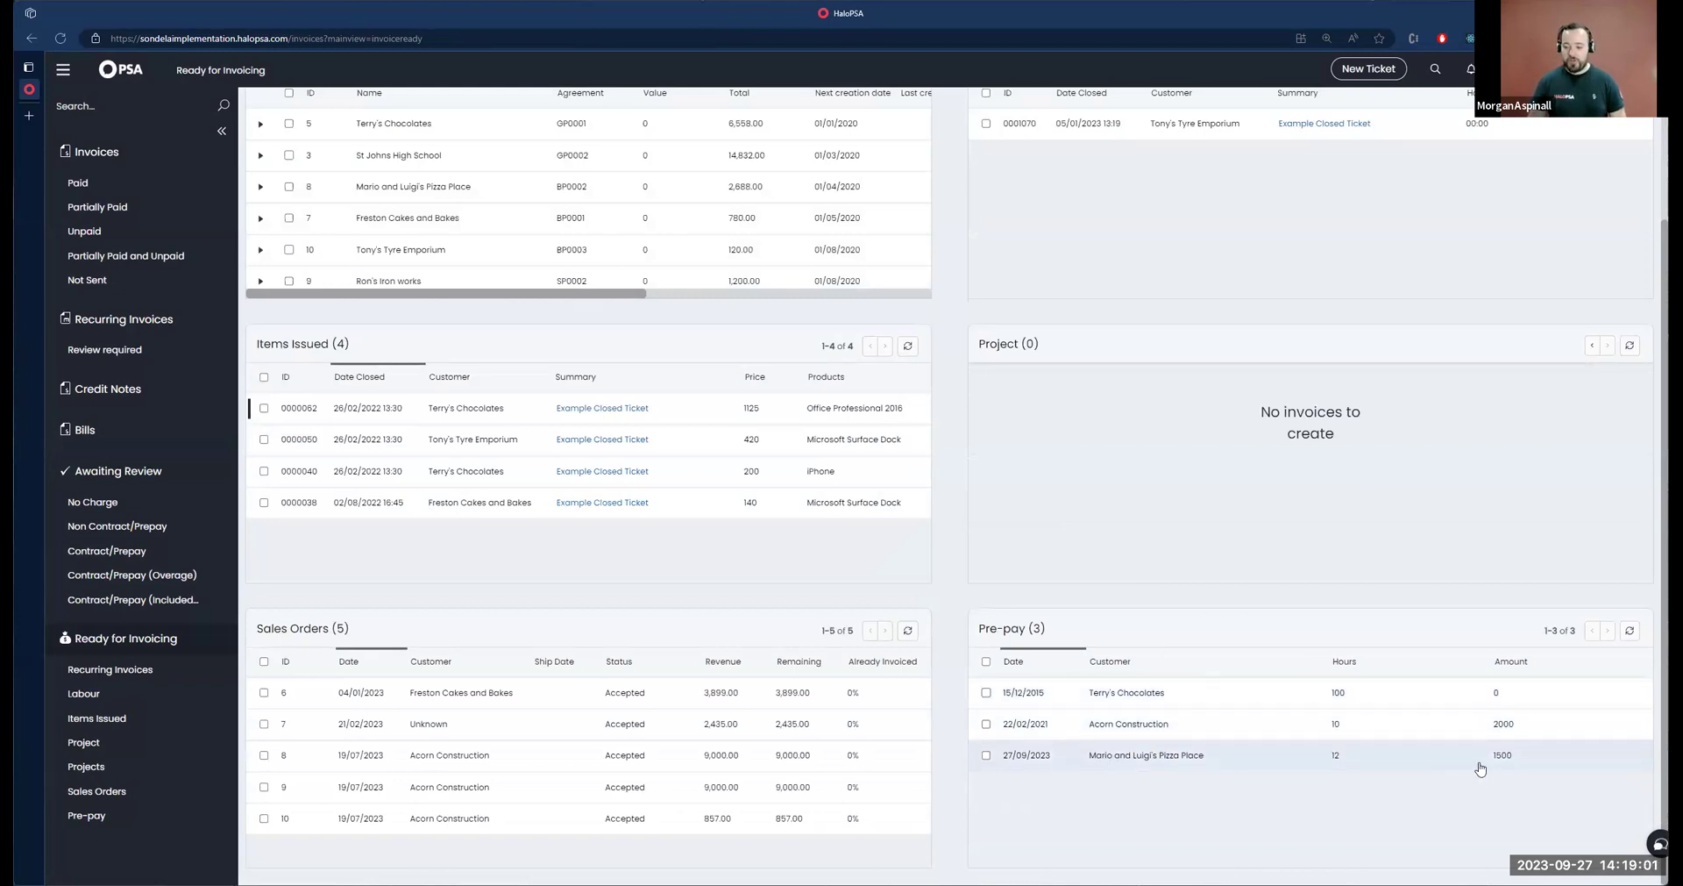
pyautogui.click(985, 756)
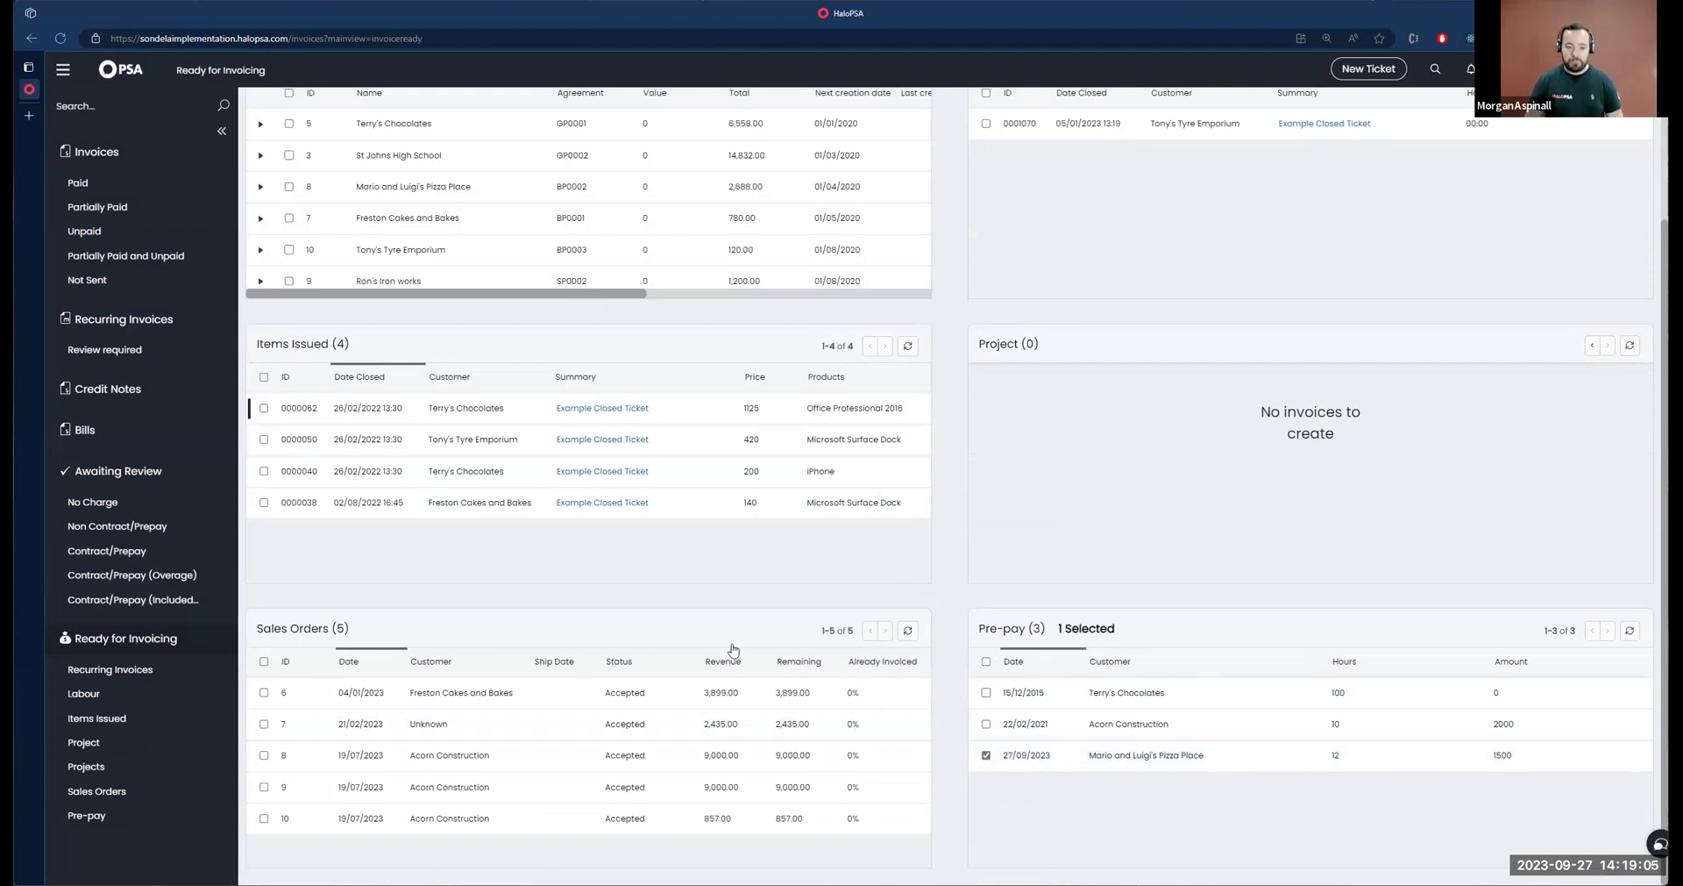
pyautogui.scroll(2, 1290, 418)
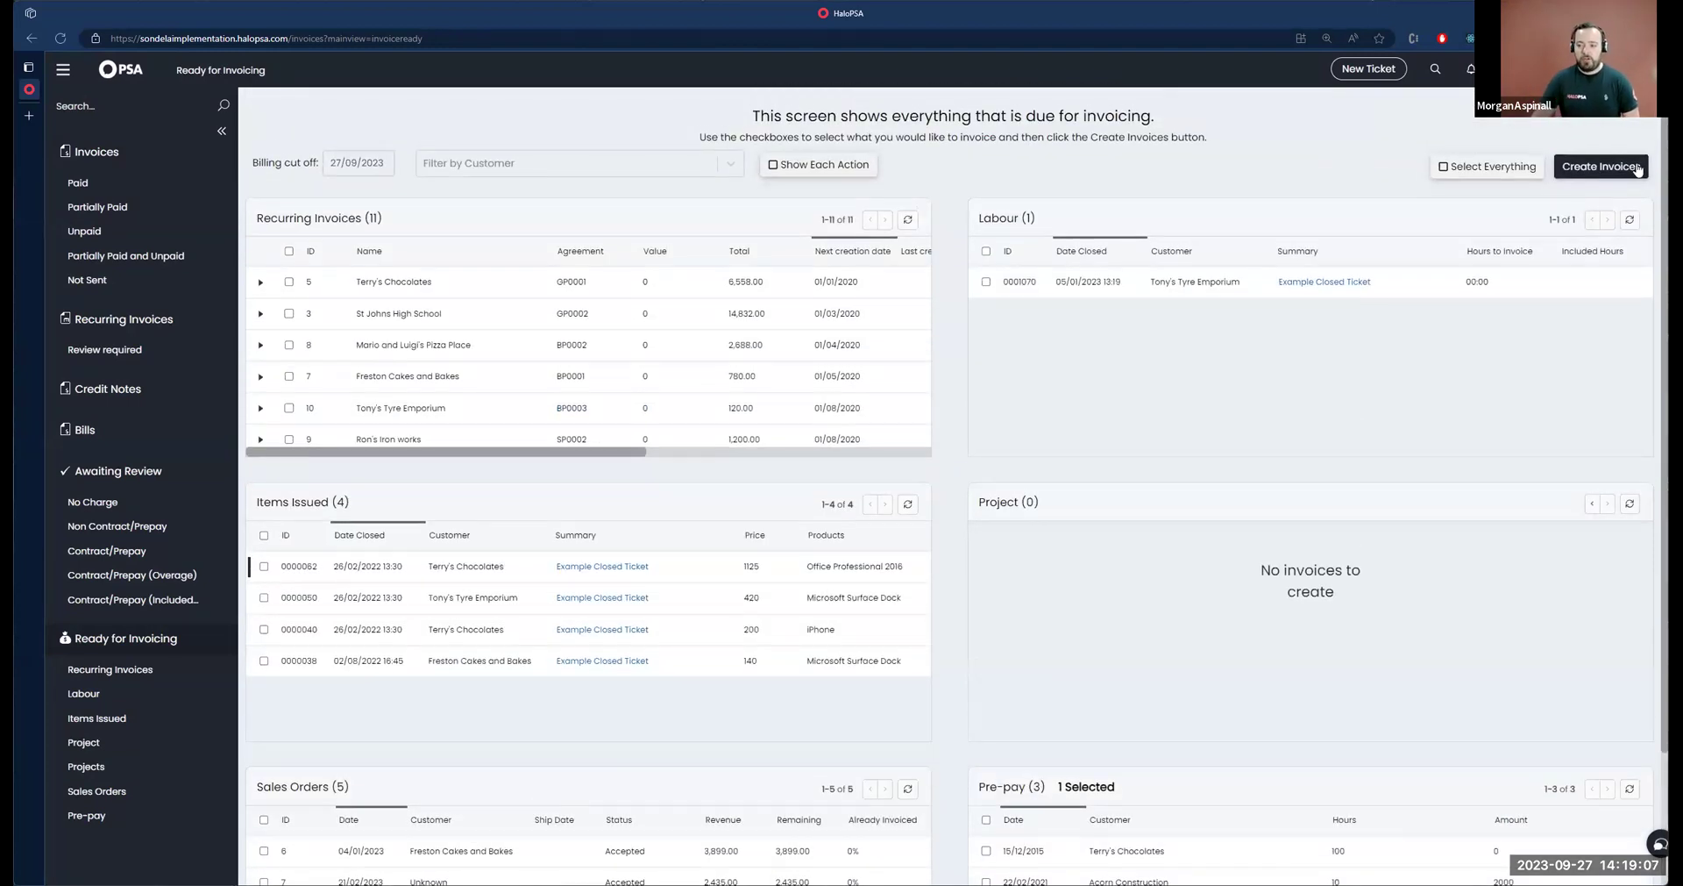
pyautogui.click(1601, 166)
pyautogui.click(829, 522)
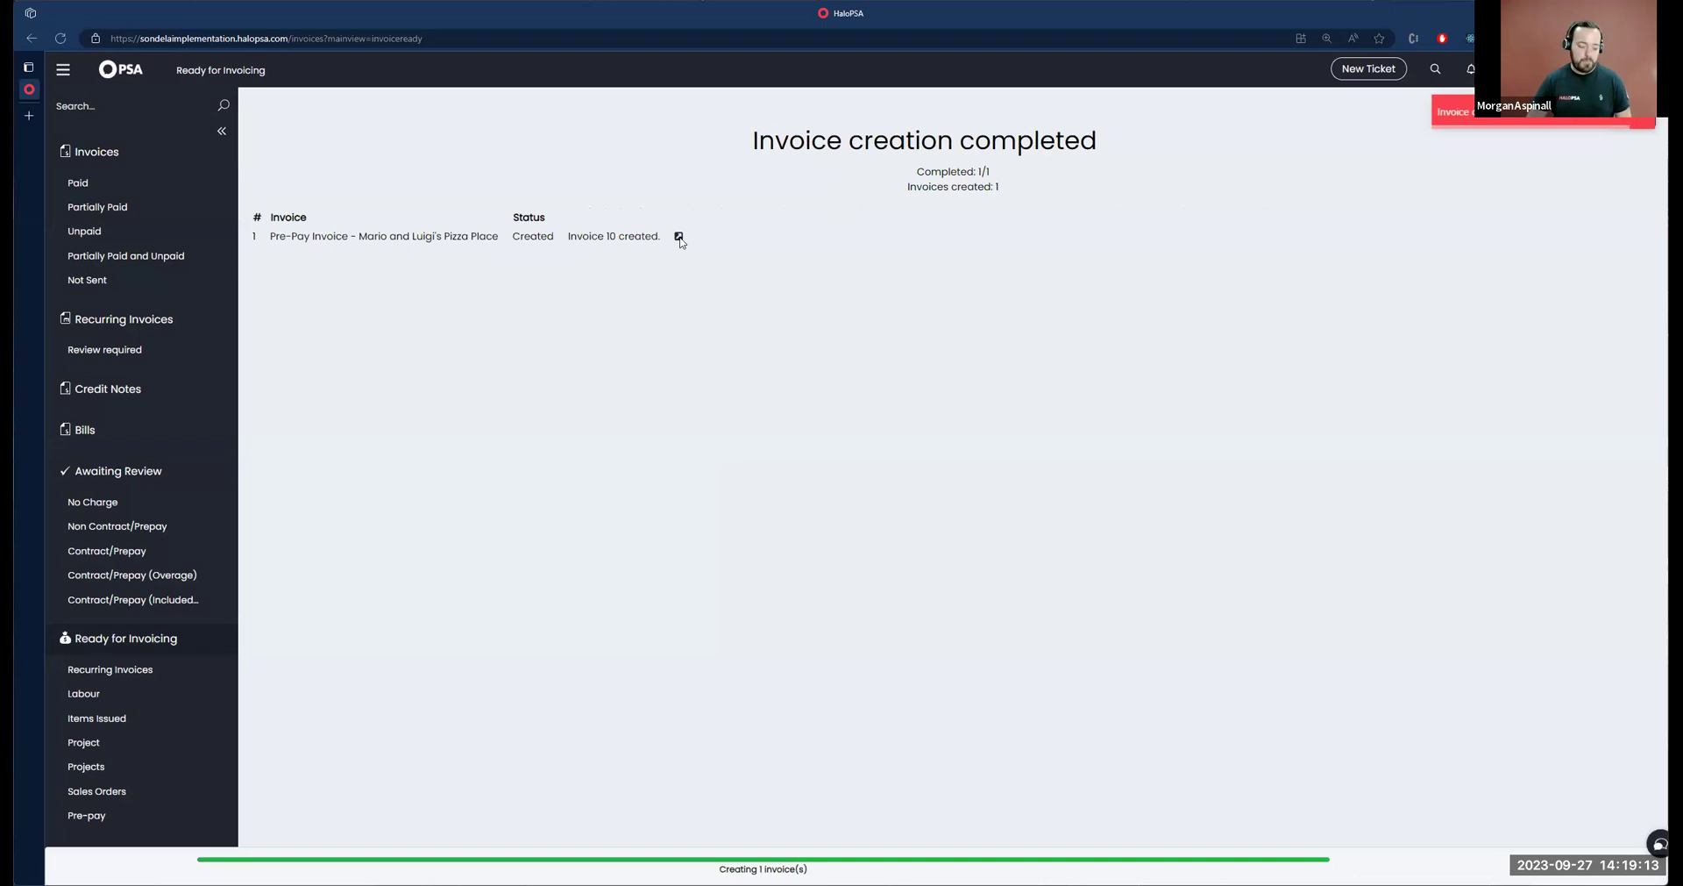
# Open the newly created pre-pay invoice and examine its line description
pyautogui.click(680, 237)
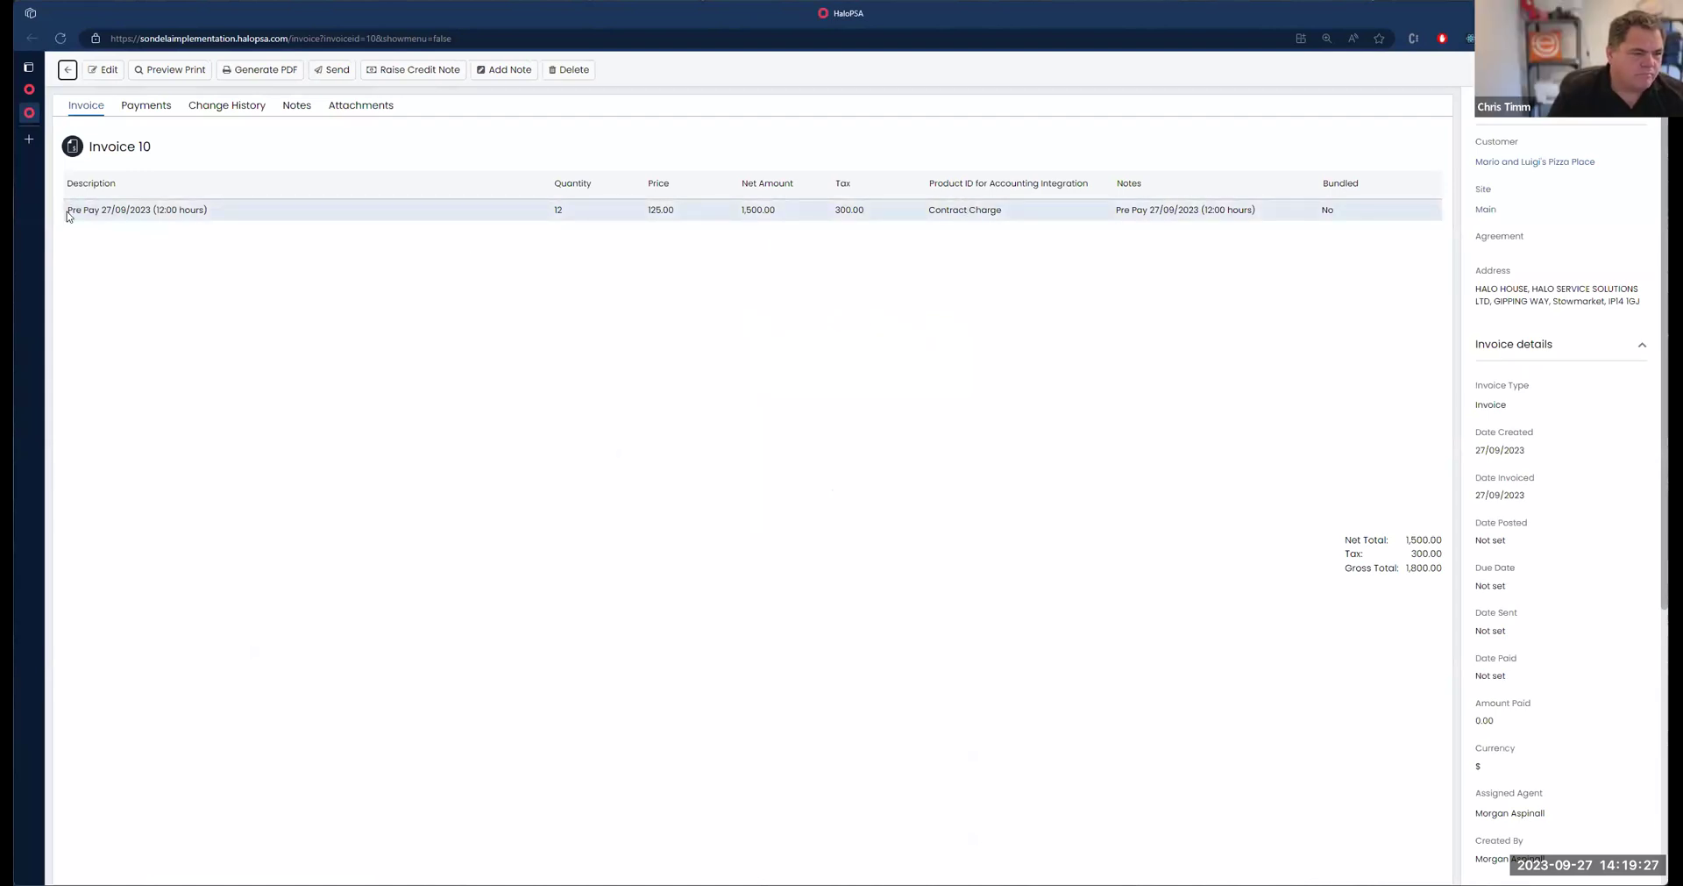
pyautogui.moveTo(67, 212); pyautogui.dragTo(223, 228)
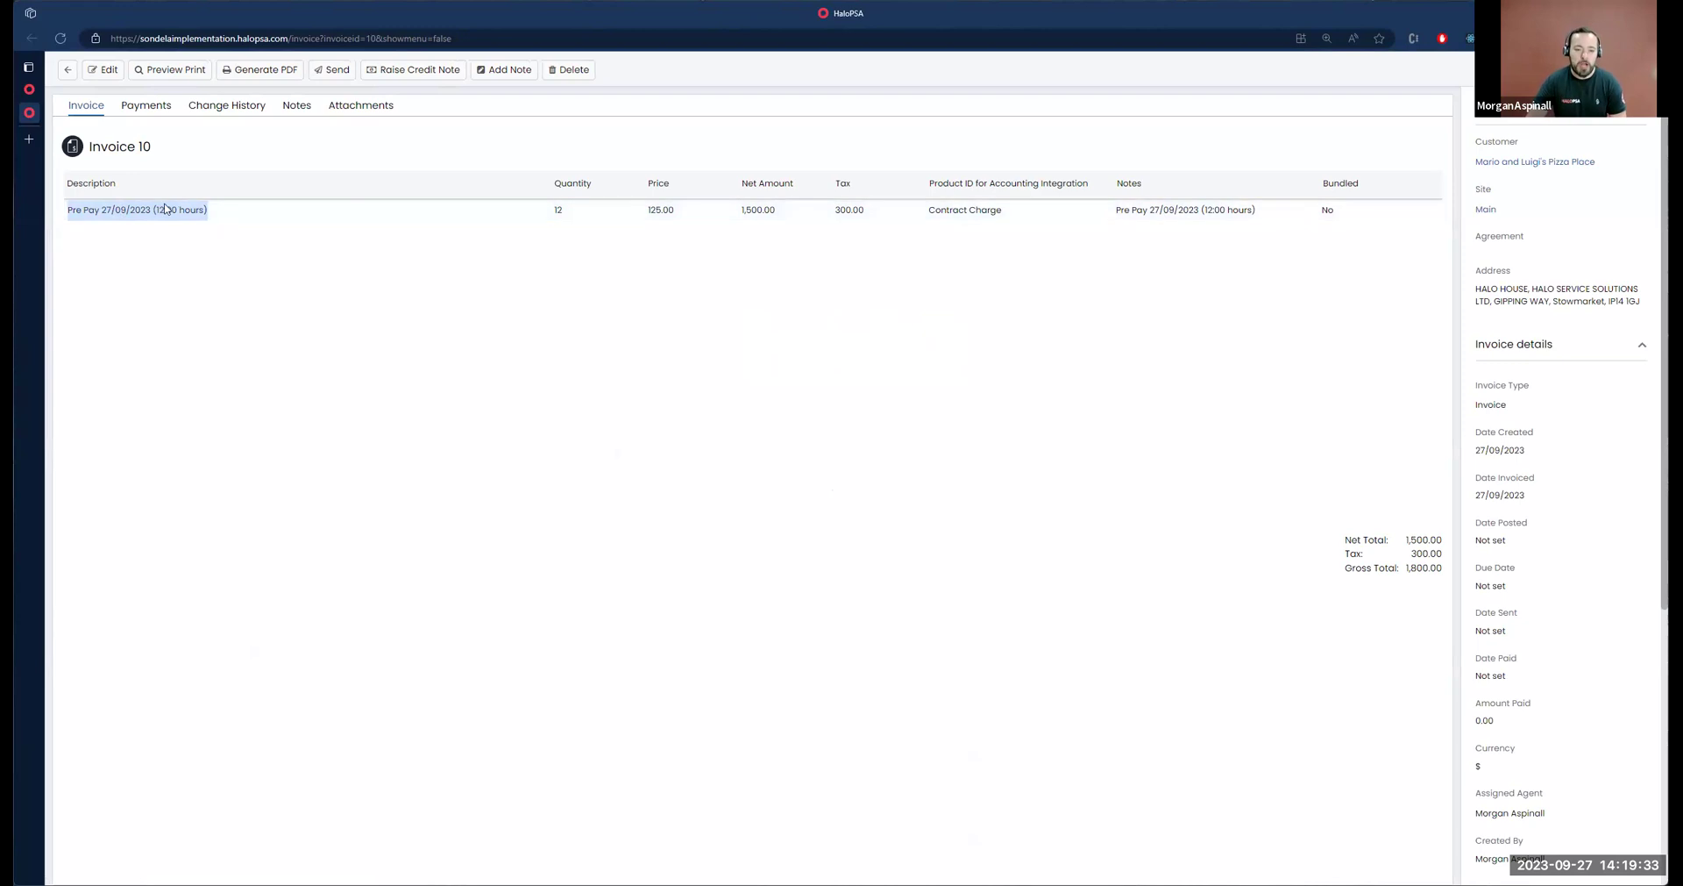
# Duplicate the invoice's browser tab and load the HaloPSA home page in the copy
pyautogui.rightClick(33, 112)
pyautogui.click(76, 170)
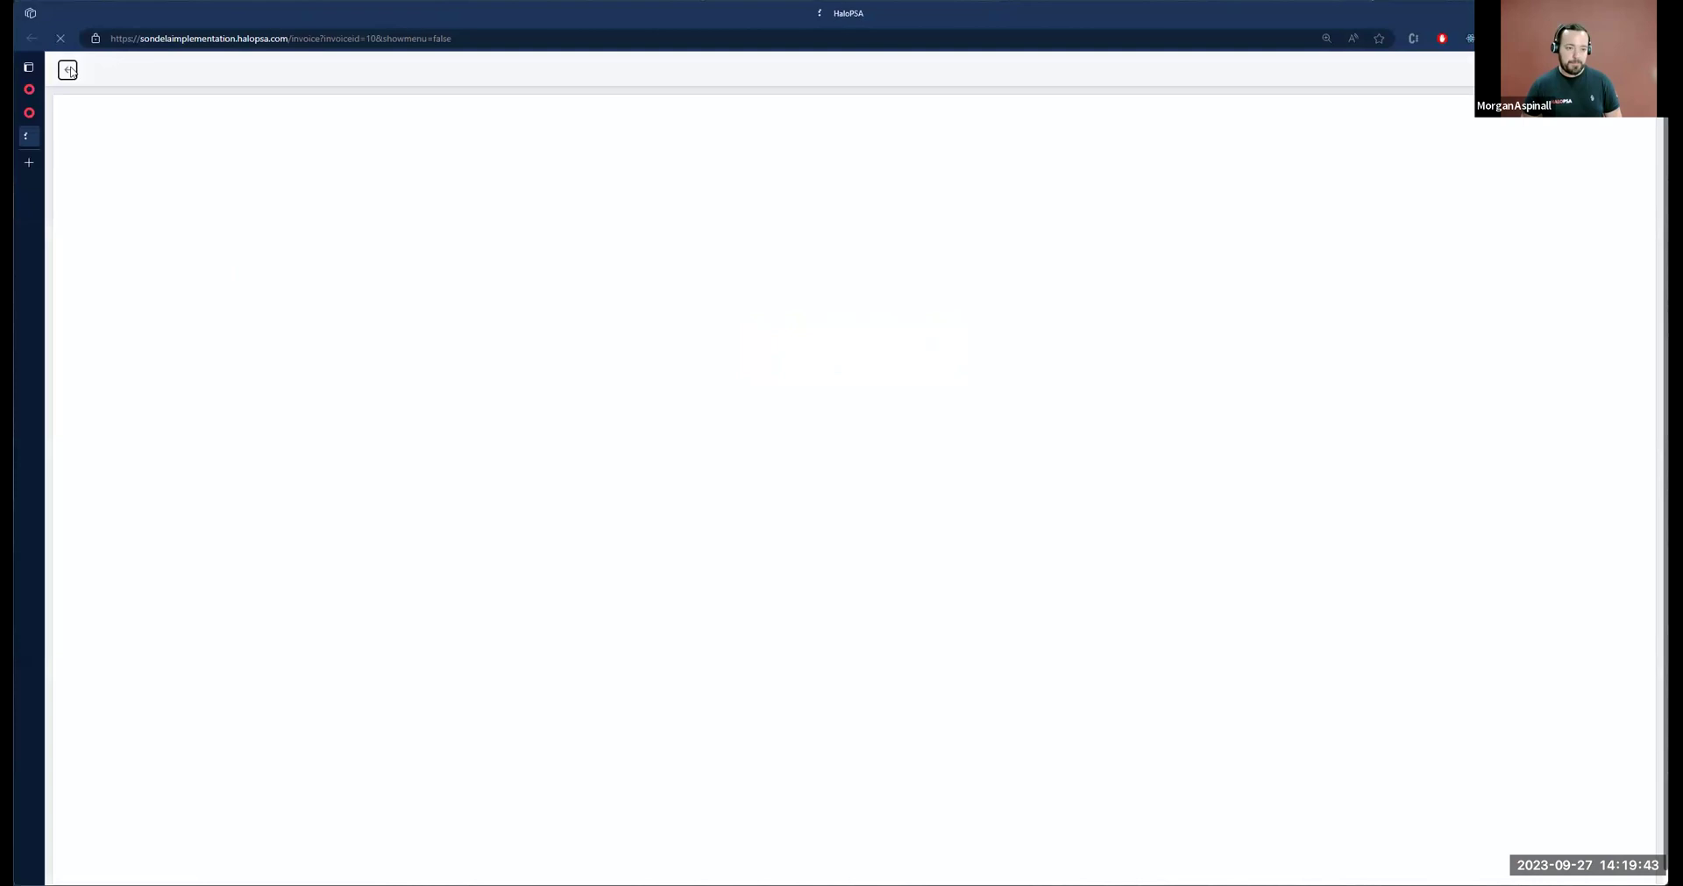
pyautogui.moveTo(289, 38); pyautogui.dragTo(661, 67)
pyautogui.press('BackSpace')
pyautogui.press('Return')
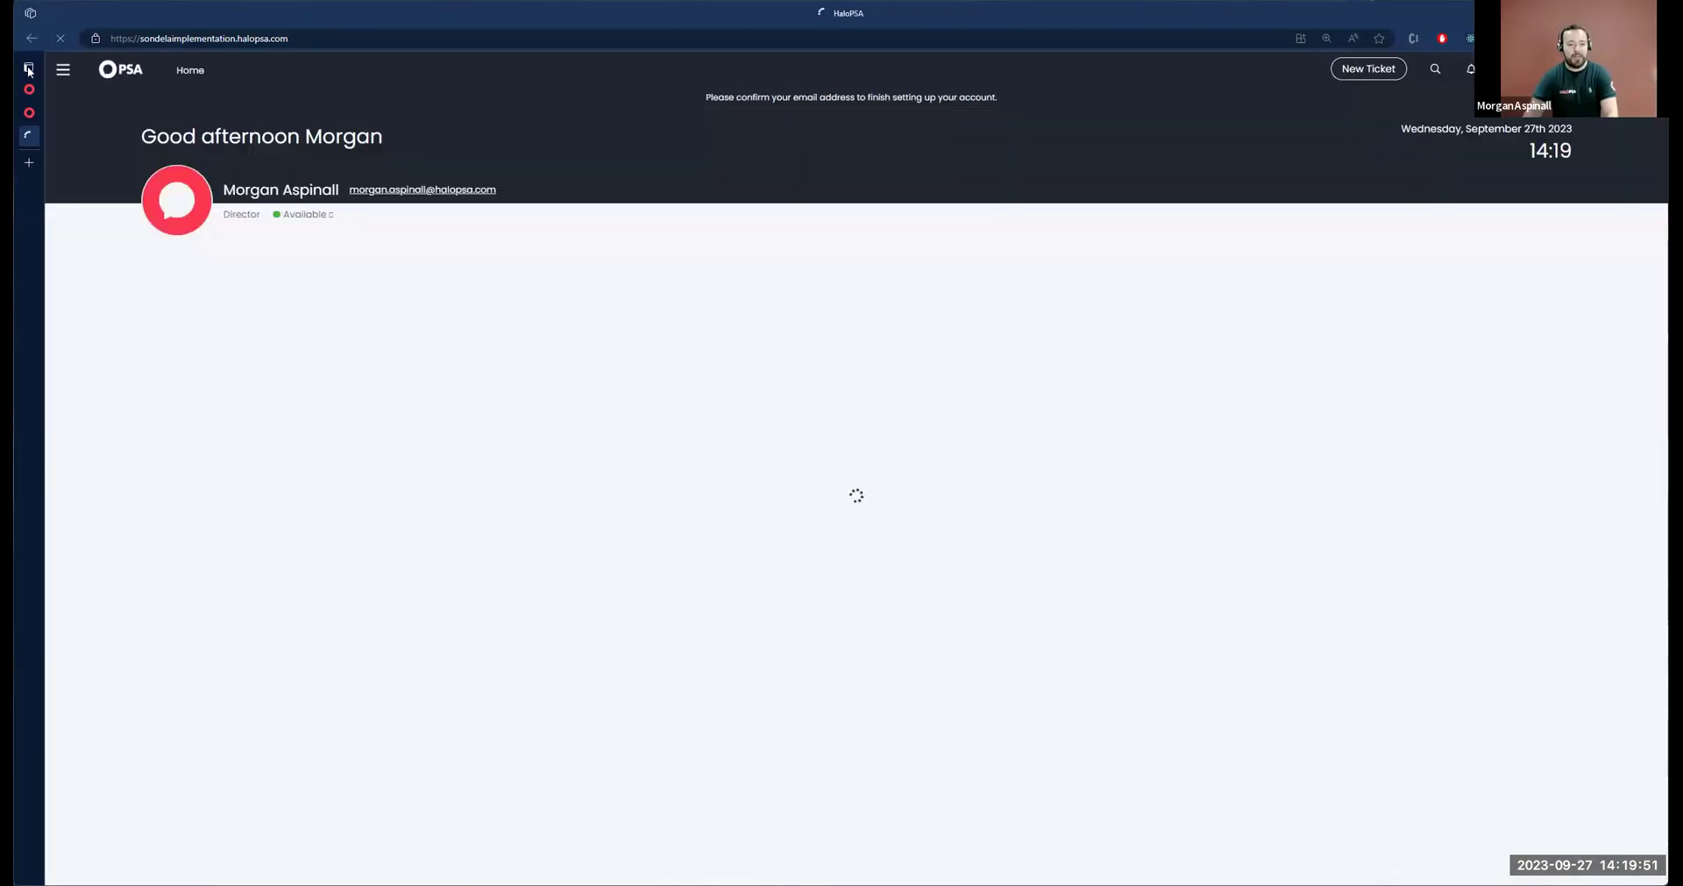
# Open the Pre-pay settings within the Billing configuration
pyautogui.click(63, 69)
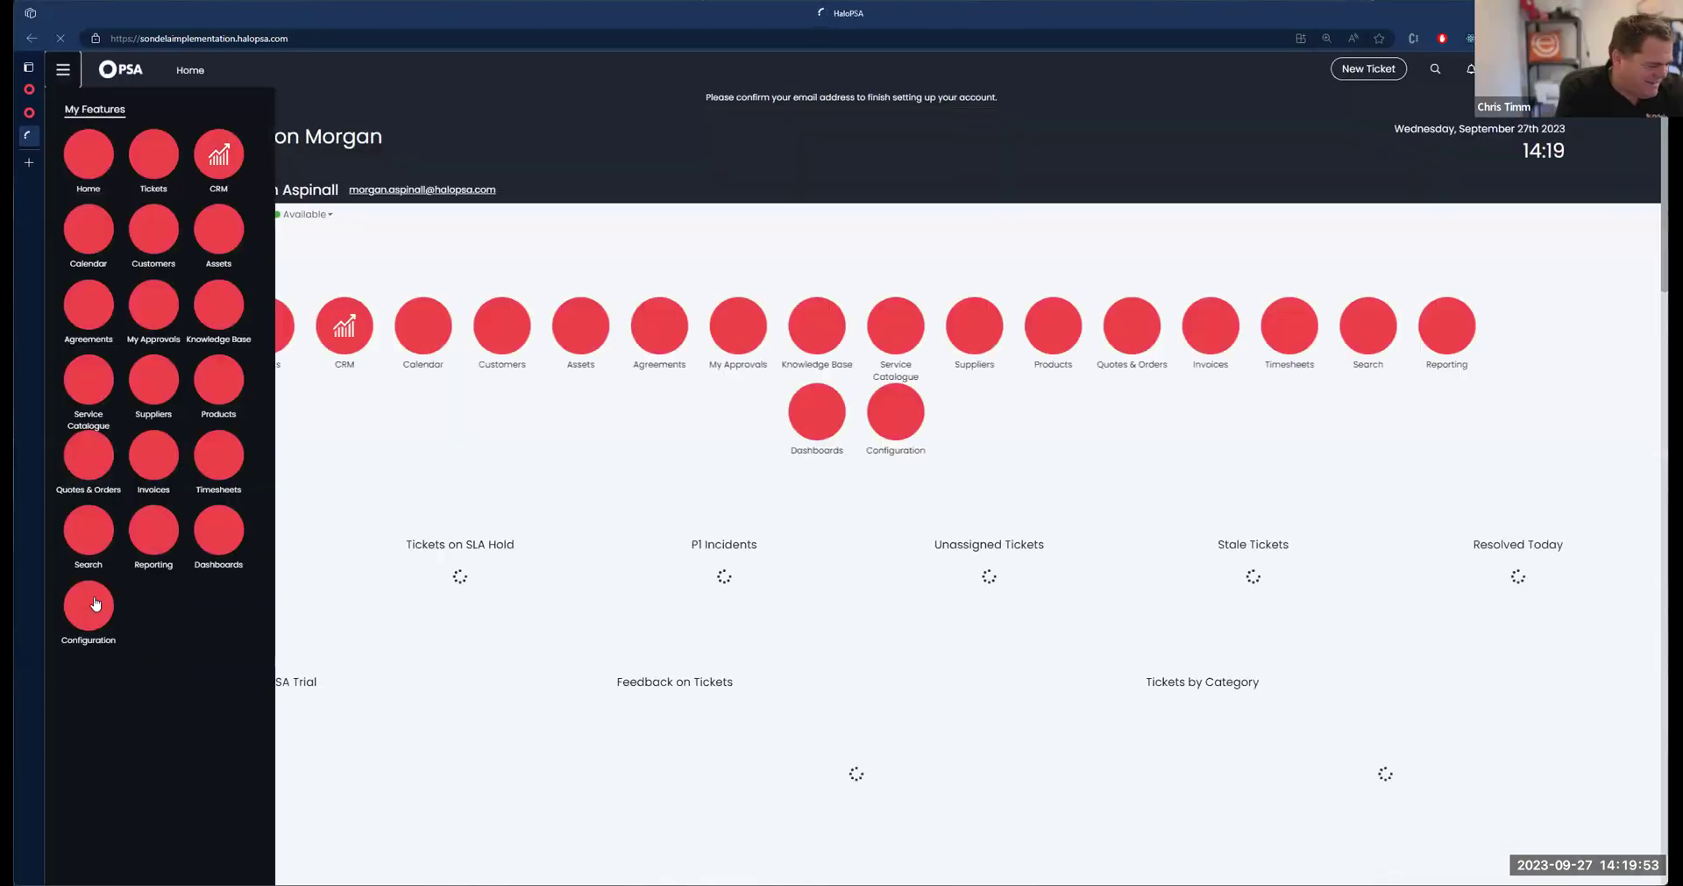
pyautogui.click(91, 607)
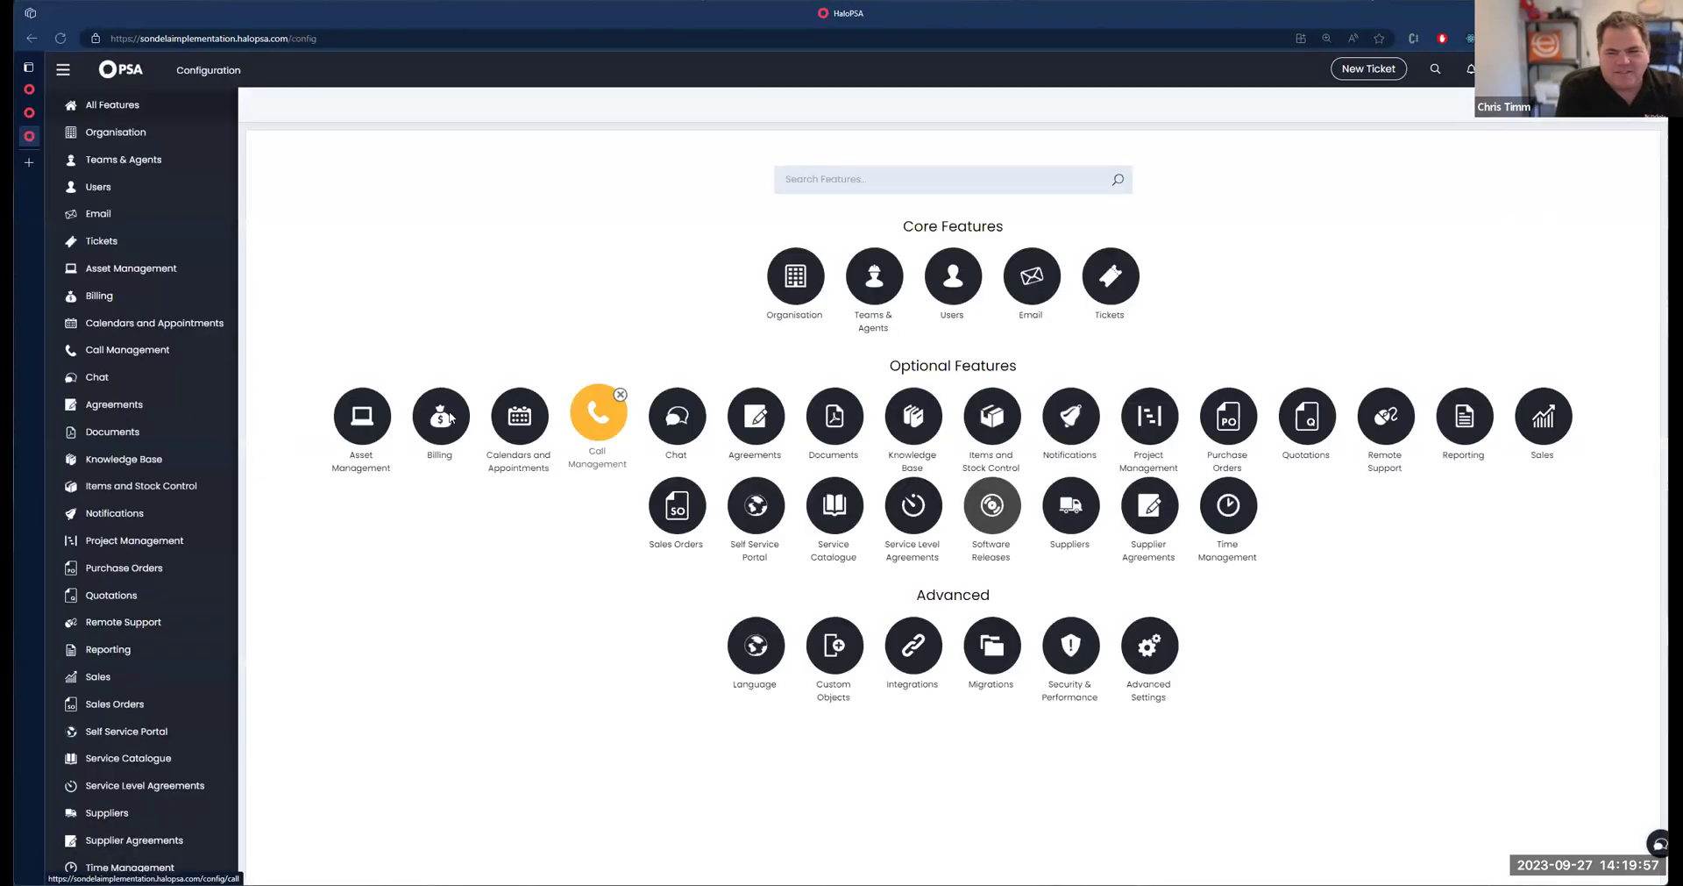
pyautogui.click(441, 415)
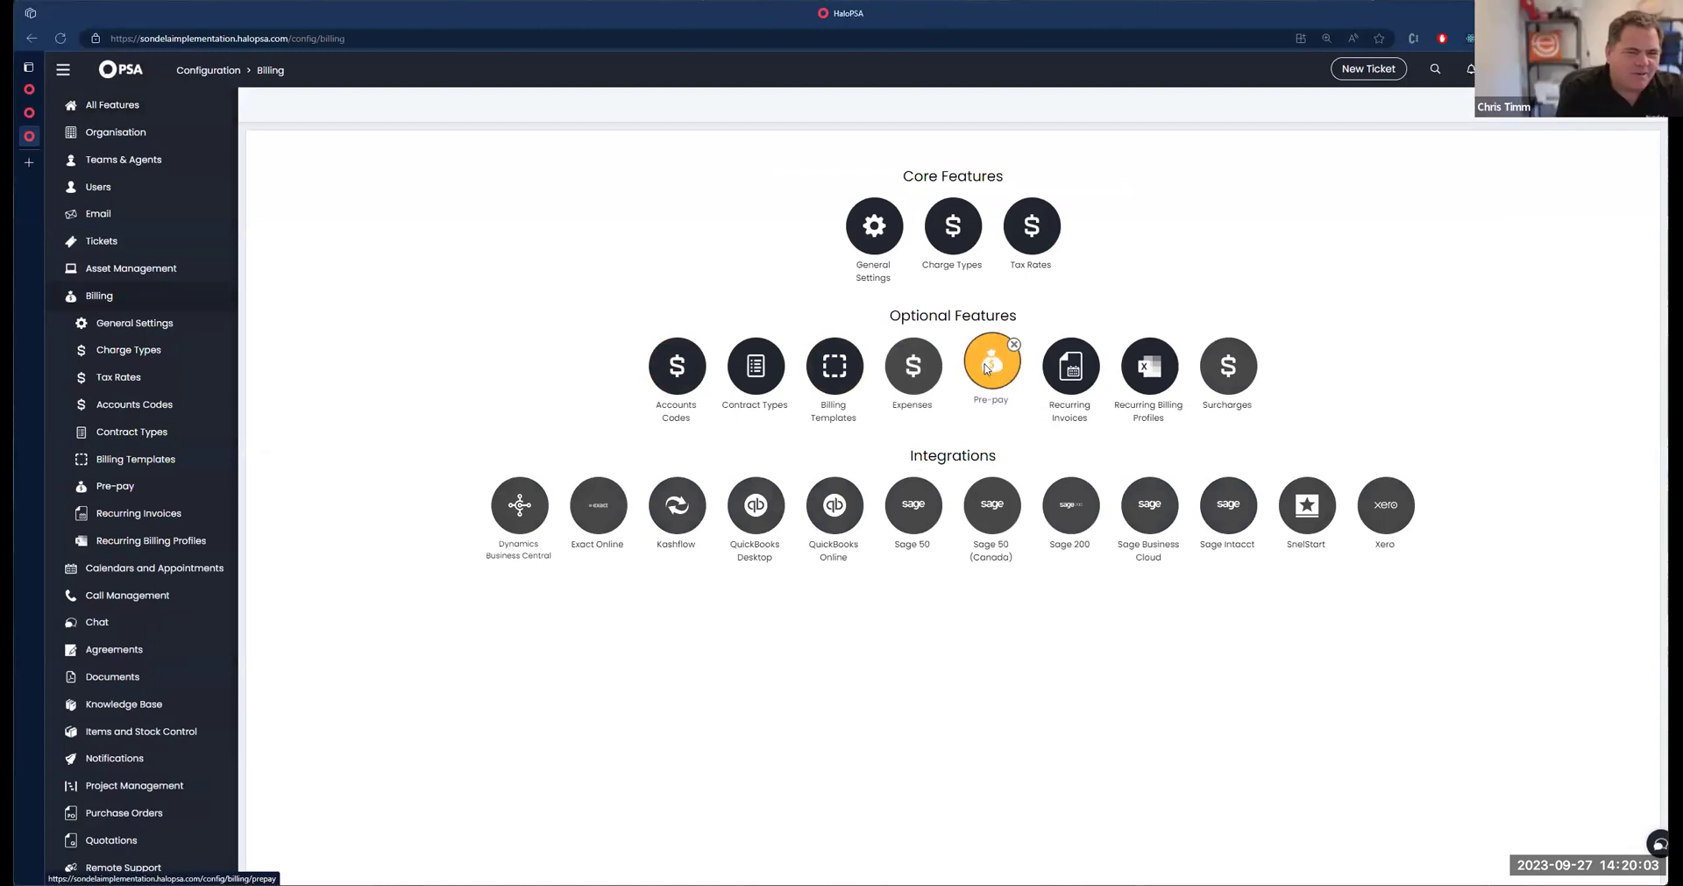
pyautogui.click(985, 368)
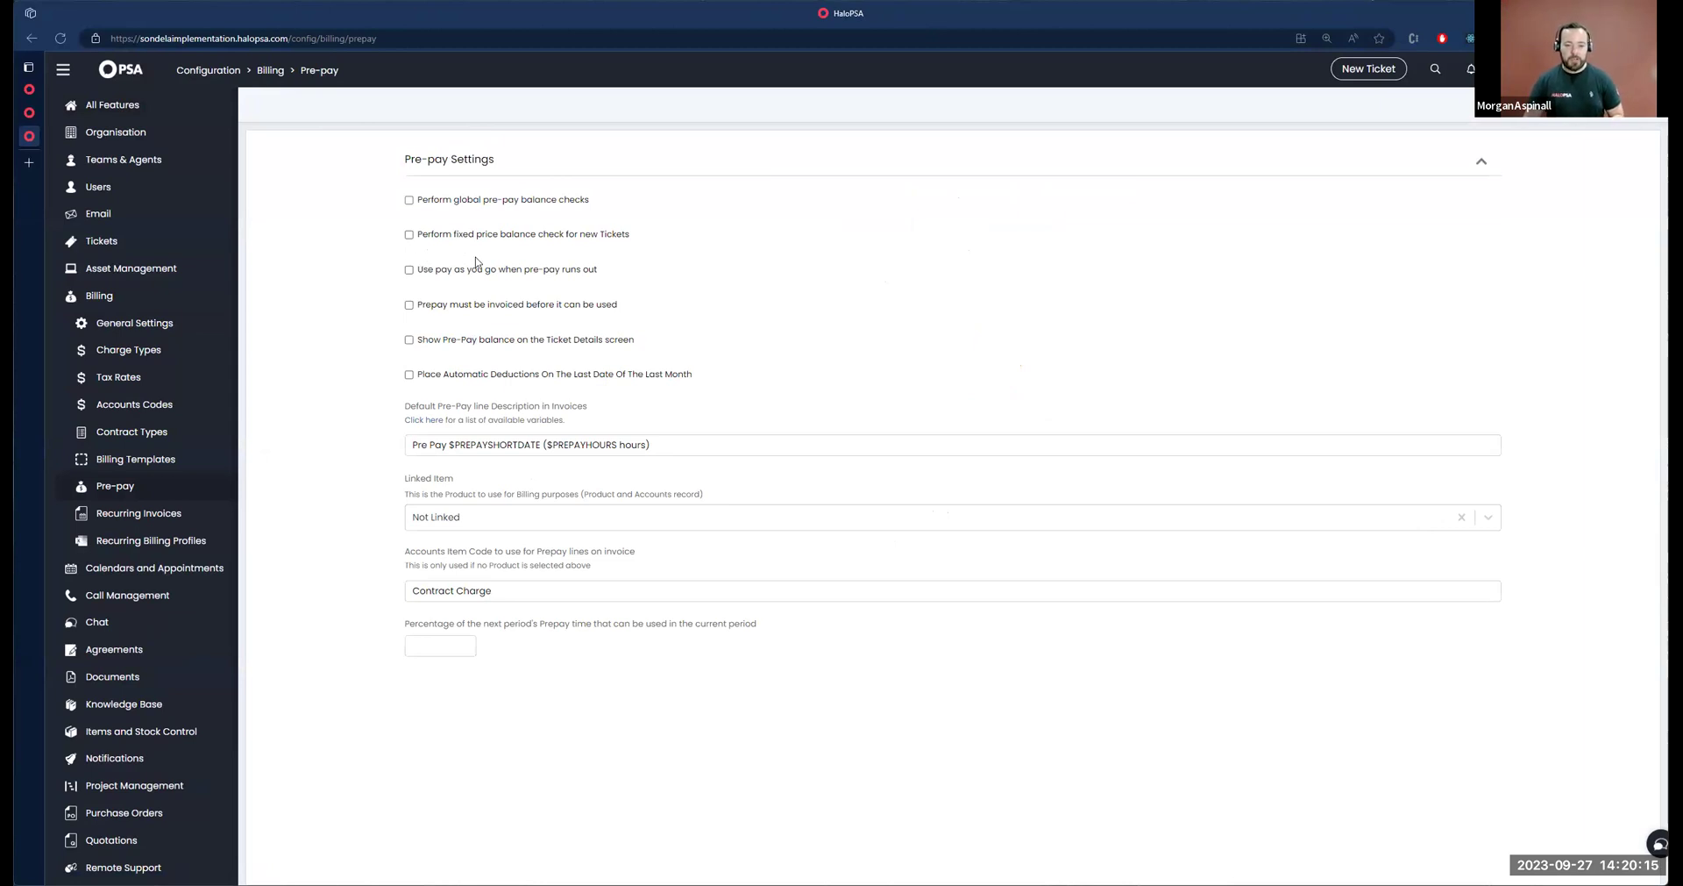
# Enable "Use pay as you go when pre-pay runs out" and "Prepay must be invoiced before it can be used"
pyautogui.moveTo(605, 269); pyautogui.dragTo(417, 274)
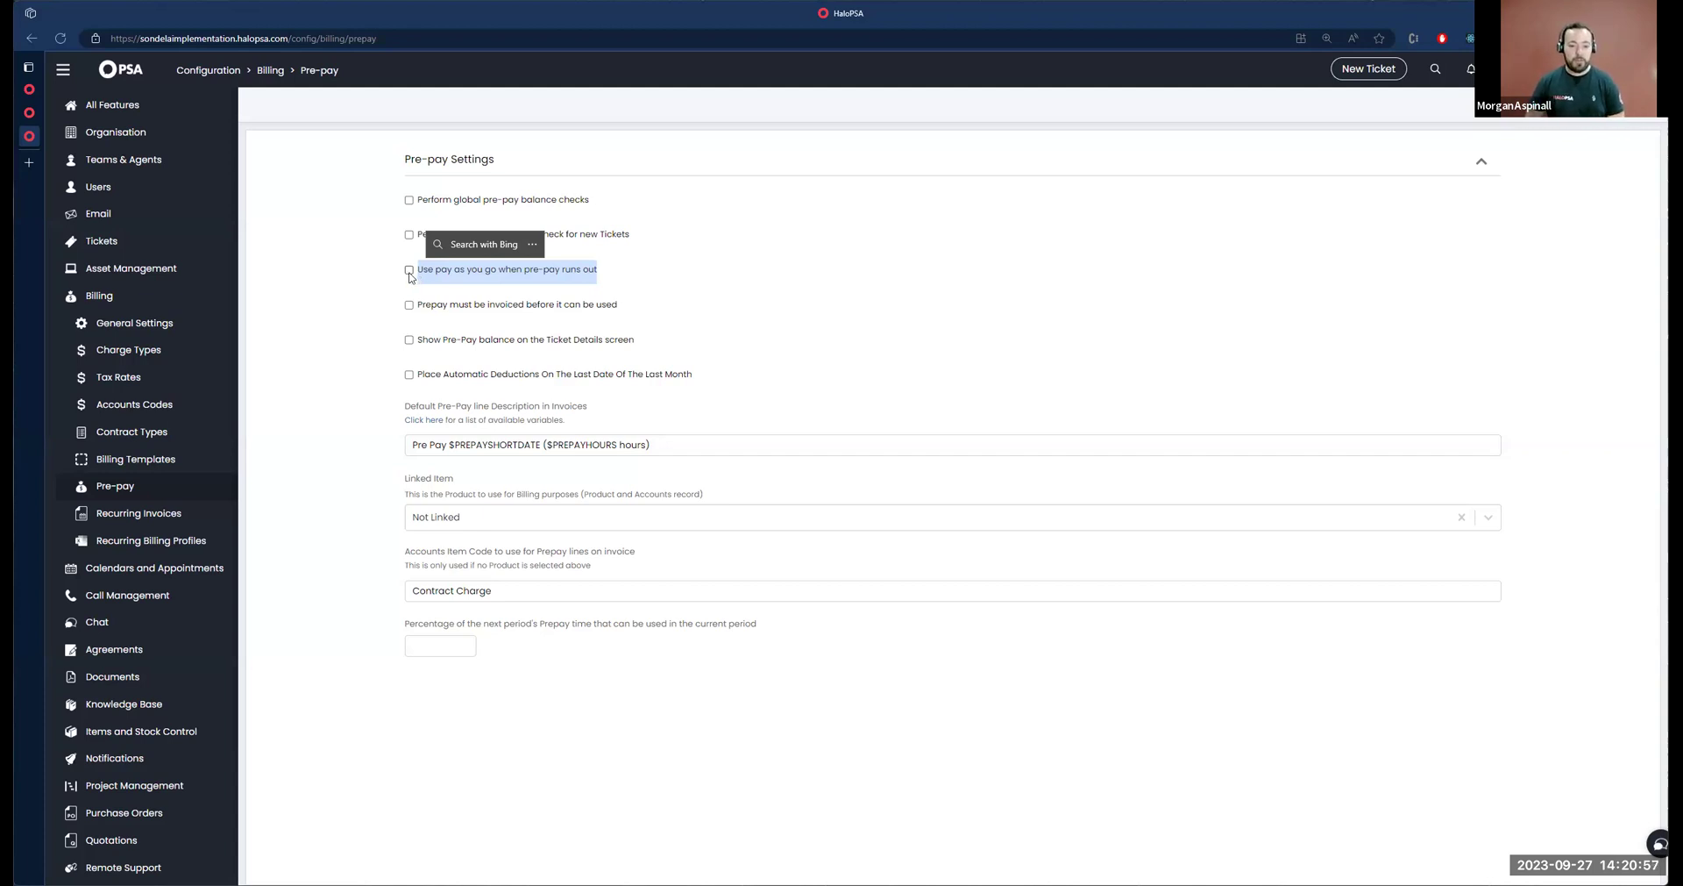
pyautogui.click(410, 271)
pyautogui.click(409, 306)
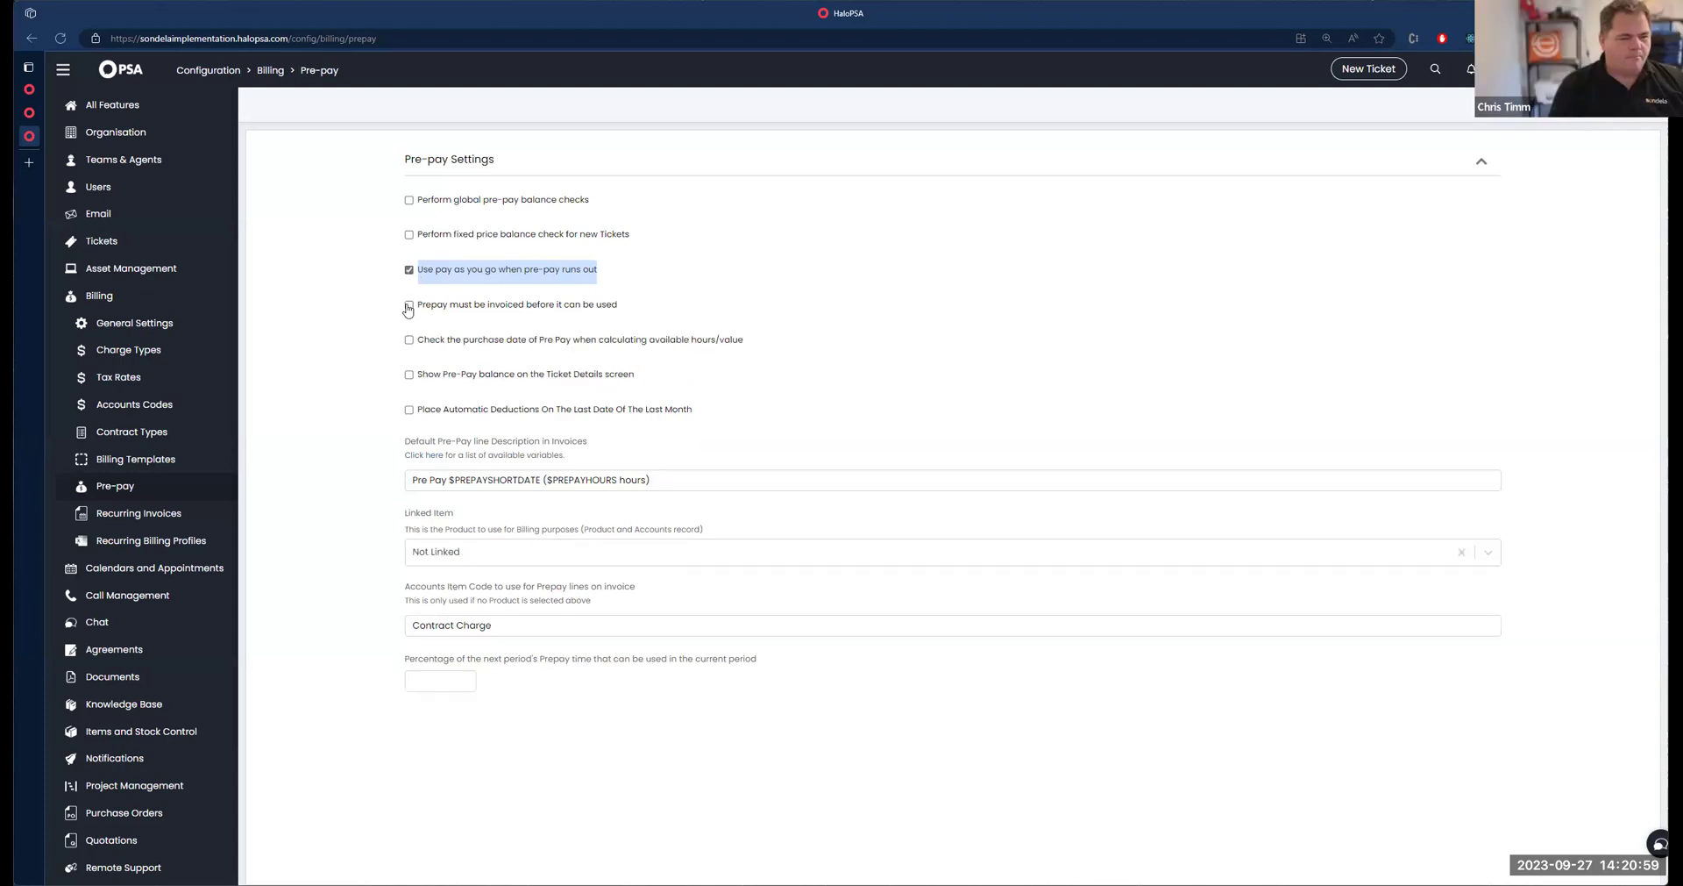
# Enable the "Invoices must be paid for pre-pay to be usable" option in the pre-pay settings
pyautogui.moveTo(705, 317); pyautogui.dragTo(431, 307)
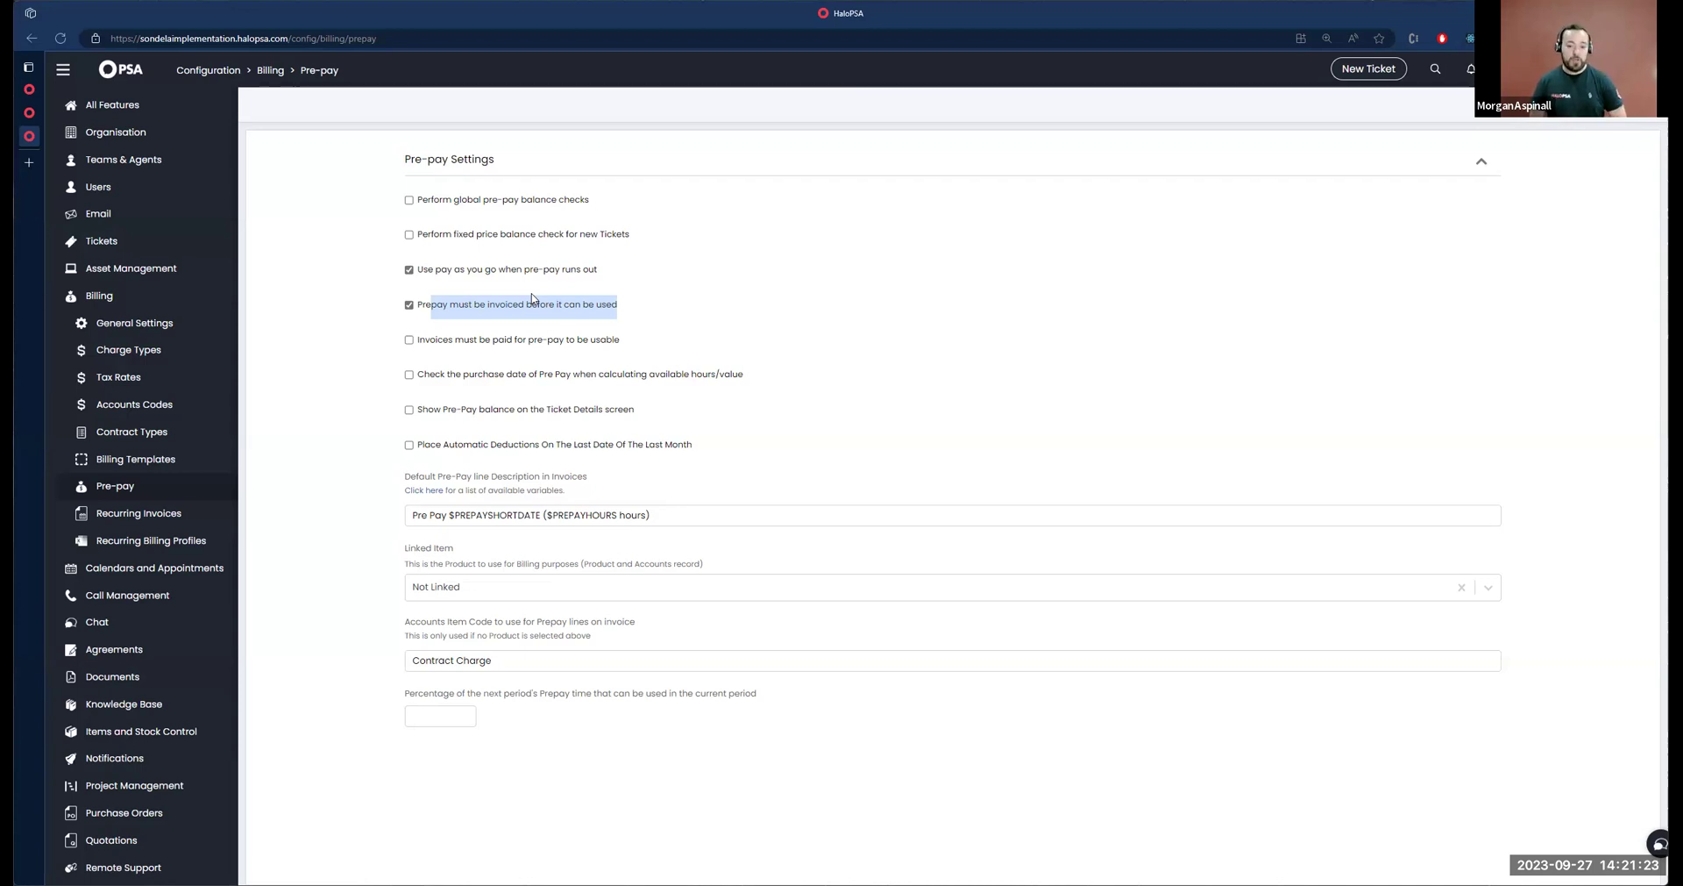
pyautogui.moveTo(419, 340); pyautogui.dragTo(621, 342)
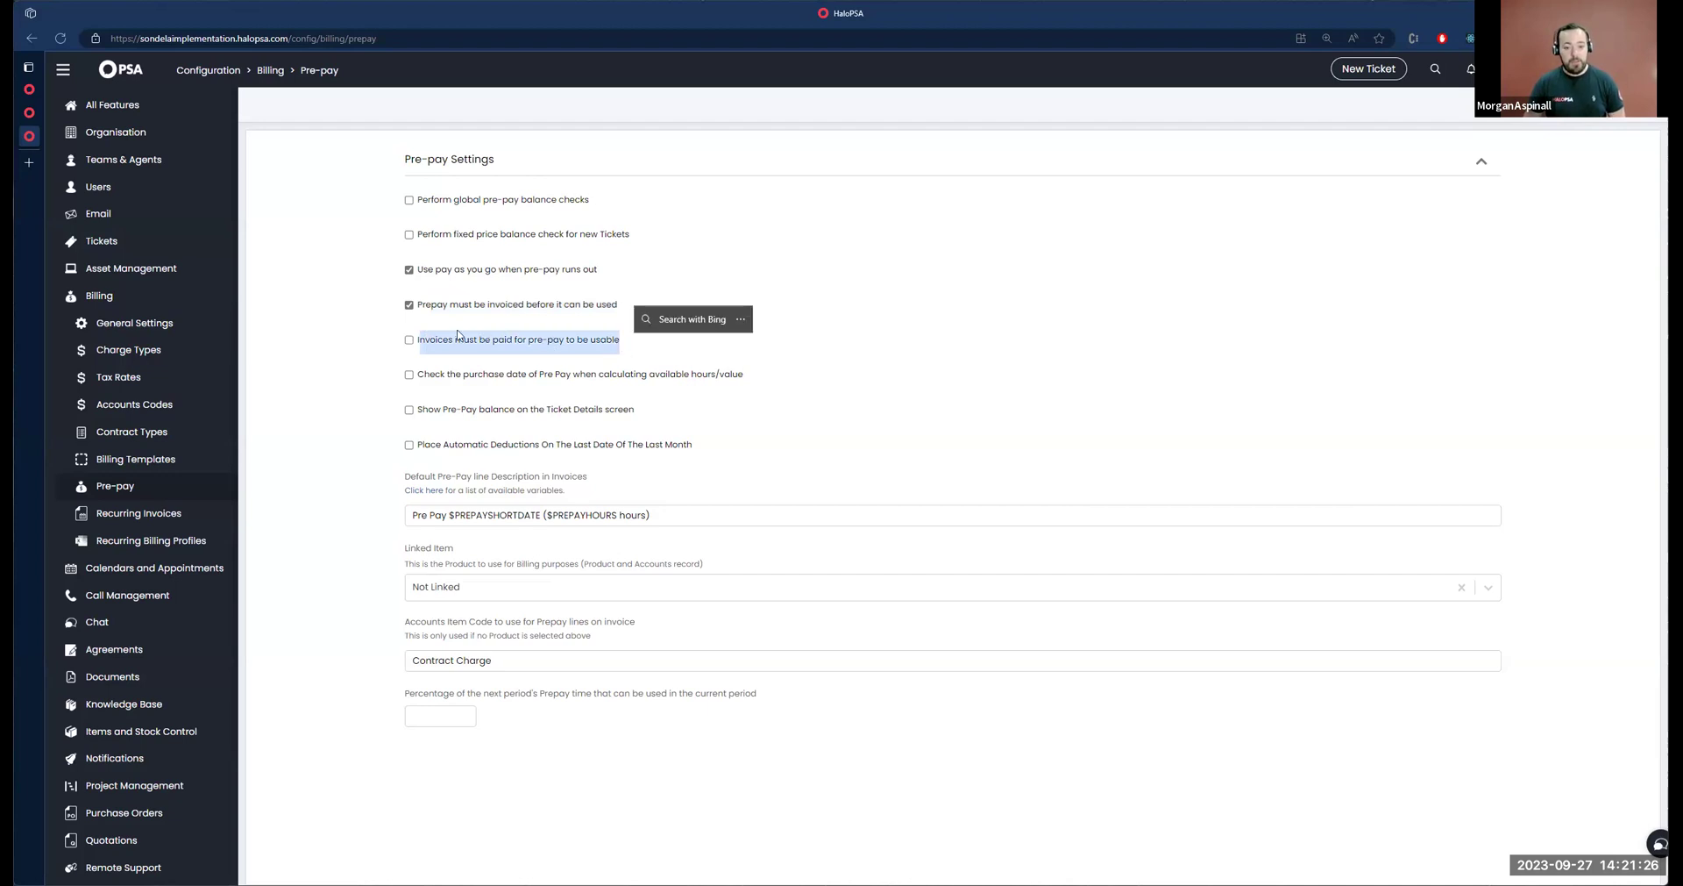
pyautogui.click(409, 341)
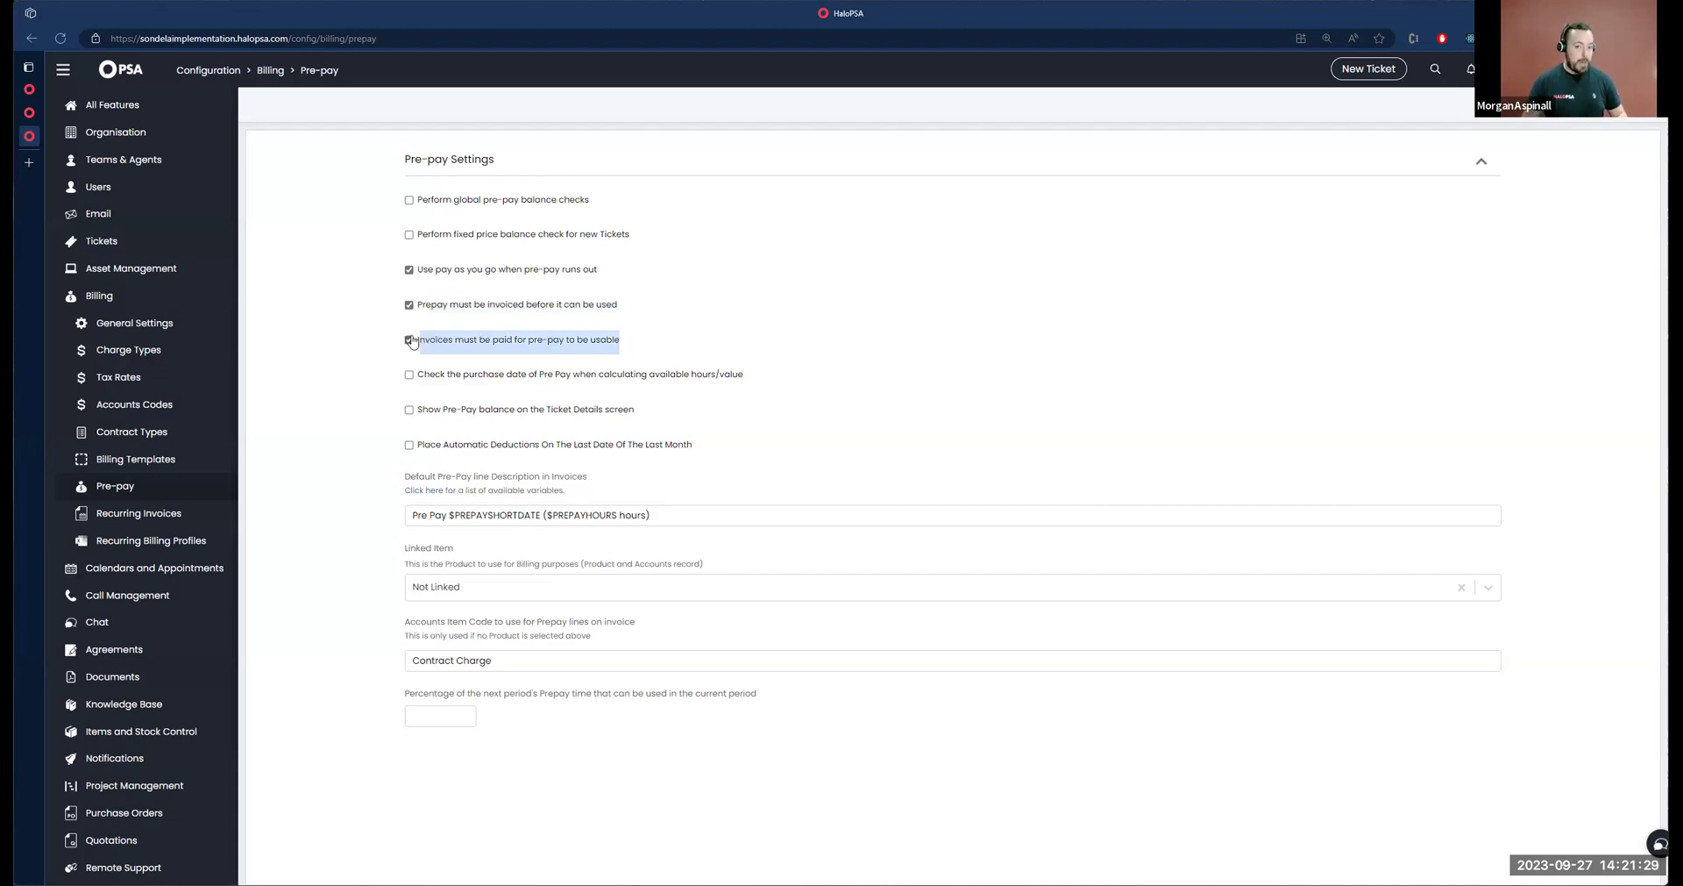
pyautogui.moveTo(616, 351); pyautogui.dragTo(599, 343)
pyautogui.moveTo(462, 350); pyautogui.dragTo(413, 347)
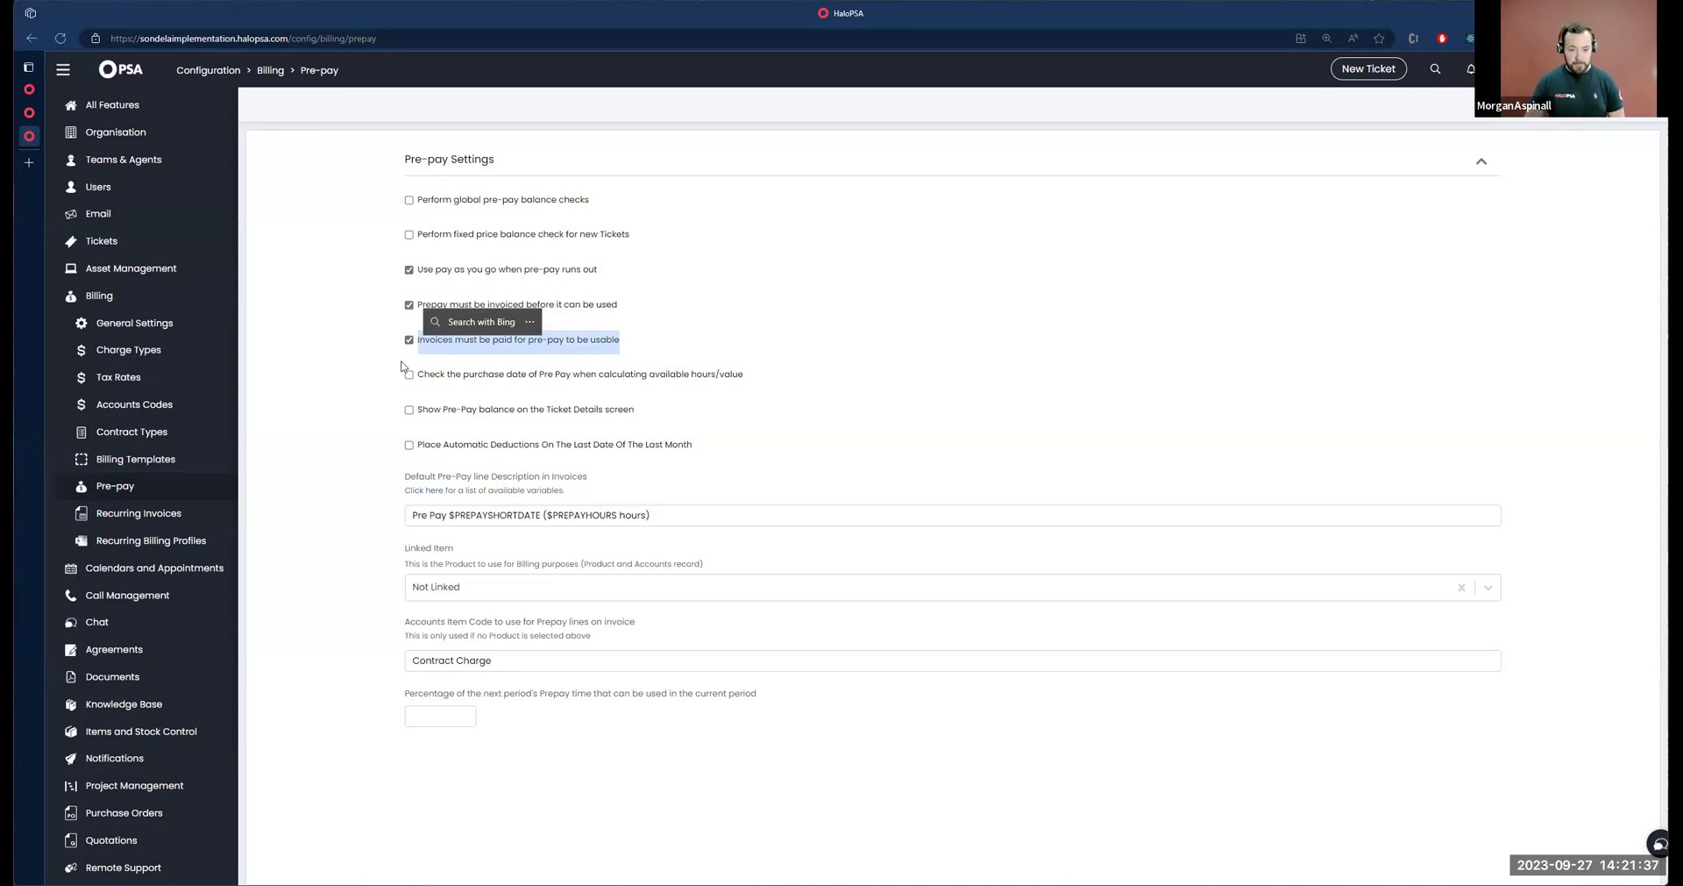
pyautogui.click(403, 363)
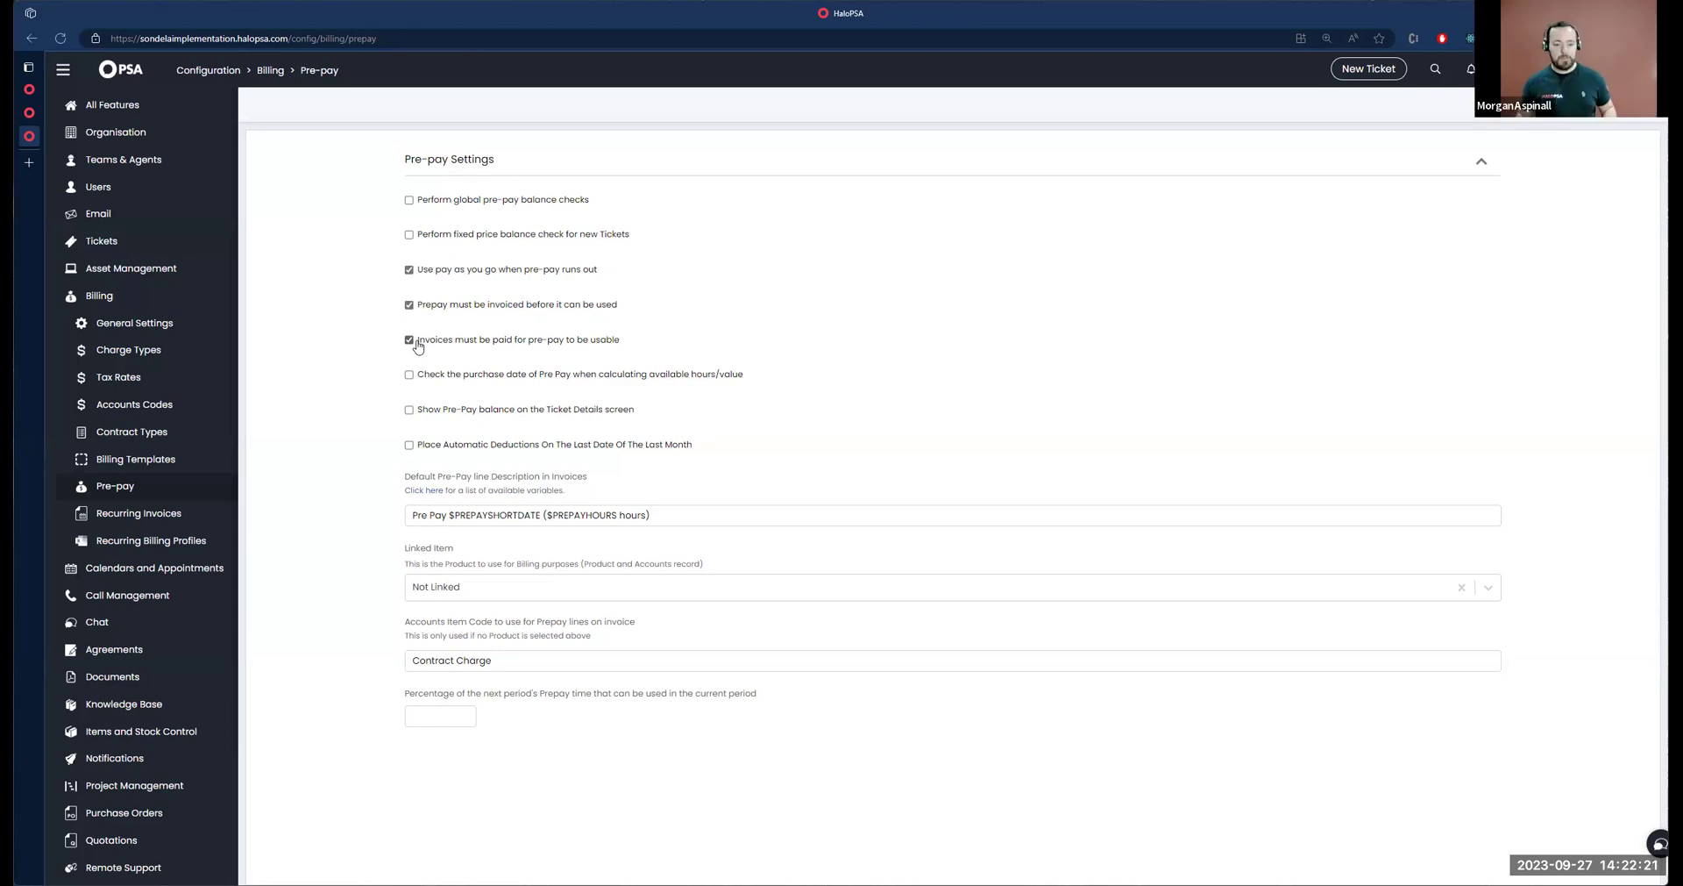
# Examine the default pre-pay line description for invoices and its date and hours variables
pyautogui.moveTo(410, 476); pyautogui.dragTo(645, 480)
pyautogui.moveTo(409, 514); pyautogui.dragTo(682, 514)
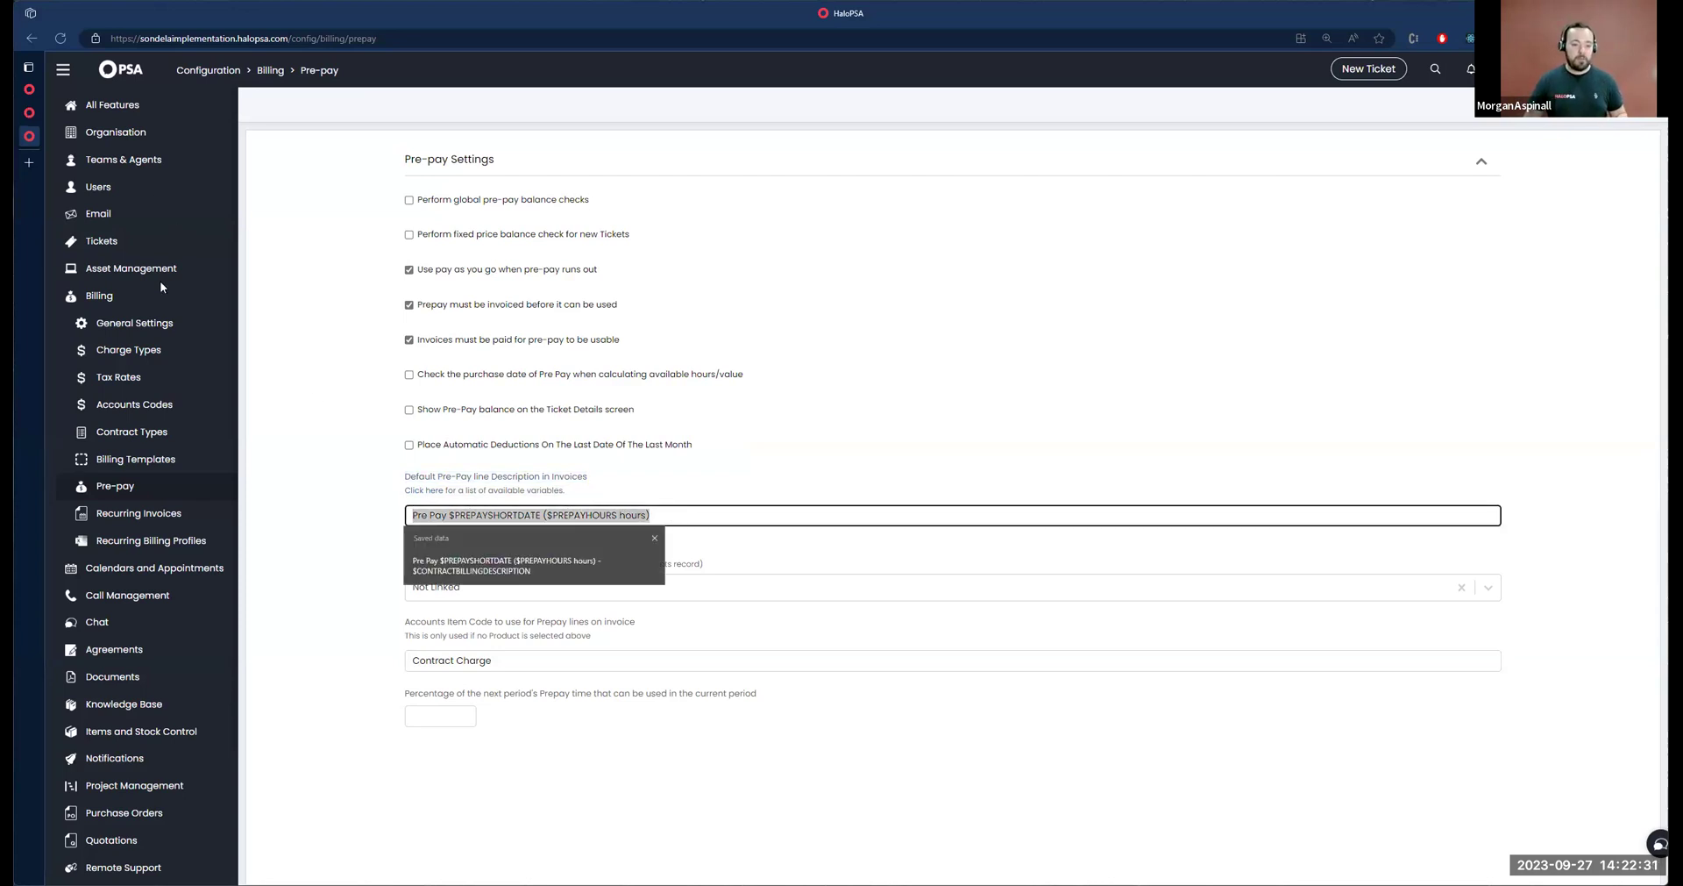
pyautogui.click(29, 112)
pyautogui.click(55, 136)
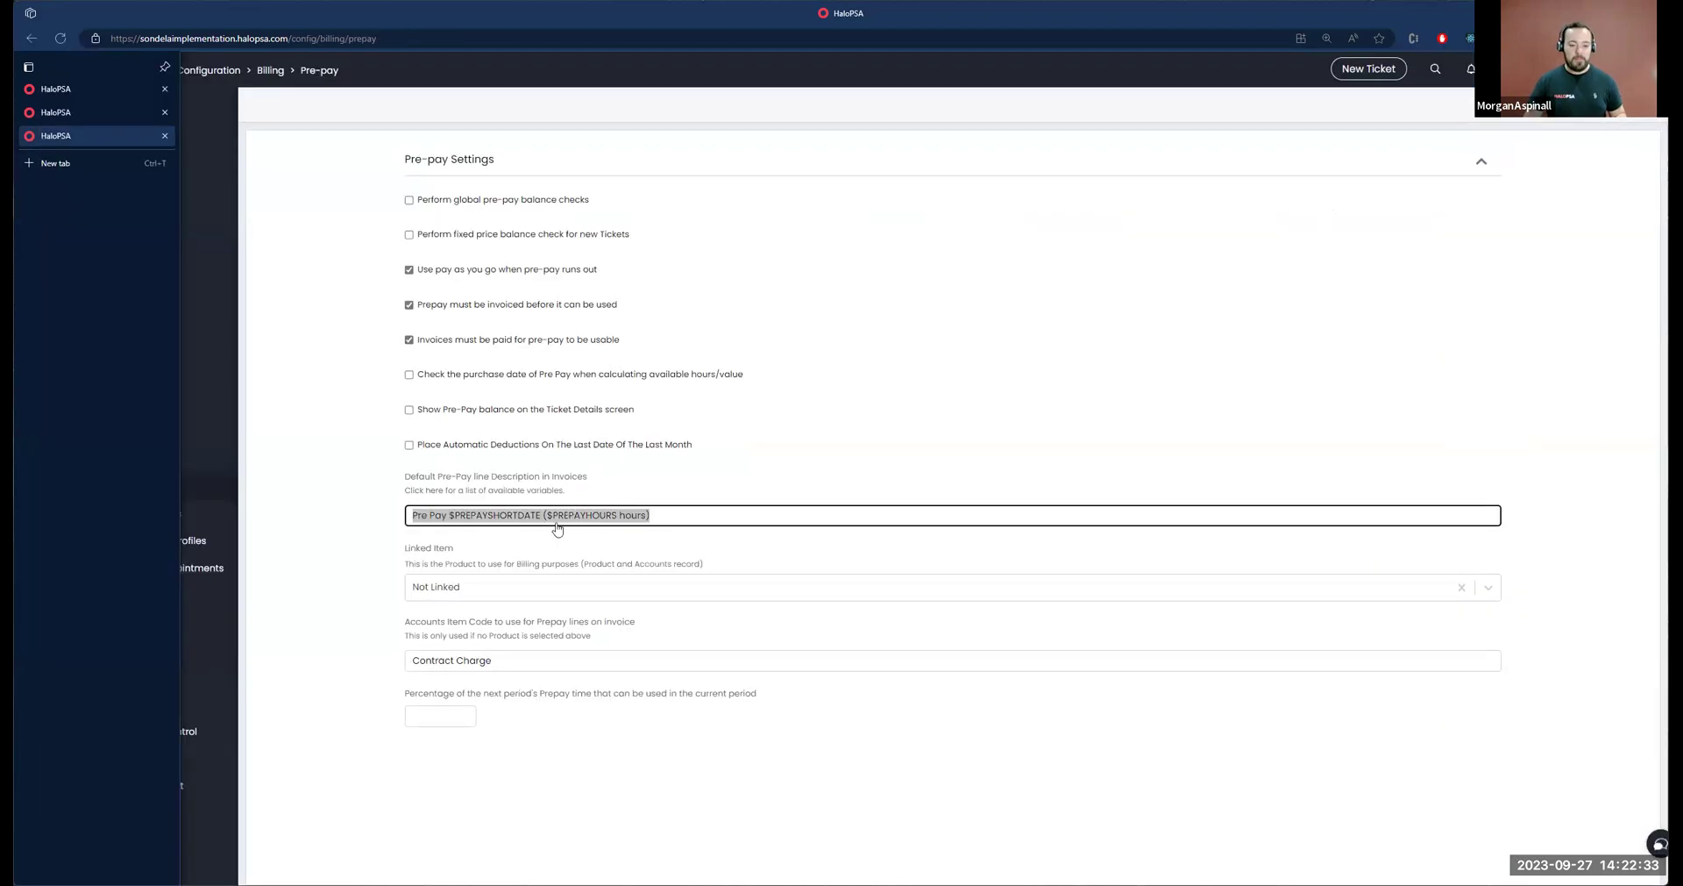
pyautogui.moveTo(454, 515); pyautogui.dragTo(605, 515)
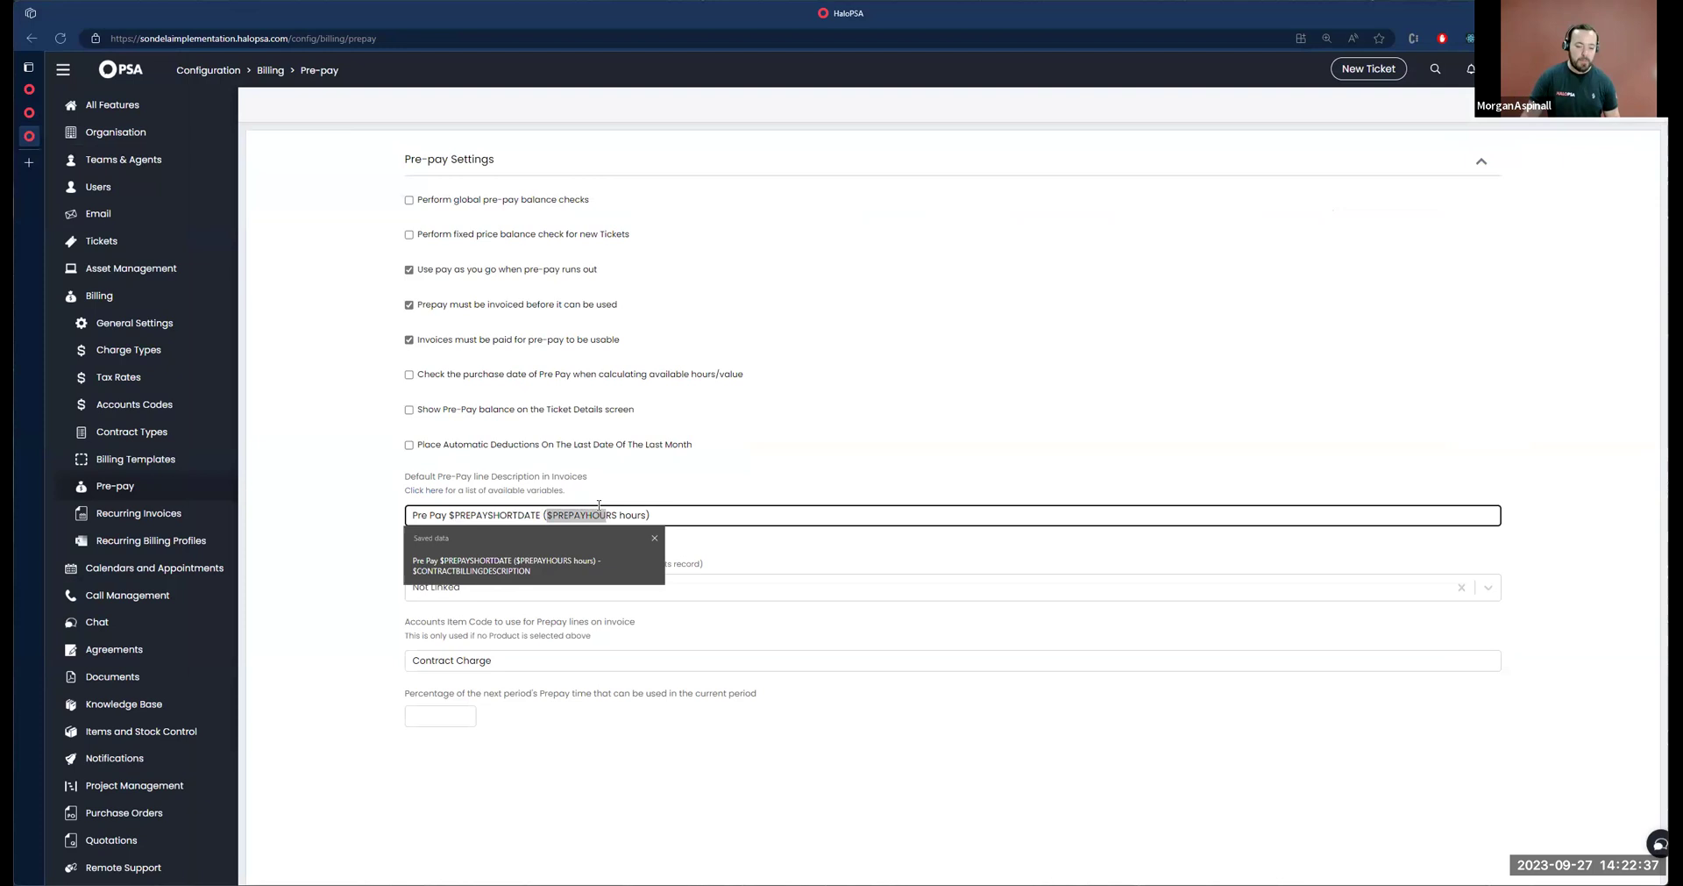
pyautogui.click(363, 619)
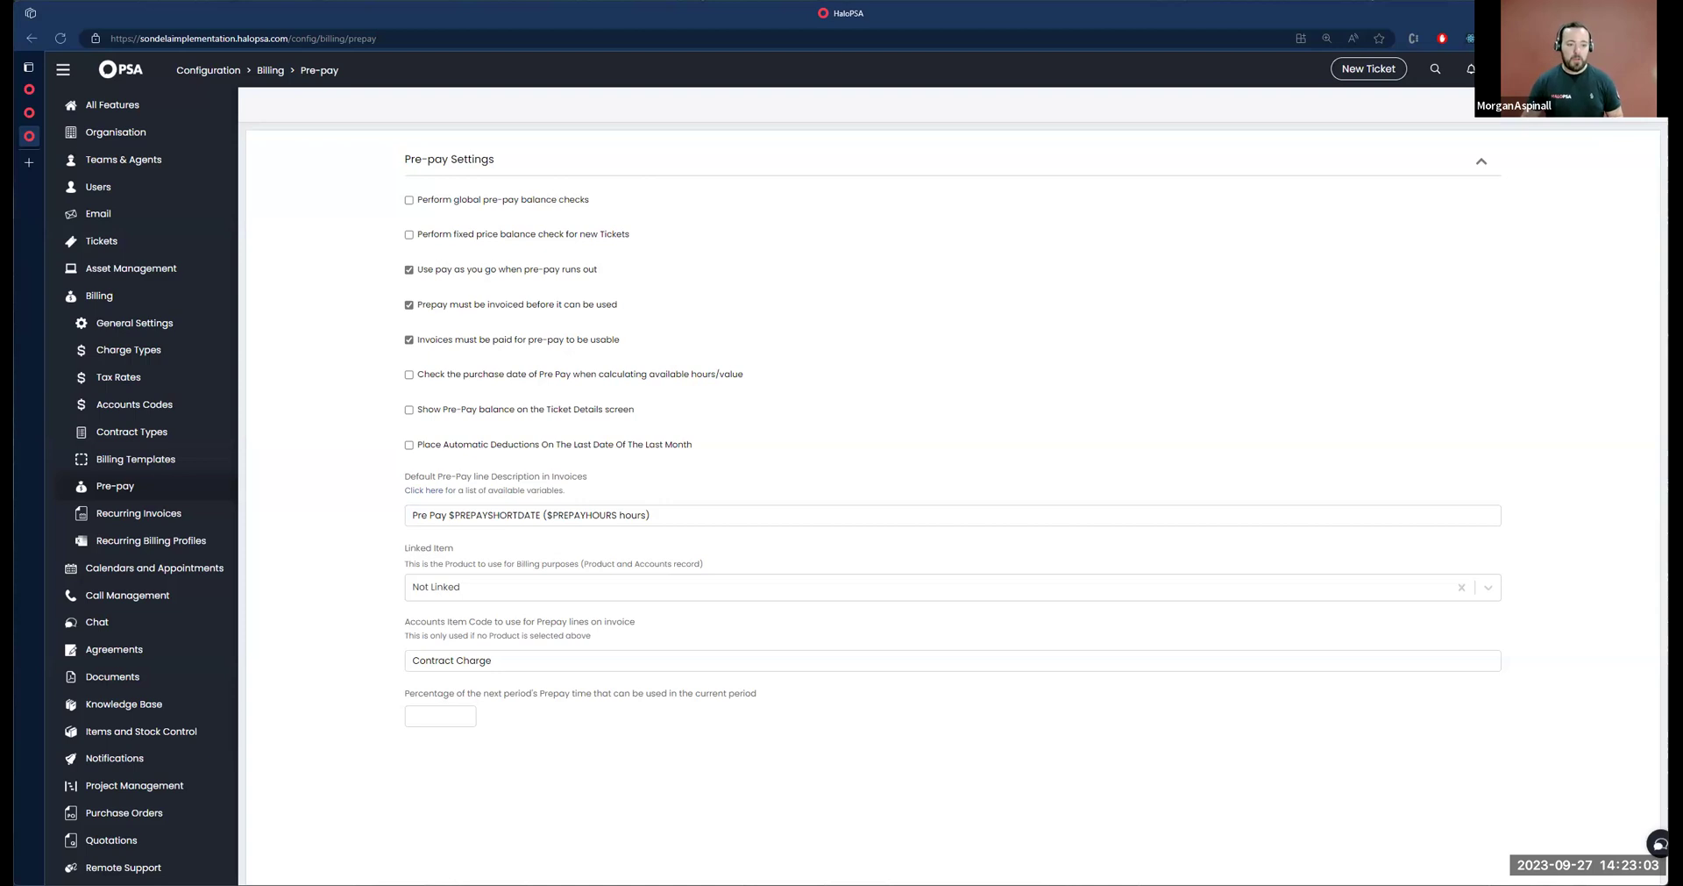
# Return to the customer agreements and open the pre-pay agreement of Mario and Luigi's Pizza Place
pyautogui.click(29, 90)
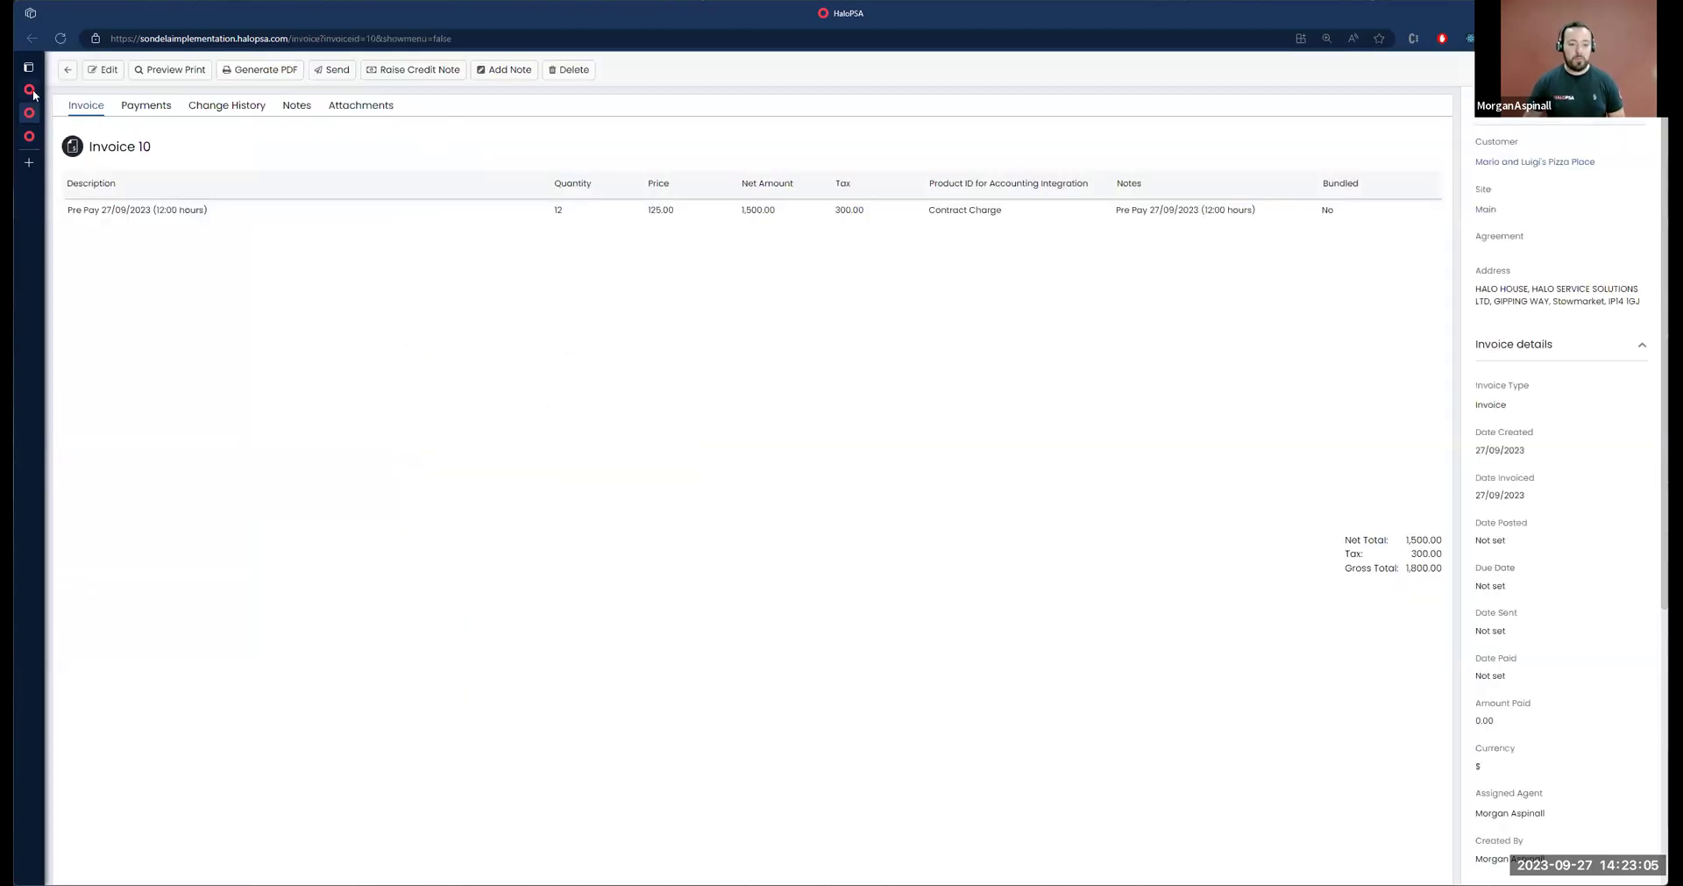
pyautogui.click(29, 91)
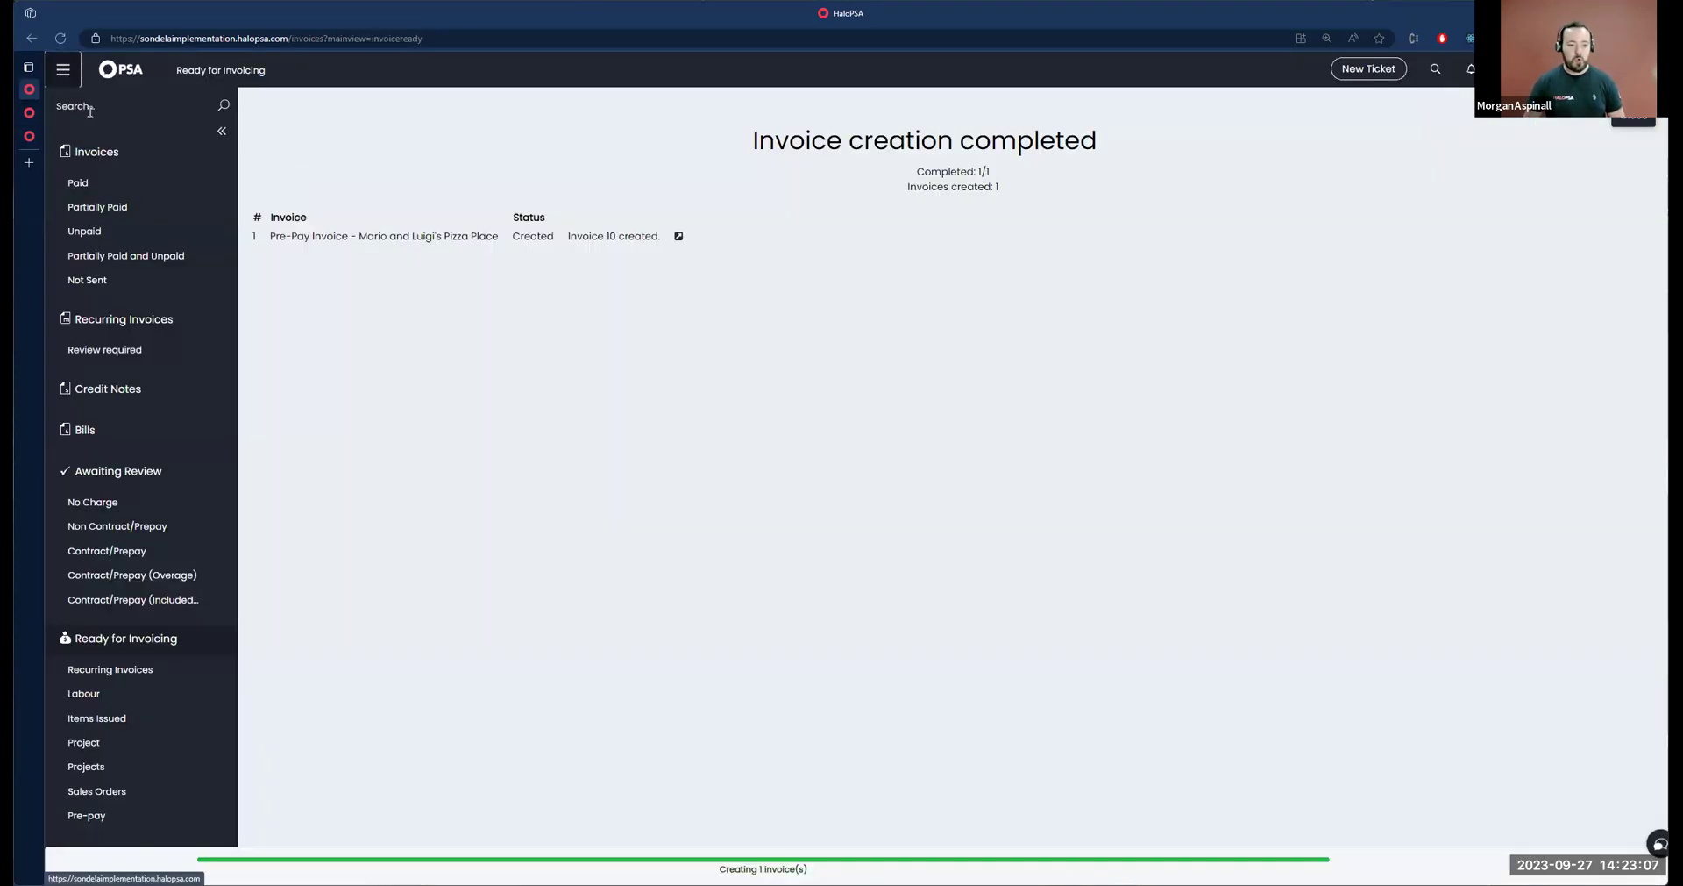
pyautogui.click(62, 70)
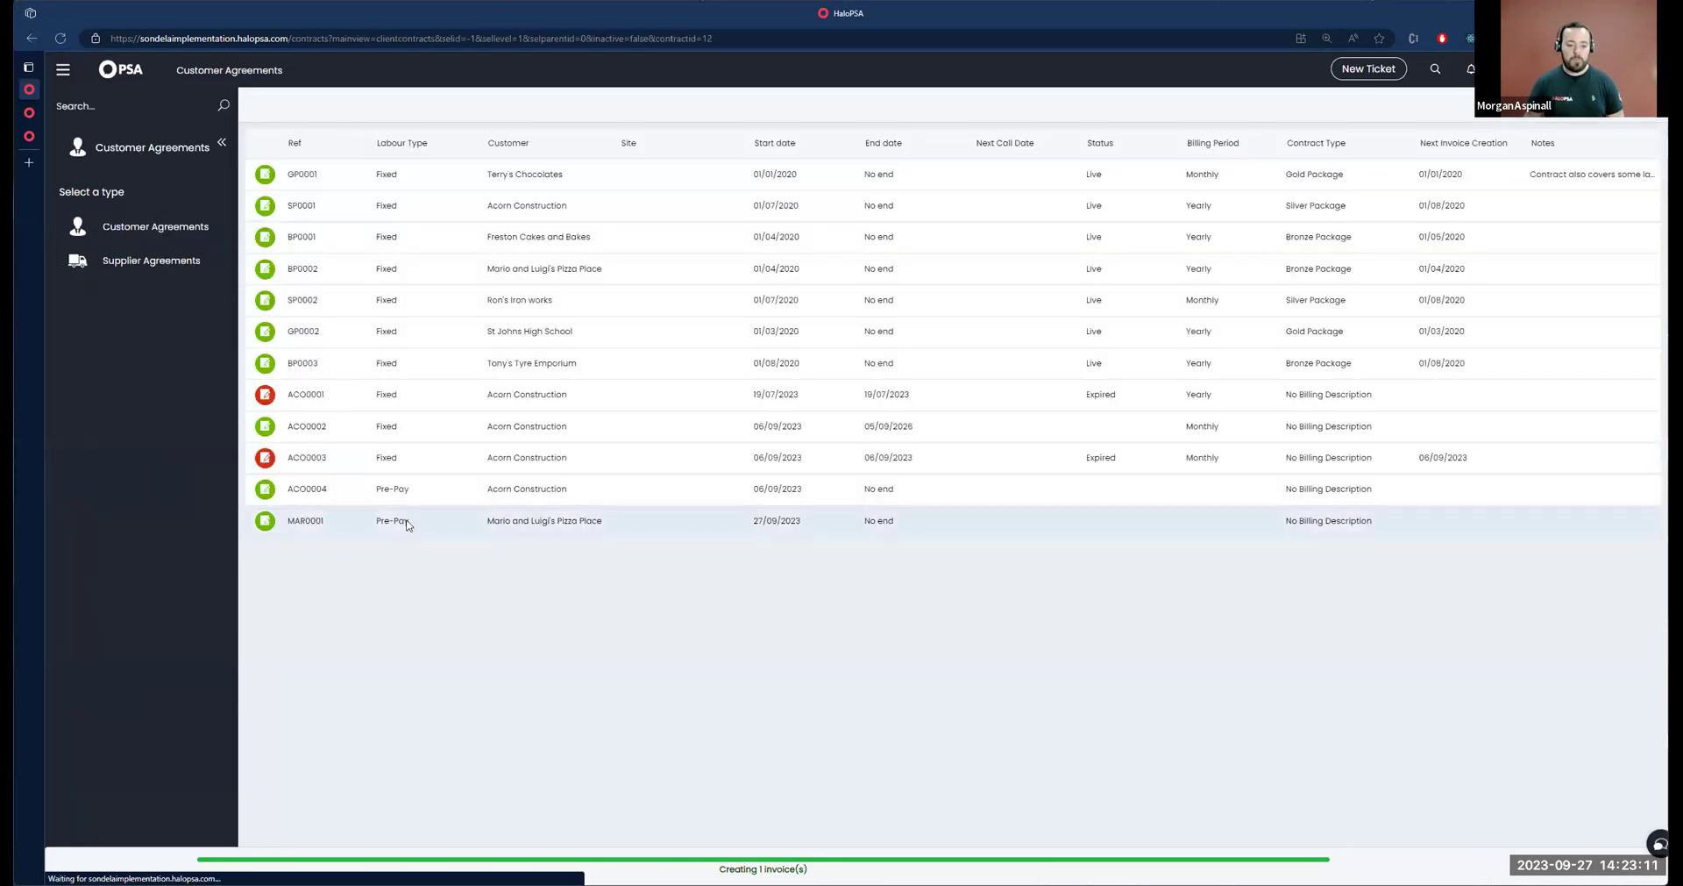
pyautogui.click(404, 521)
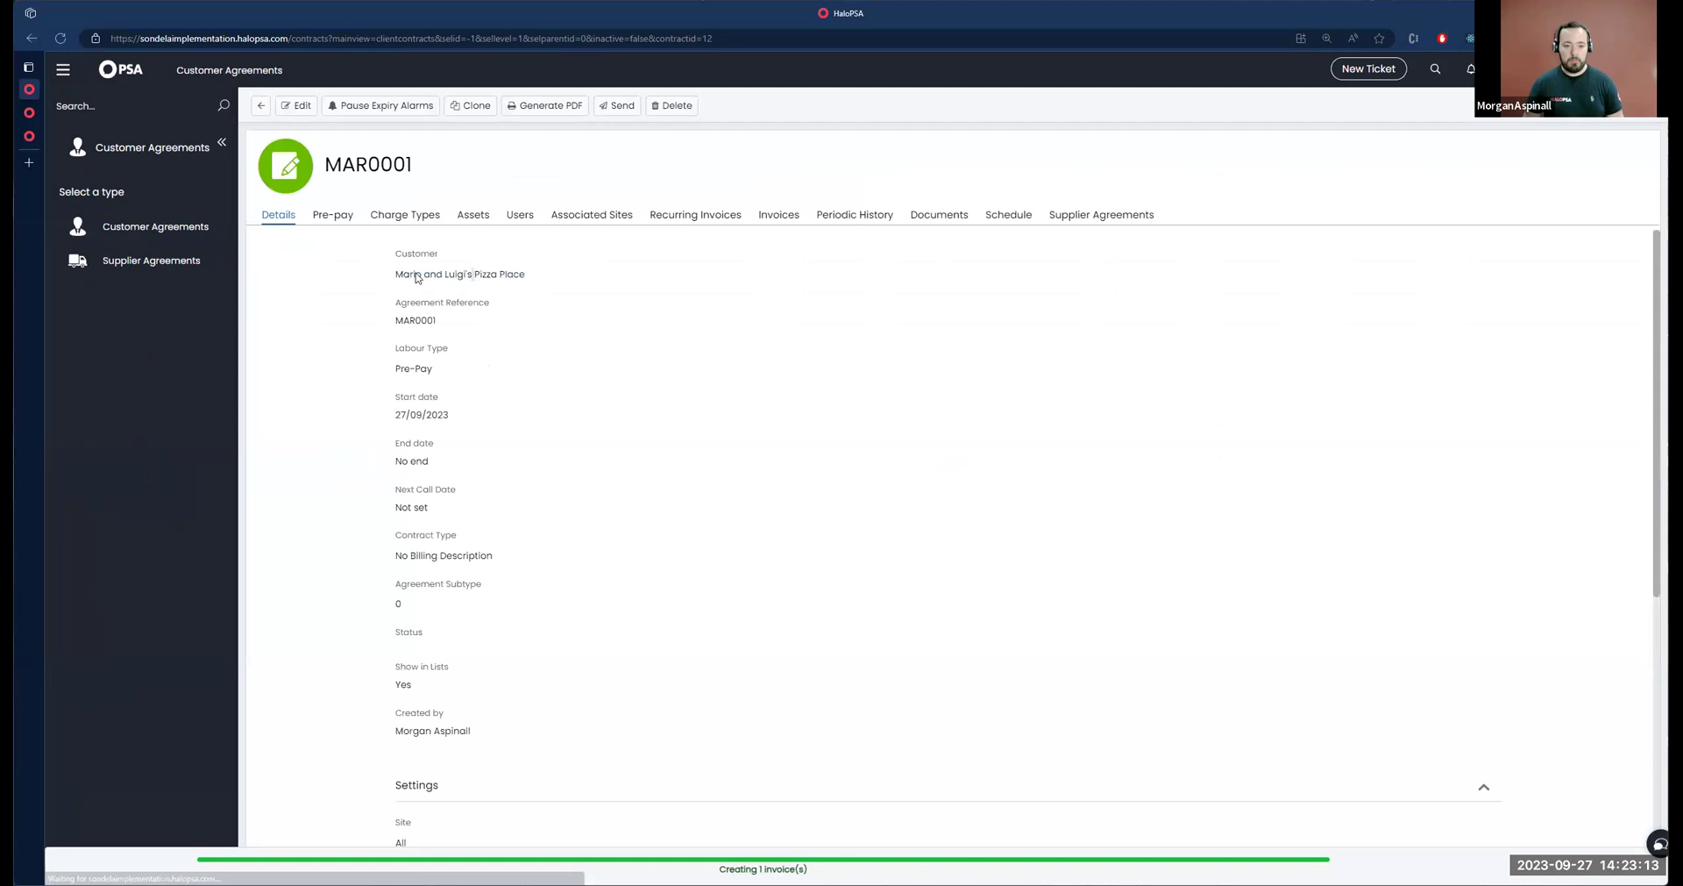
# View the customer record linked to the agreement, look through its available sections, and close it again
pyautogui.click(474, 274)
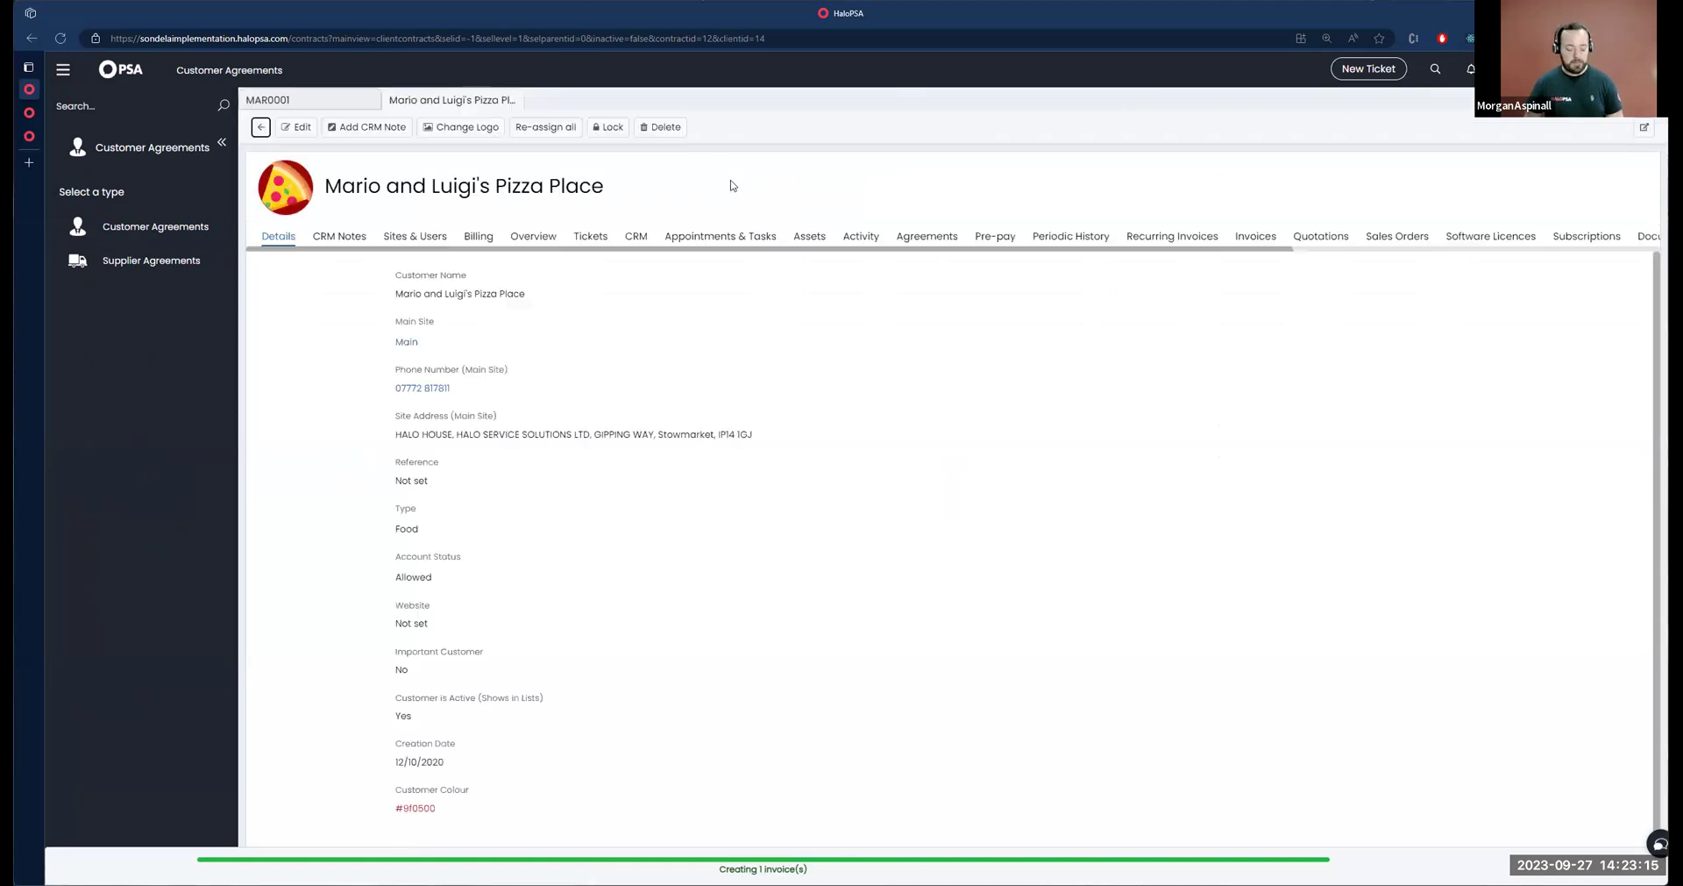
pyautogui.hscroll(5, 676, 235)
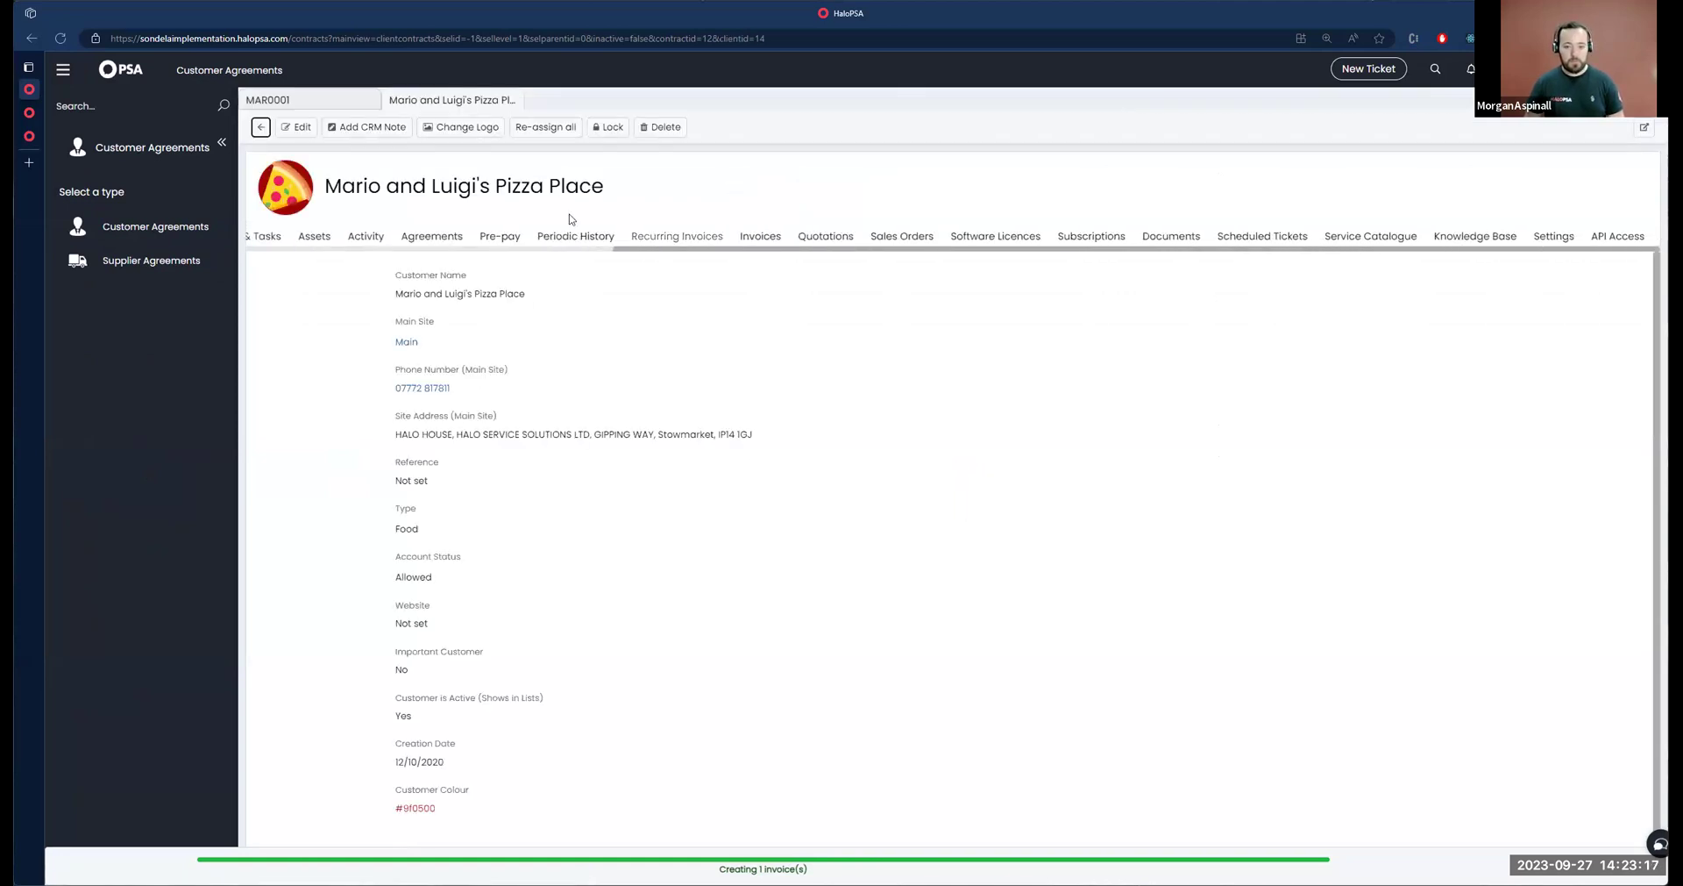
pyautogui.hscroll(-5, 1341, 235)
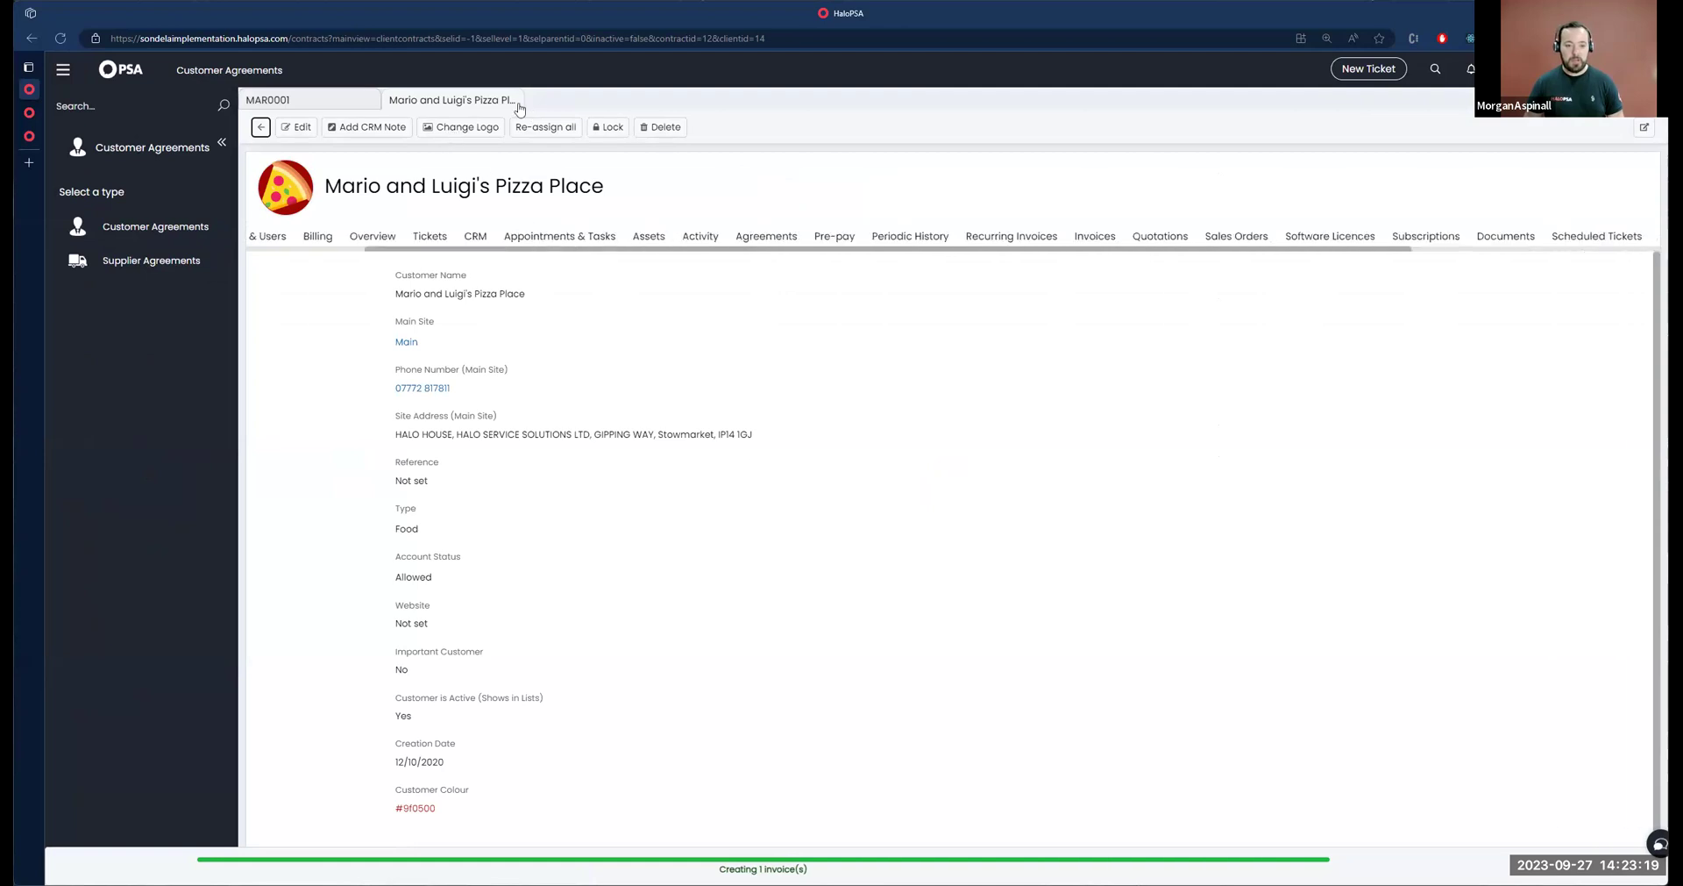
pyautogui.click(510, 101)
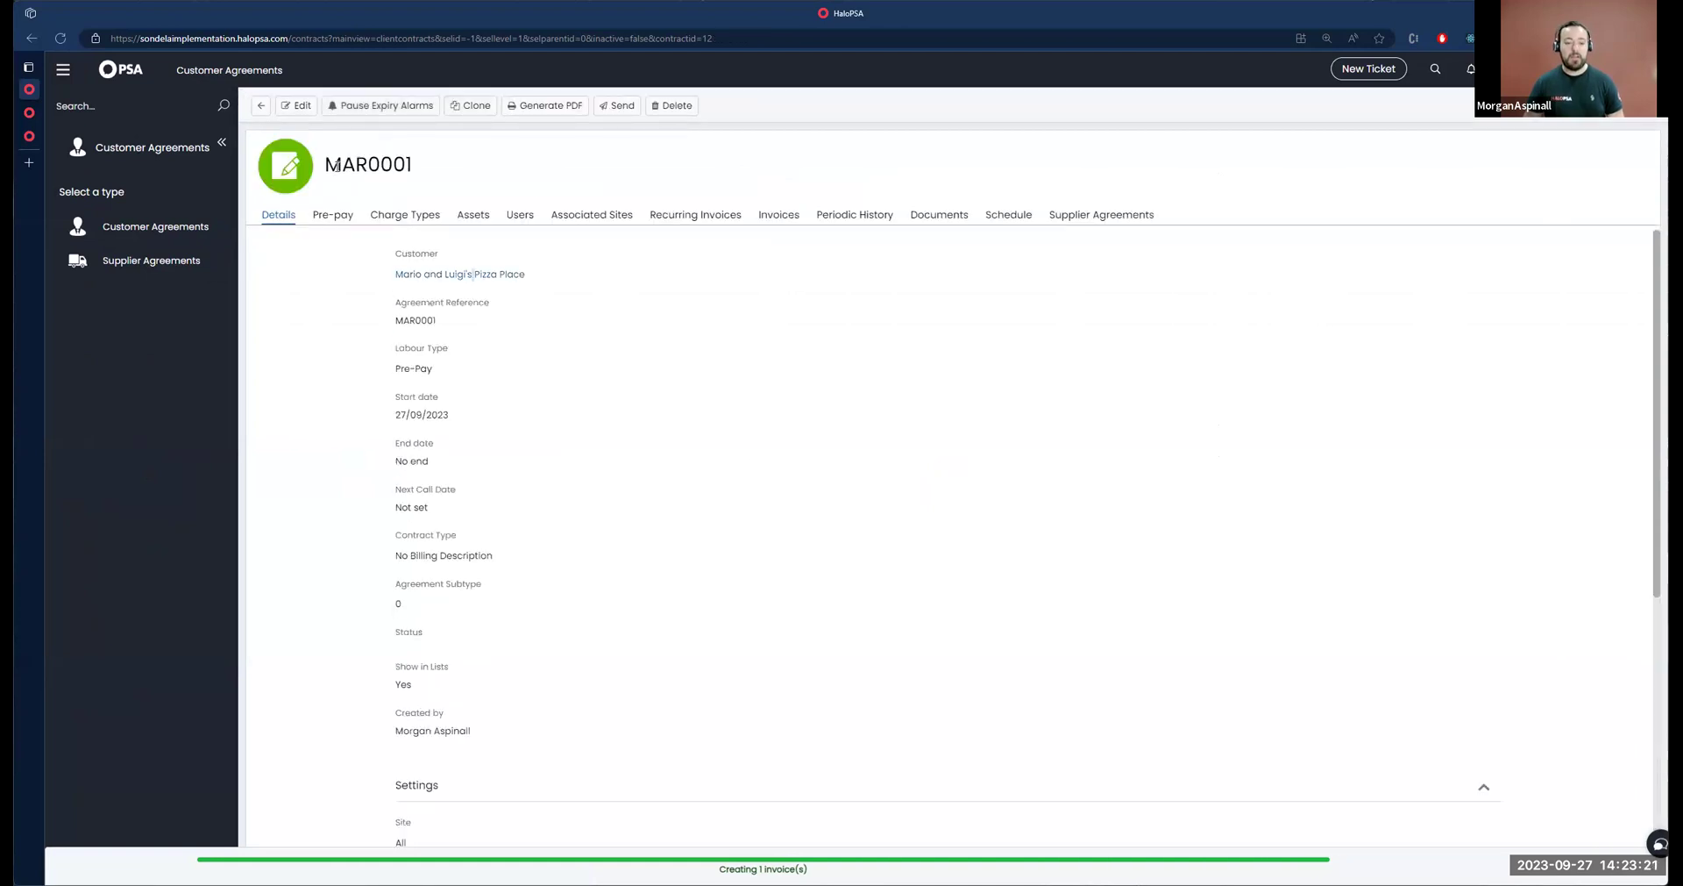
# Add a billing plan combination for the Remote Support charge type to the agreement and save it
pyautogui.click(386, 165)
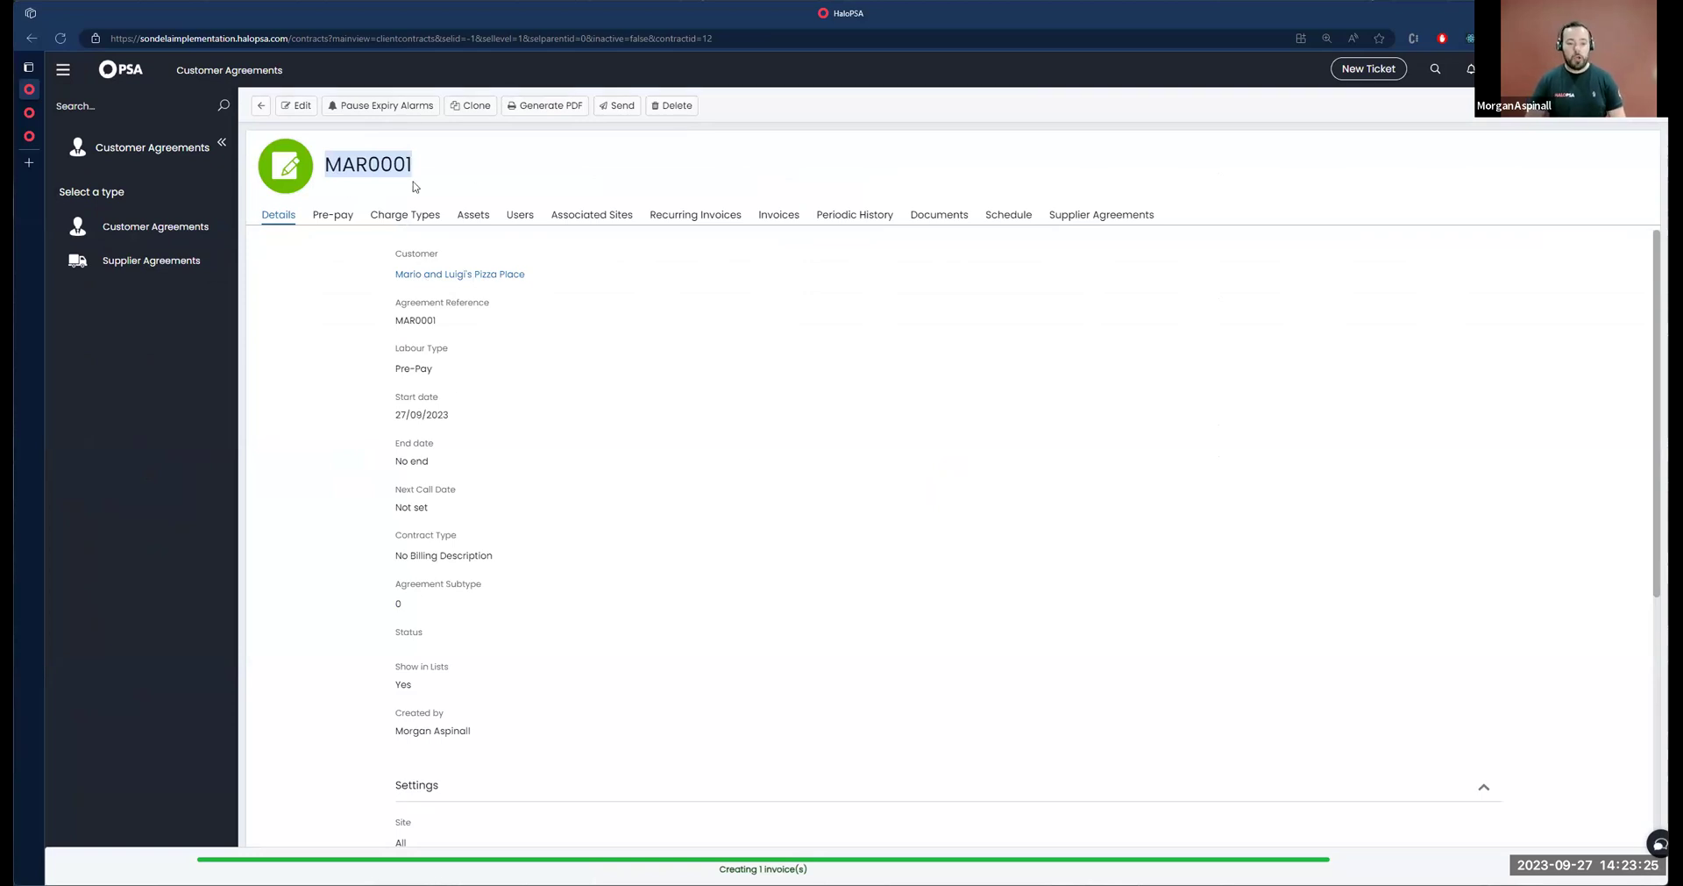
pyautogui.click(387, 216)
pyautogui.click(297, 105)
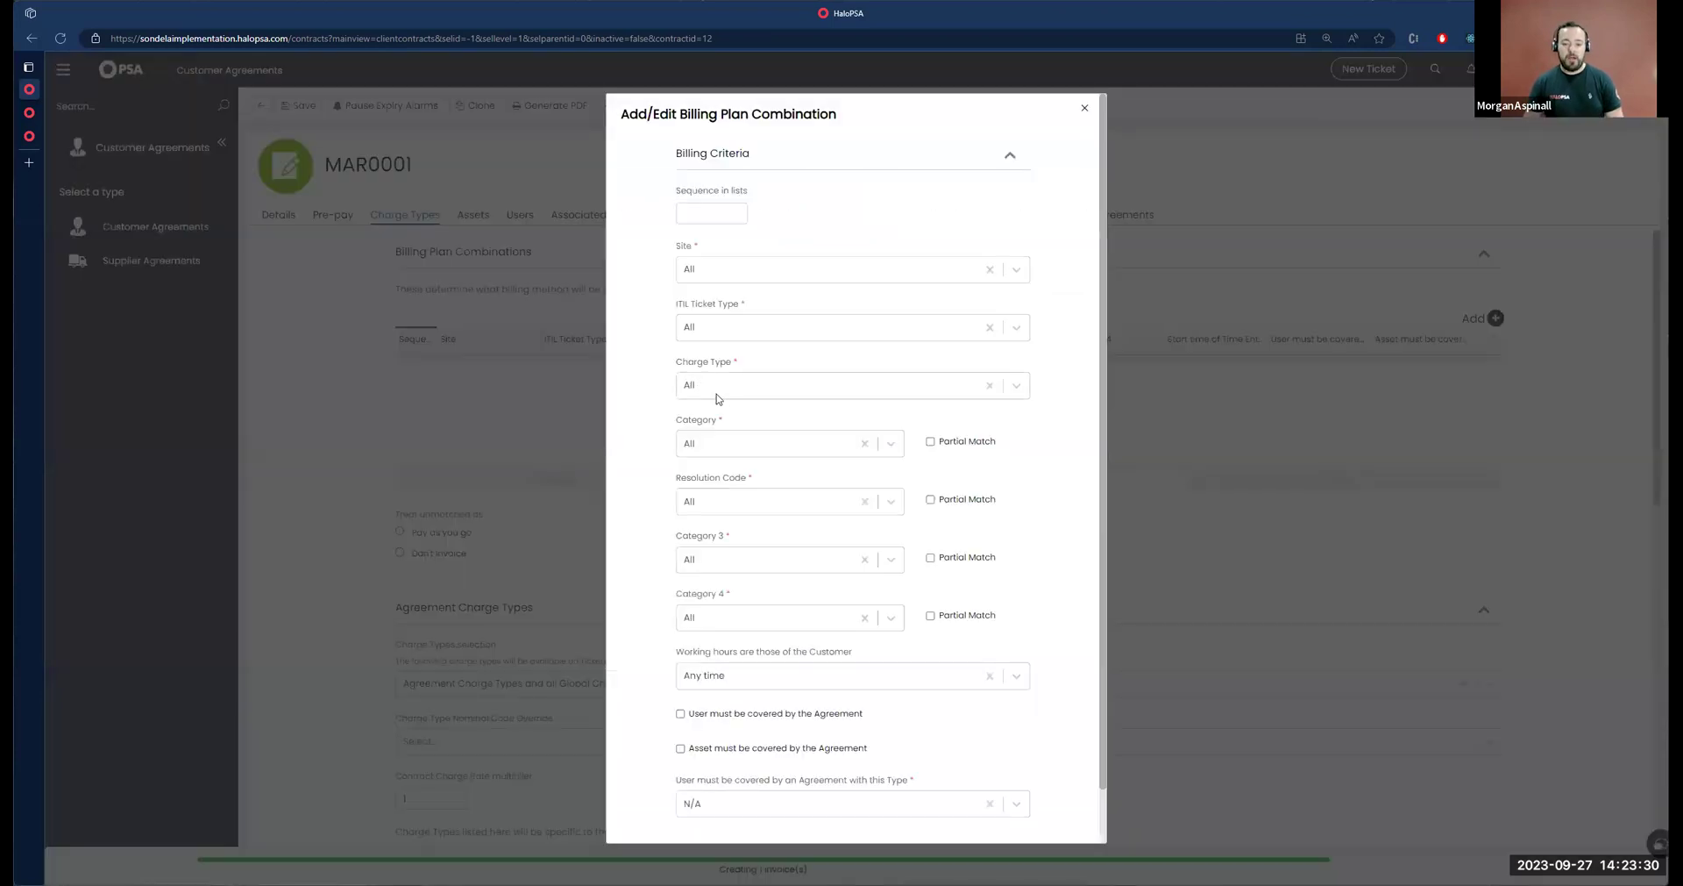
pyautogui.click(718, 393)
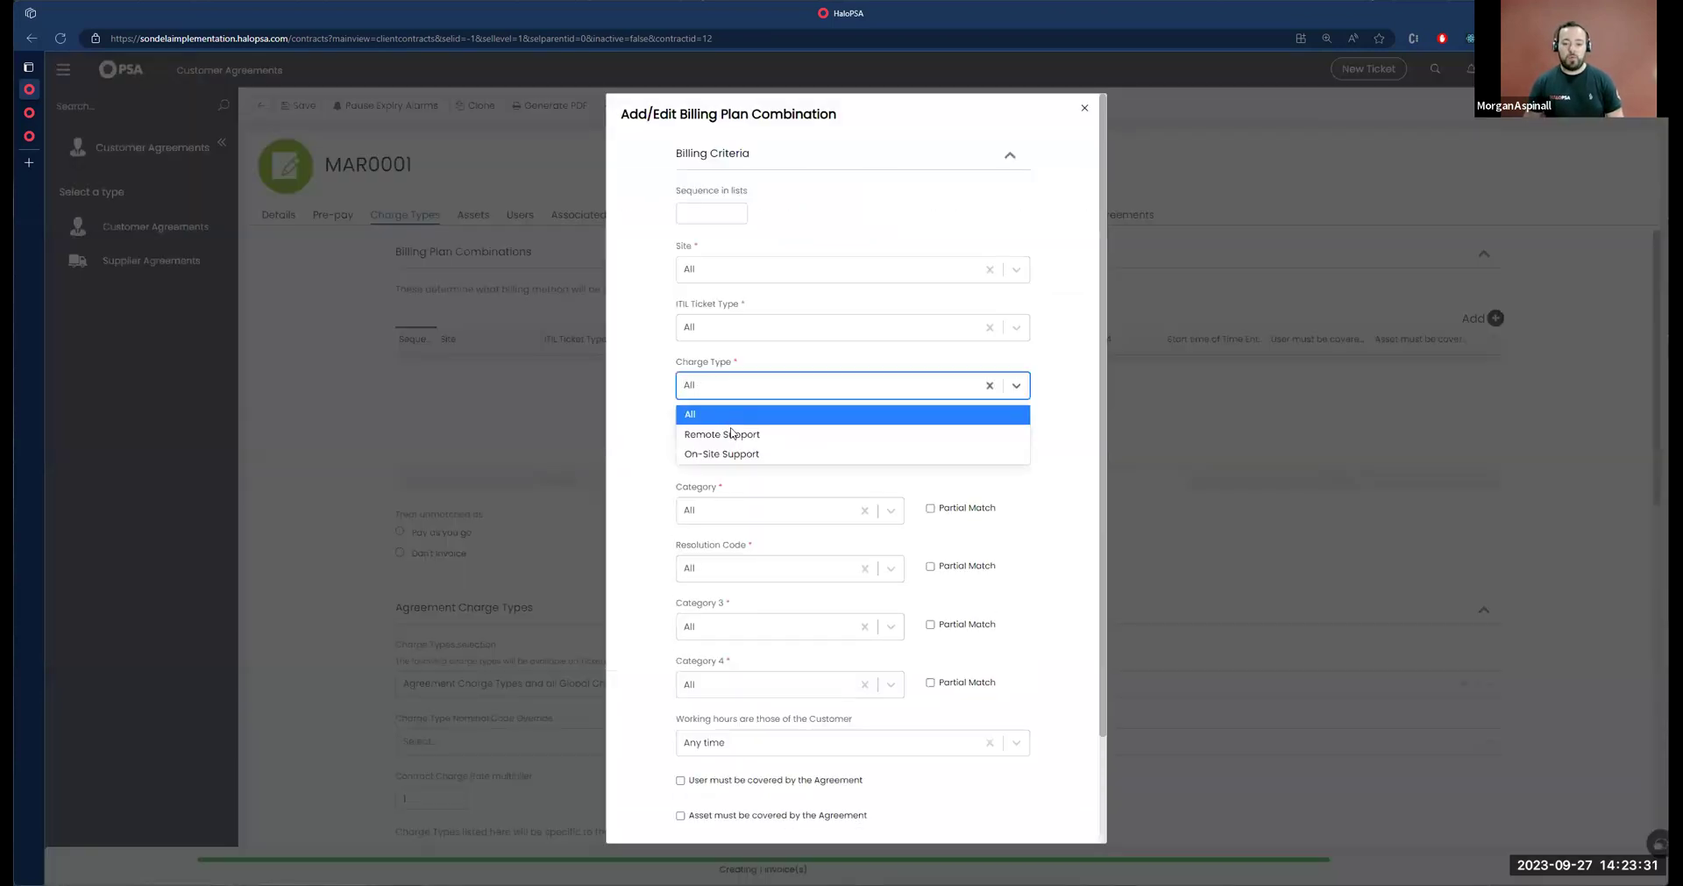
pyautogui.click(732, 433)
pyautogui.scroll(-1, 771, 510)
pyautogui.click(801, 810)
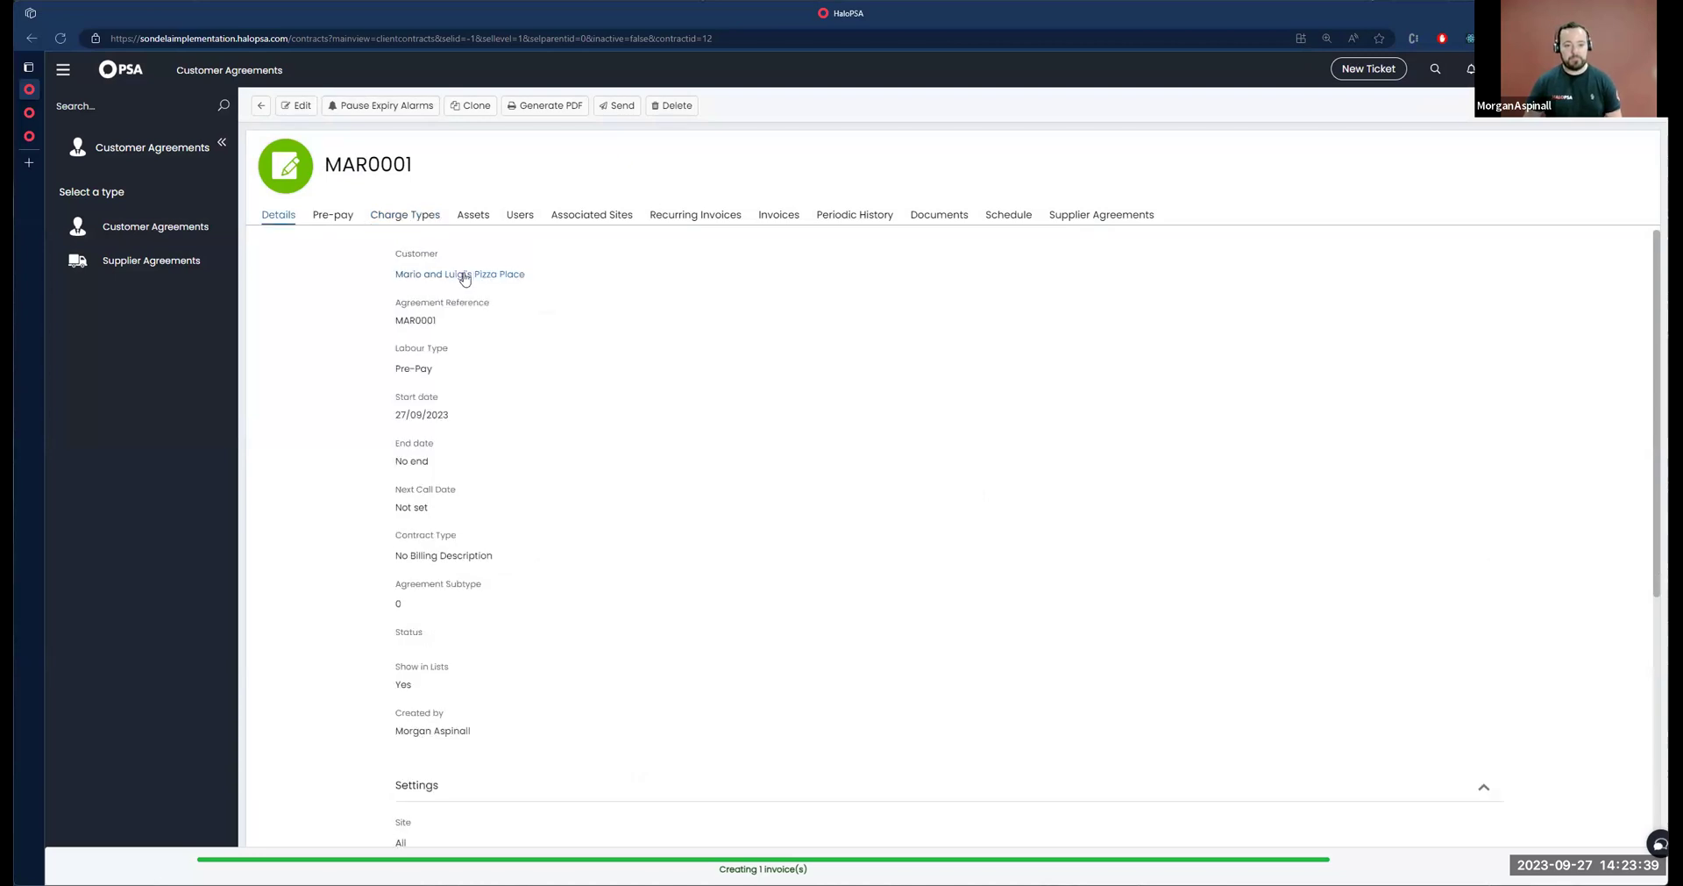
# Open the Mail Chimp Access ticket from the tickets of the agreement's customer
pyautogui.click(461, 274)
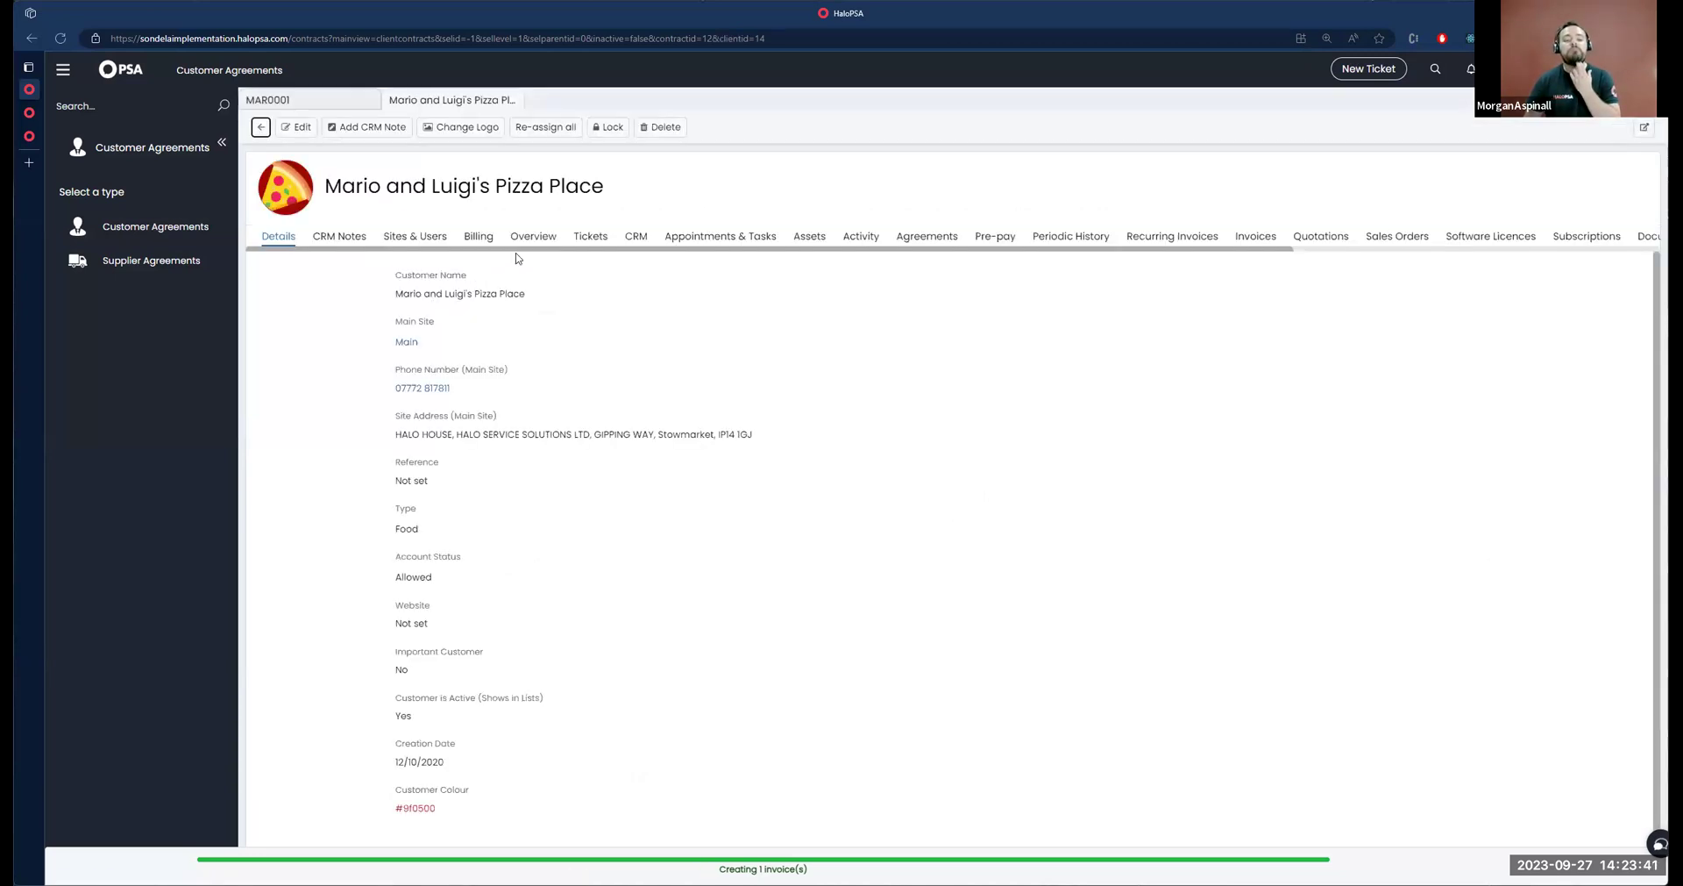
pyautogui.click(587, 237)
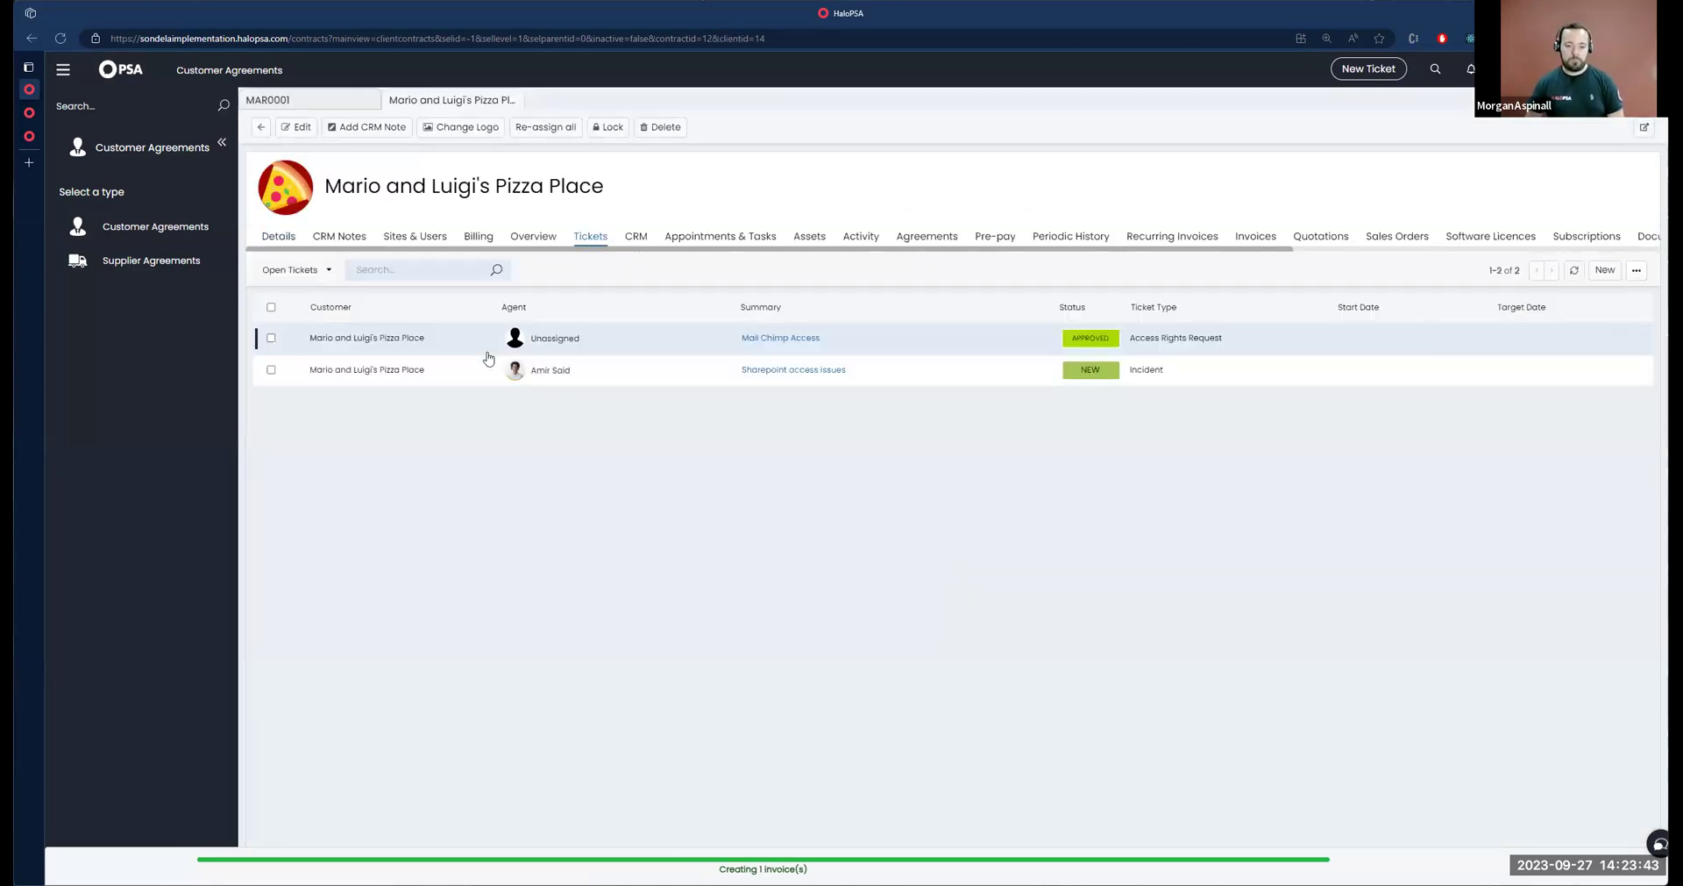
pyautogui.click(488, 348)
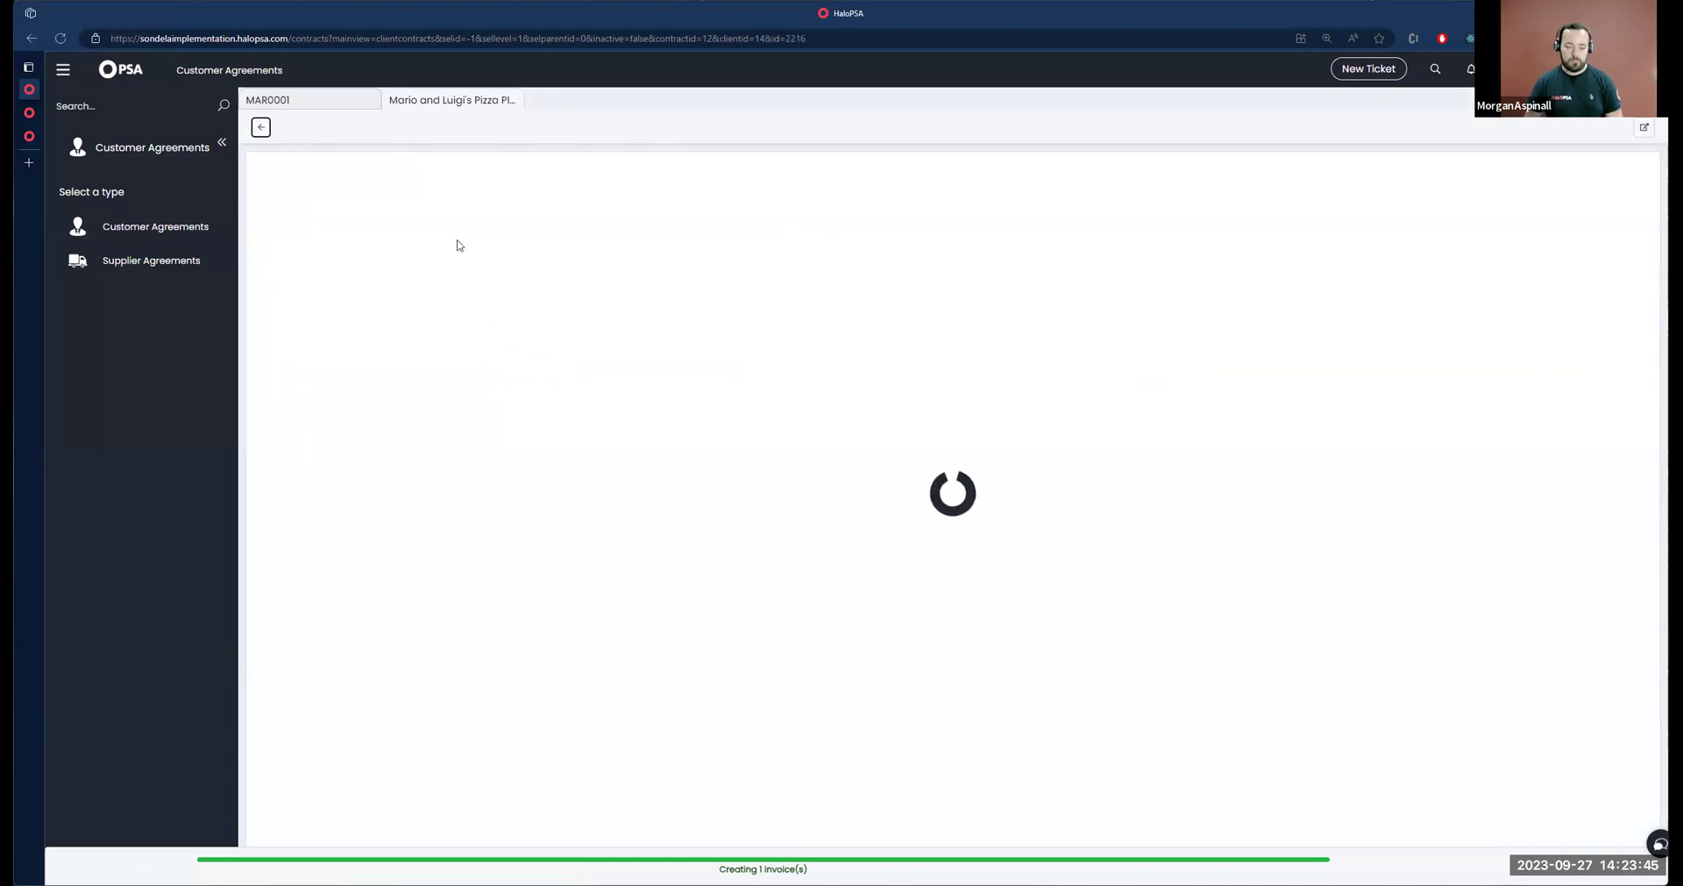
# Add a private note "Inv" to the ticket with one hour taken, charge type Remote Support and status In Progress
pyautogui.click(399, 127)
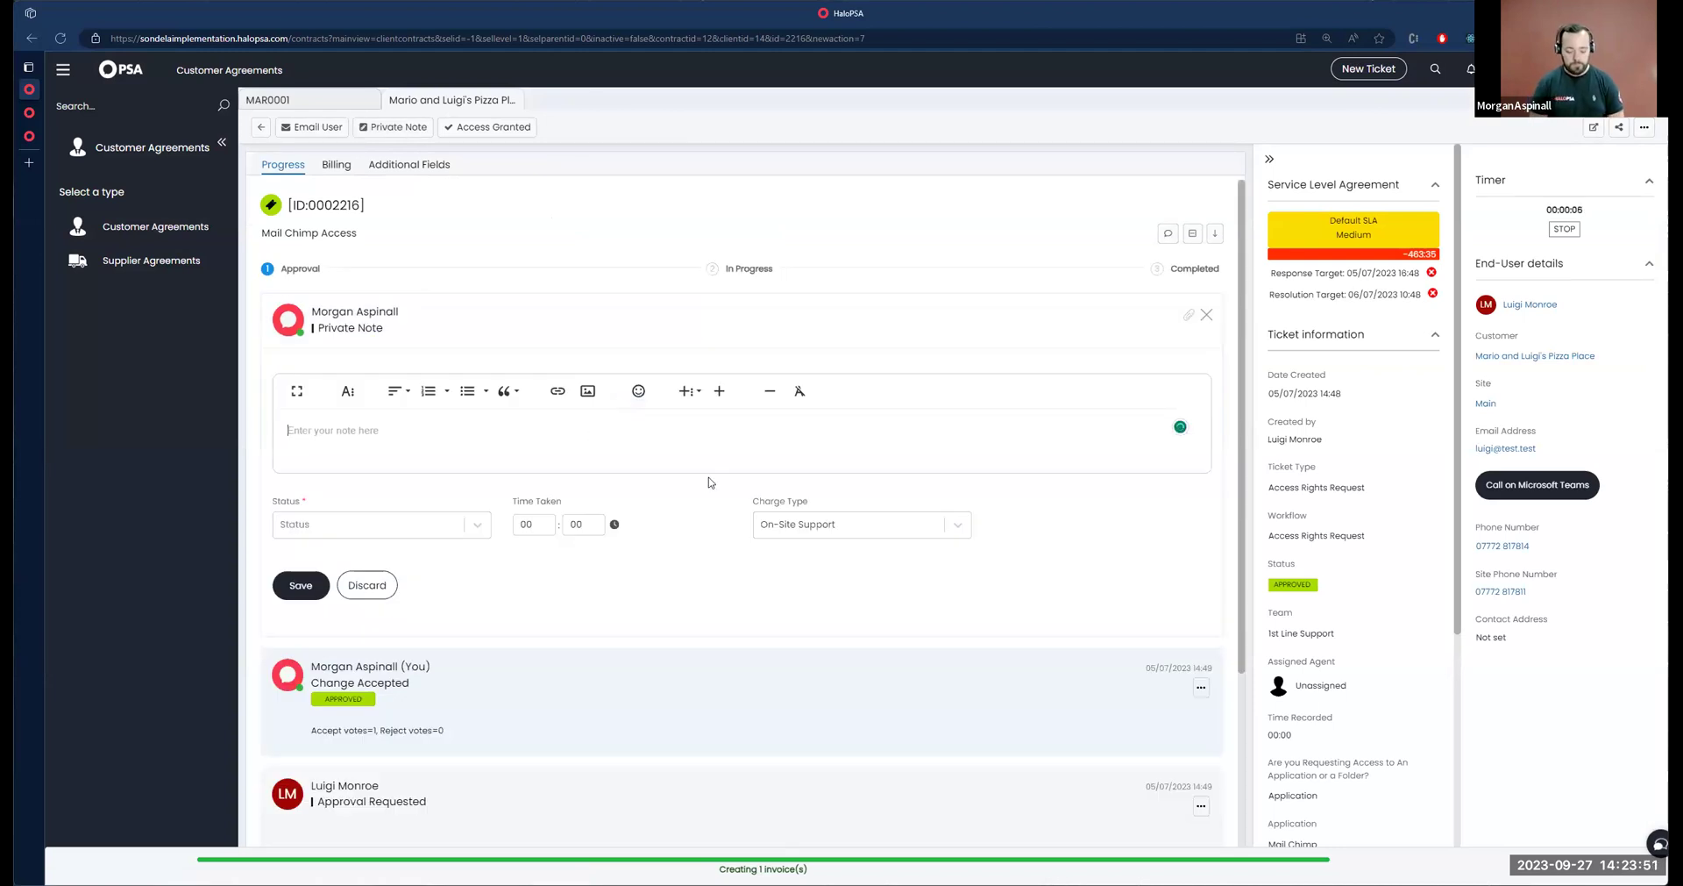
pyautogui.write('Inb')
pyautogui.write('v')
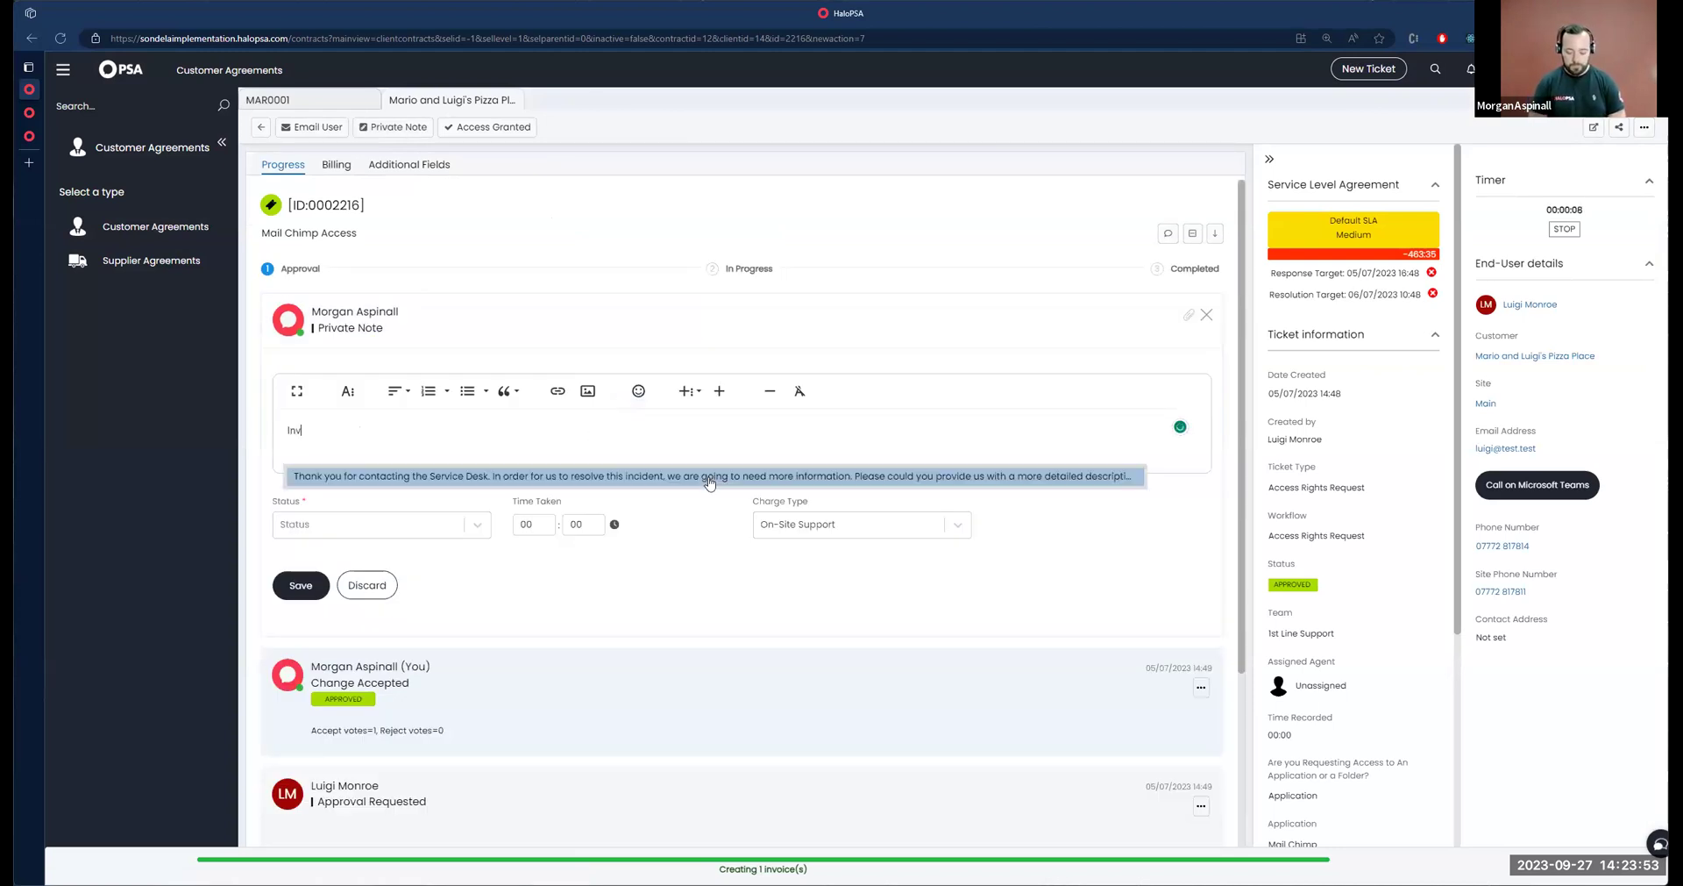
pyautogui.click(885, 524)
pyautogui.click(802, 573)
pyautogui.click(527, 525)
pyautogui.write('1')
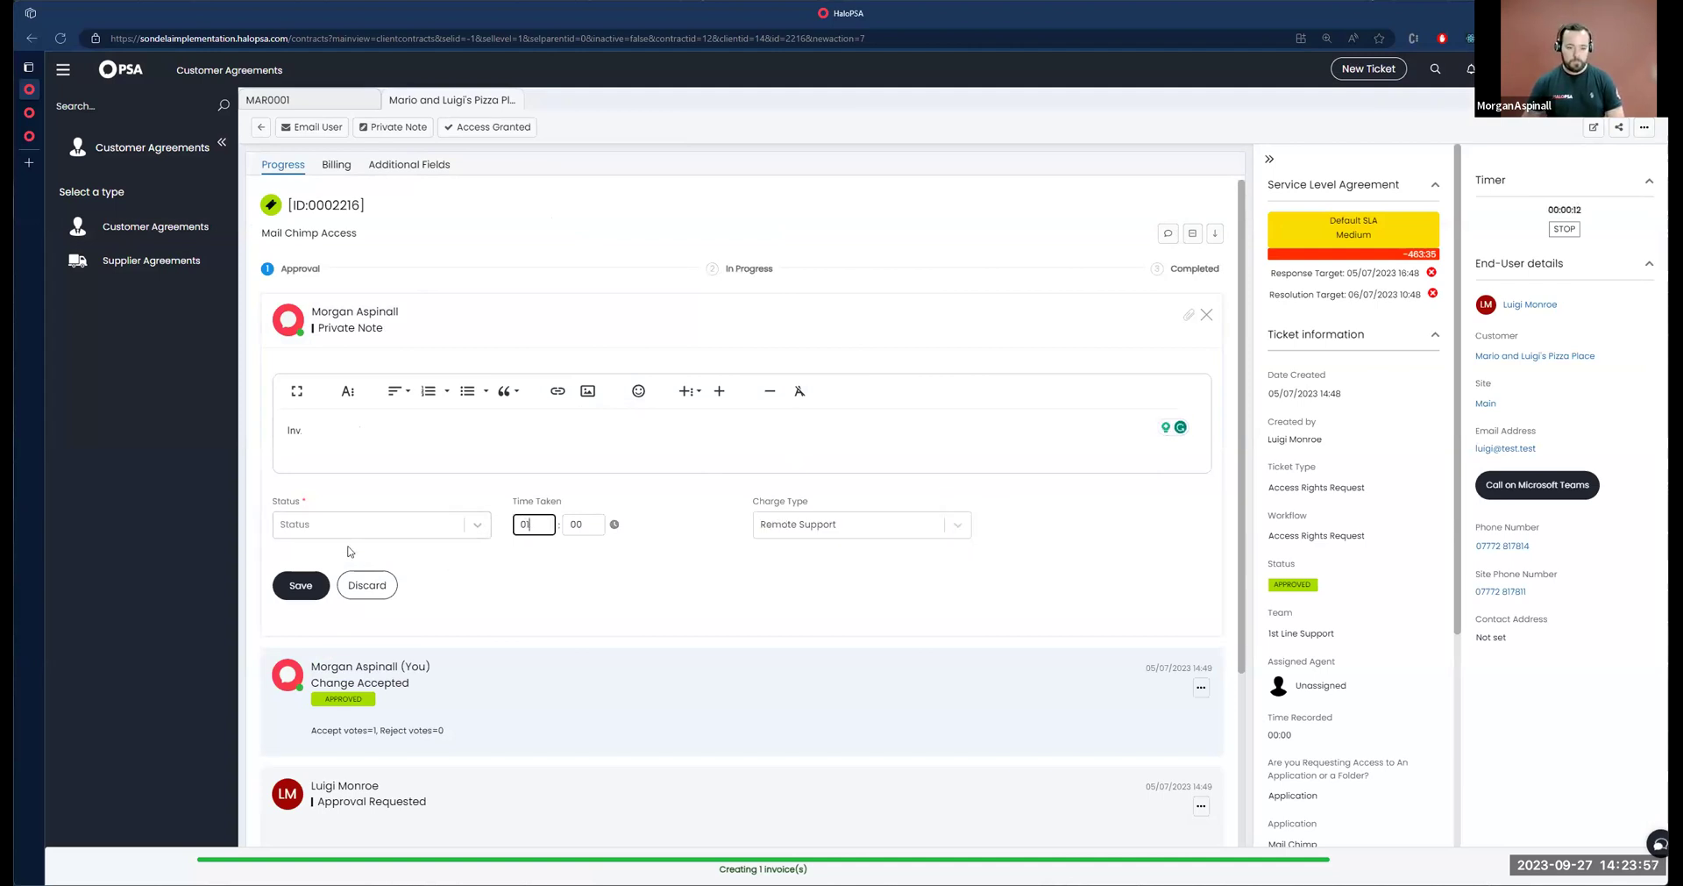
pyautogui.click(368, 524)
pyautogui.click(305, 574)
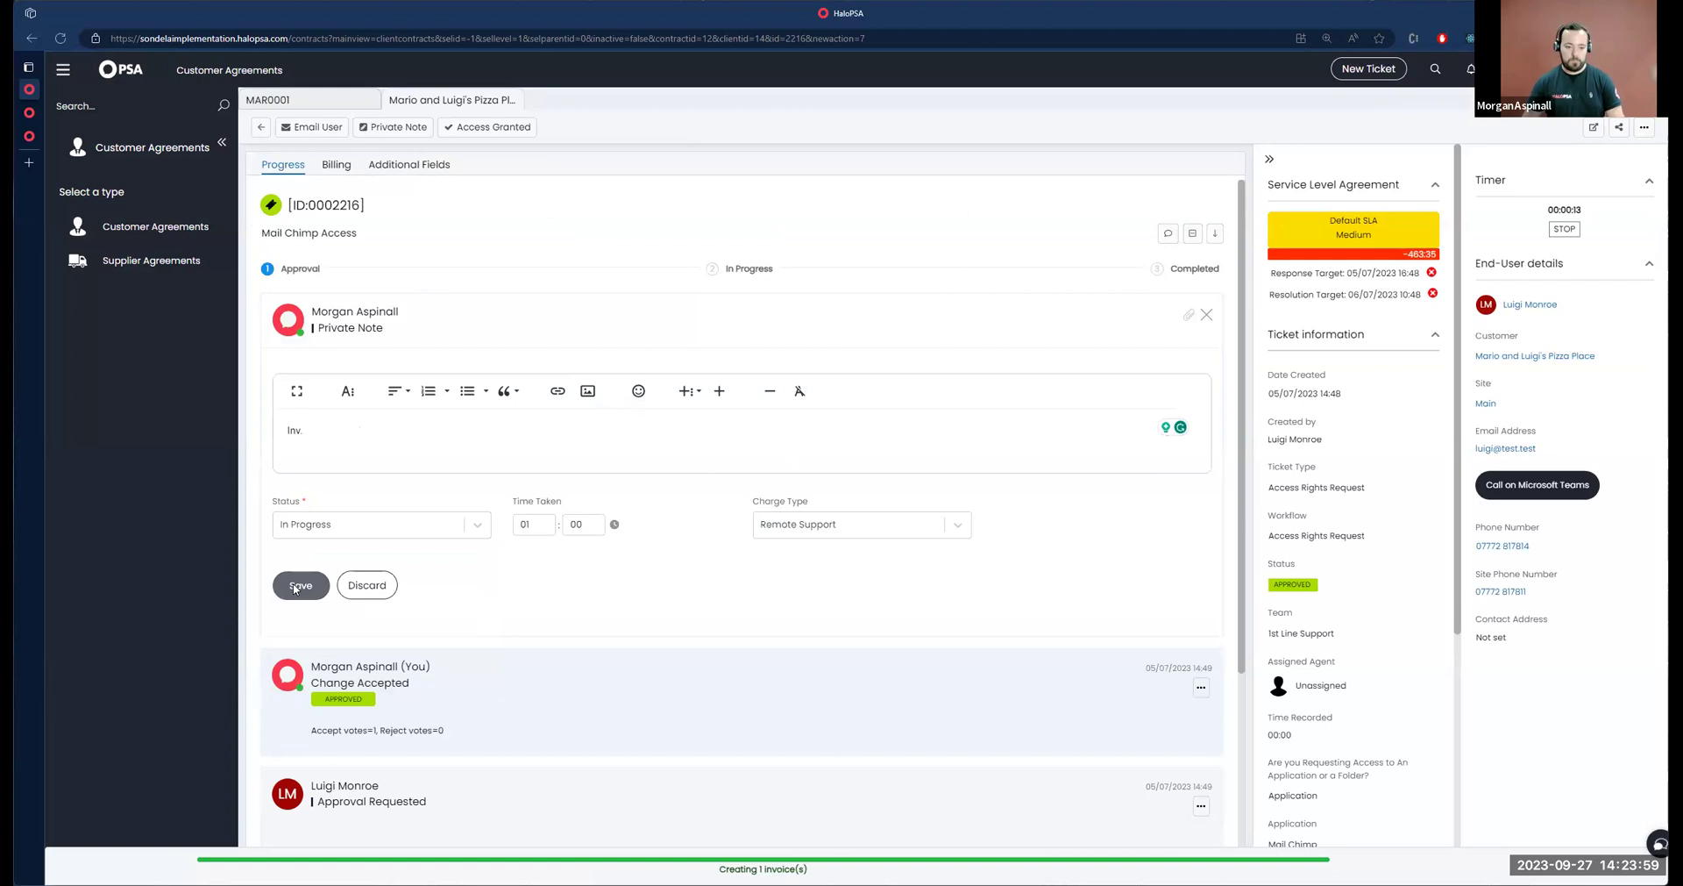
pyautogui.click(314, 582)
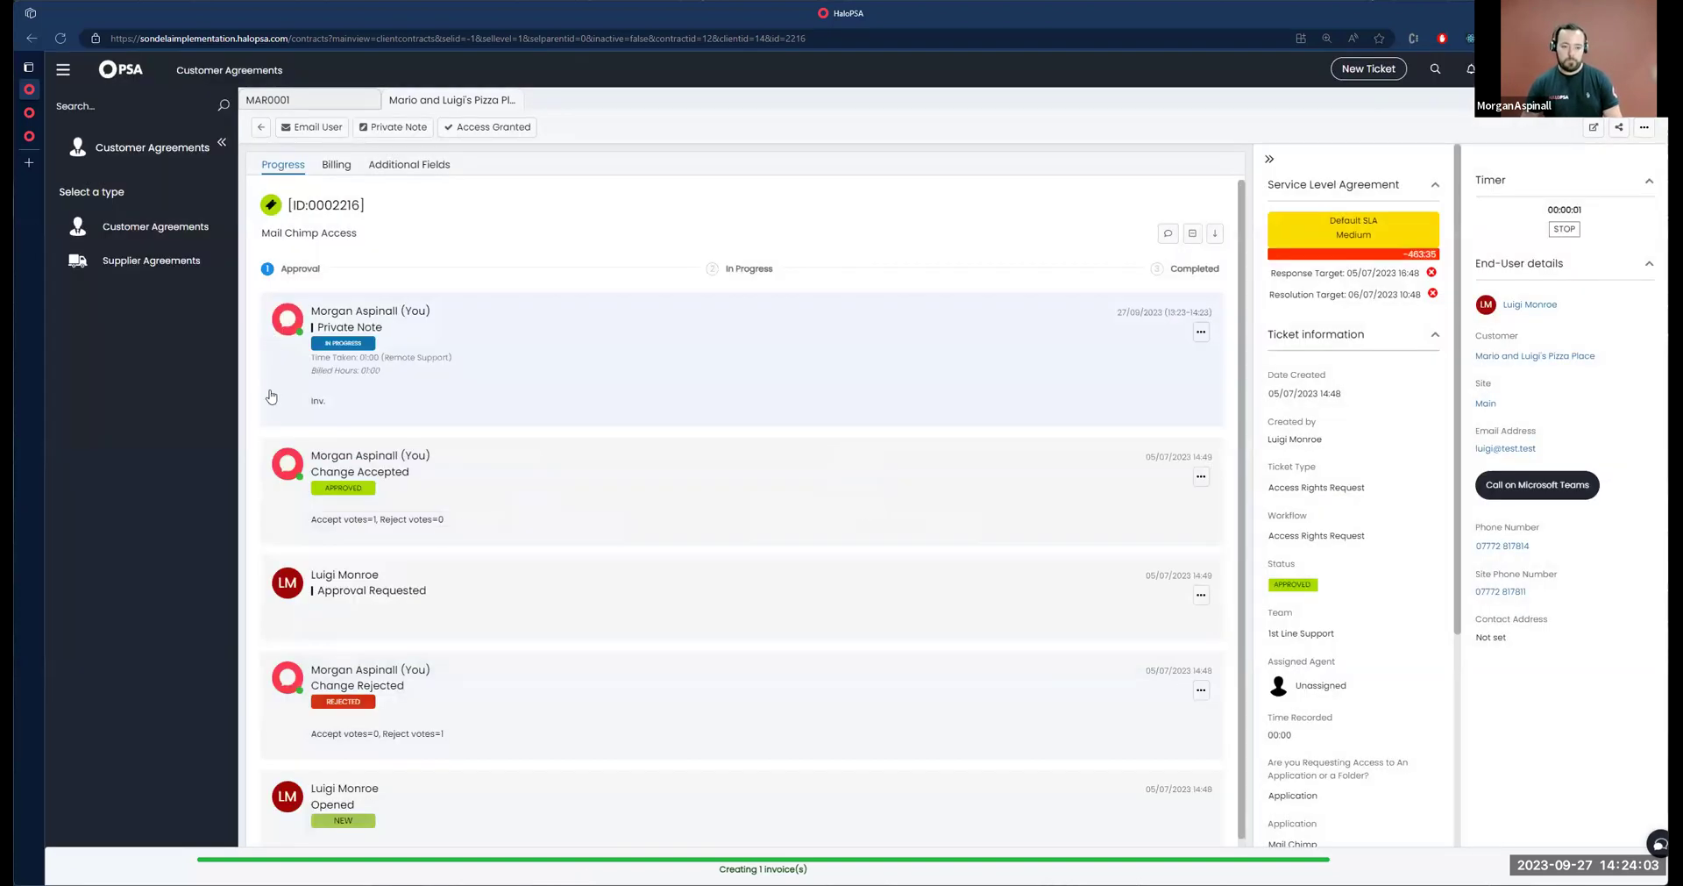
# Review the new private note's time tracking and billing details, focusing on its billing plan
pyautogui.rightClick(466, 320)
pyautogui.click(518, 333)
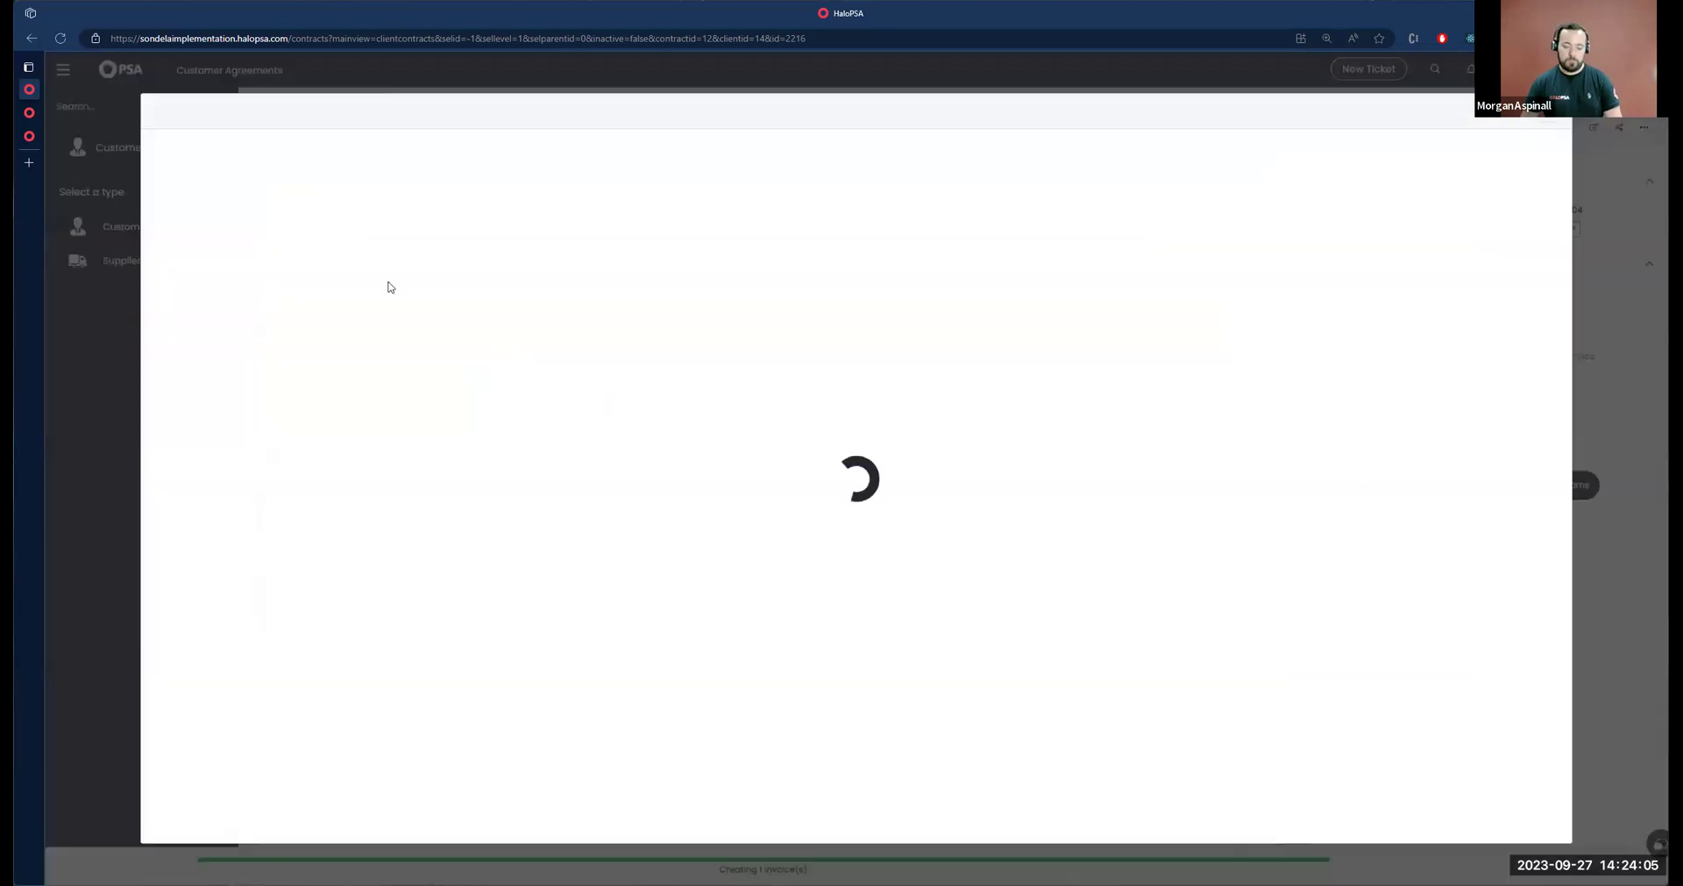
pyautogui.click(298, 214)
pyautogui.scroll(-2, 308, 526)
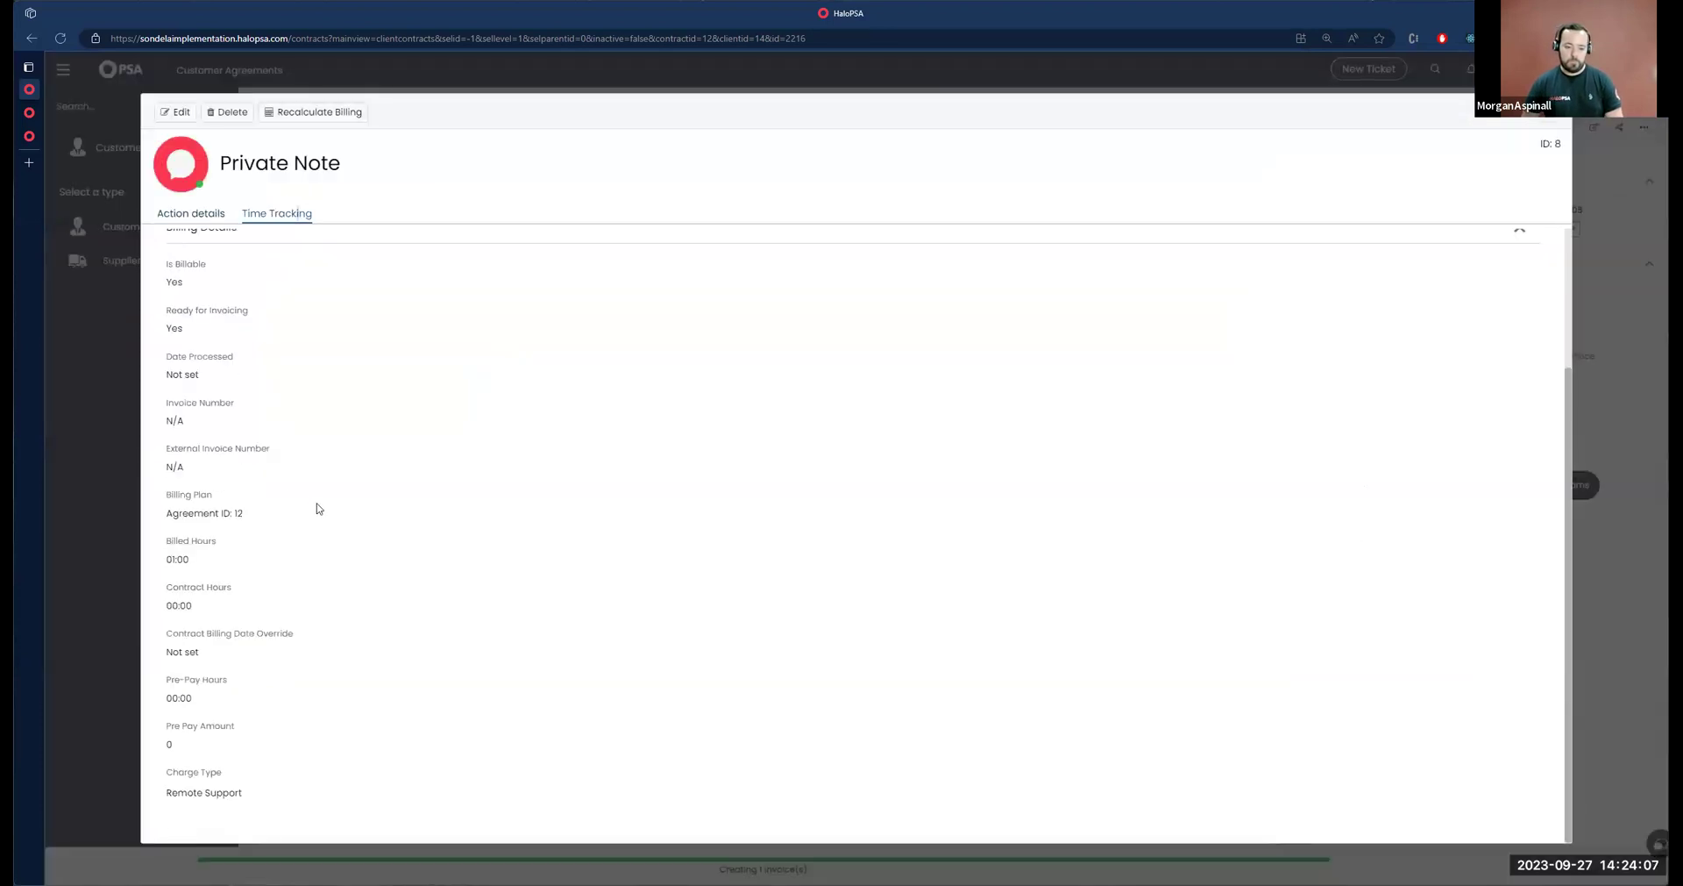
pyautogui.tripleClick(171, 500)
pyautogui.click(167, 500)
pyautogui.moveTo(163, 499); pyautogui.dragTo(238, 517)
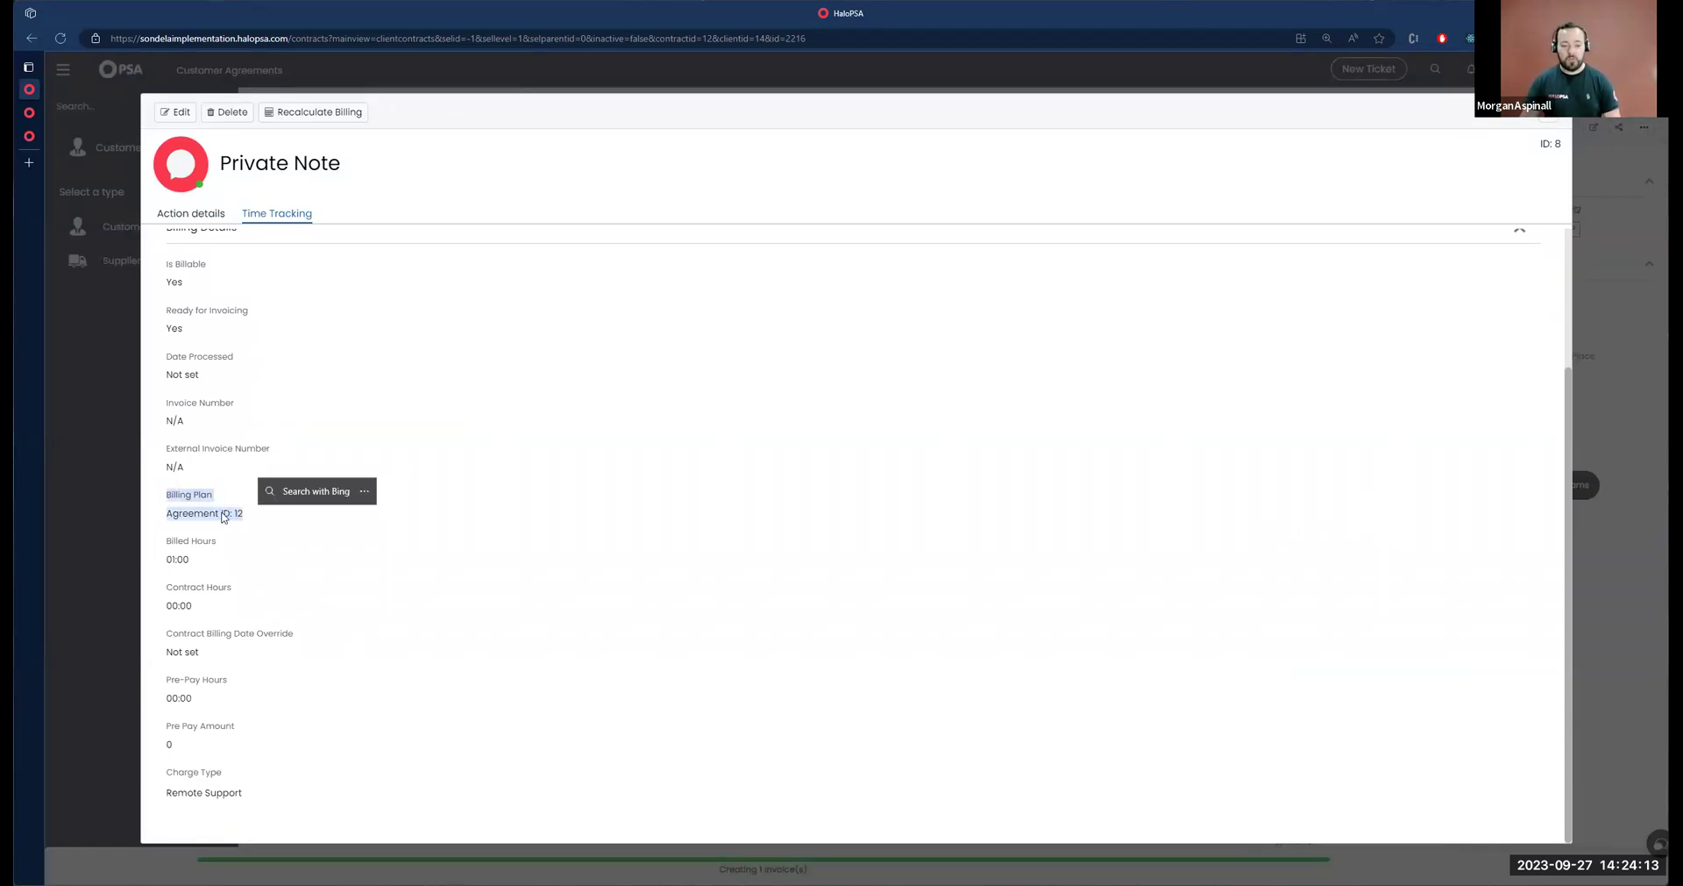
# Return to the customer's pre-pay agreement and highlight the contract ID parameter in its page address
pyautogui.click(29, 113)
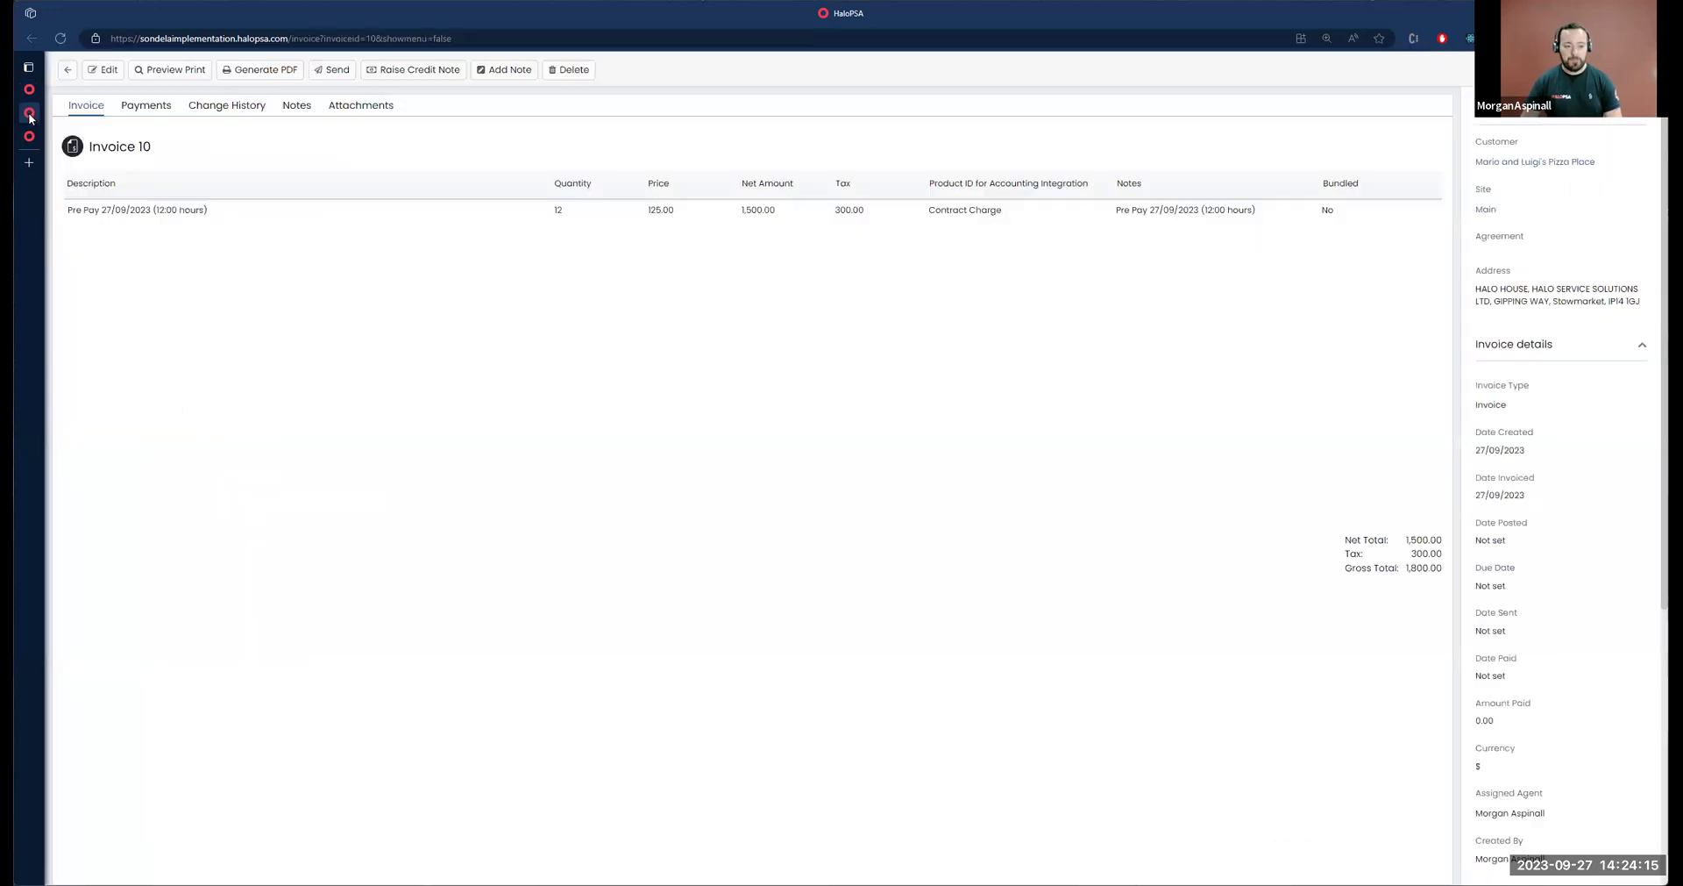
pyautogui.click(29, 91)
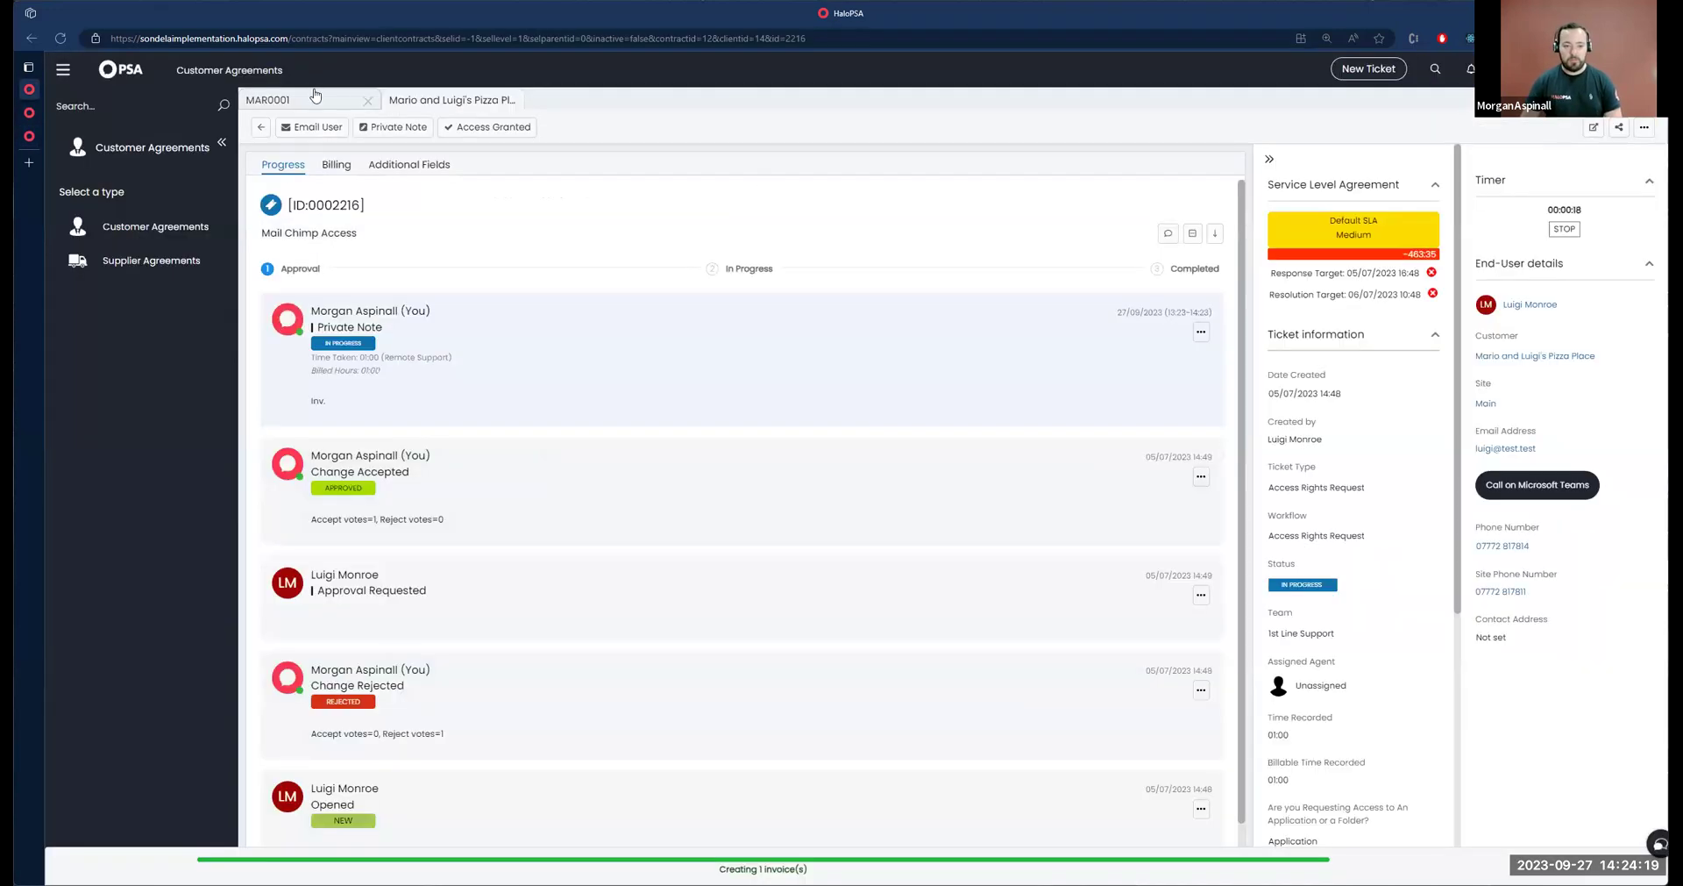
pyautogui.click(309, 100)
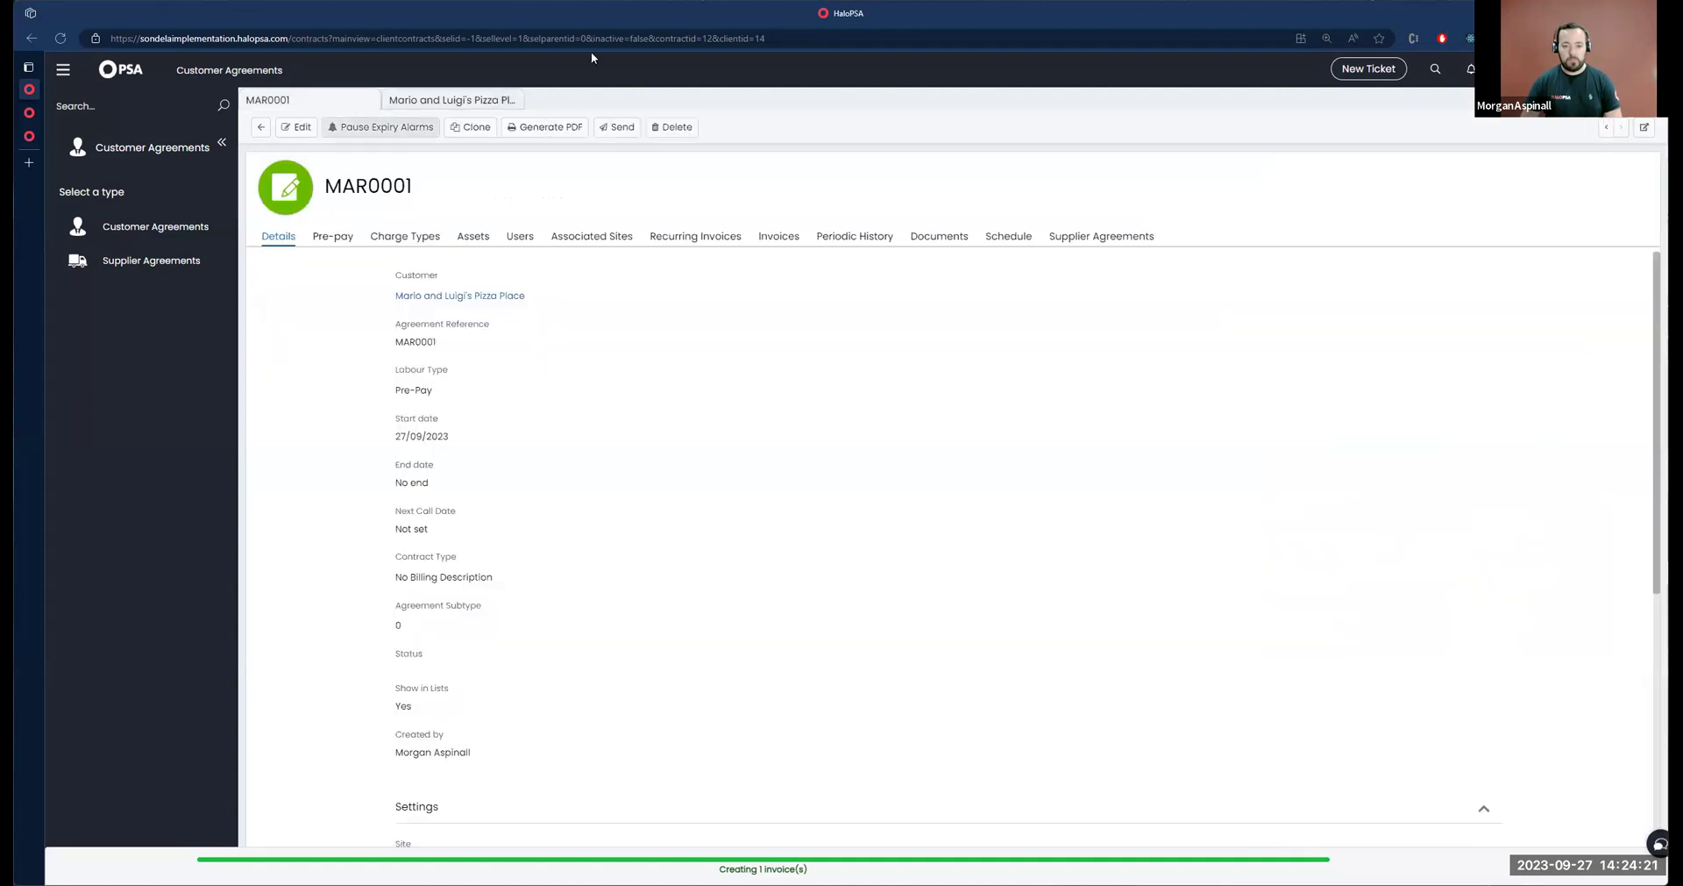
pyautogui.hotkey('ctrl', 'l')
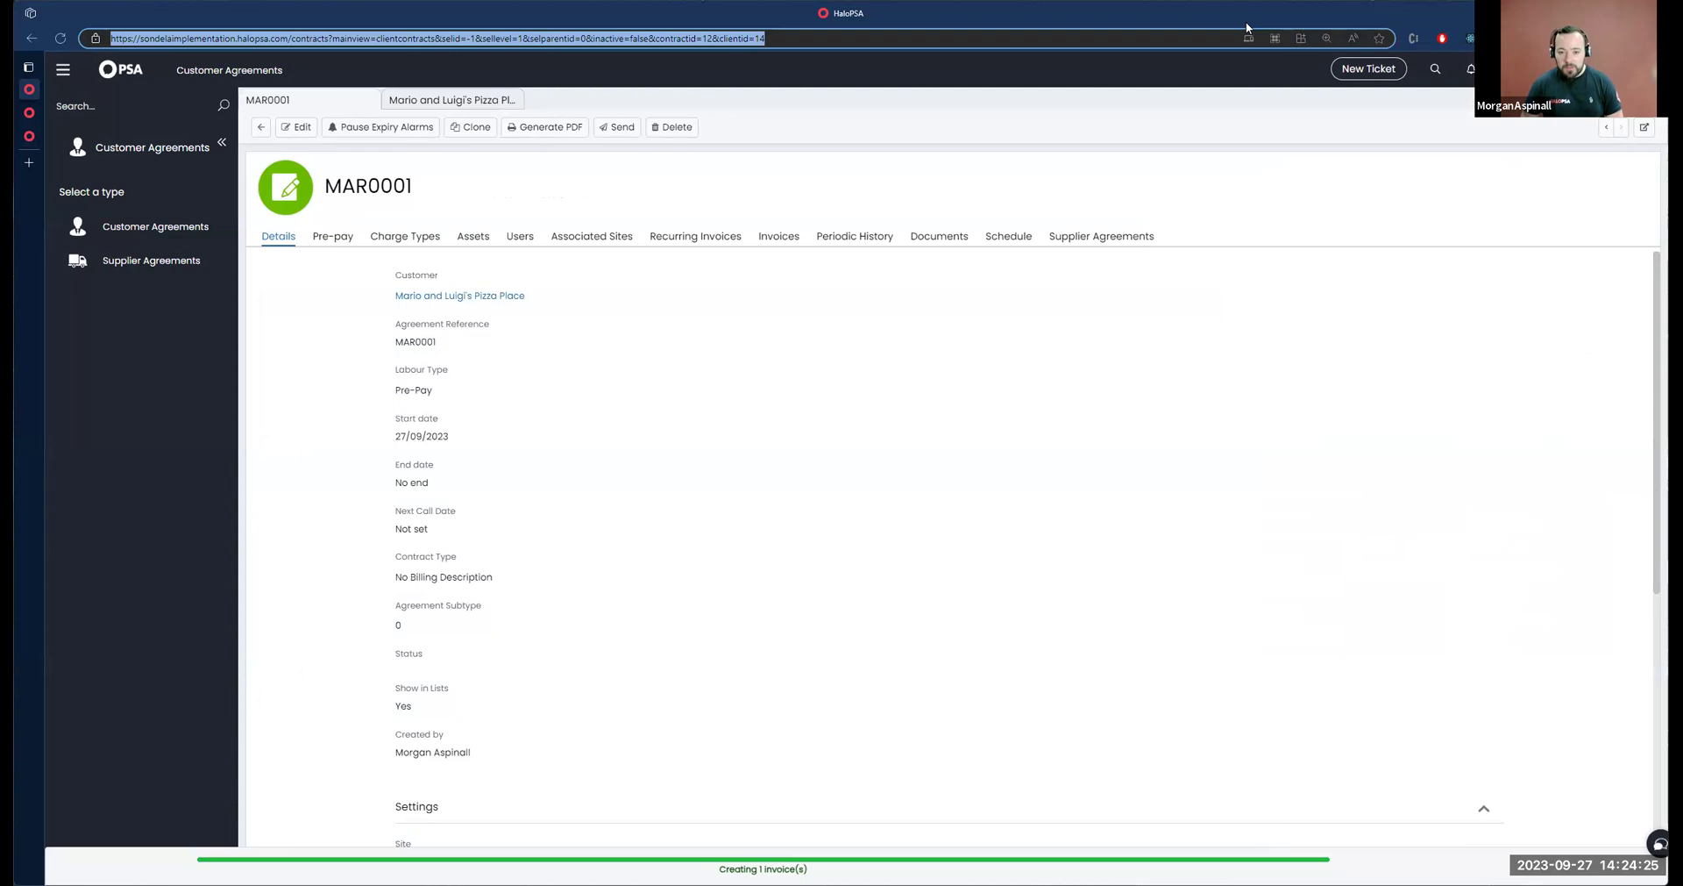
pyautogui.press('Right')
pyautogui.press('Left')
pyautogui.press('Left')
pyautogui.press('Left')
pyautogui.press('Left')
pyautogui.press('Left')
pyautogui.press('Left')
pyautogui.press('Left')
pyautogui.press('Left')
pyautogui.press('Left')
pyautogui.press('Left')
pyautogui.press('Left')
pyautogui.press('Left')
pyautogui.press('Left')
pyautogui.press('Left')
pyautogui.press('Left')
pyautogui.press('Left')
pyautogui.press('Left')
pyautogui.press('Left')
pyautogui.press('Left')
pyautogui.press('Left')
pyautogui.hotkey('shift', 'Right')
pyautogui.hotkey('shift', 'Right')
pyautogui.hotkey('shift', 'Right')
pyautogui.hotkey('shift', 'Right')
pyautogui.hotkey('shift', 'Right')
pyautogui.hotkey('shift', 'Right')
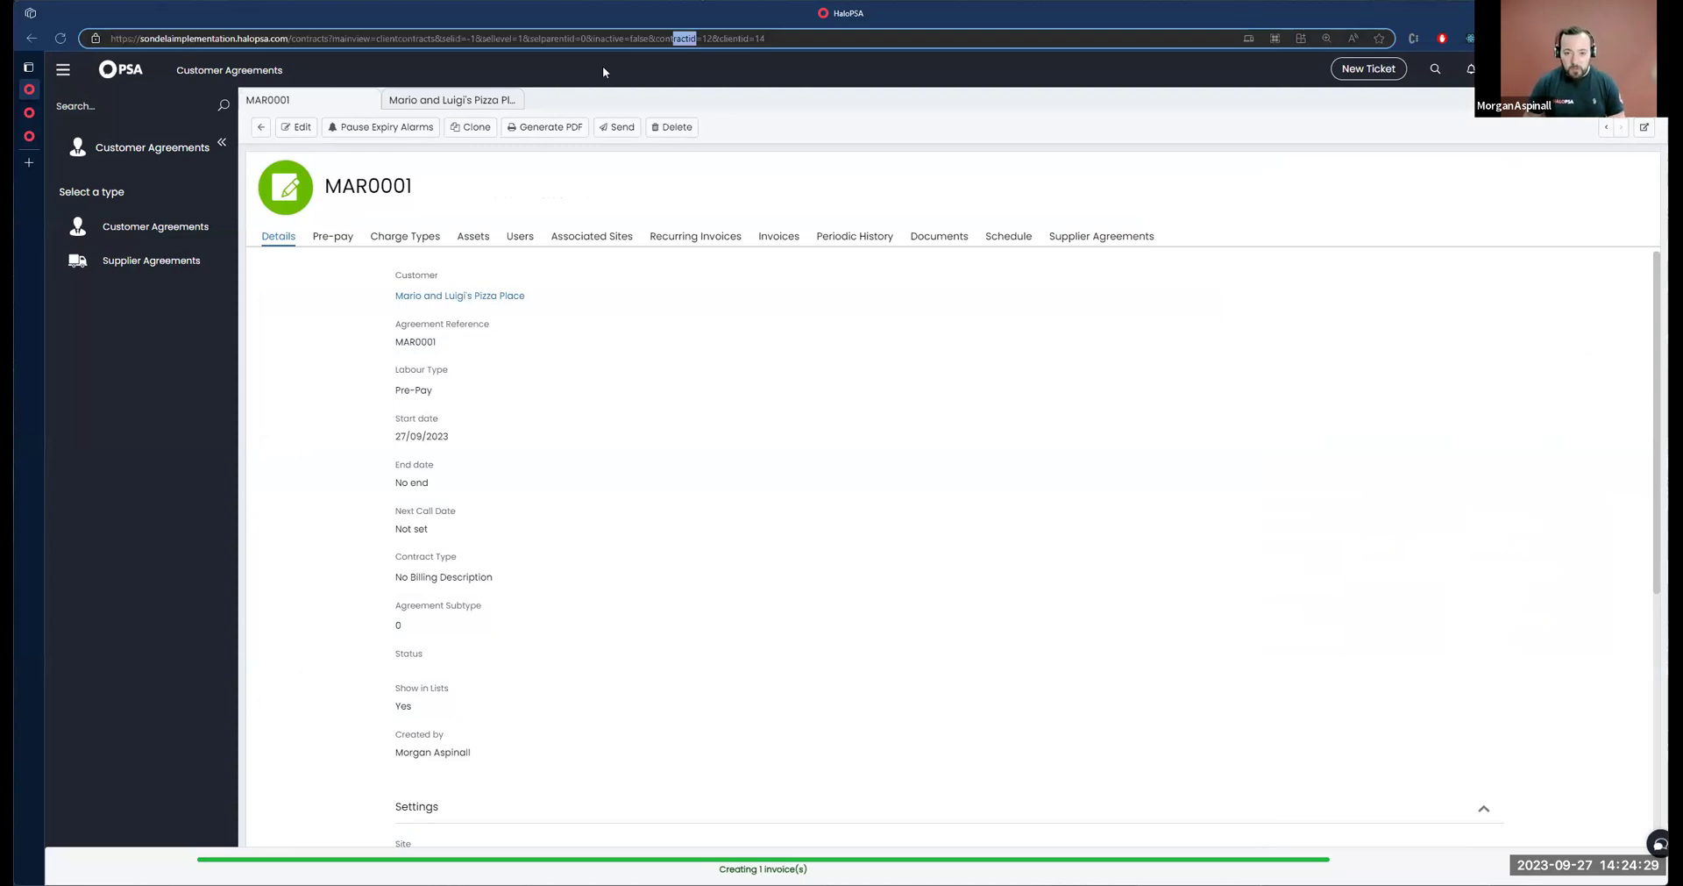
# Examine the agreement's pre-pay balance and the expiry and invoice dates of its pre-pay record
pyautogui.click(337, 237)
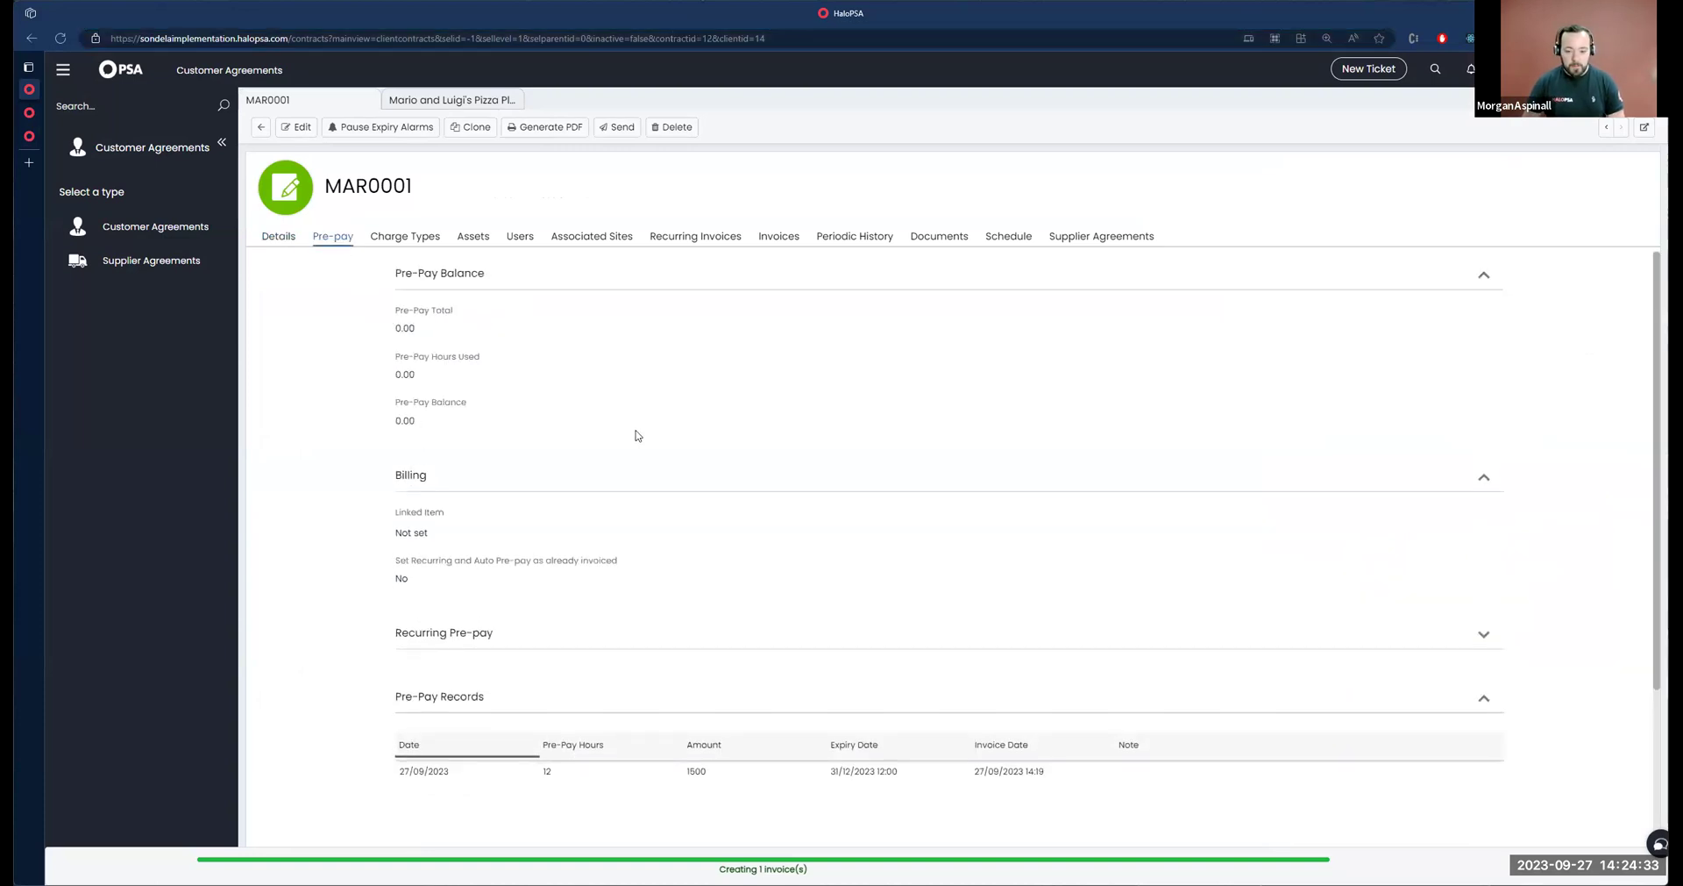
pyautogui.scroll(-3, 622, 447)
pyautogui.scroll(3, 653, 526)
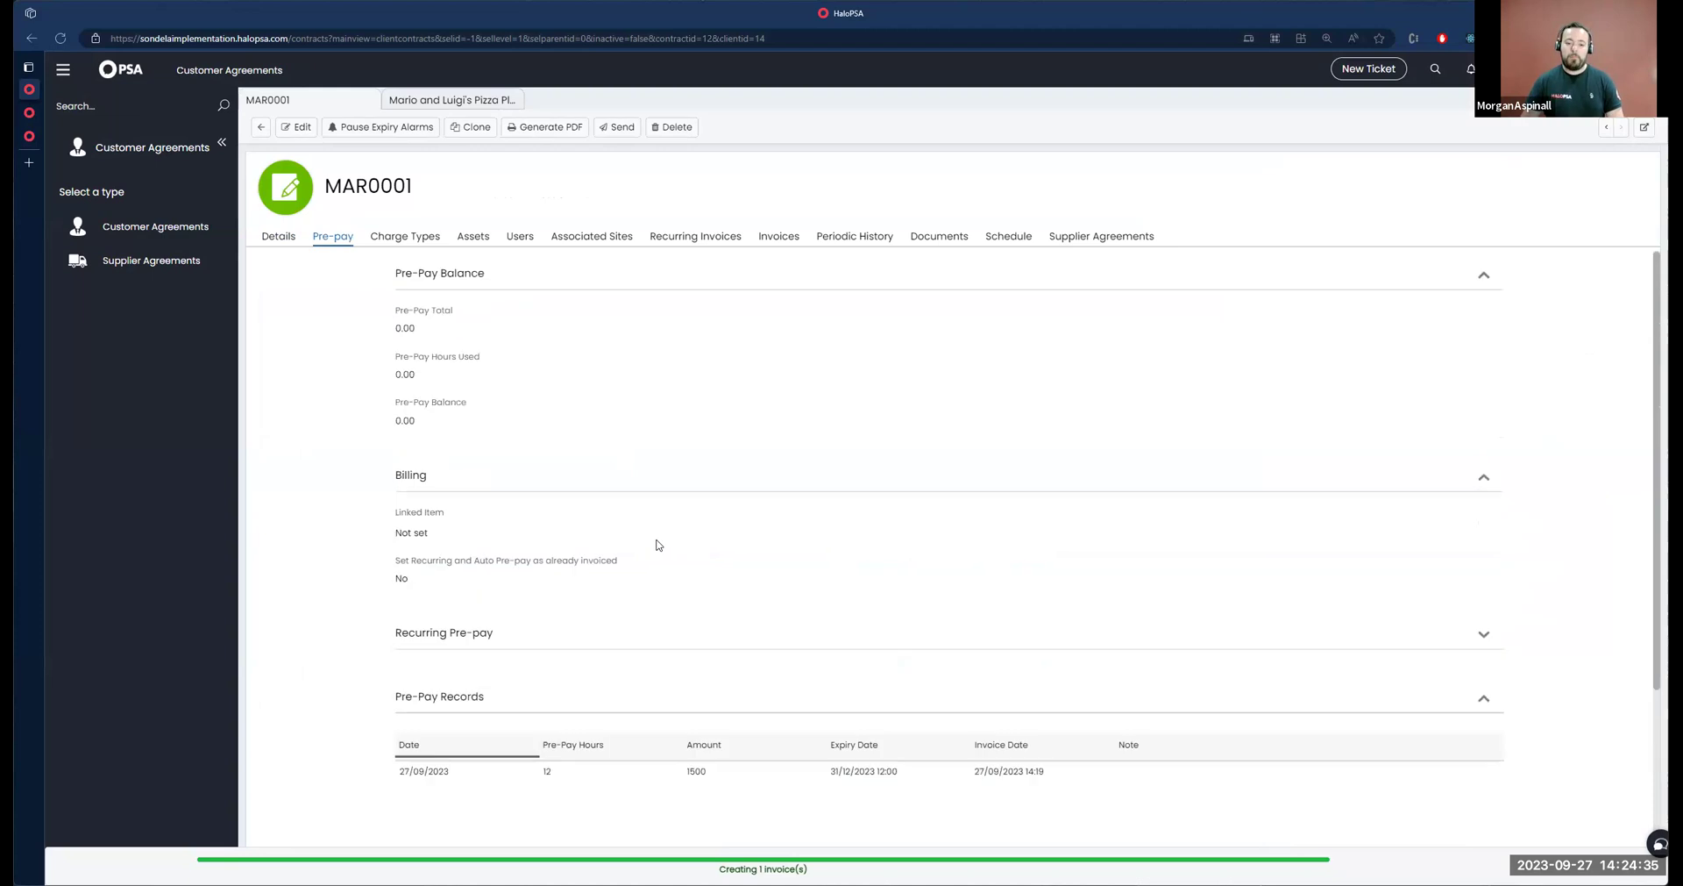
pyautogui.scroll(-2, 483, 553)
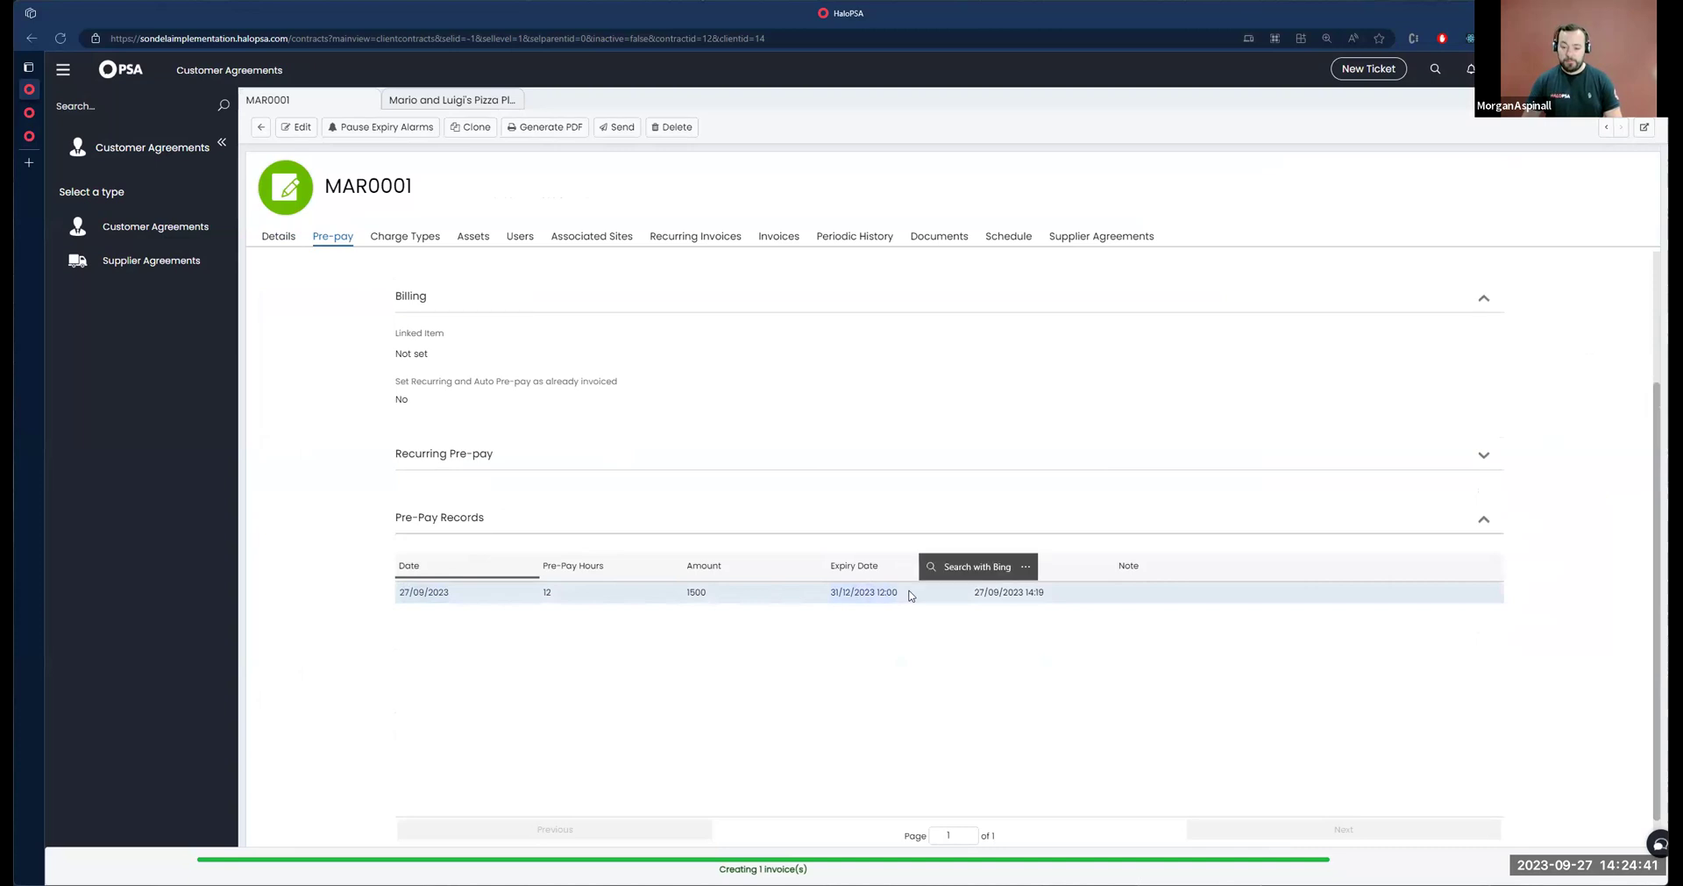
# Open the agreement's pre-pay record for editing, check its date field, and save the agreement
pyautogui.click(297, 128)
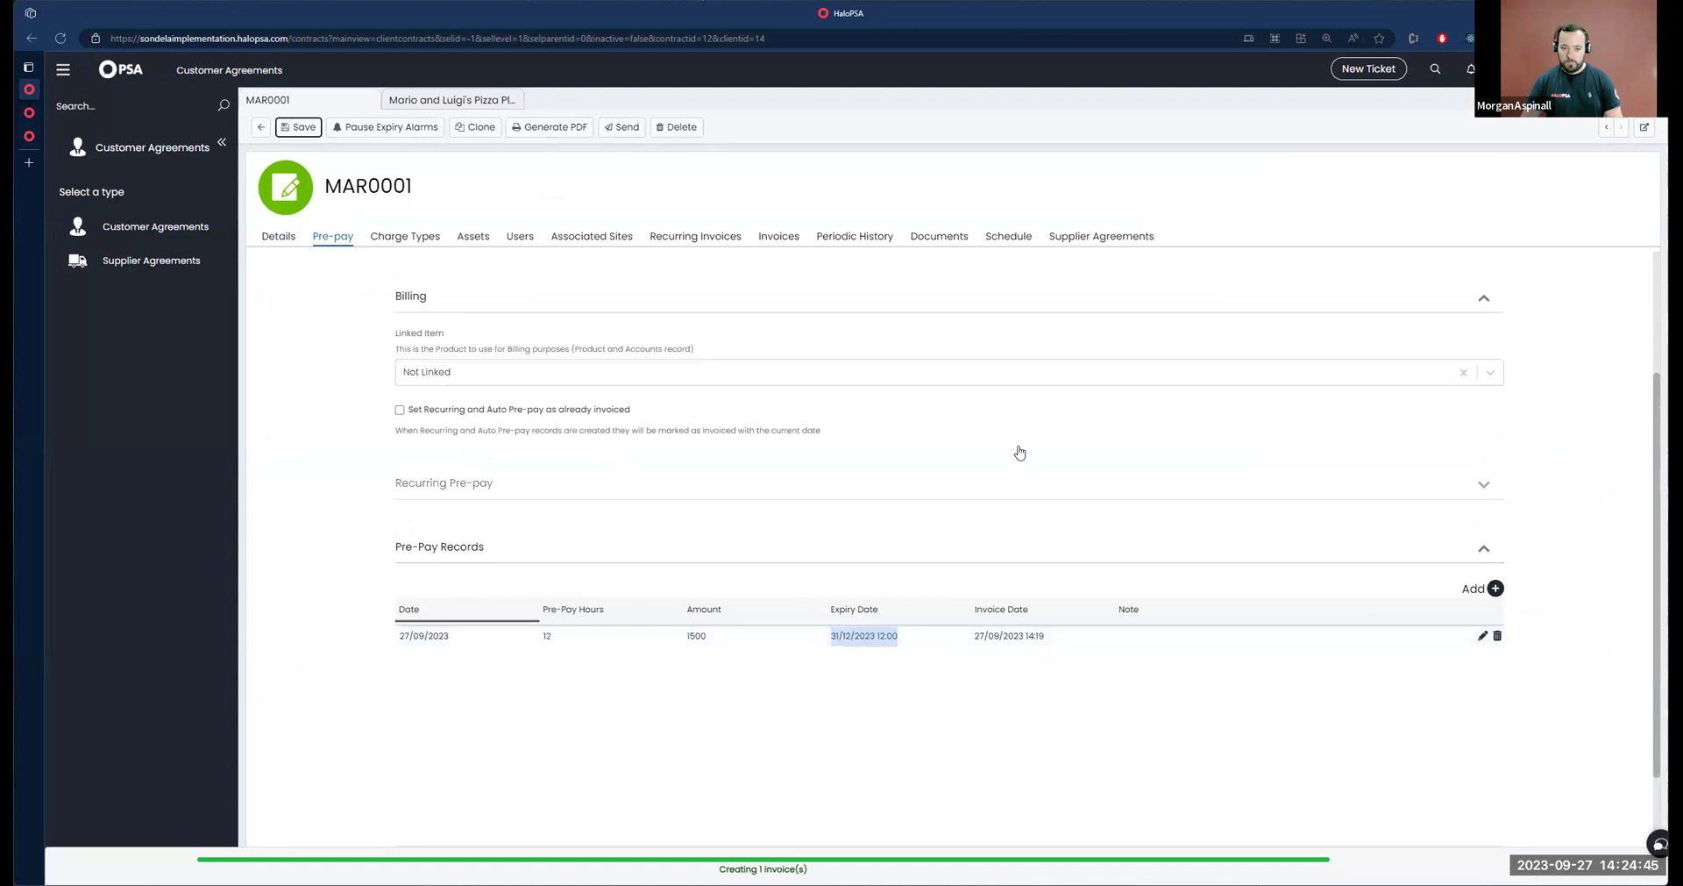
pyautogui.scroll(2, 634, 452)
pyautogui.scroll(-3, 684, 436)
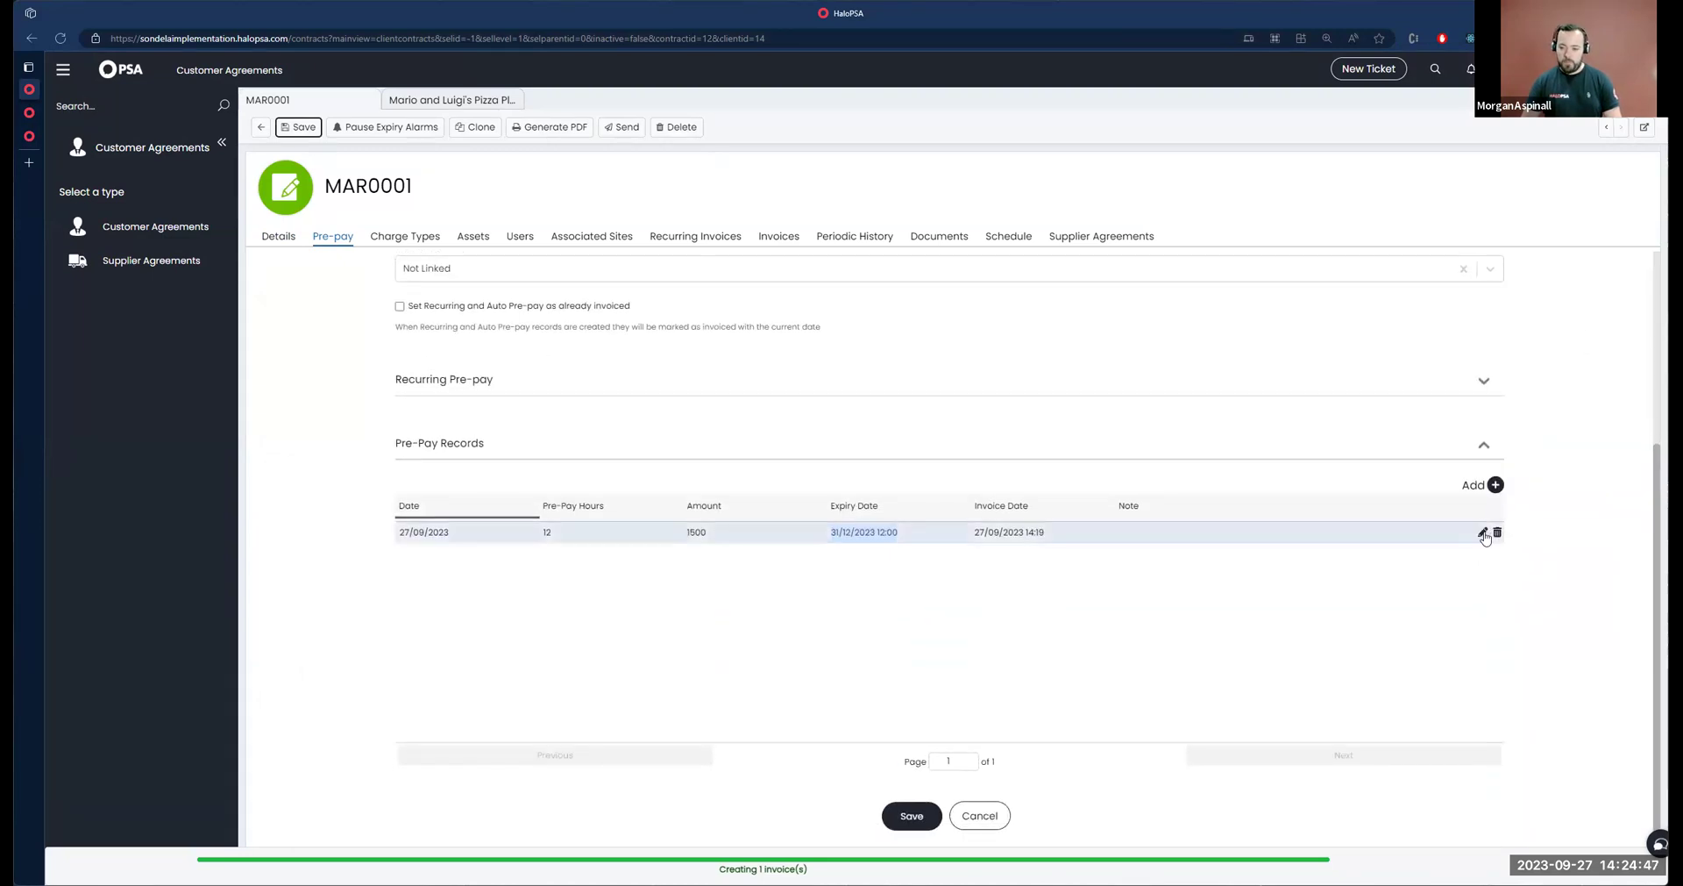
pyautogui.click(768, 529)
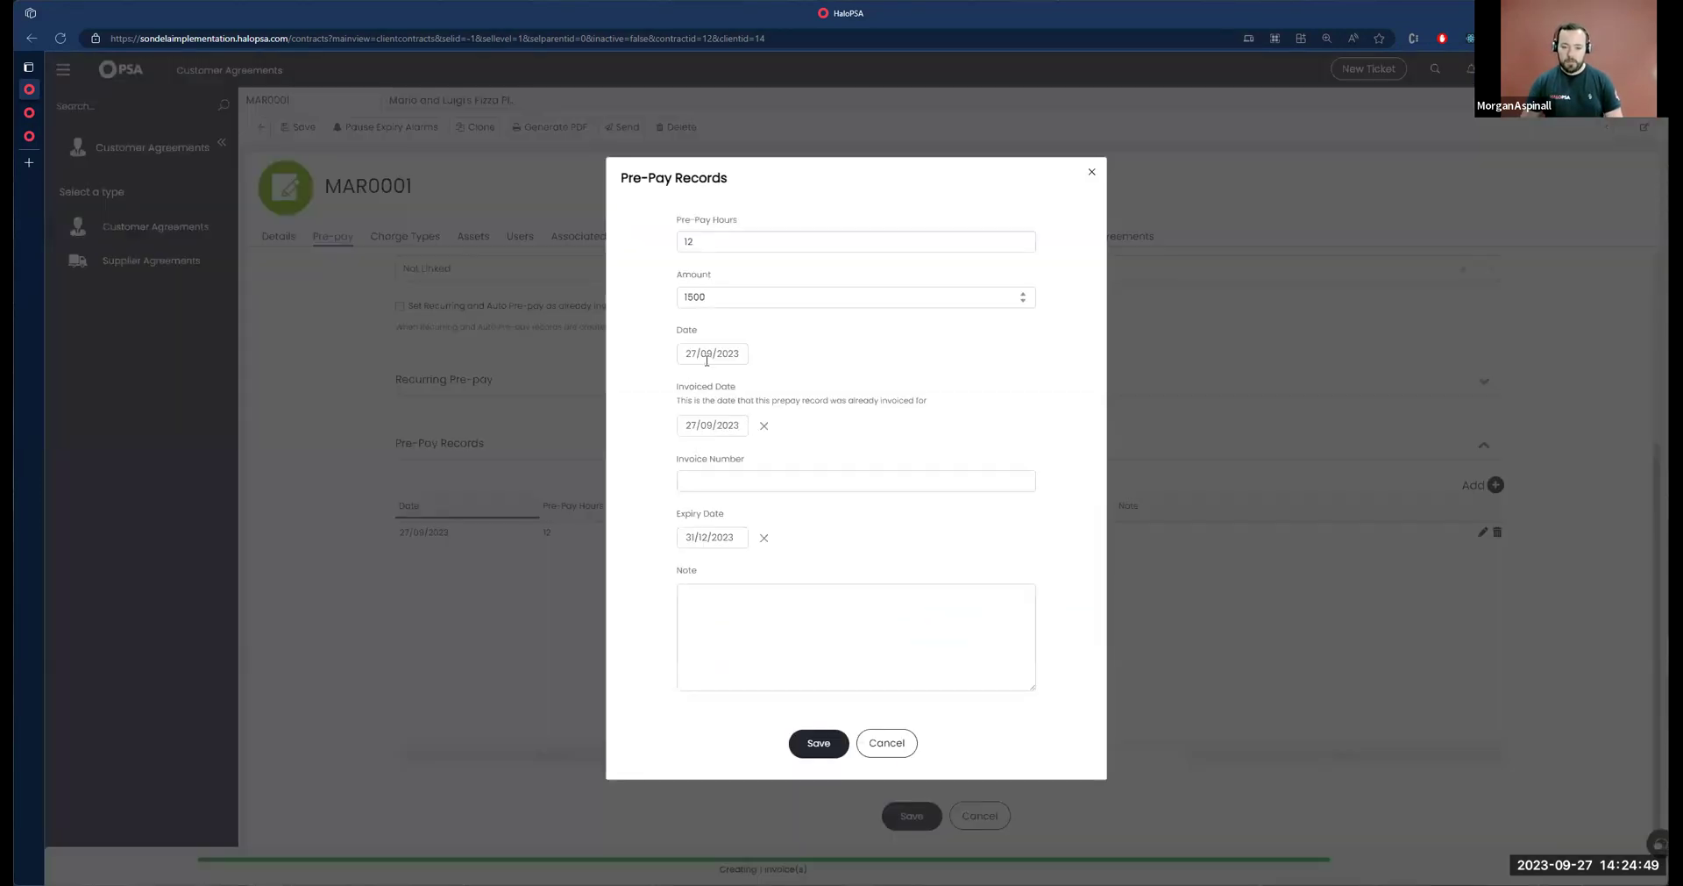
pyautogui.click(709, 363)
pyautogui.click(836, 642)
pyautogui.tripleClick(746, 518)
pyautogui.click(706, 353)
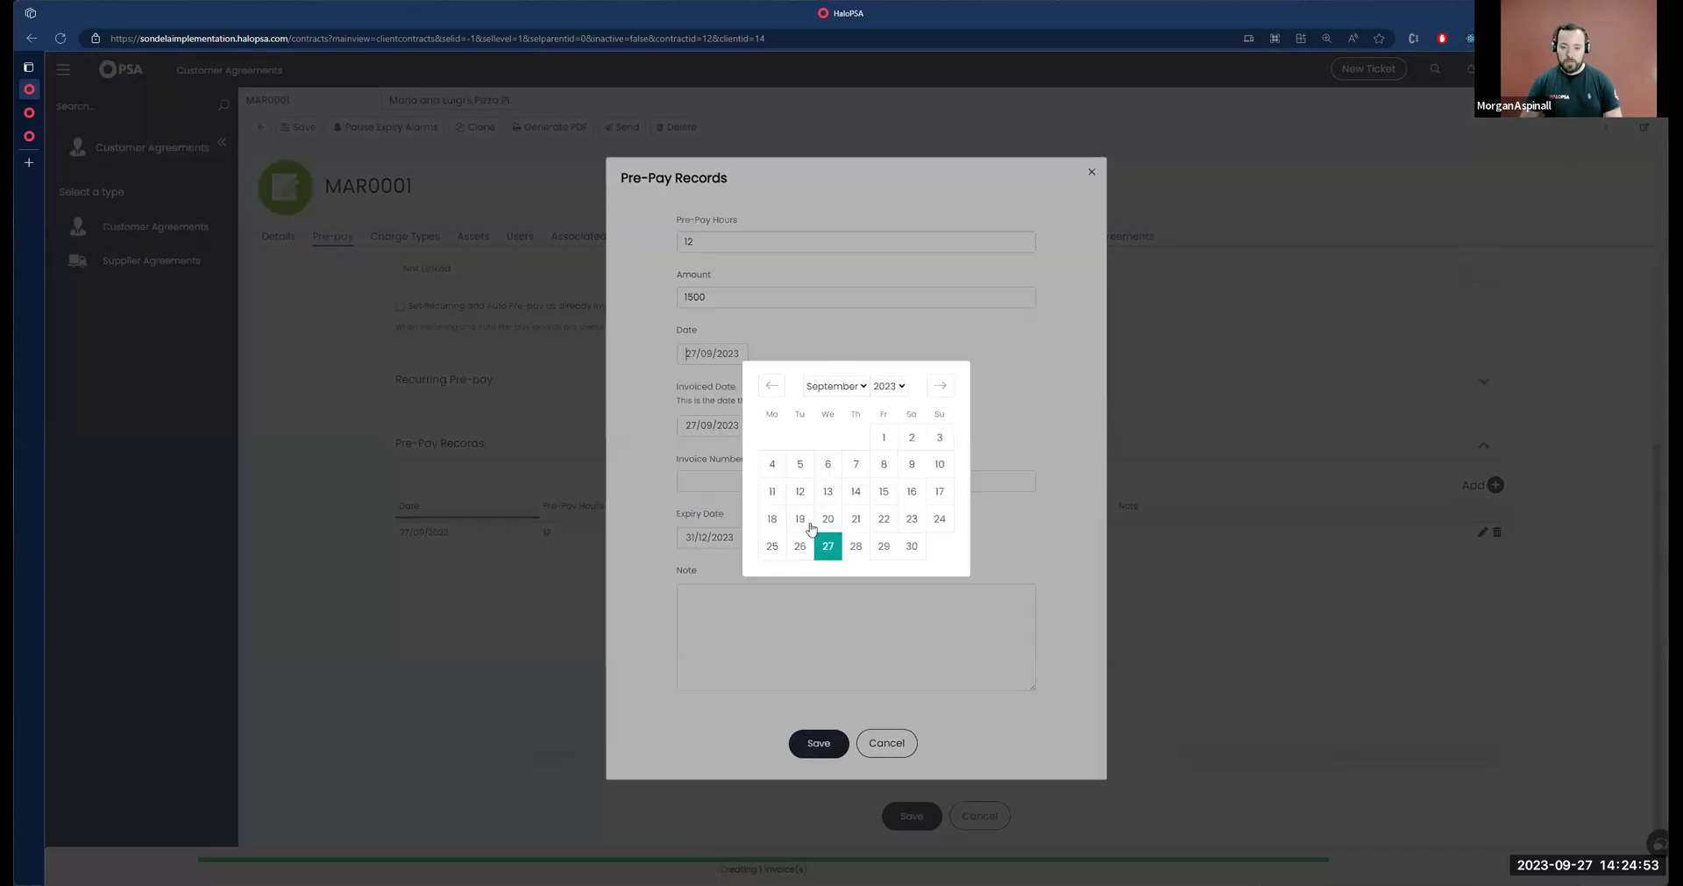
pyautogui.click(827, 650)
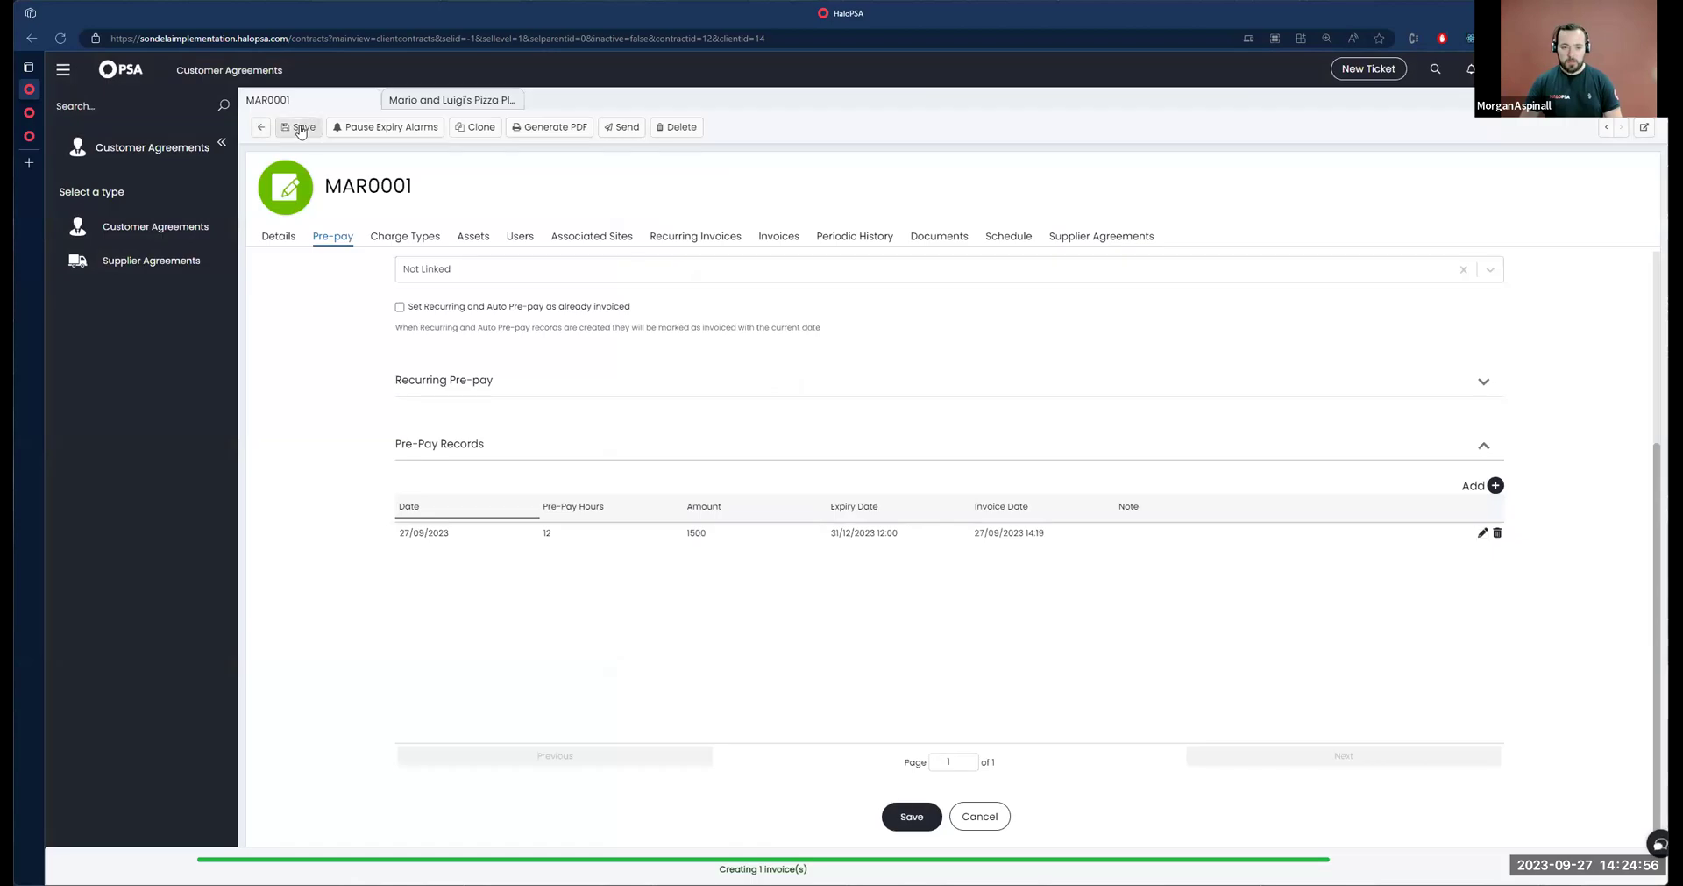
pyautogui.click(298, 127)
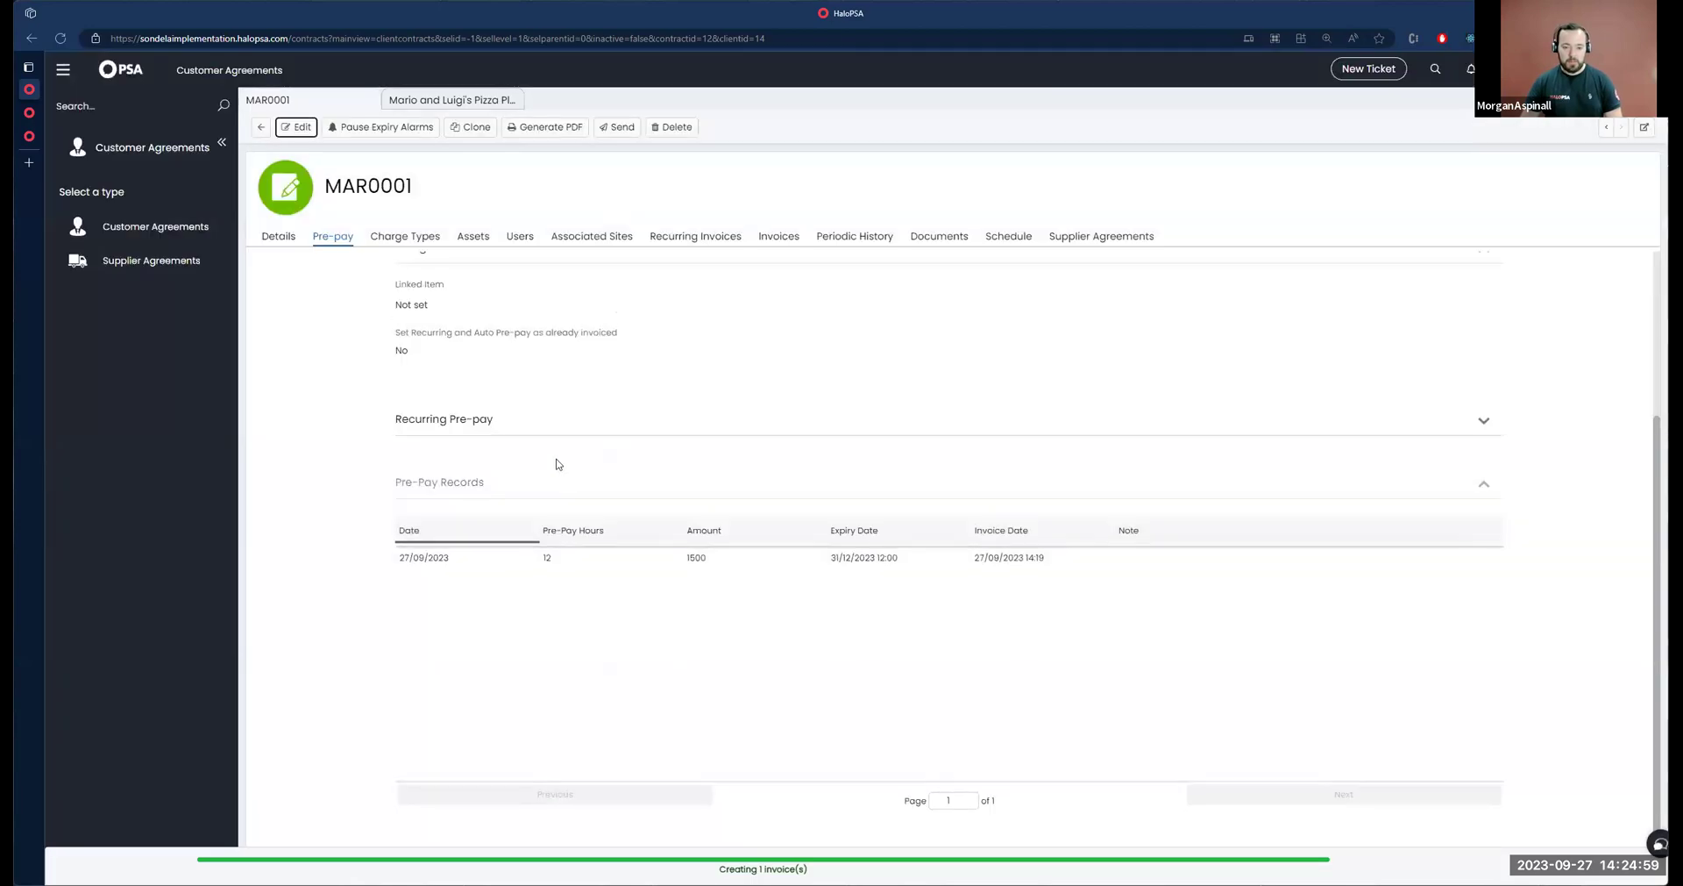
# Reopen the pre-pay record to check its invoiced and expiry dates, and close it without editing
pyautogui.scroll(3, 557, 464)
pyautogui.press('Return')
pyautogui.scroll(-3, 1429, 695)
pyautogui.click(1483, 532)
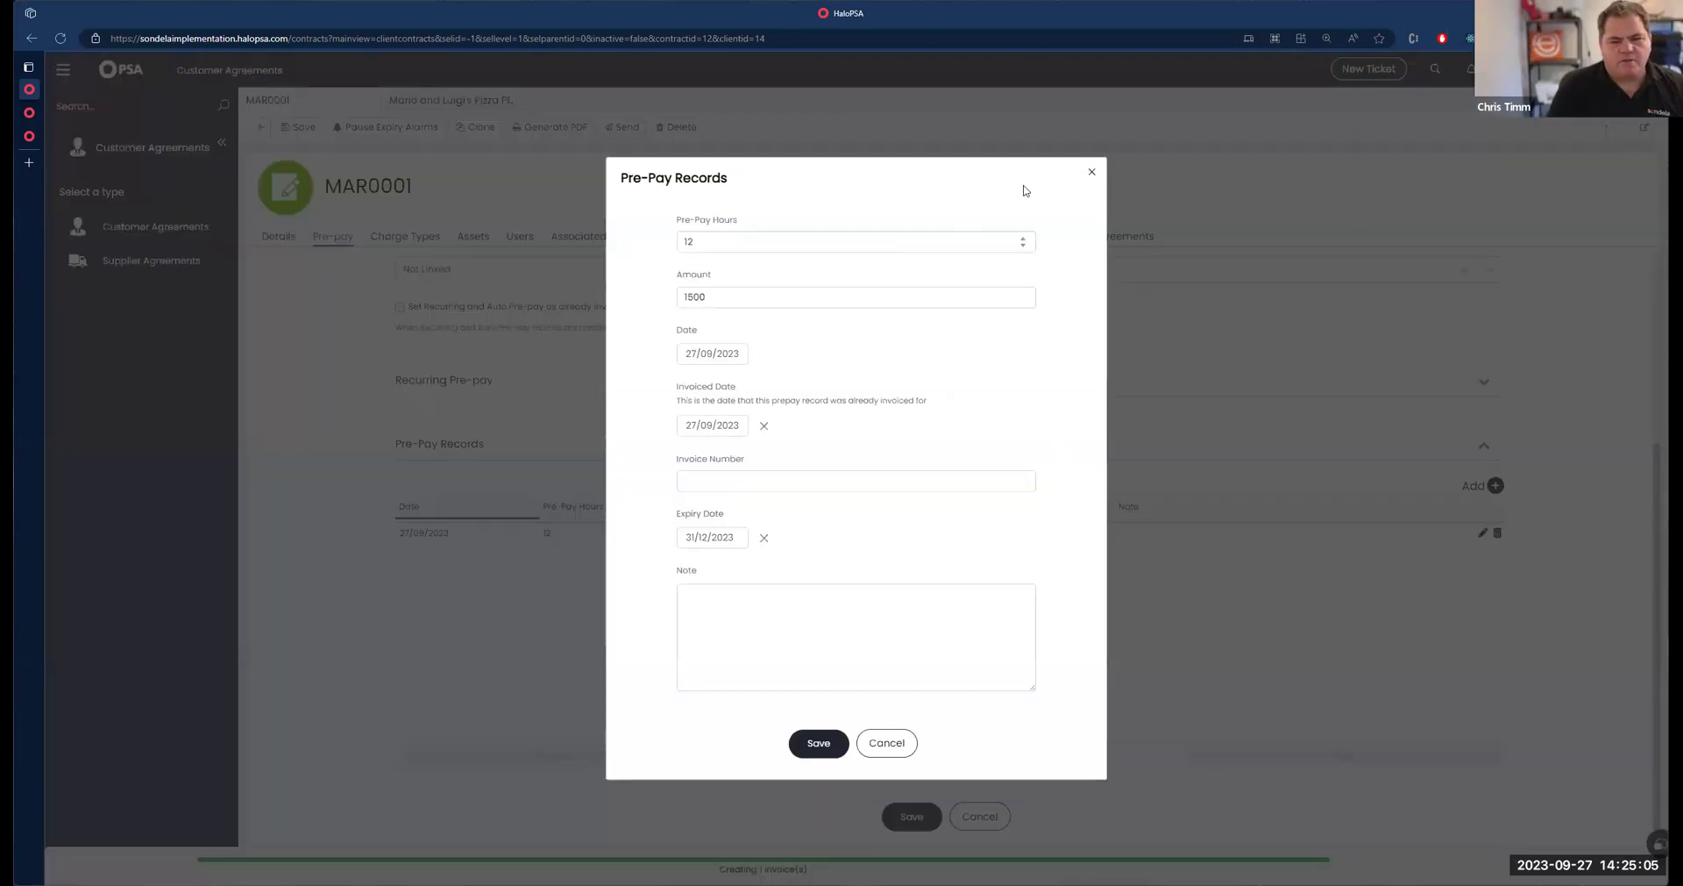
pyautogui.click(1092, 171)
# In the billing configuration's pre-pay settings, turn off "Invoices must be paid for pre-pay to be usable"
pyautogui.click(63, 70)
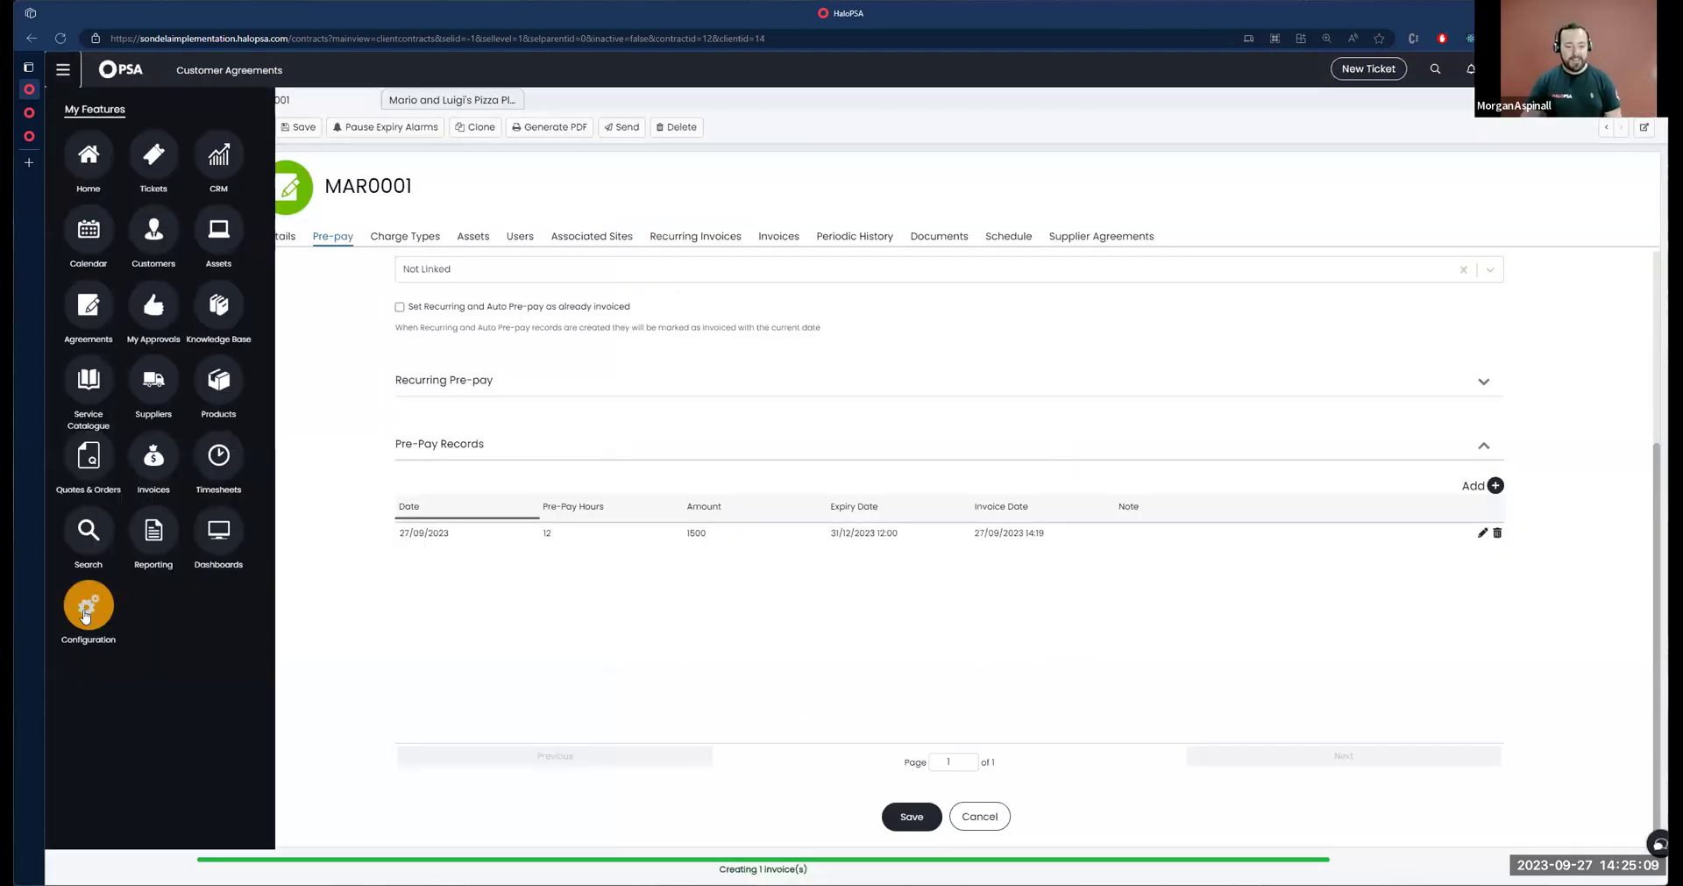
pyautogui.click(86, 613)
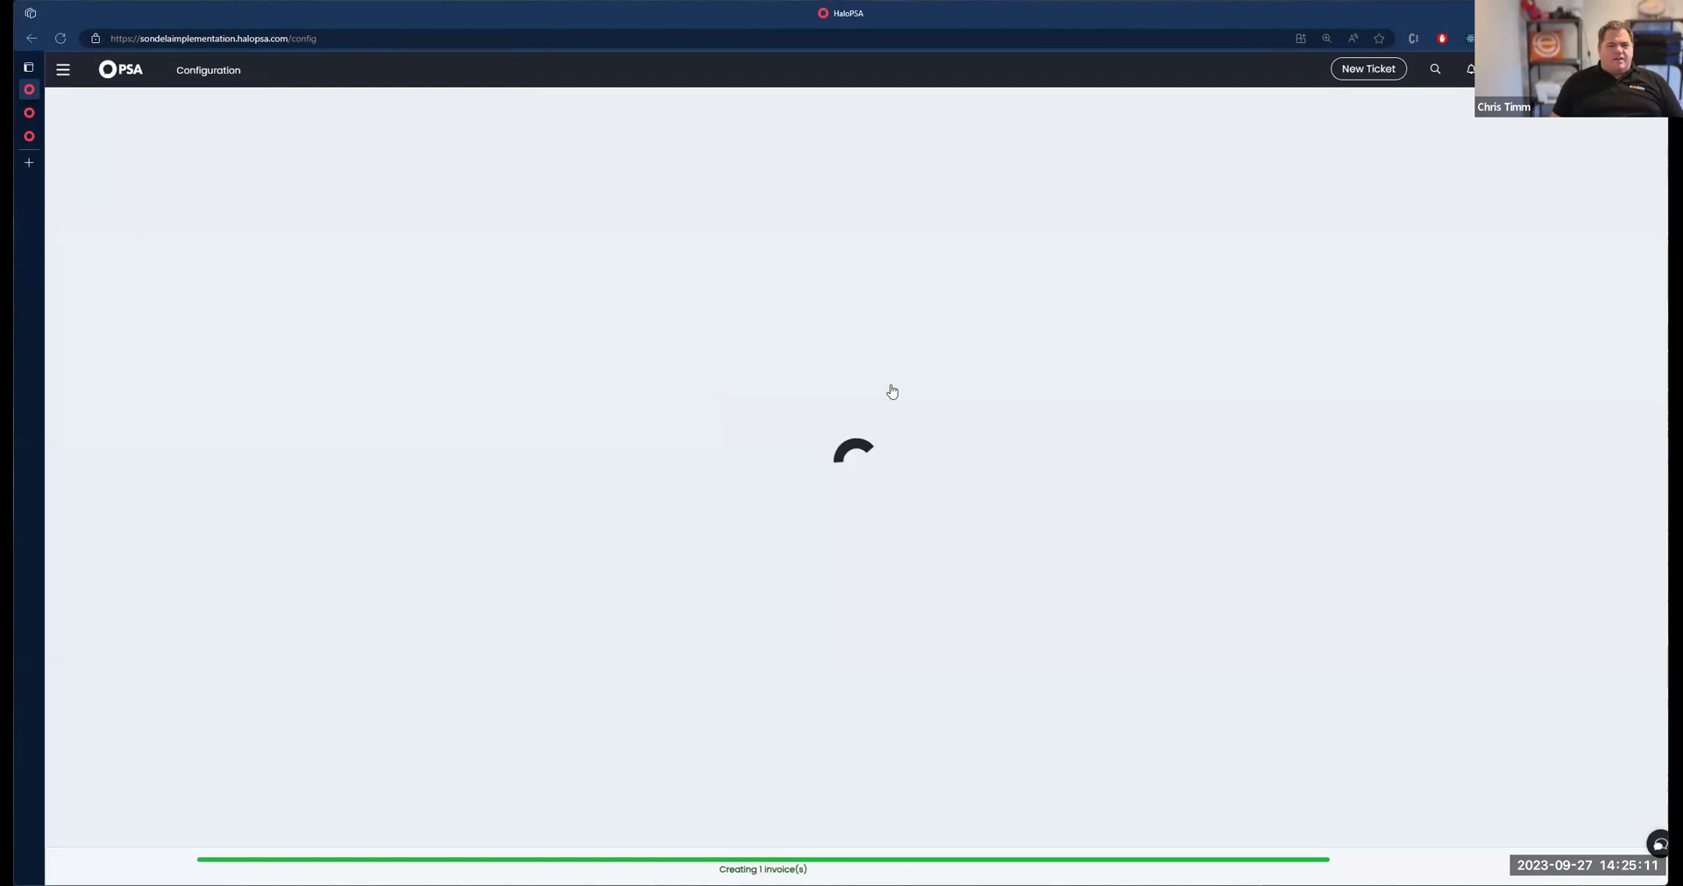
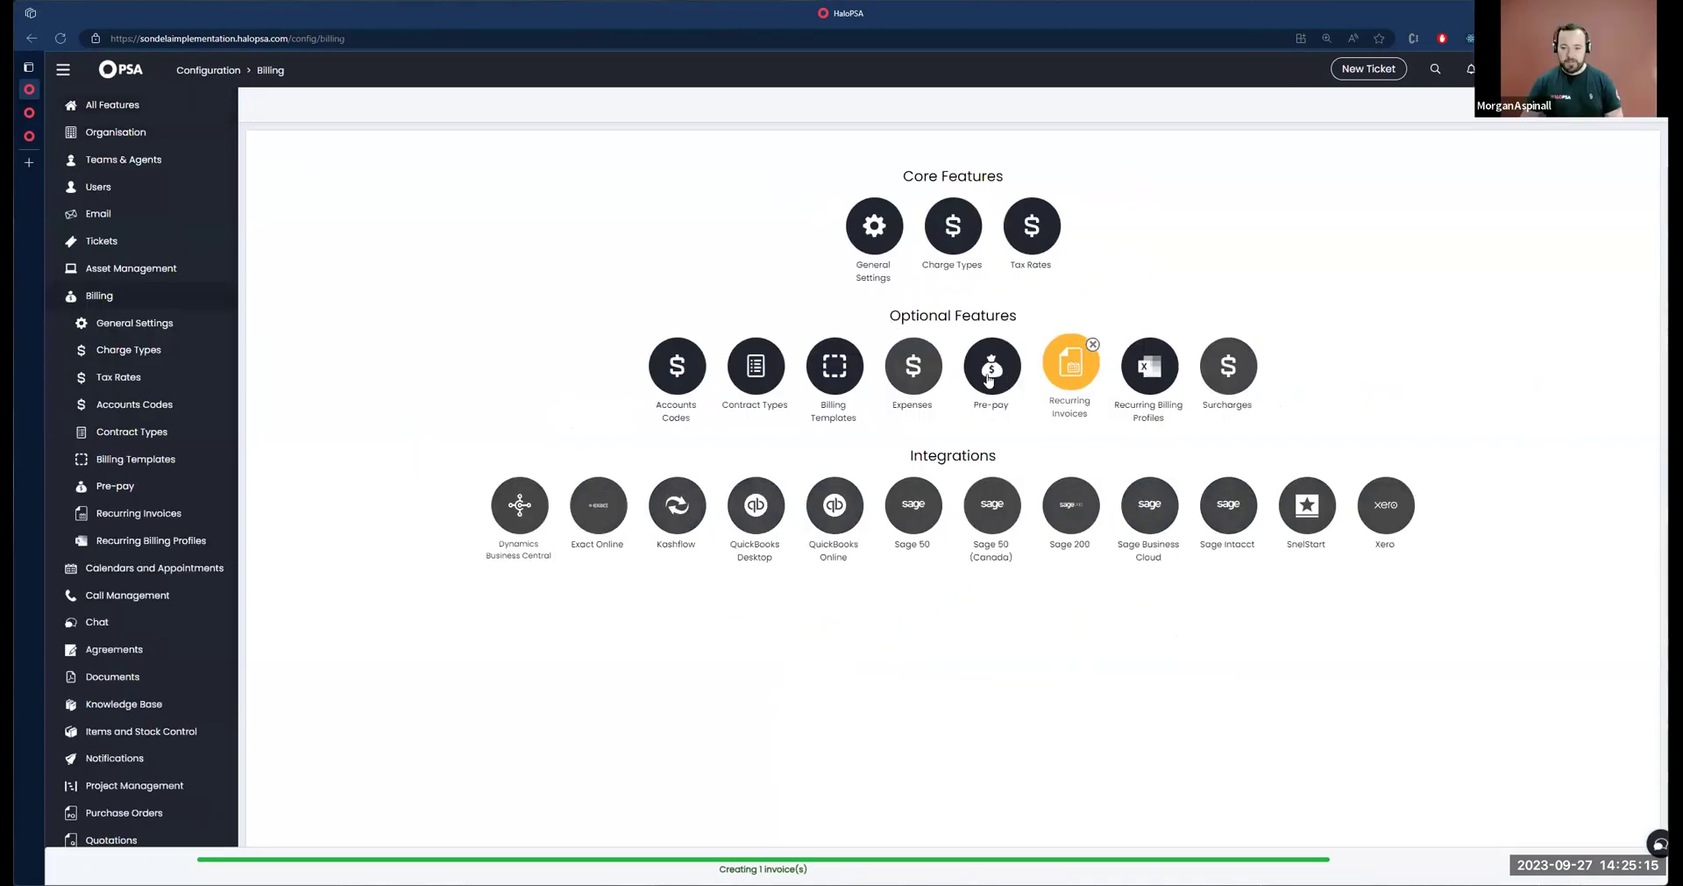
pyautogui.click(992, 364)
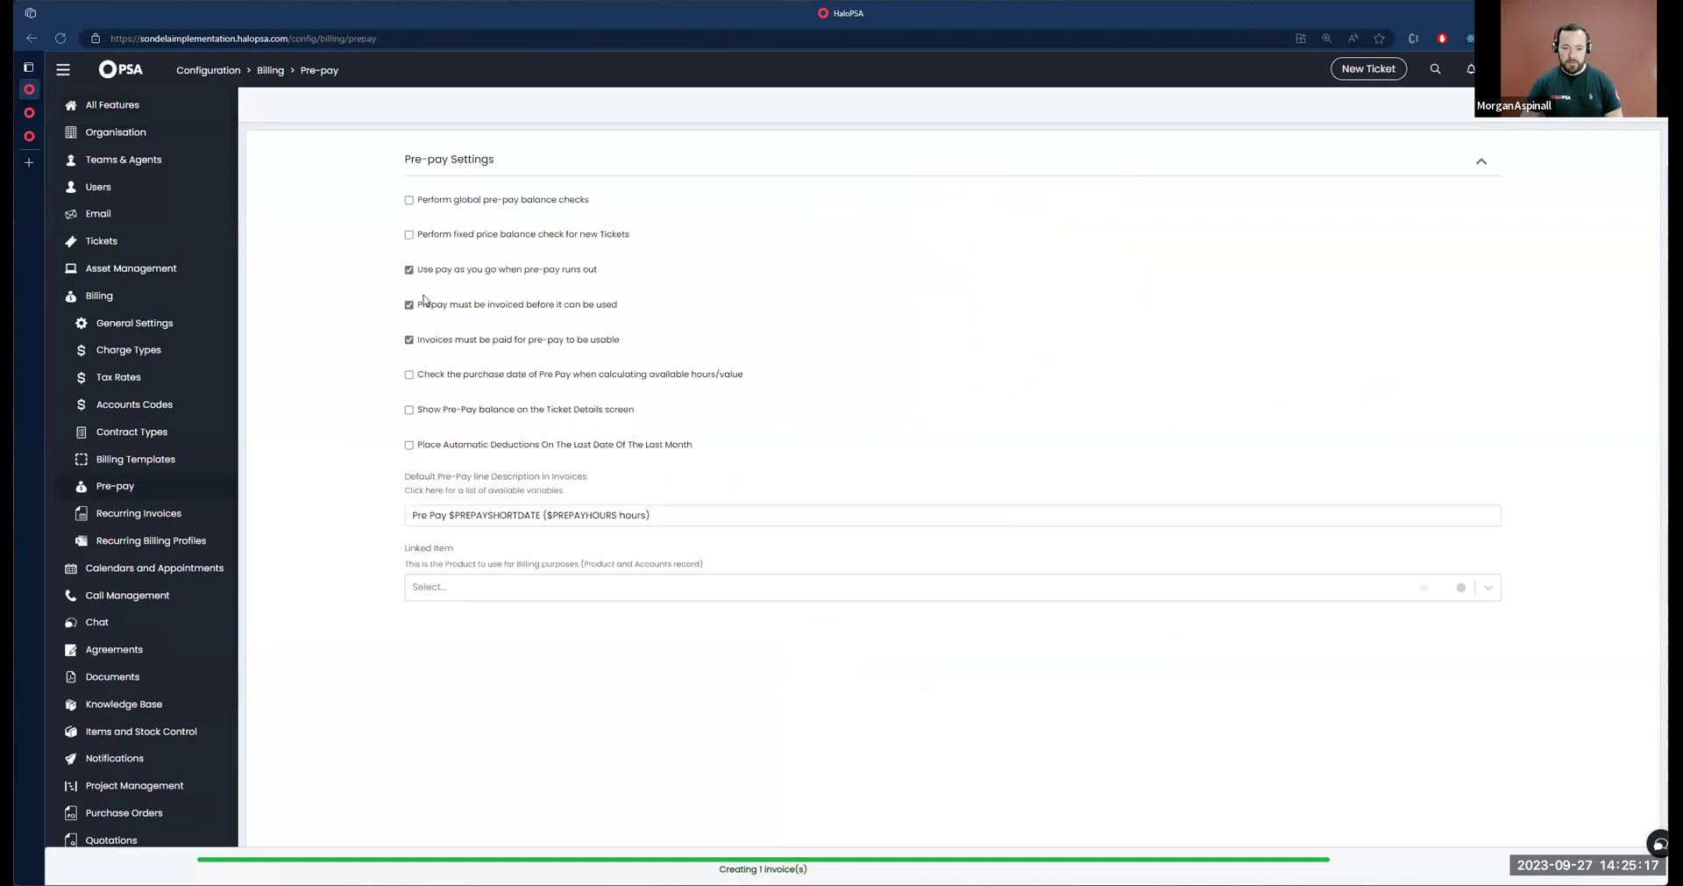
pyautogui.moveTo(426, 341); pyautogui.dragTo(670, 342)
pyautogui.moveTo(417, 341); pyautogui.dragTo(656, 354)
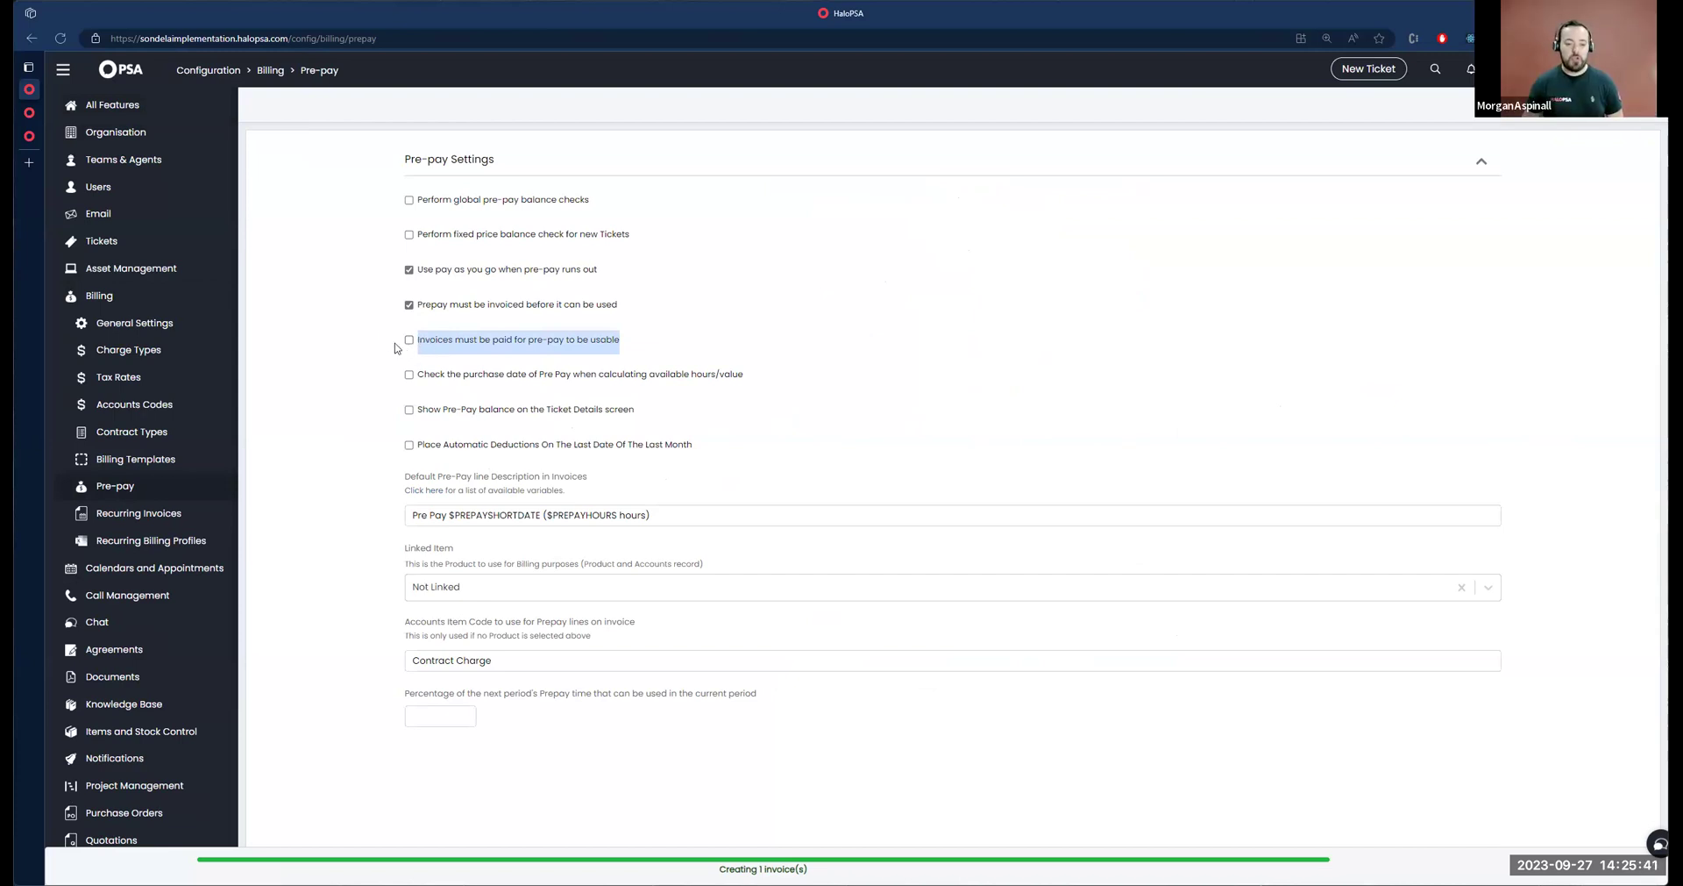
# Open the pre-pay details of Mario and Luigi's Pizza Place's Pre-Pay agreement from the customer agreements list
pyautogui.click(36, 115)
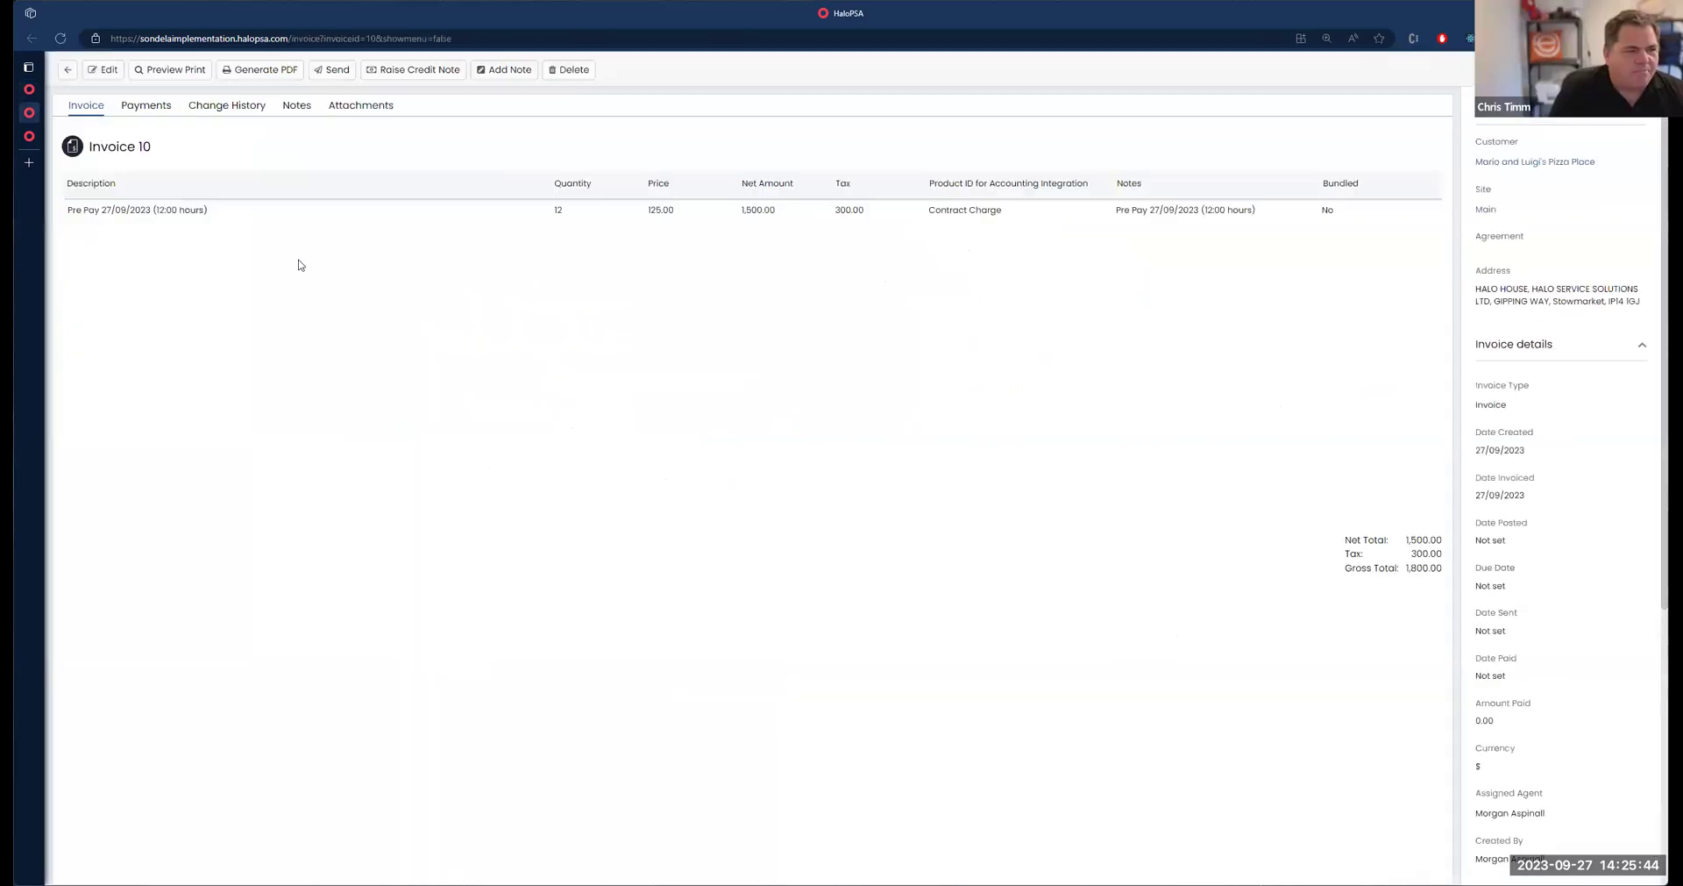
pyautogui.click(30, 136)
pyautogui.click(64, 69)
pyautogui.click(94, 304)
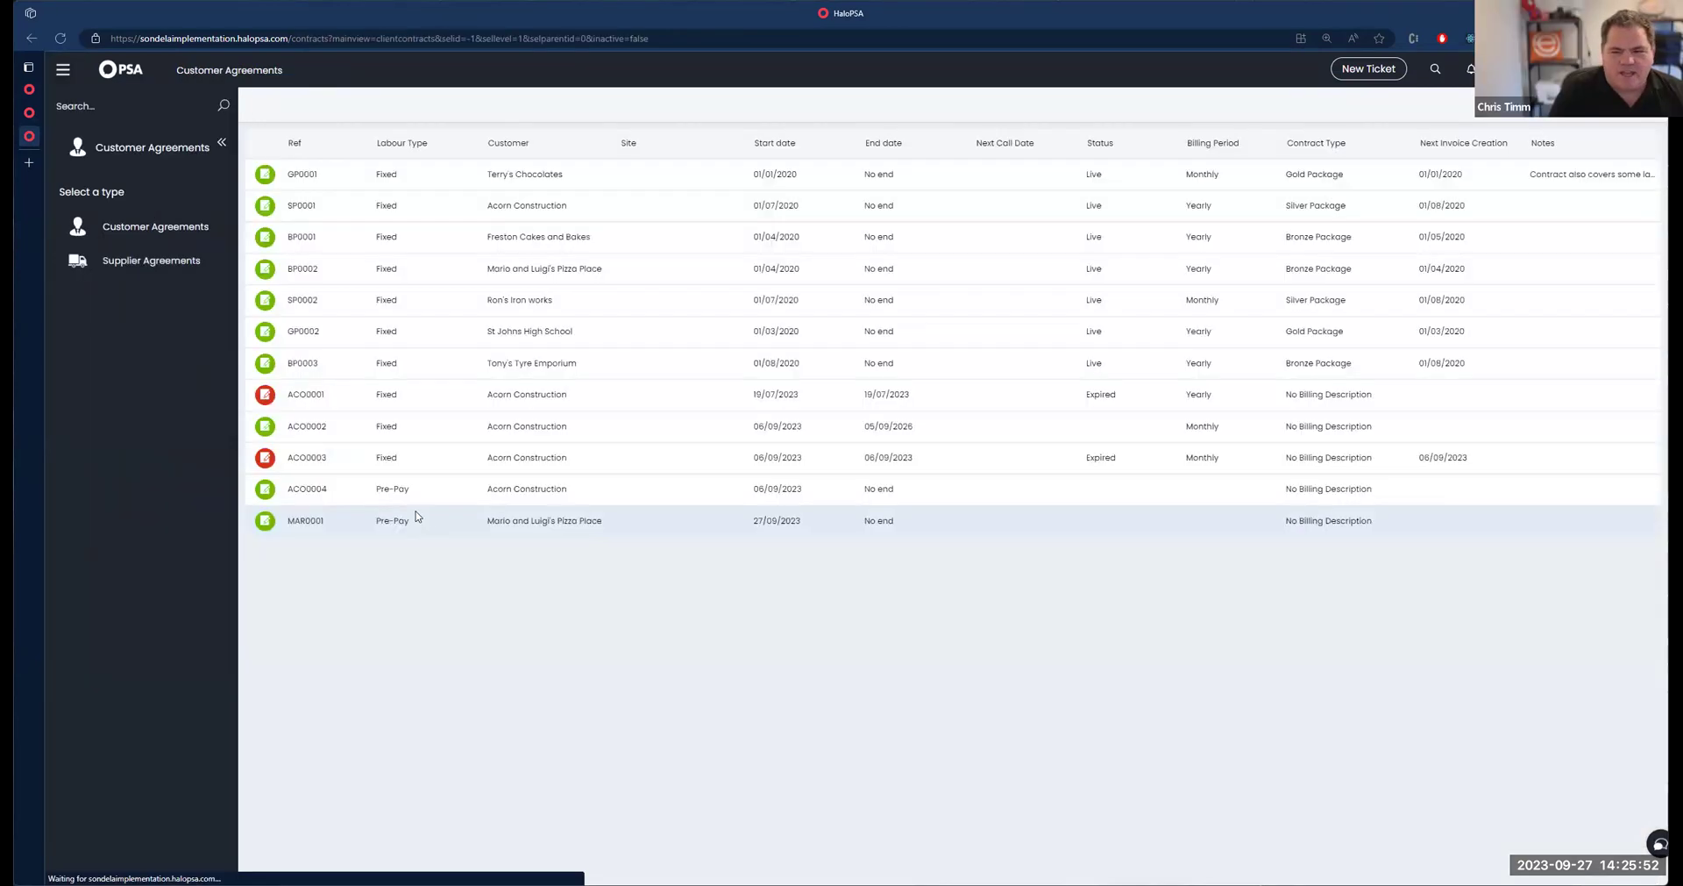
pyautogui.click(418, 521)
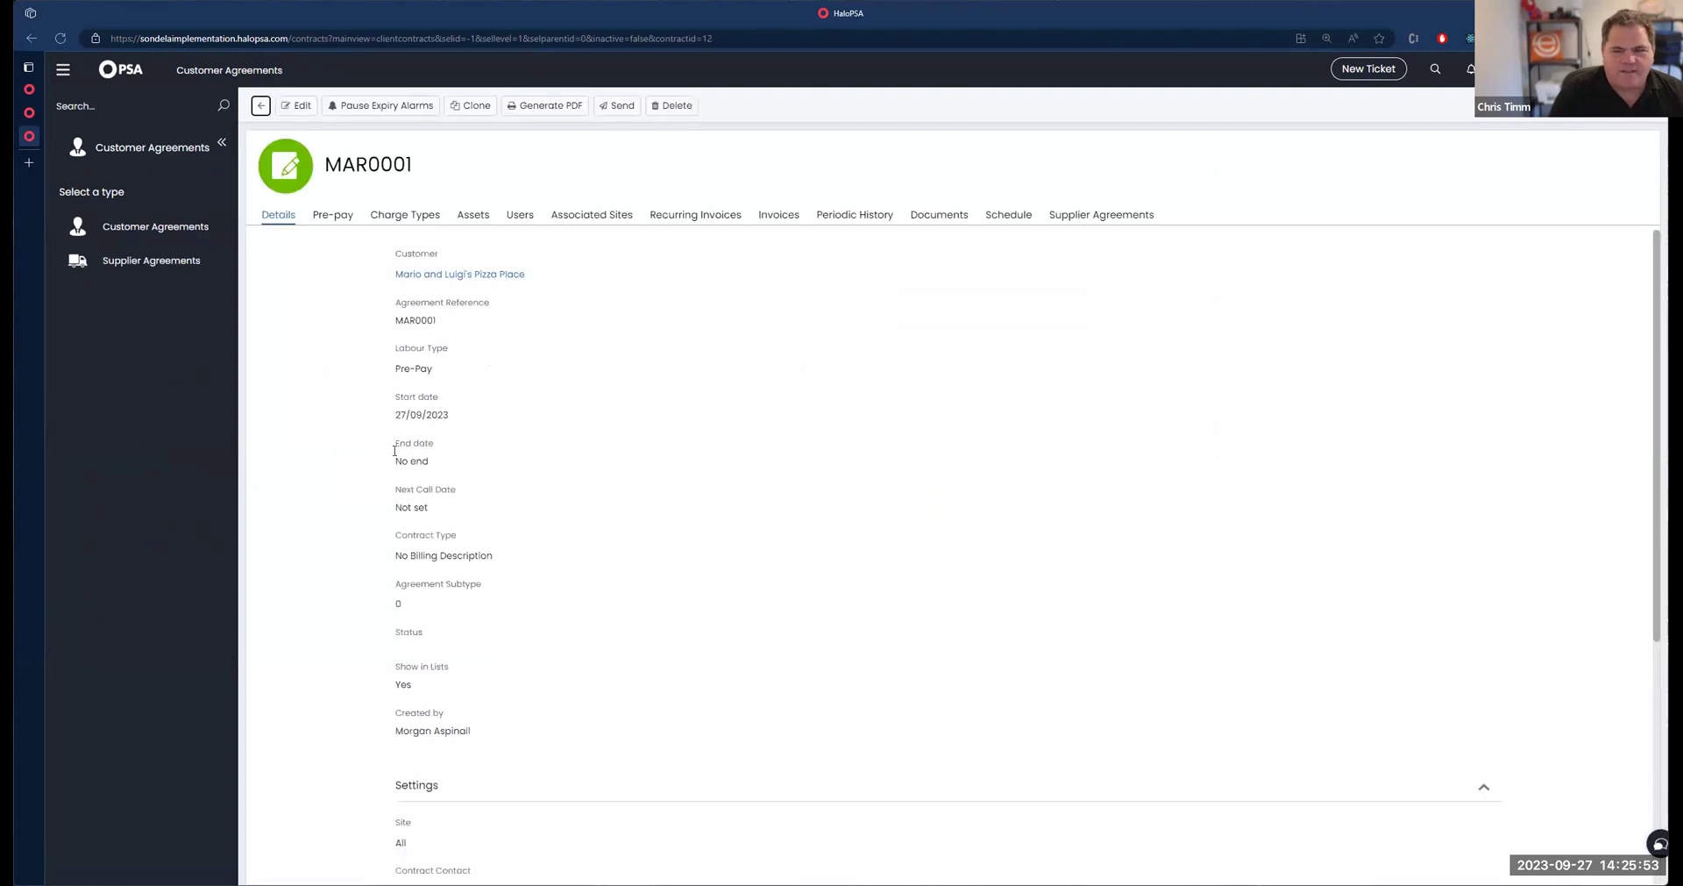
pyautogui.click(333, 215)
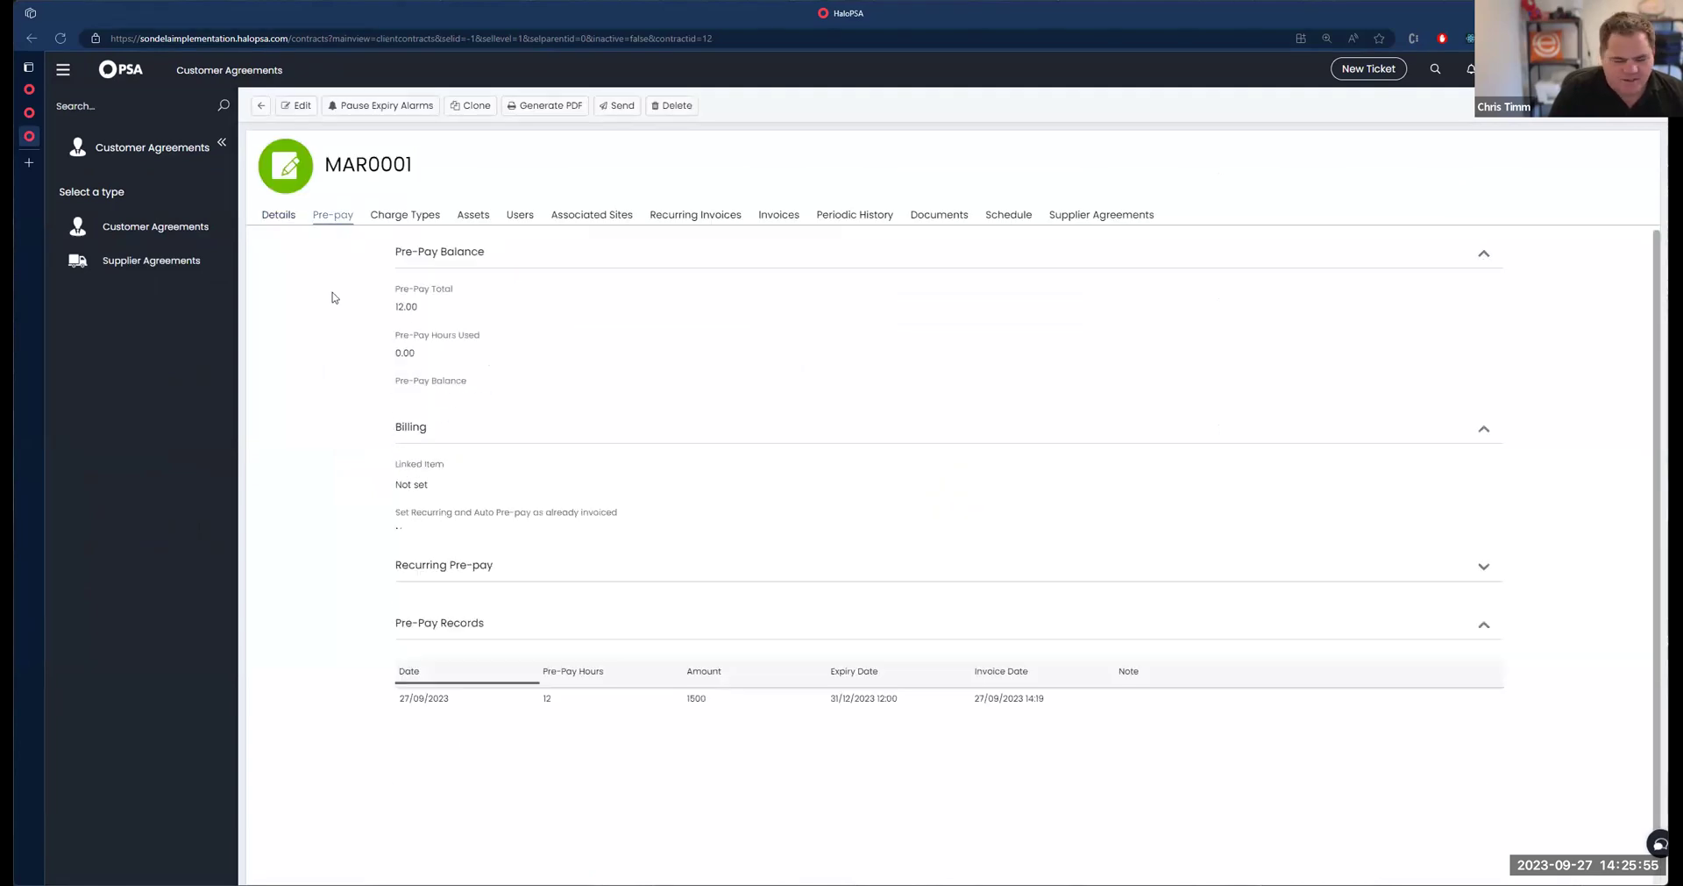
# Recheck the pre-pay configuration, and highlight the agreement's pre-pay total and balance
pyautogui.click(29, 113)
pyautogui.click(29, 89)
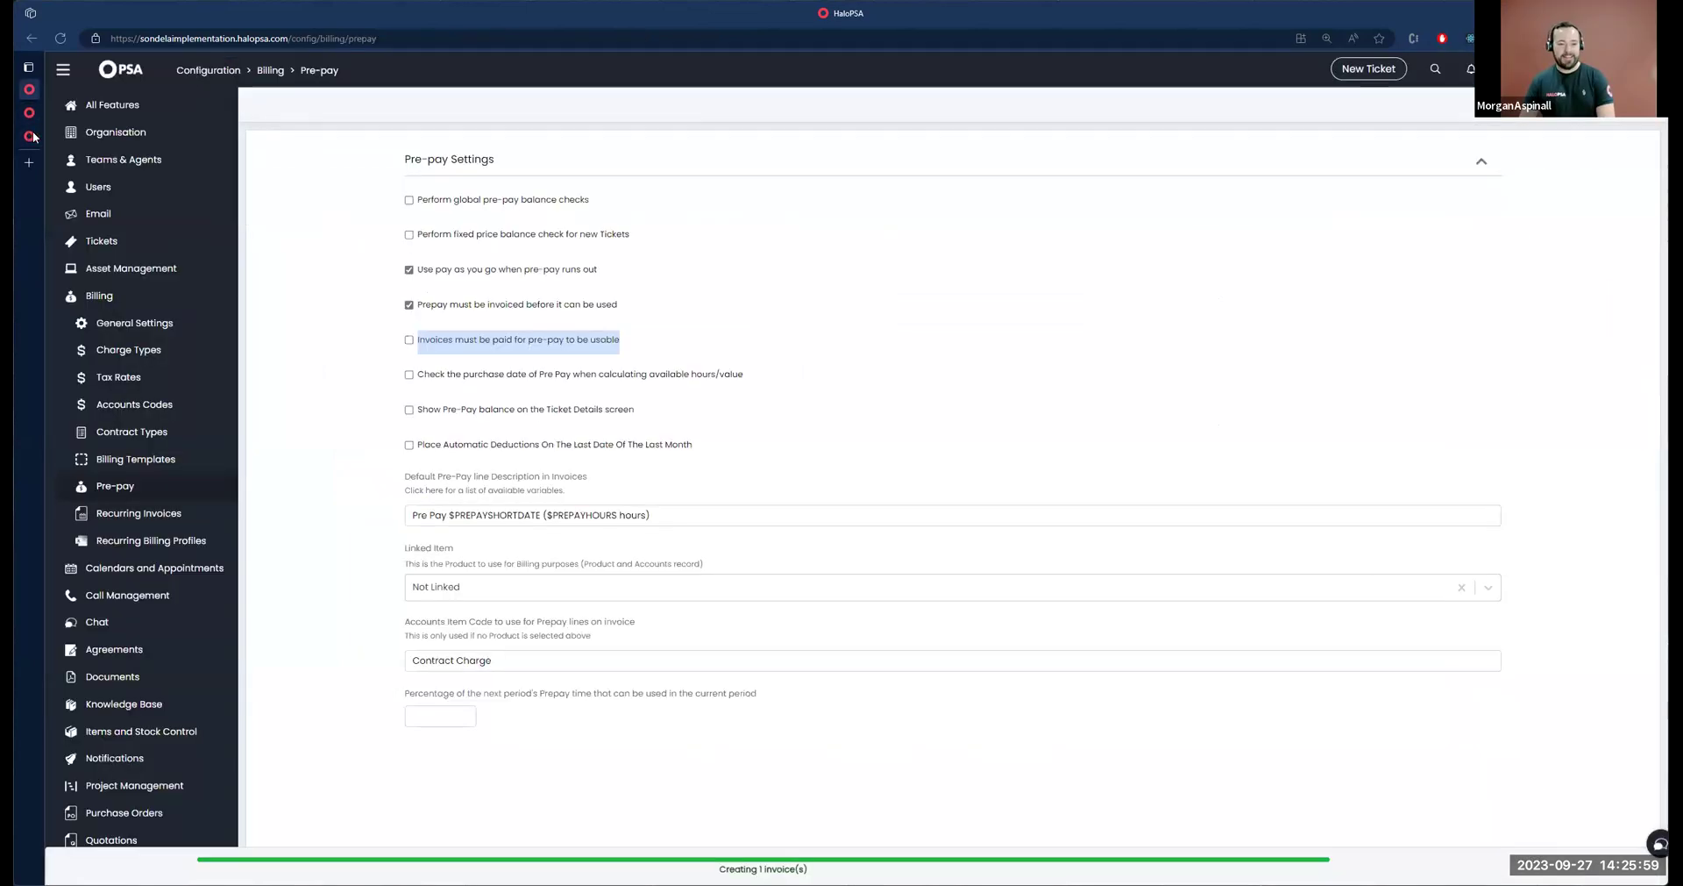
pyautogui.click(29, 136)
pyautogui.moveTo(394, 303); pyautogui.dragTo(429, 324)
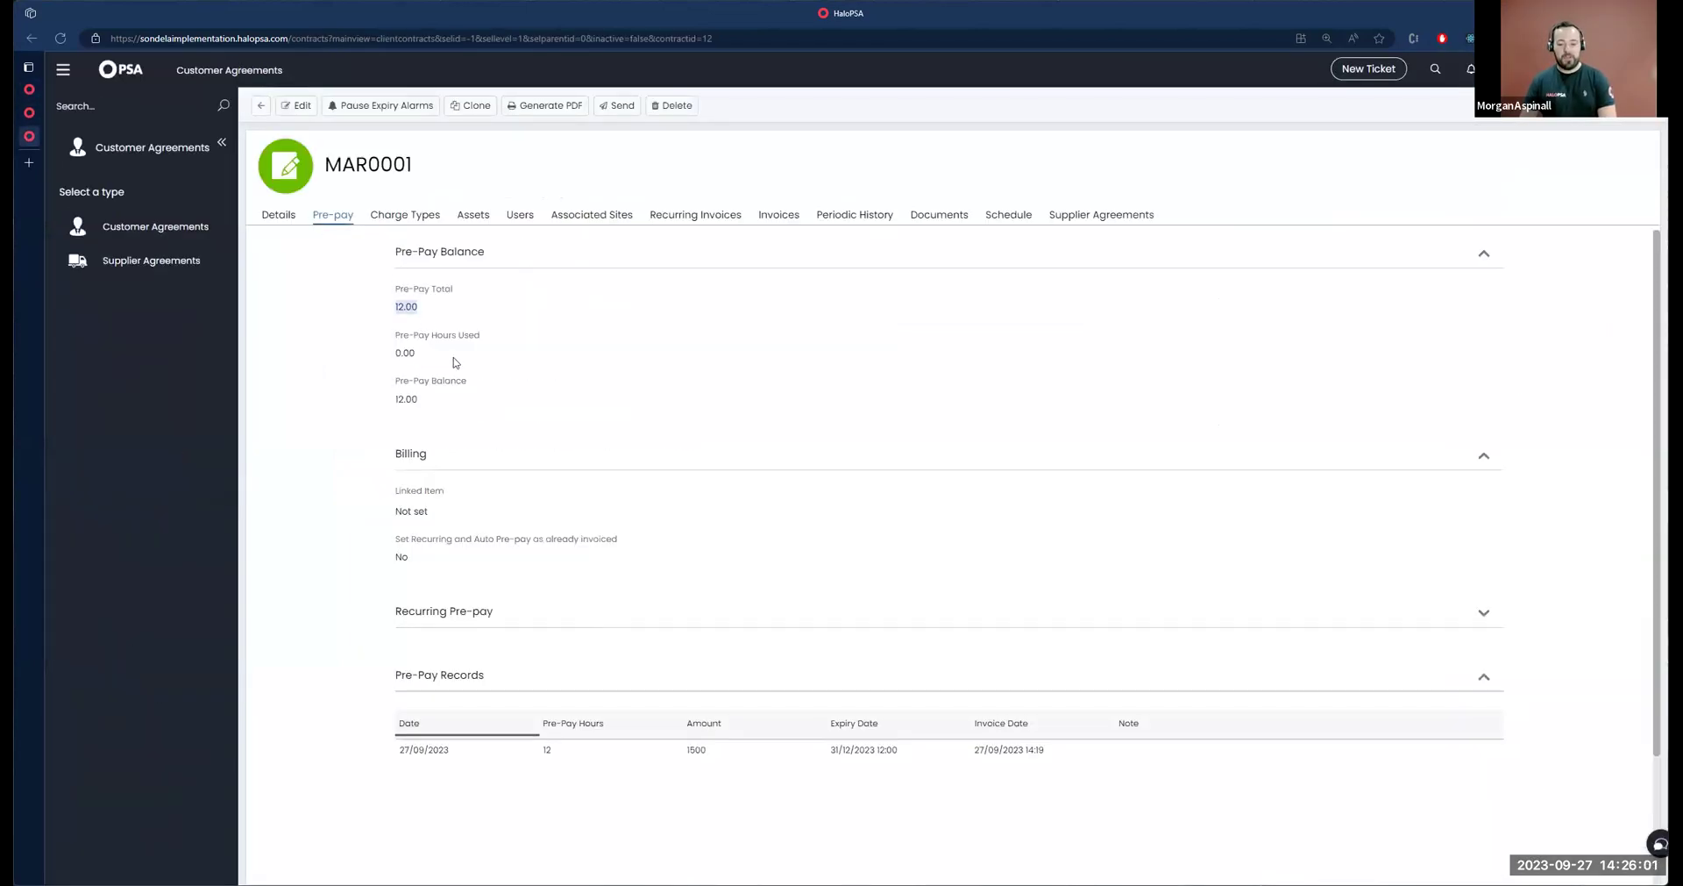
pyautogui.moveTo(429, 401); pyautogui.dragTo(396, 378)
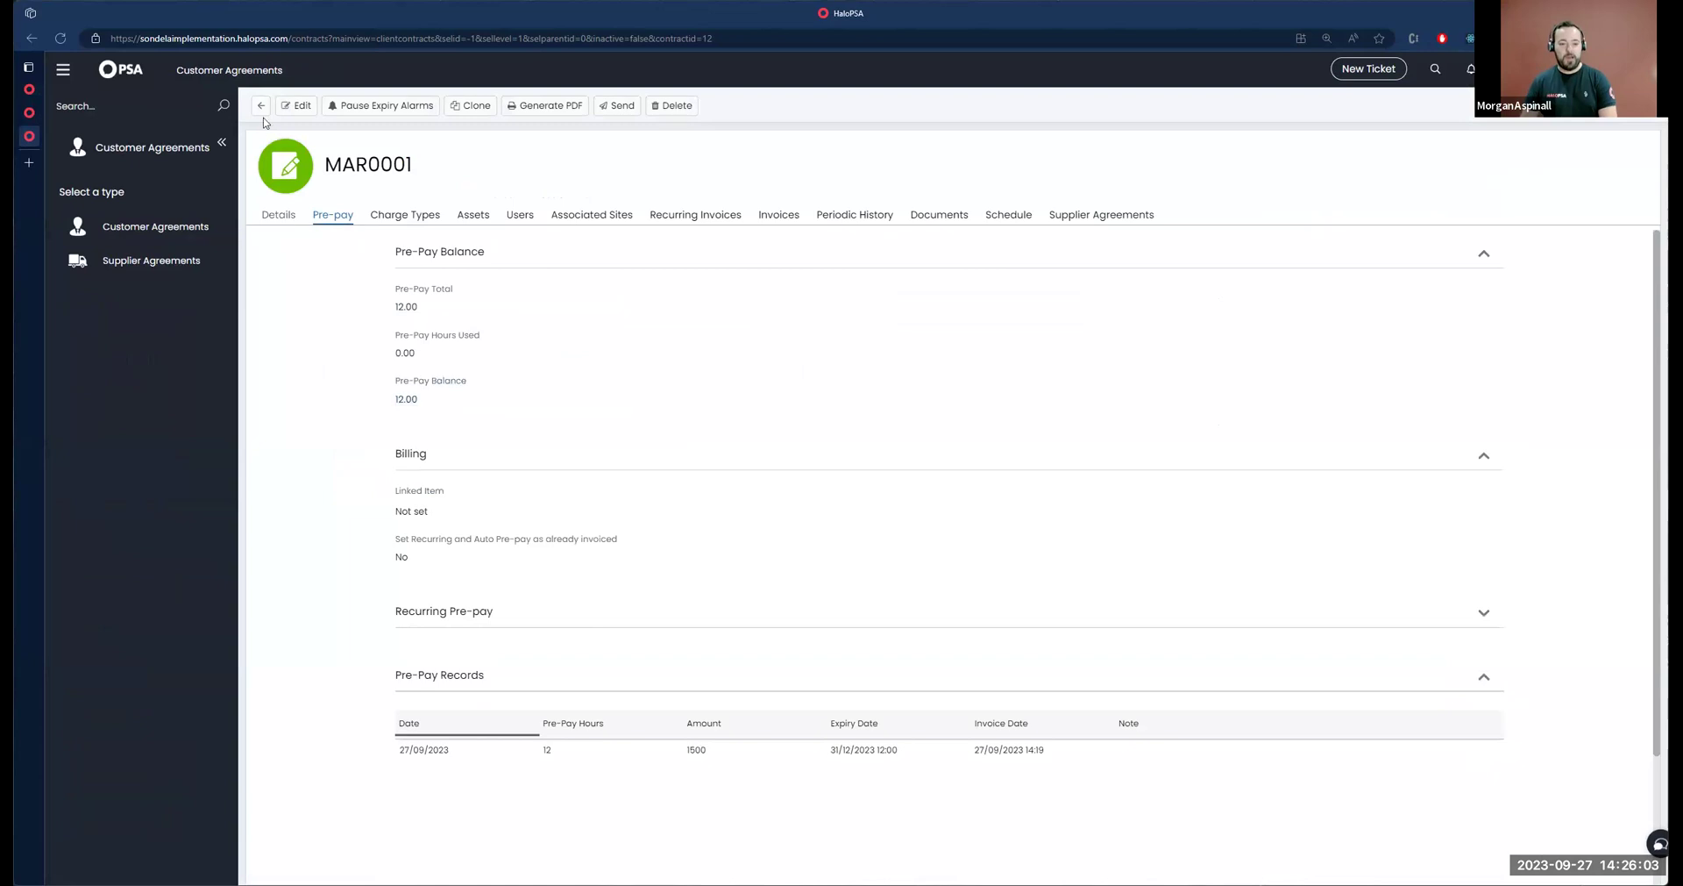
# Recalculate the billing of the private note "Inv" on the customer's Mail Chimp Access ticket
pyautogui.click(278, 214)
pyautogui.click(429, 273)
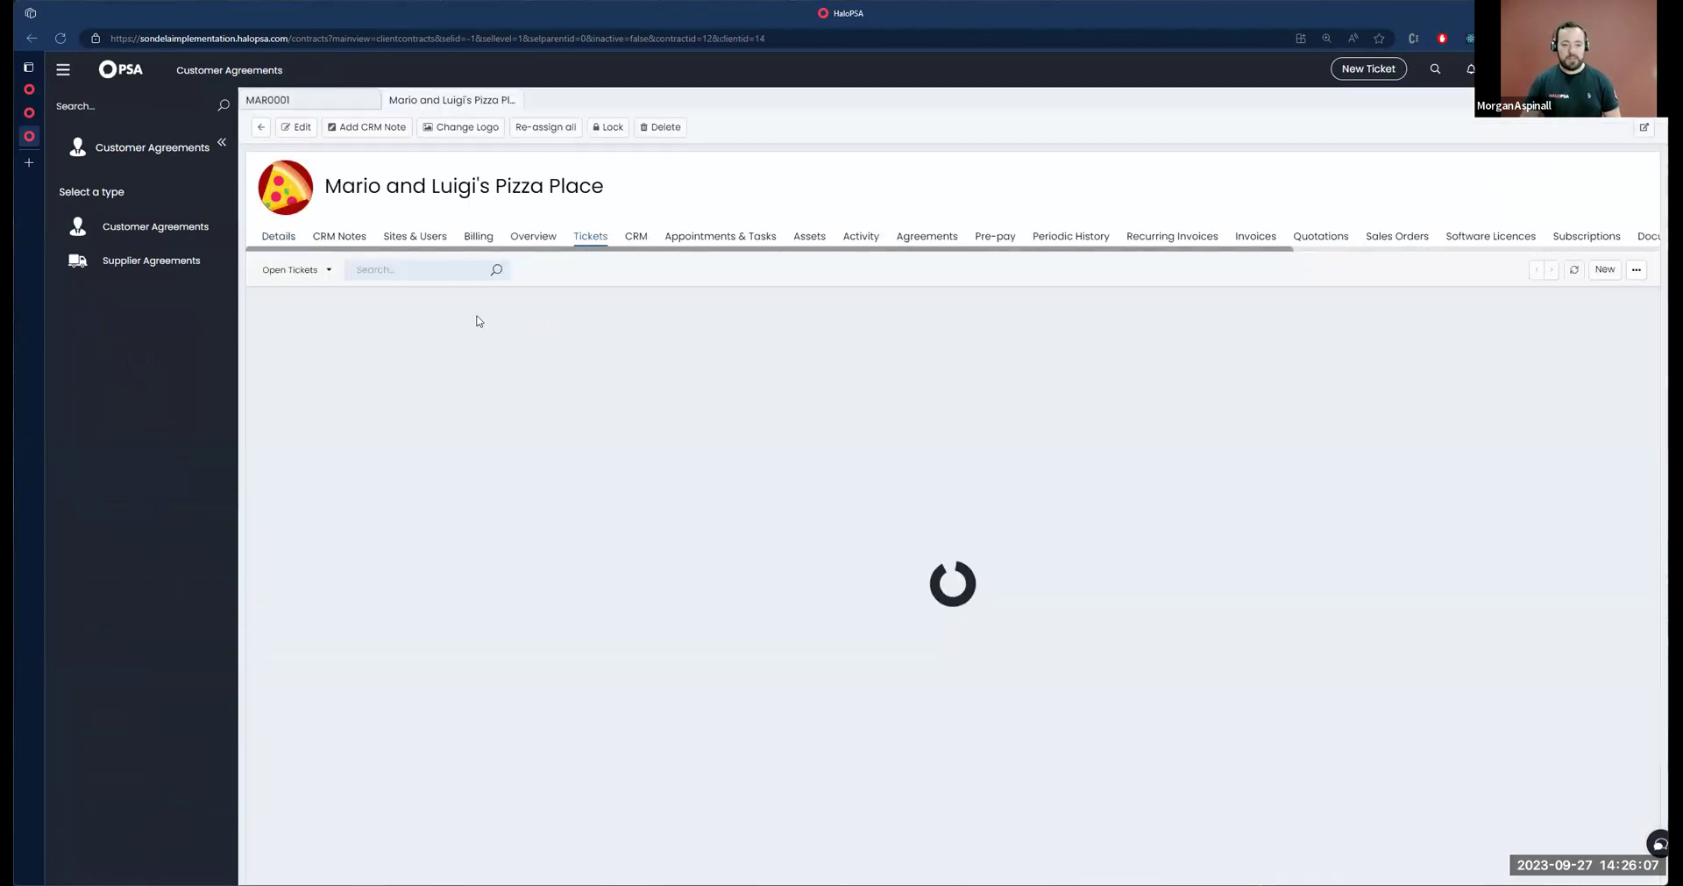
pyautogui.click(443, 342)
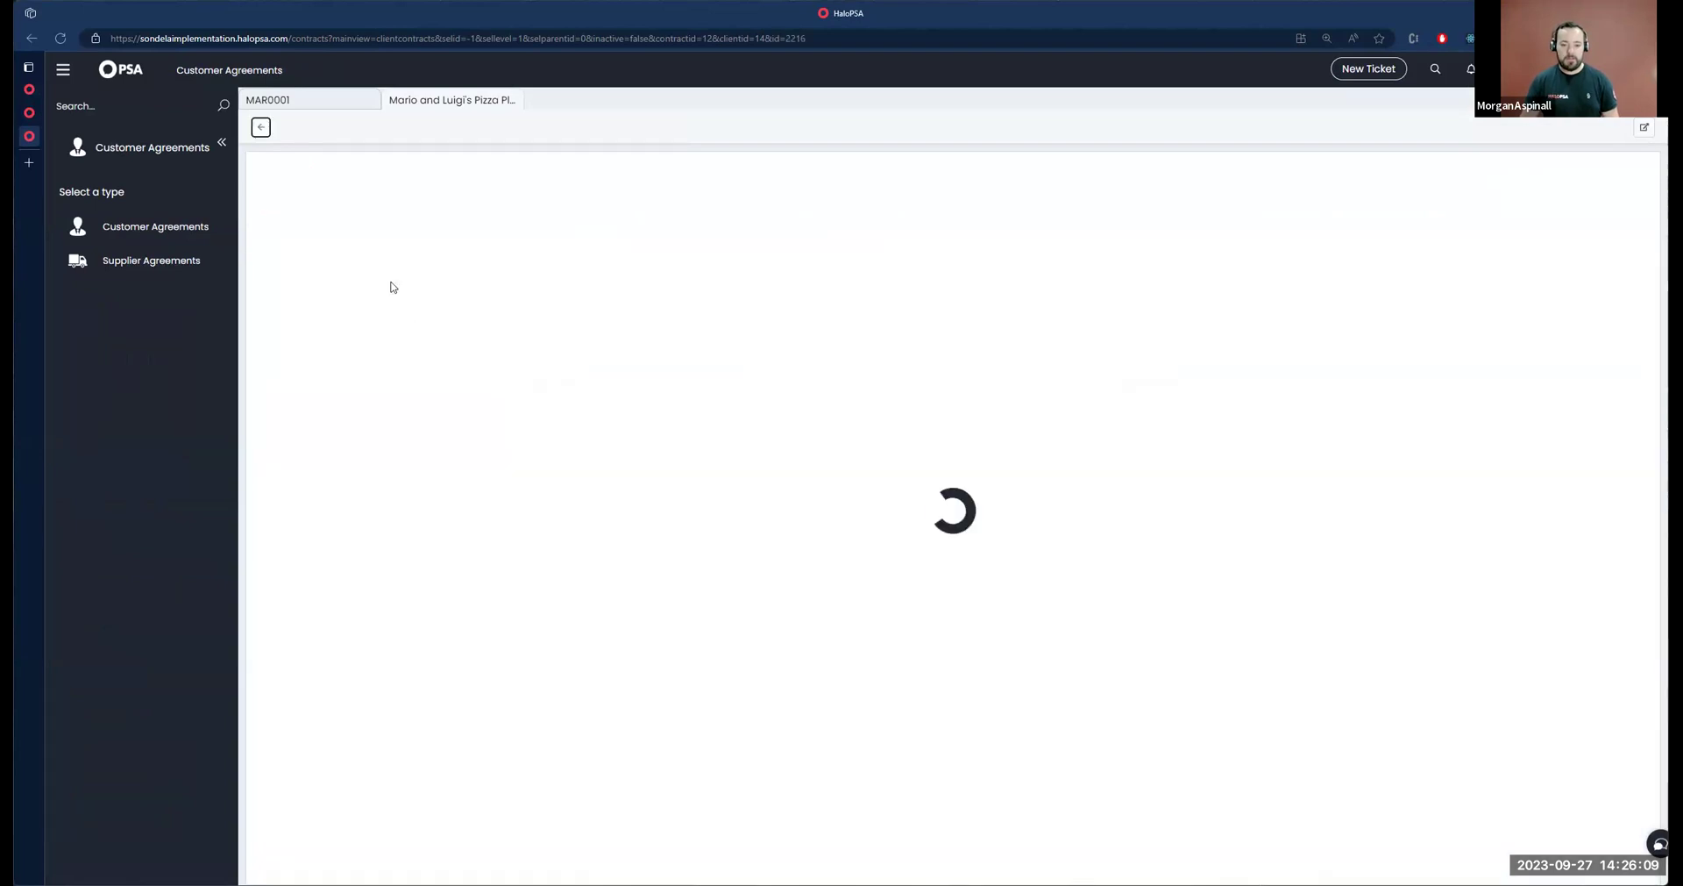
pyautogui.click(474, 307)
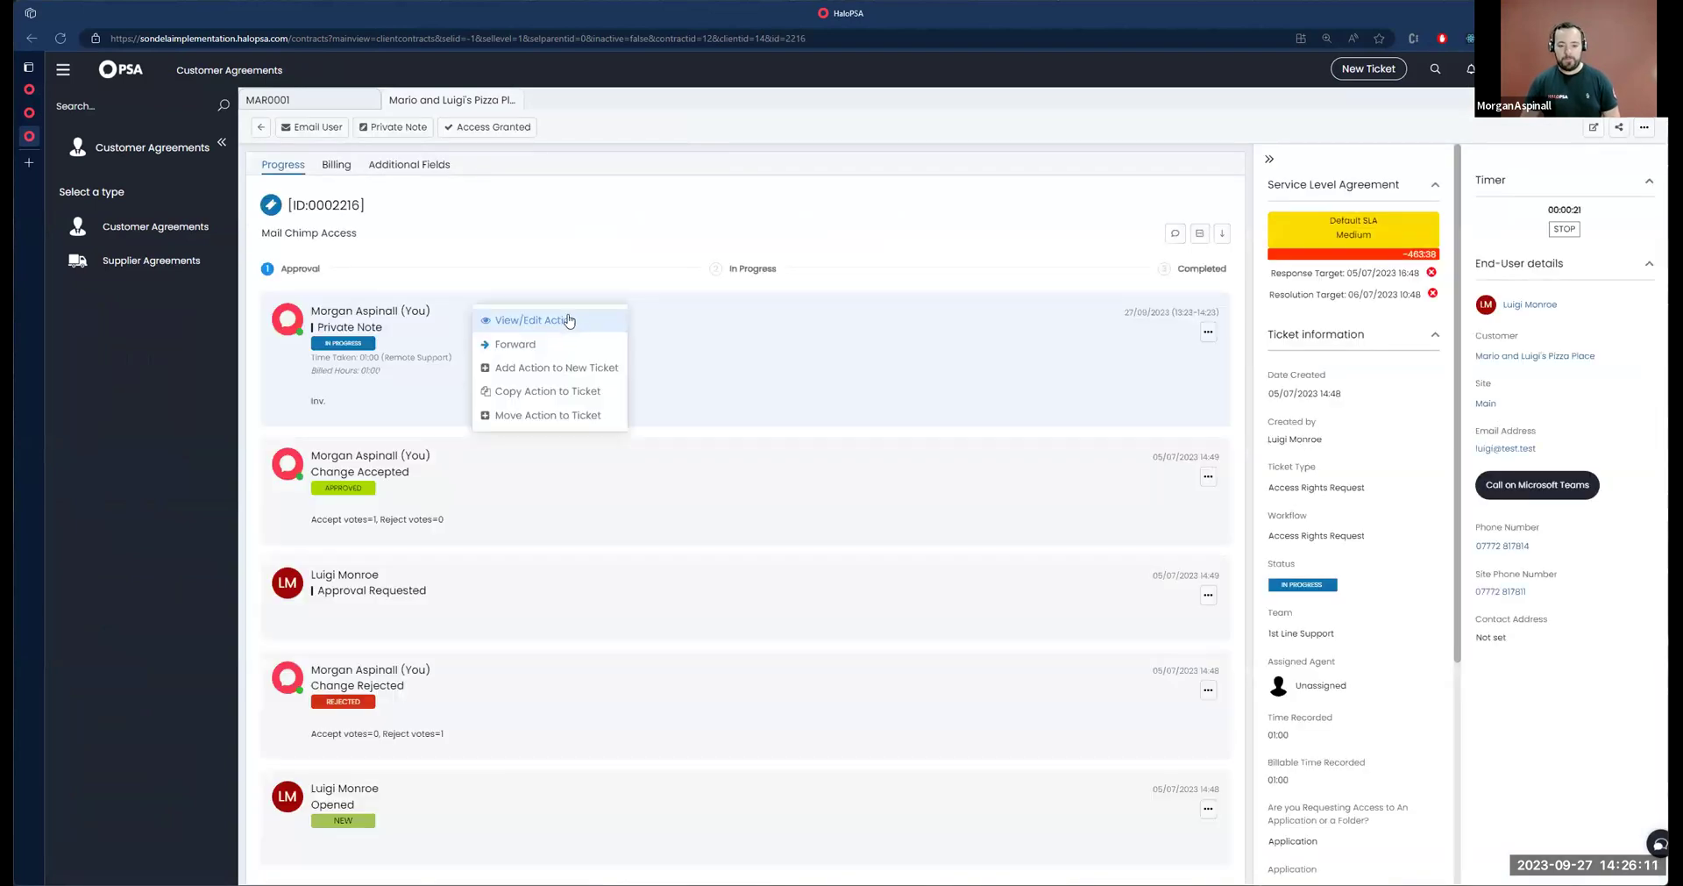
pyautogui.click(569, 321)
pyautogui.click(263, 216)
pyautogui.click(296, 114)
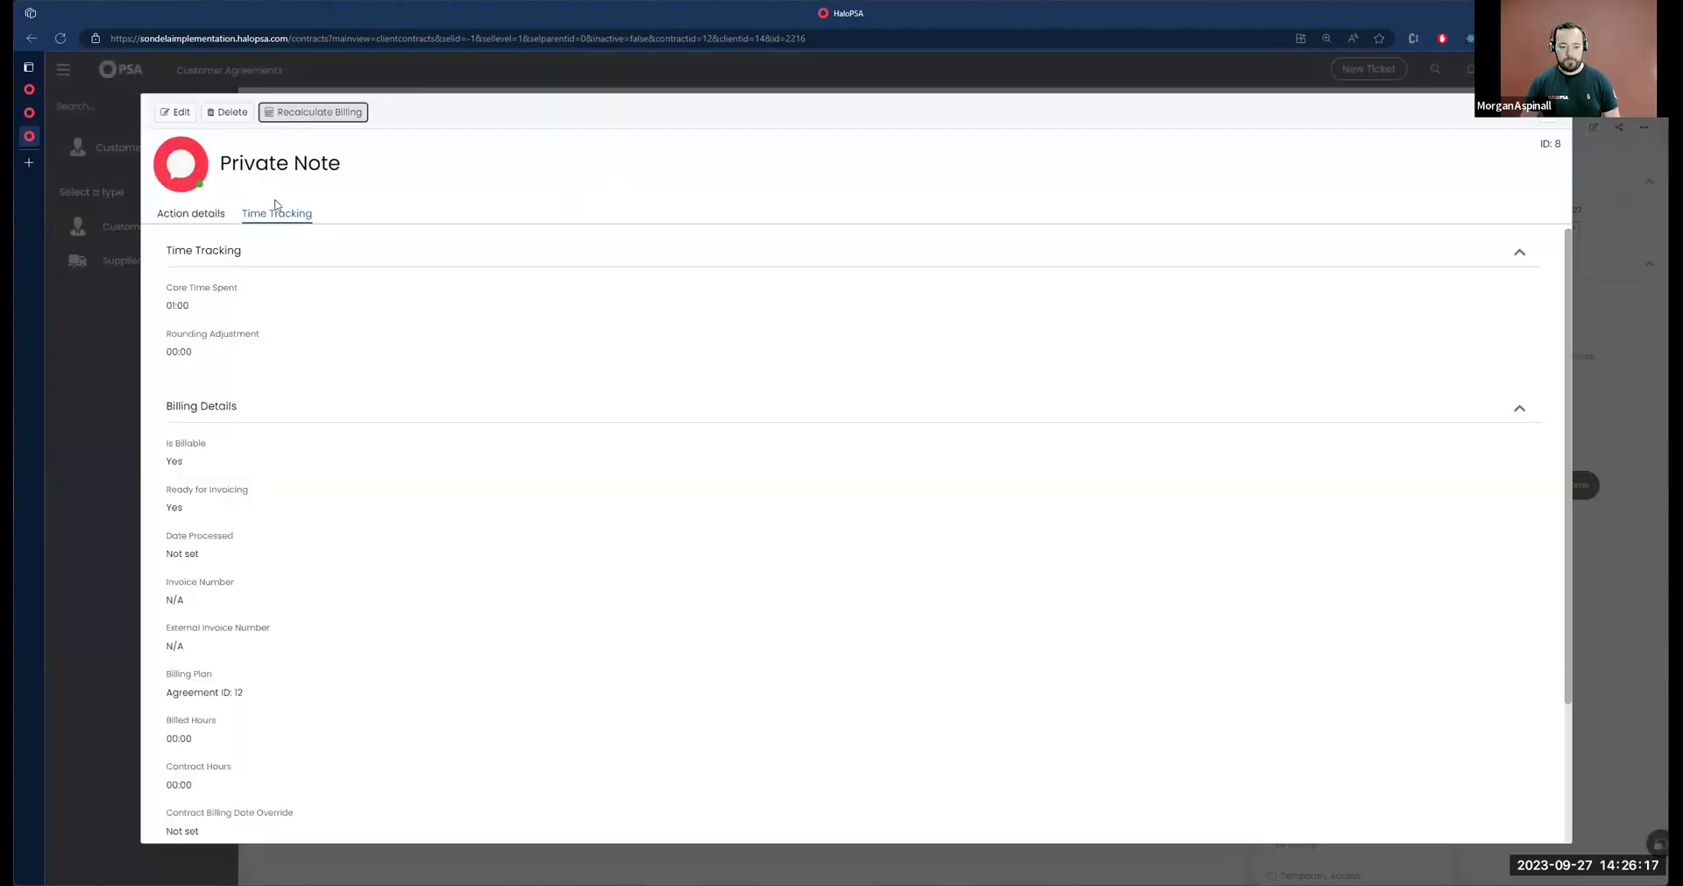
# Examine the private note's billing plan and highlight its pre-pay hours, and close the note
pyautogui.scroll(-1, 229, 526)
pyautogui.scroll(-1, 225, 579)
pyautogui.moveTo(168, 675); pyautogui.dragTo(192, 698)
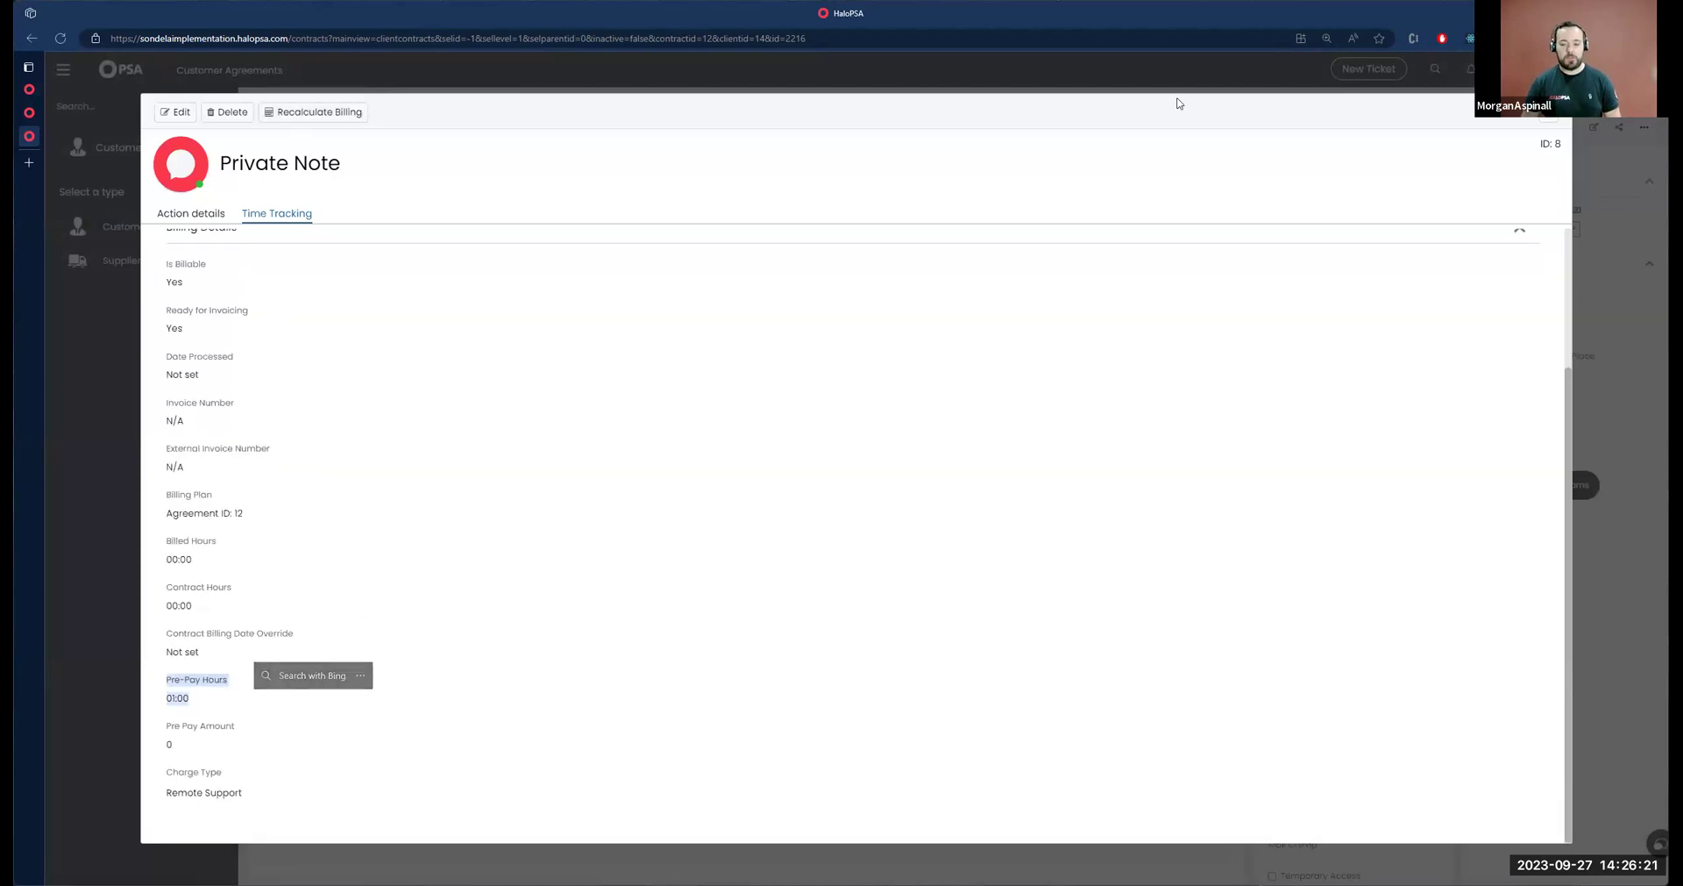
pyautogui.press('Escape')
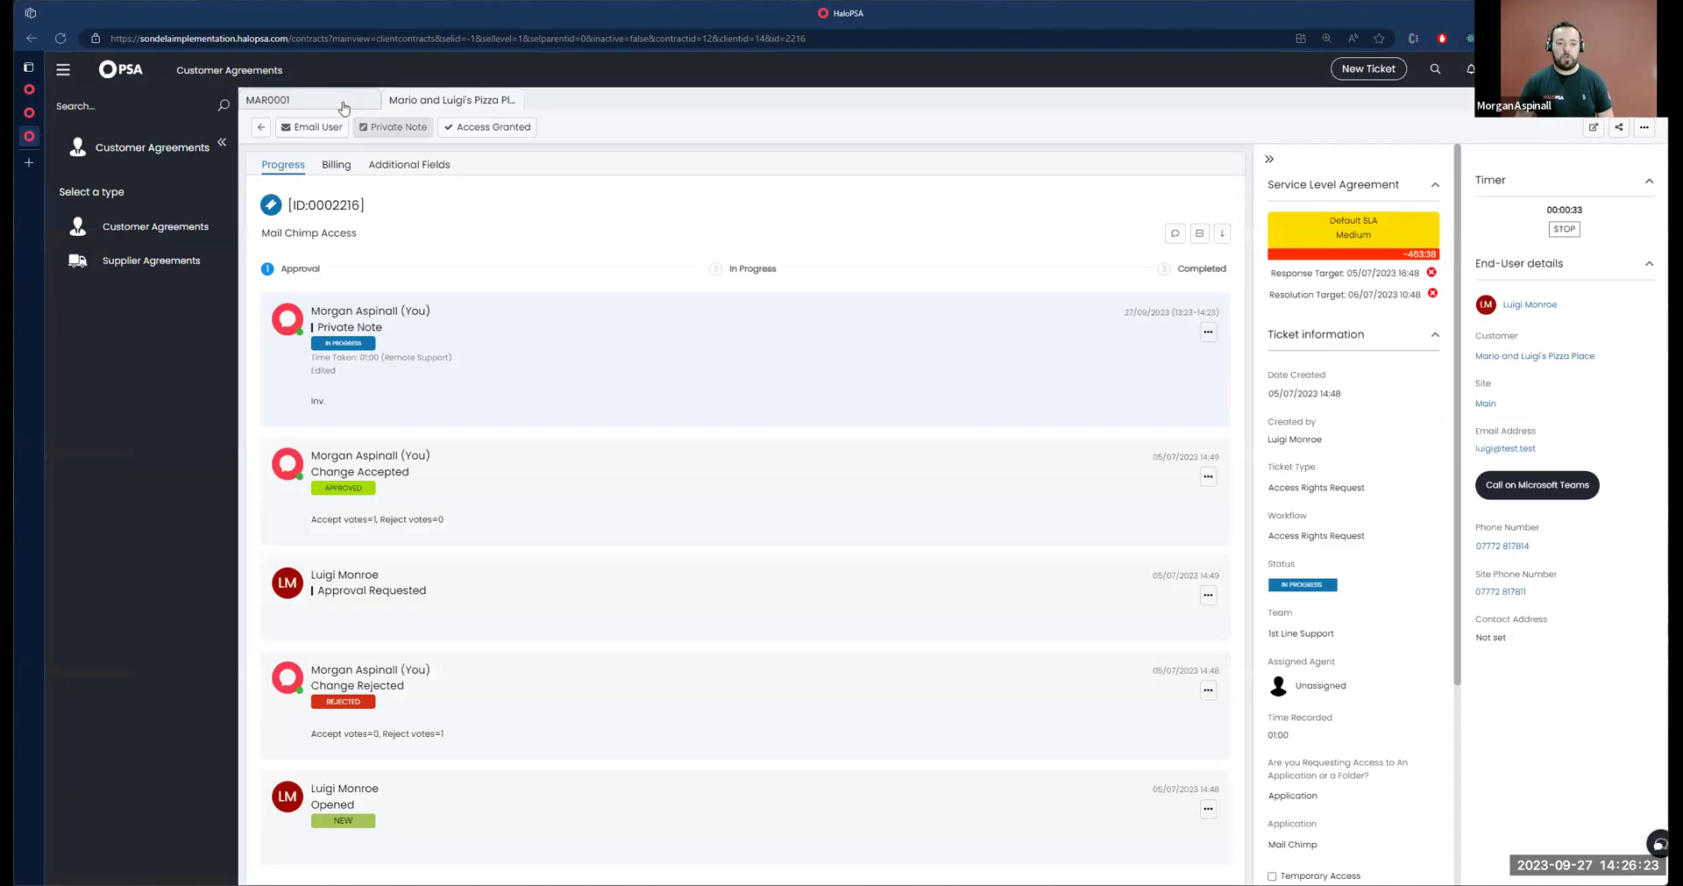
# Refresh the customer's pre-pay agreement and review its pre-pay total, hours used and balance
pyautogui.click(343, 95)
pyautogui.click(338, 242)
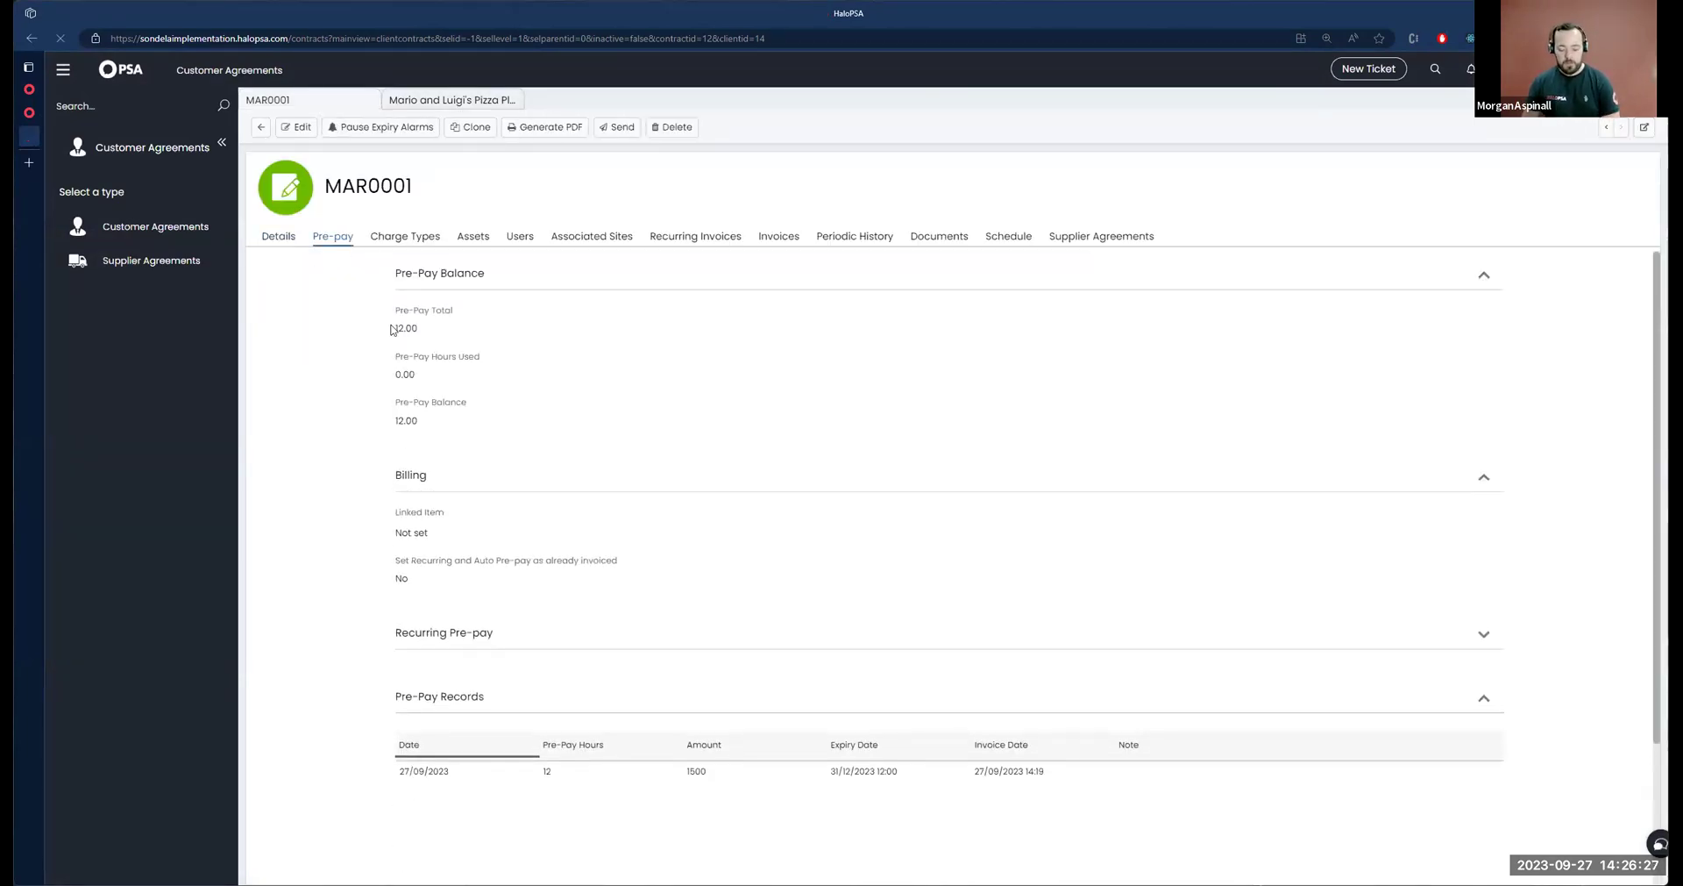
pyautogui.press('F5')
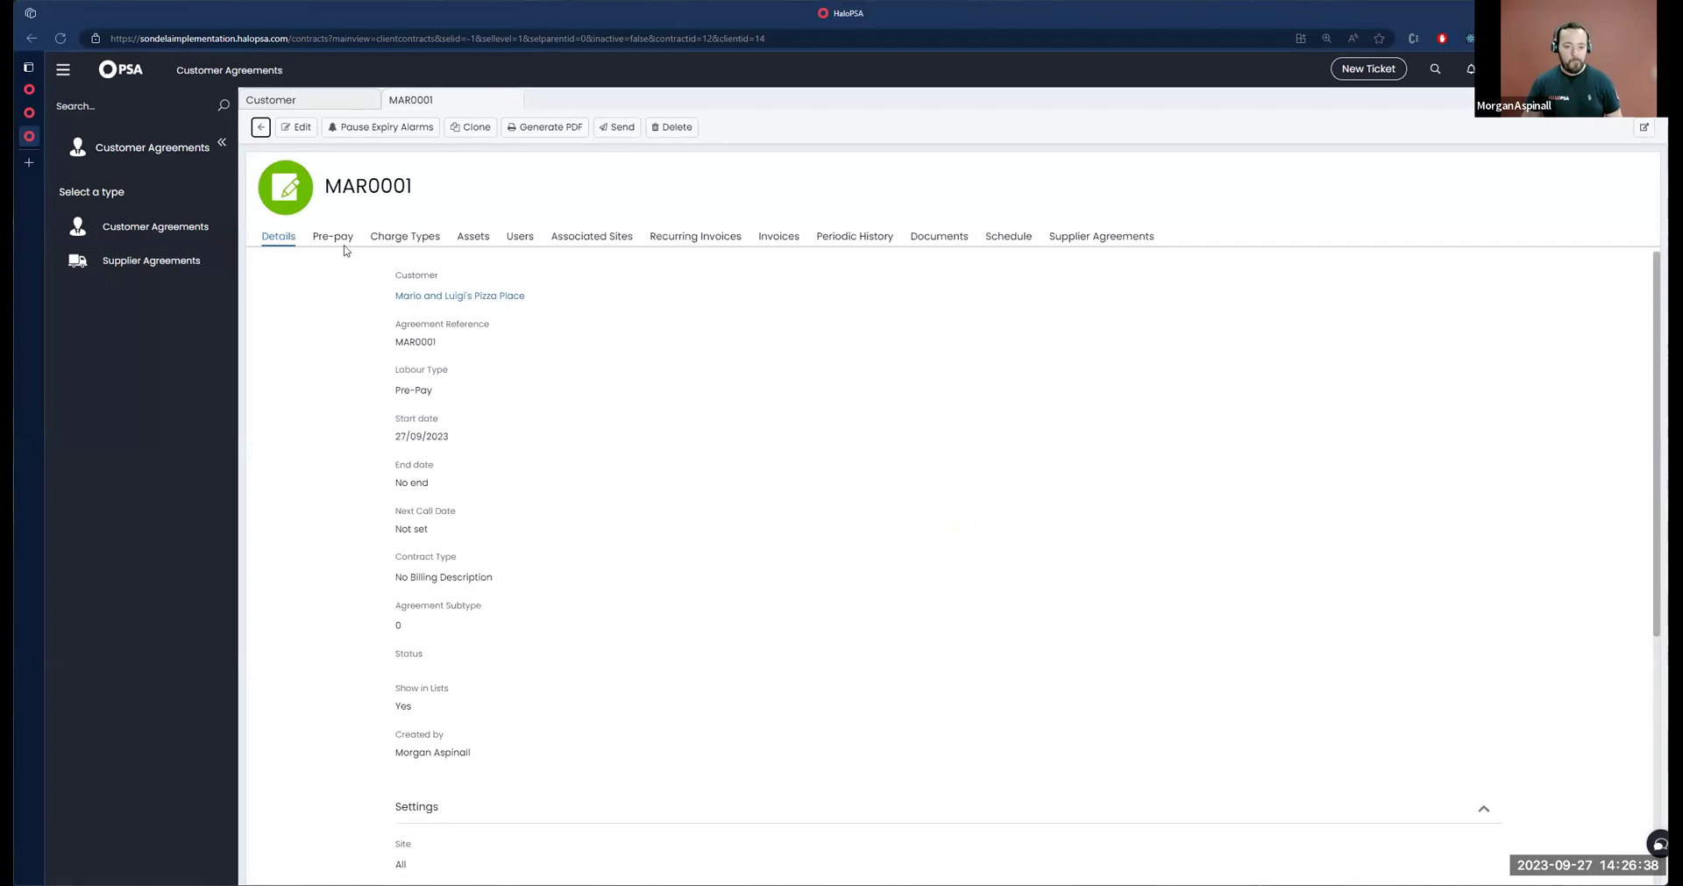
pyautogui.click(335, 237)
pyautogui.doubleClick(403, 326)
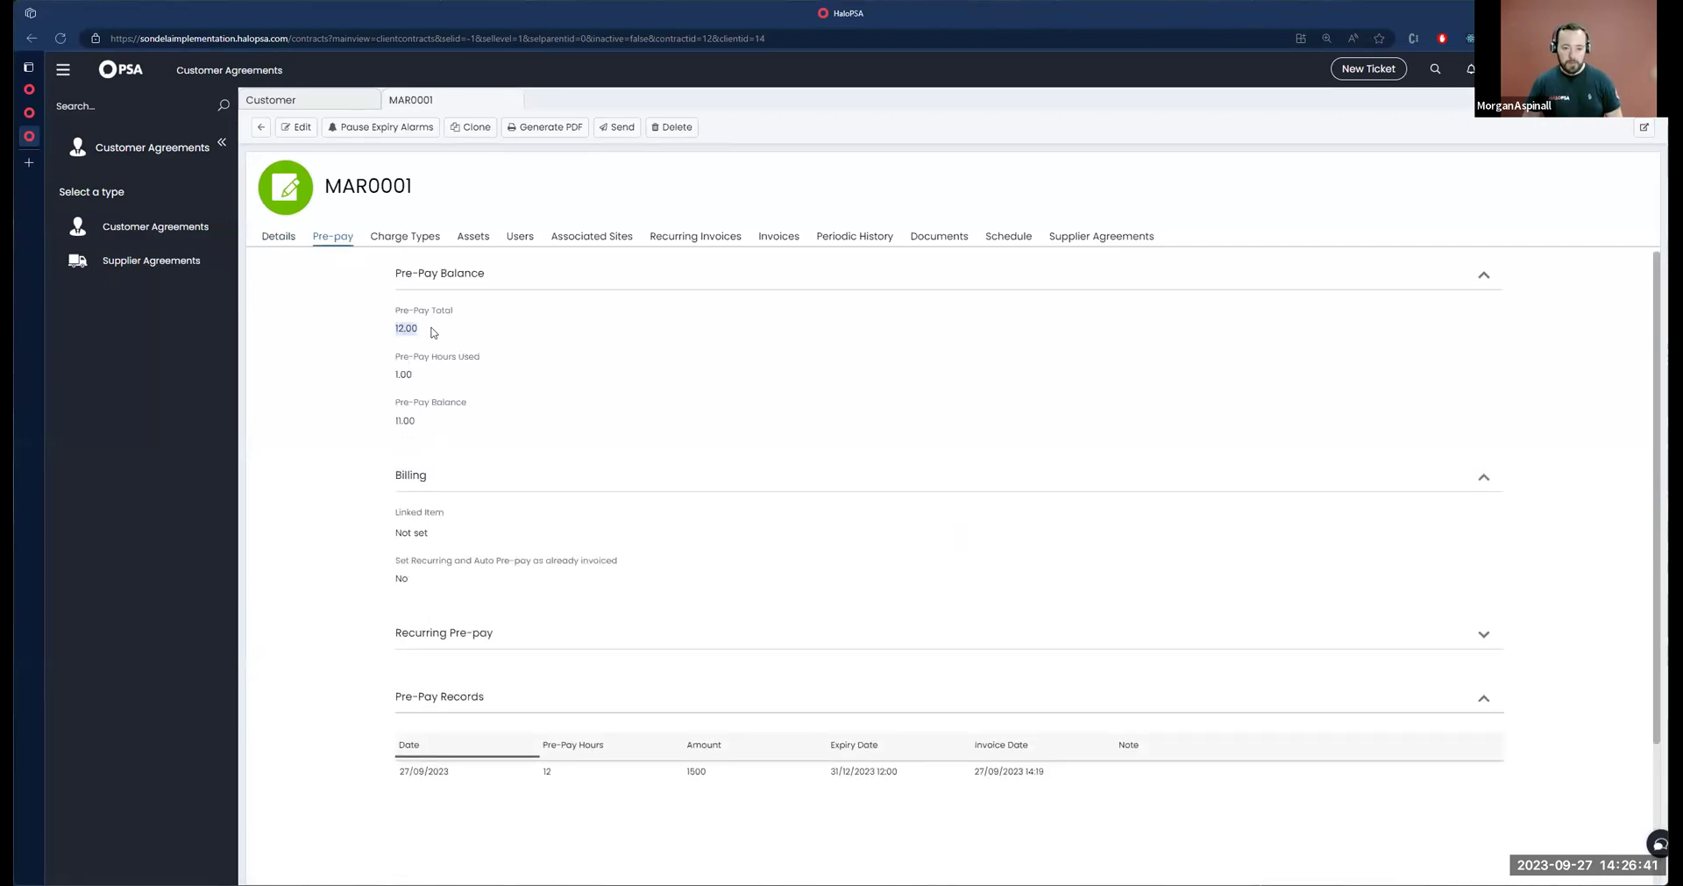
pyautogui.doubleClick(402, 374)
pyautogui.doubleClick(416, 424)
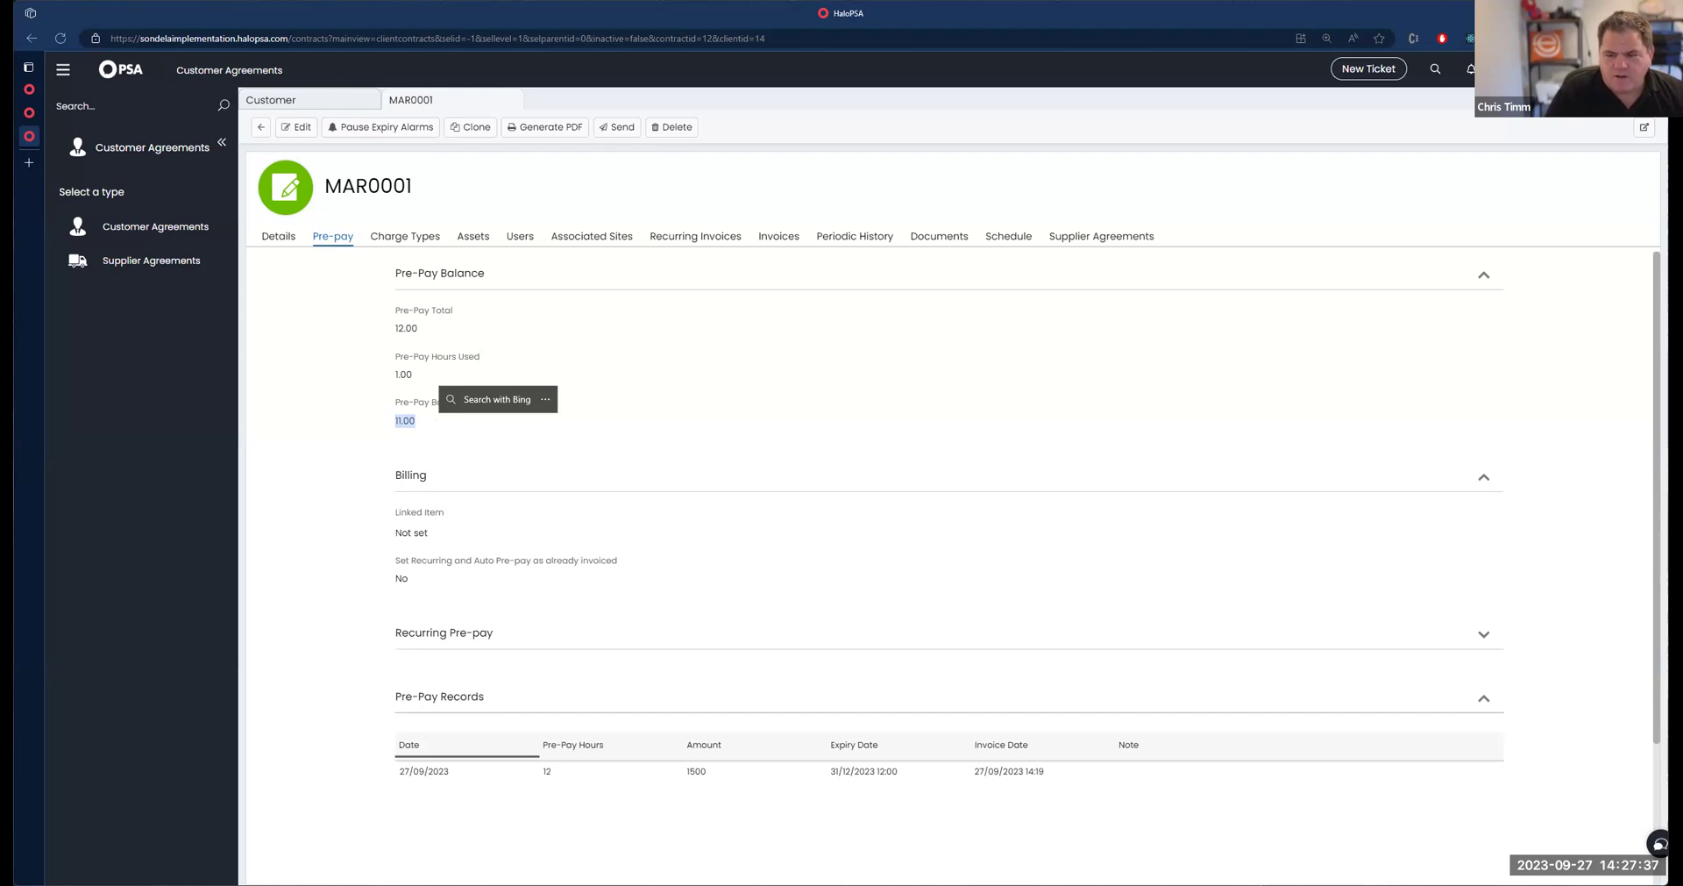
# In the billing configuration's pre-pay settings, enable "Show Pre-Pay balance on the Ticket Details screen"
pyautogui.click(62, 69)
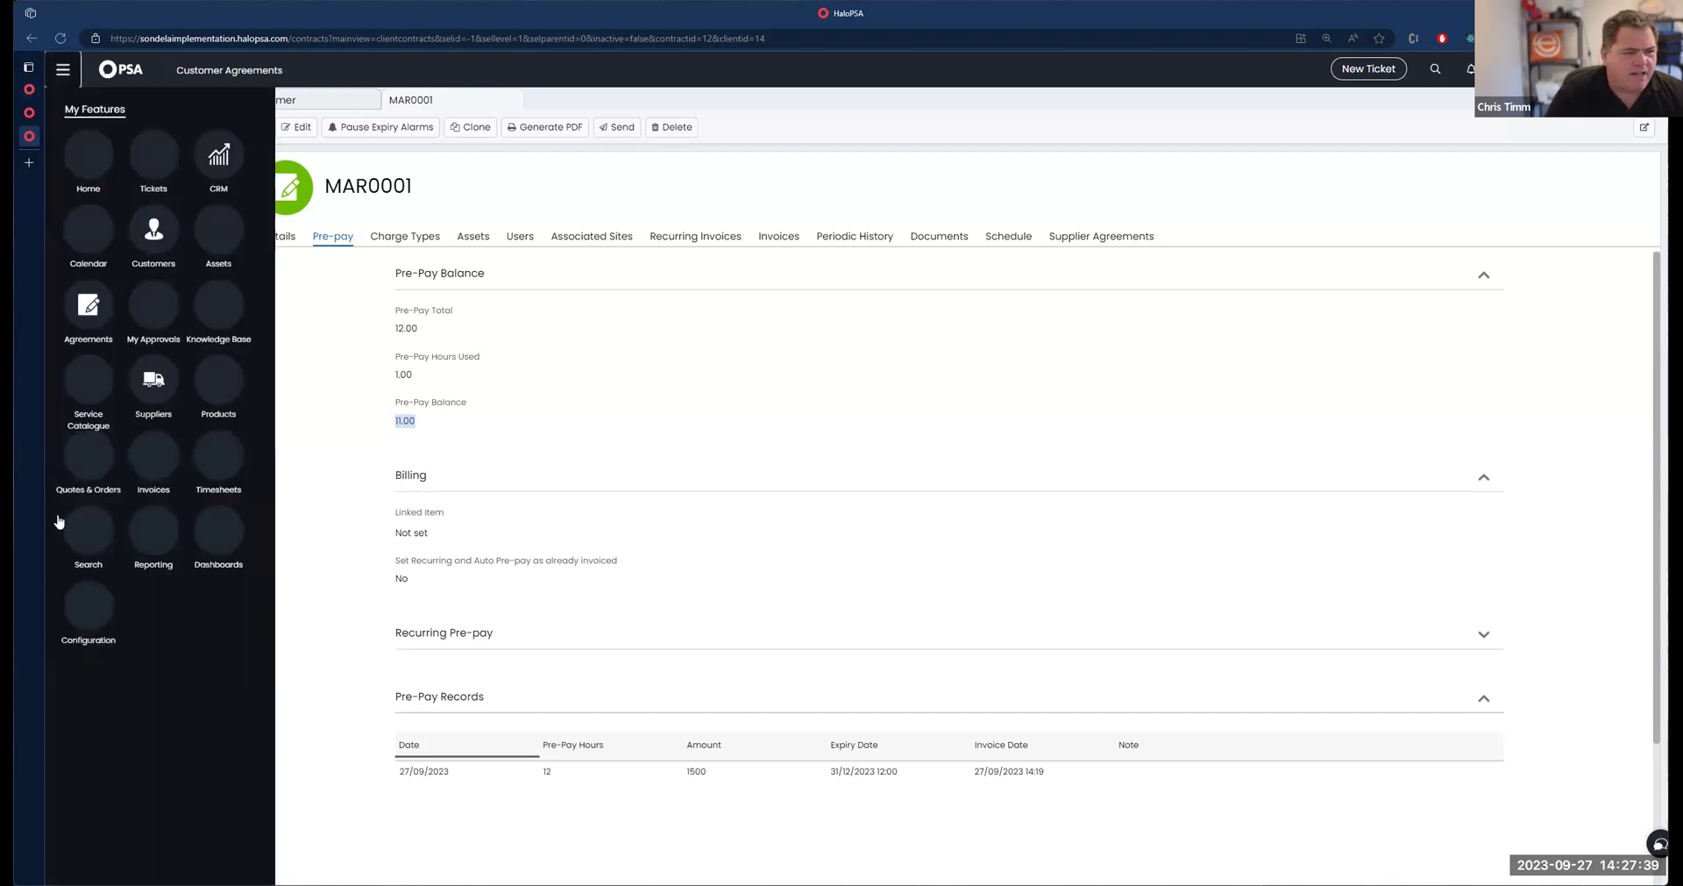
pyautogui.click(88, 605)
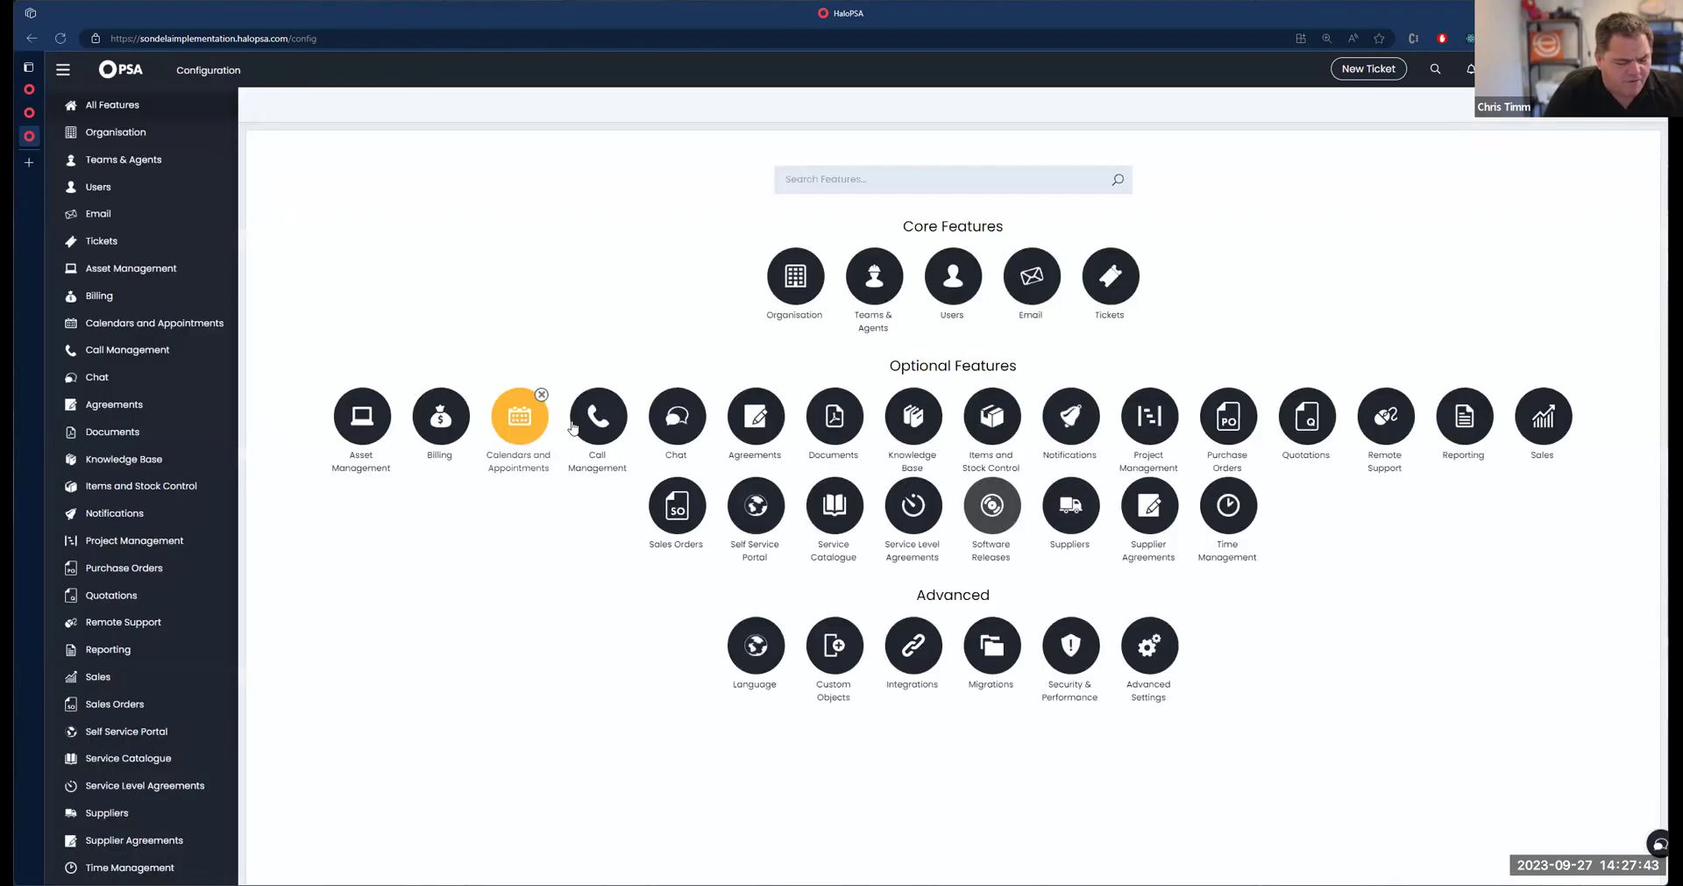
pyautogui.click(441, 400)
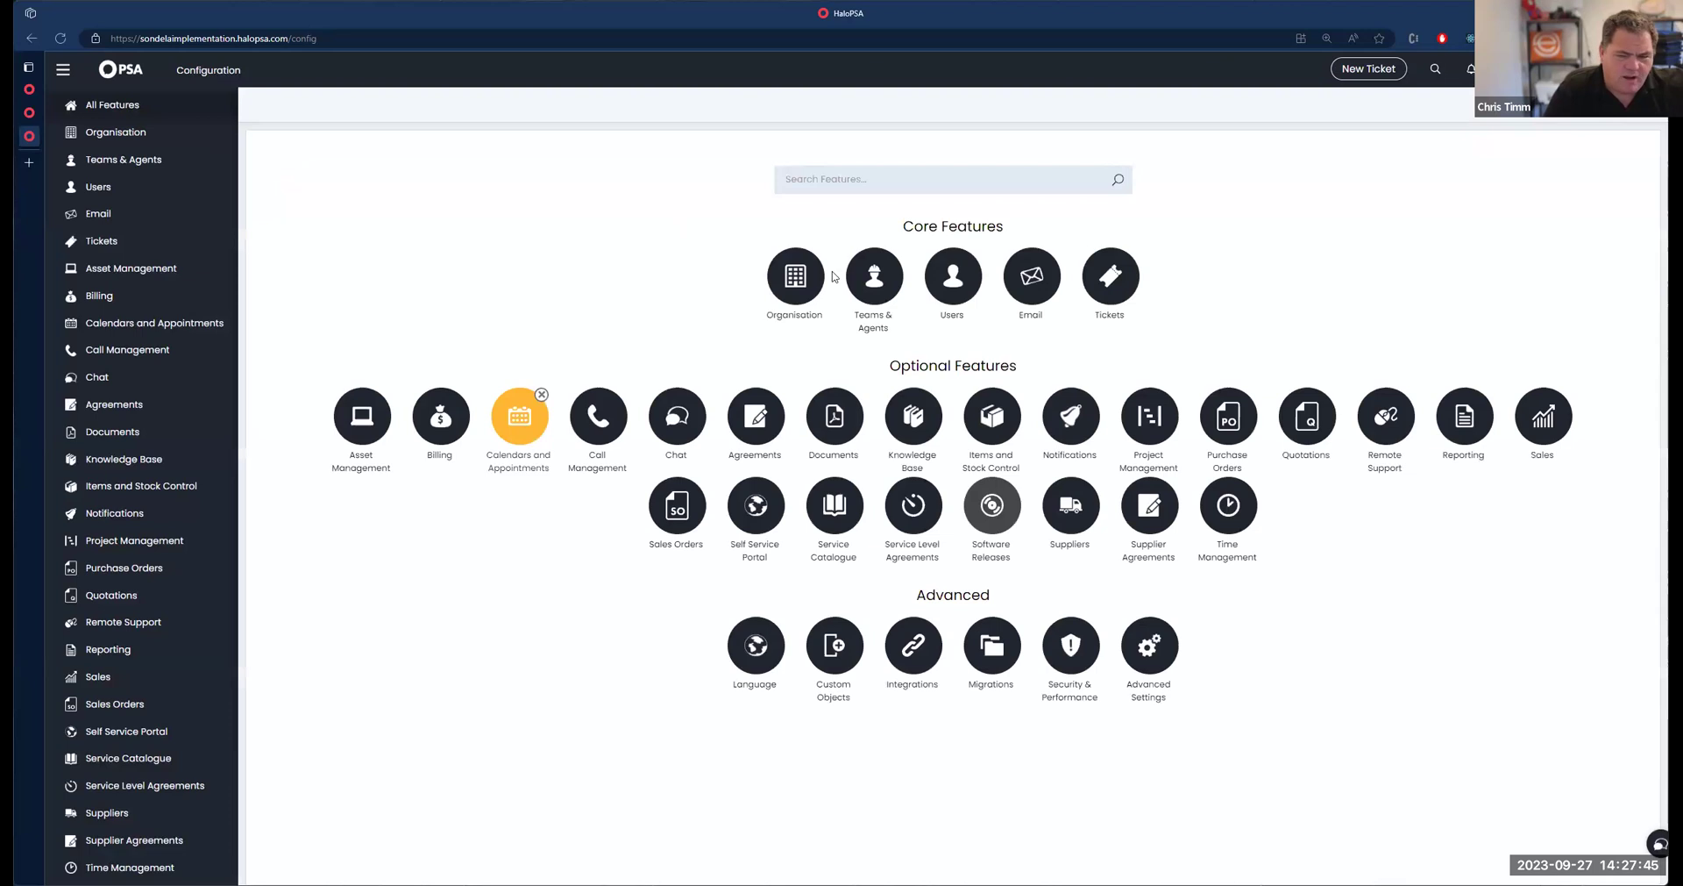
pyautogui.click(1008, 362)
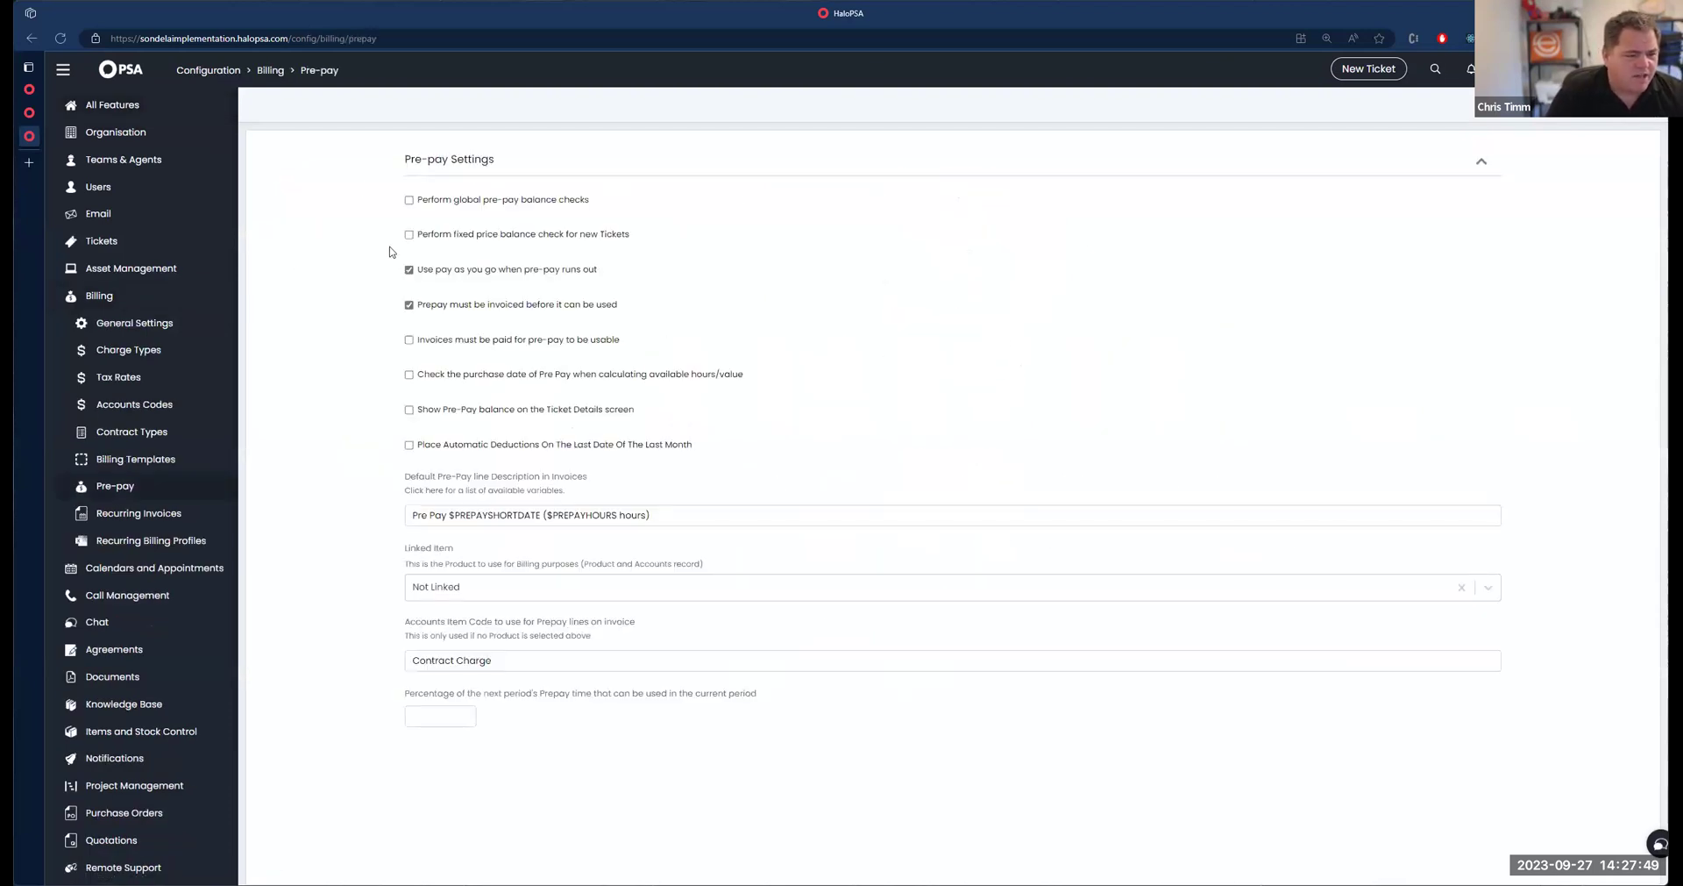
pyautogui.click(408, 410)
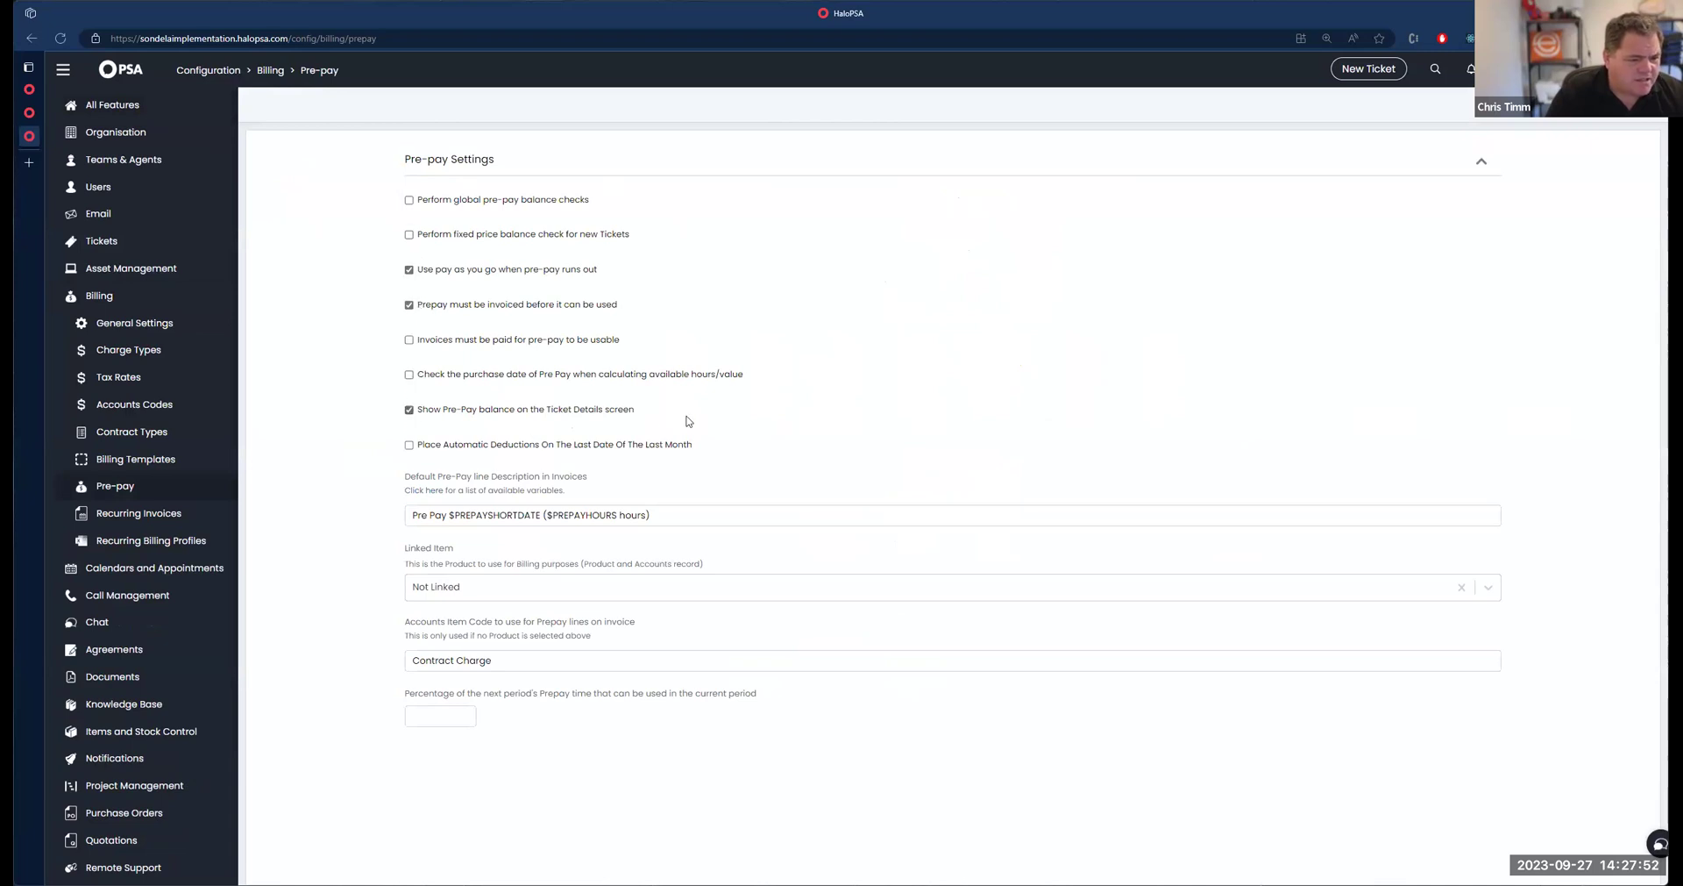
pyautogui.tripleClick(428, 430)
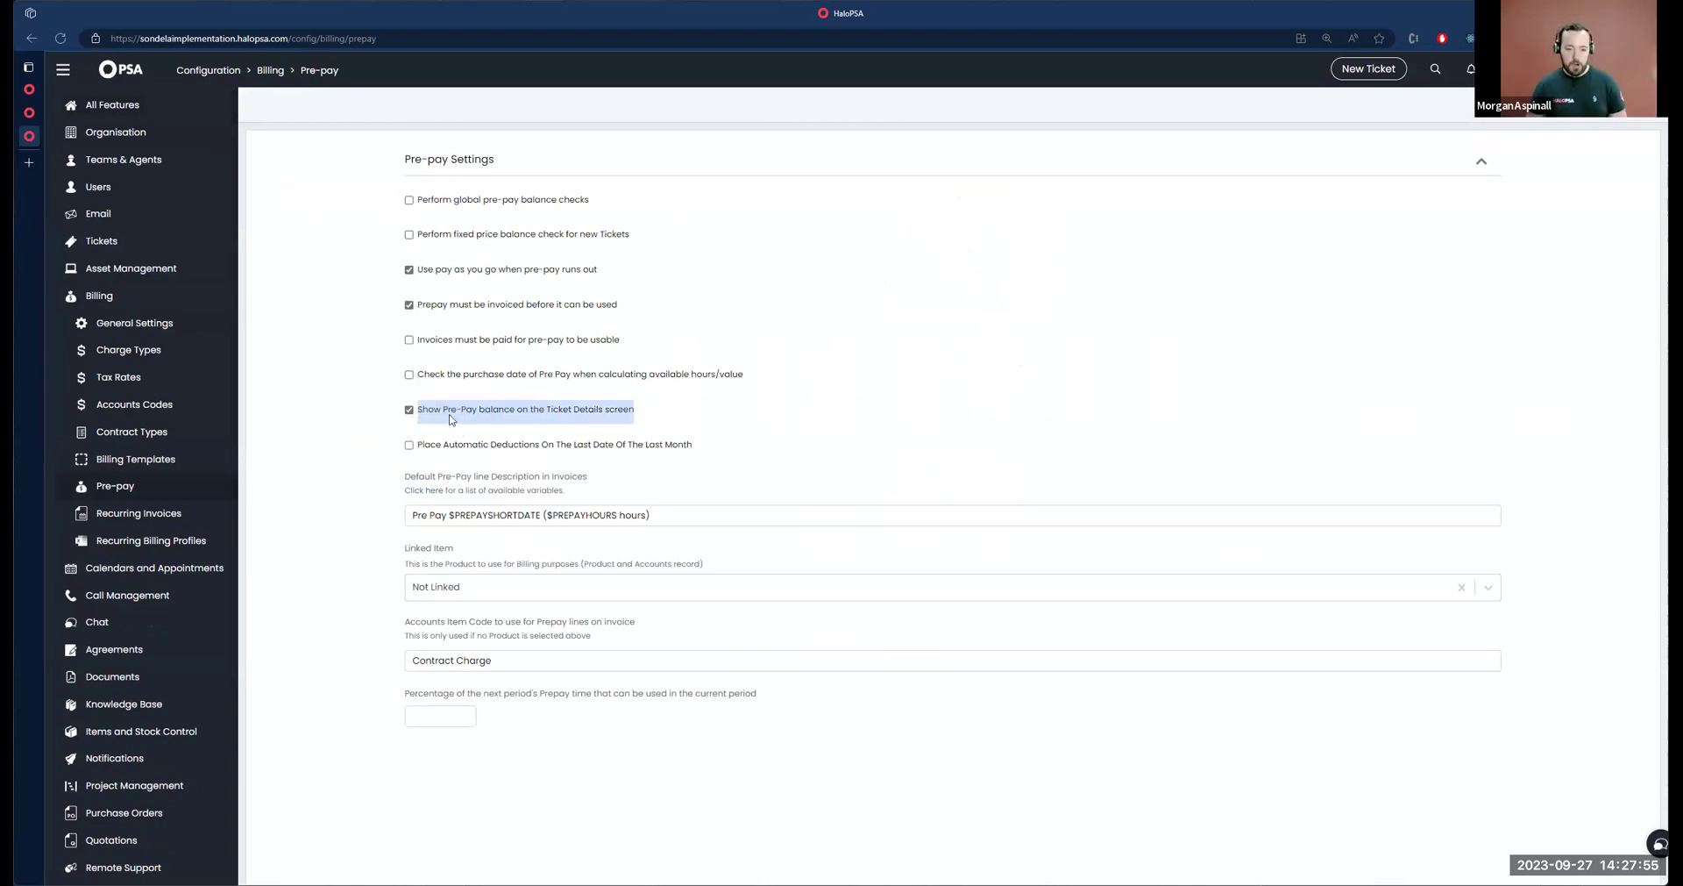
# From the invoice's customer, Mario and Luigi's Pizza Place, open the Mail Chimp Access ticket and highlight the pre-pay balance in its end-user details
pyautogui.click(33, 113)
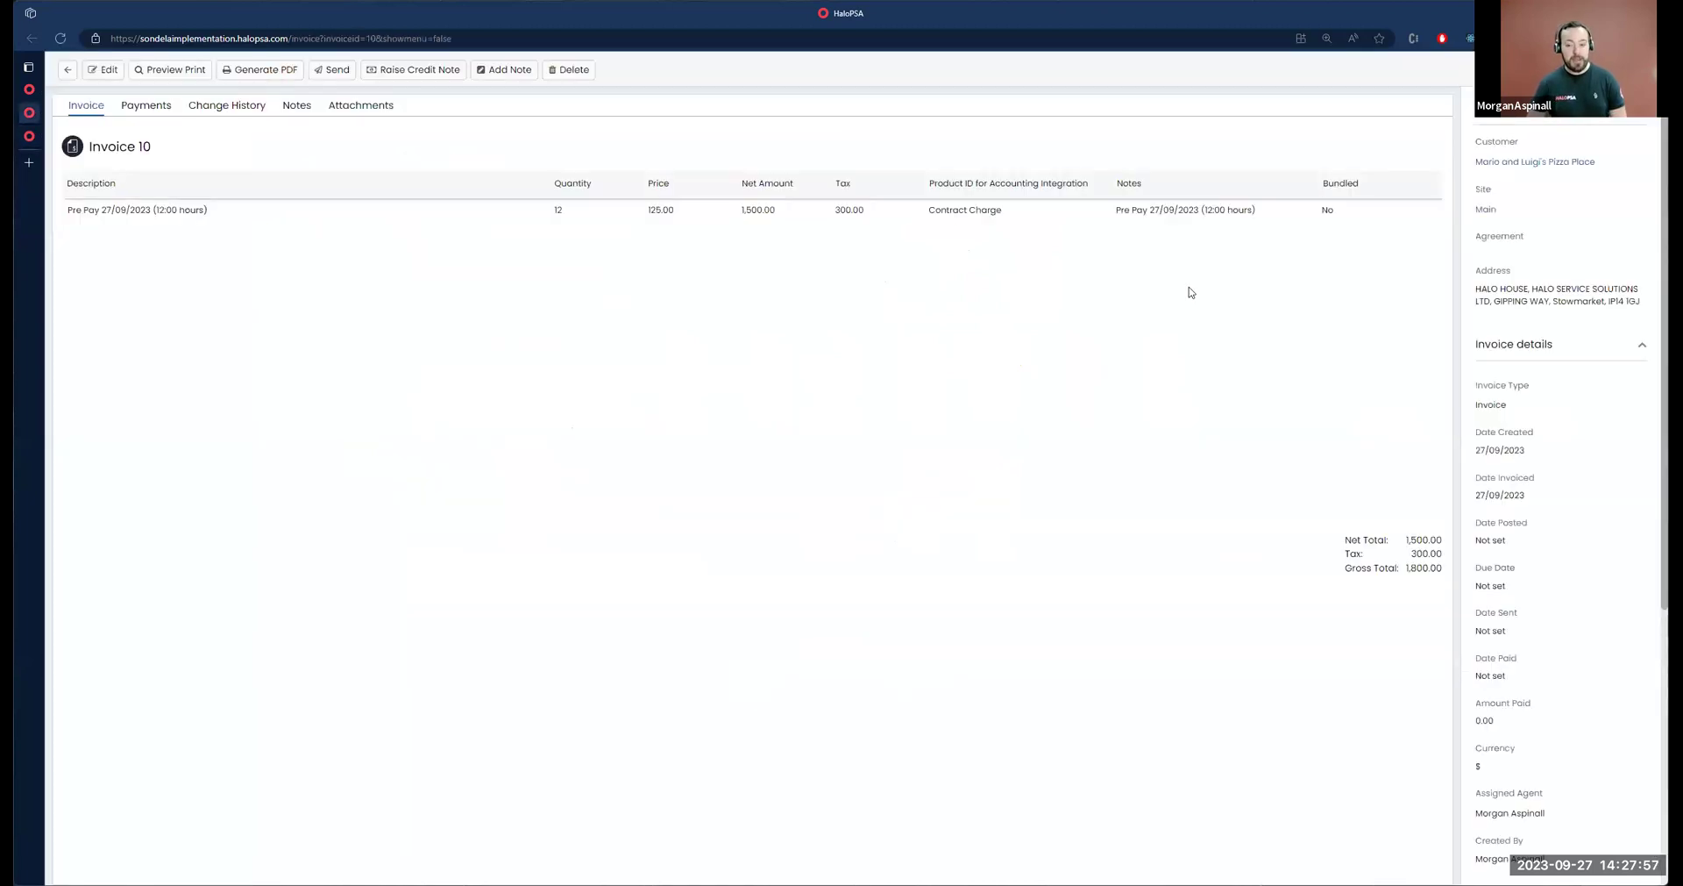
pyautogui.click(1504, 163)
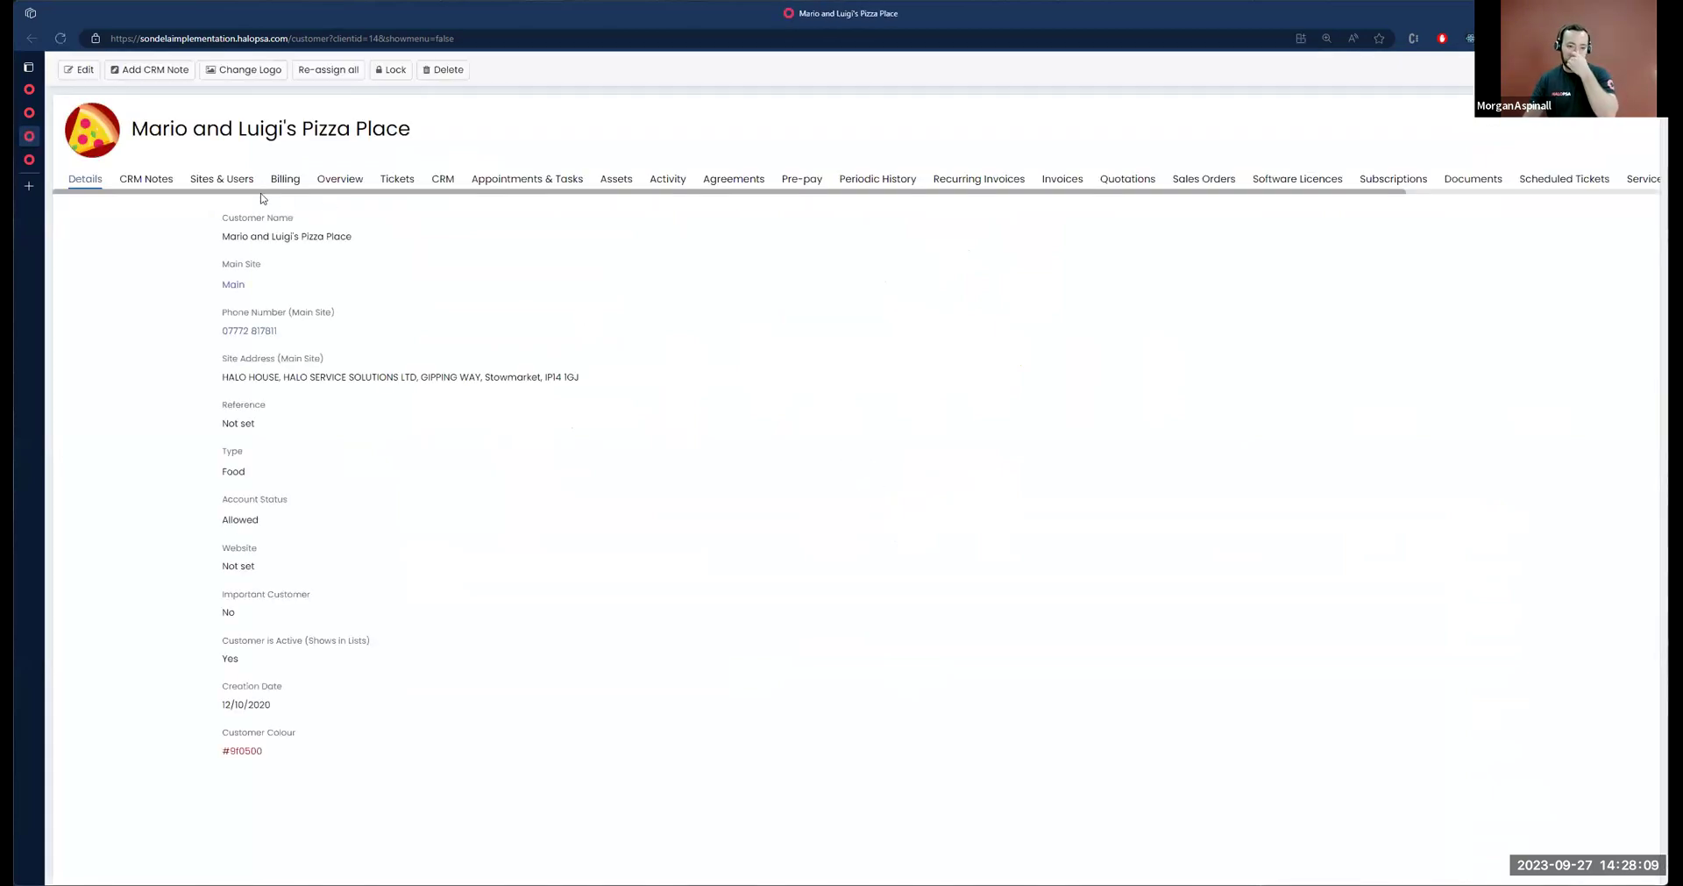
pyautogui.click(397, 184)
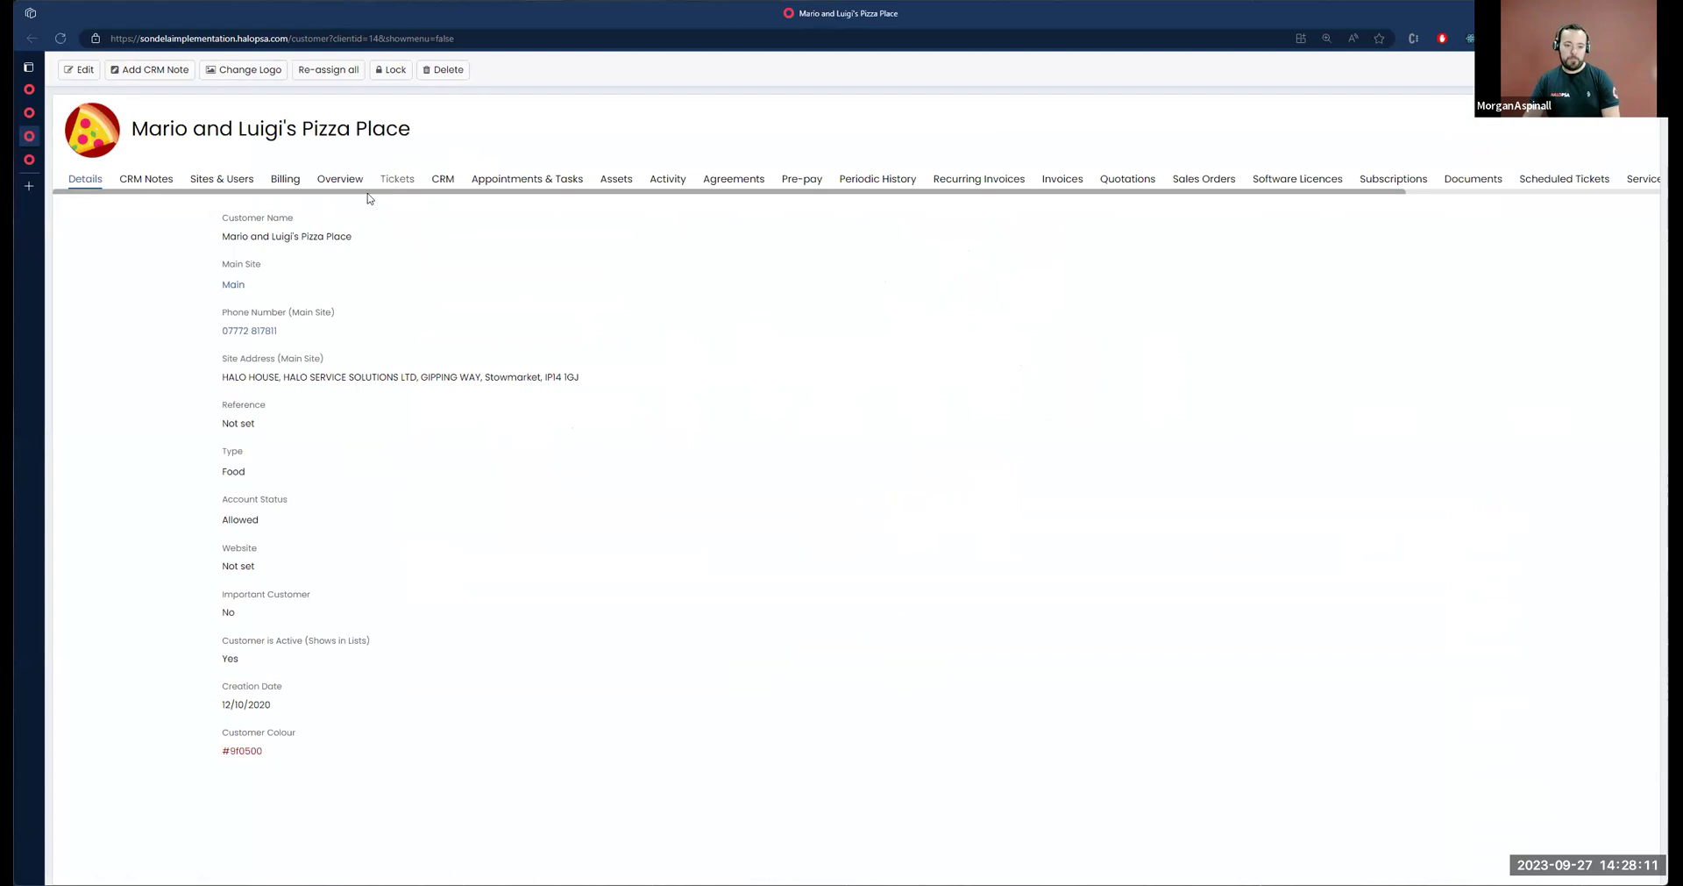
pyautogui.click(308, 286)
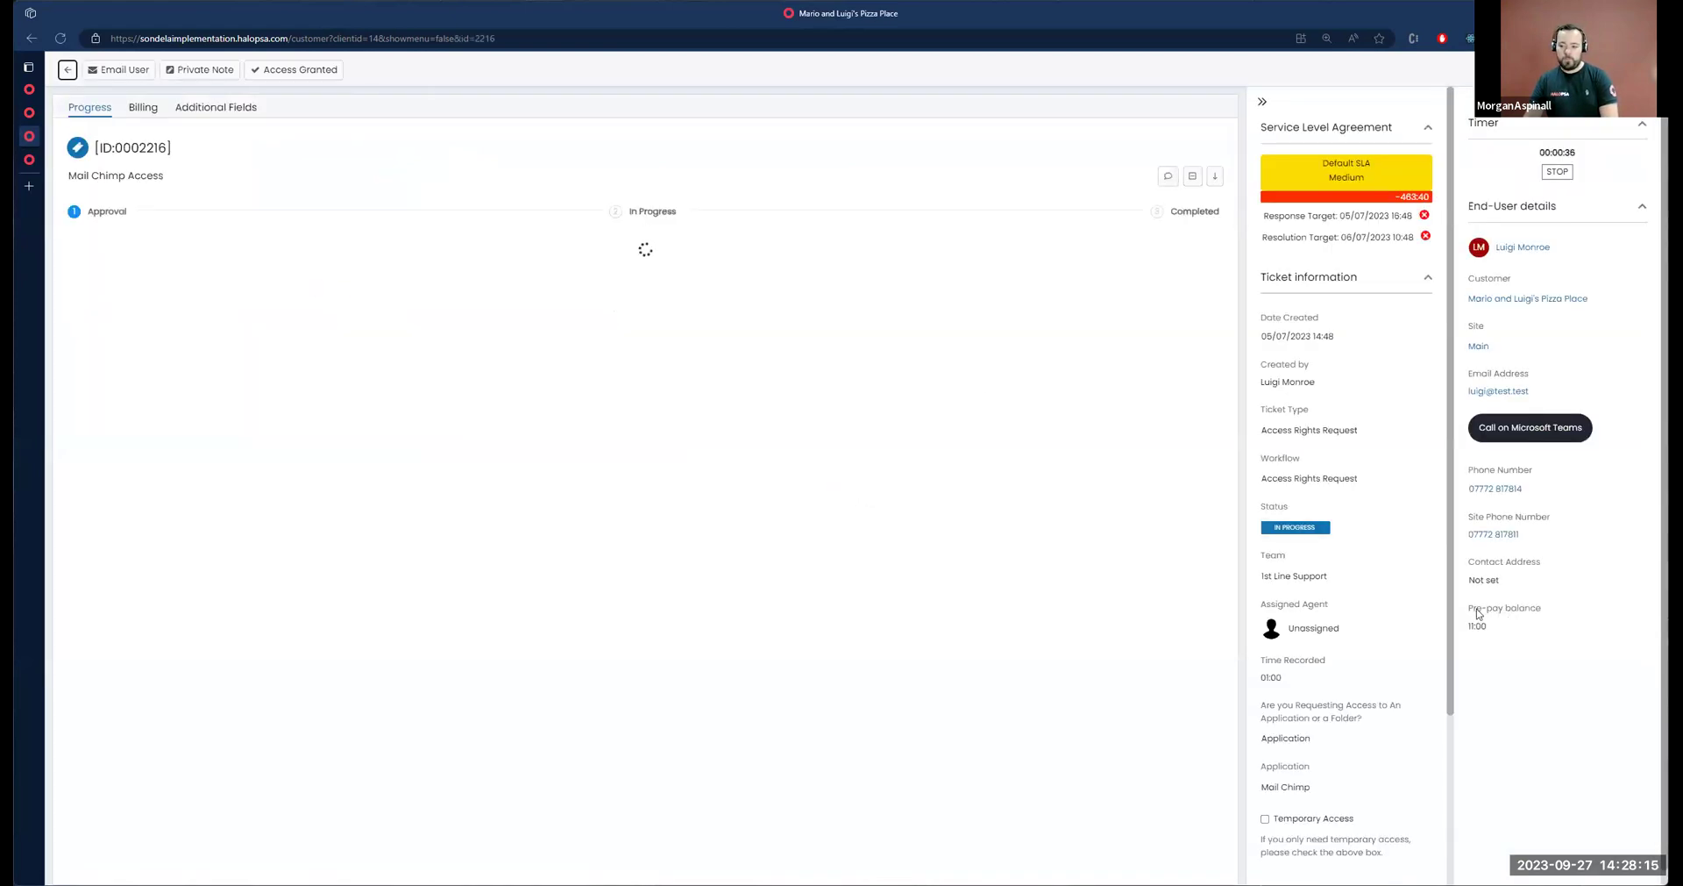
pyautogui.moveTo(1466, 608)
pyautogui.mouseDown()
pyautogui.moveTo(1559, 611)
pyautogui.moveTo(1486, 628)
pyautogui.mouseUp()
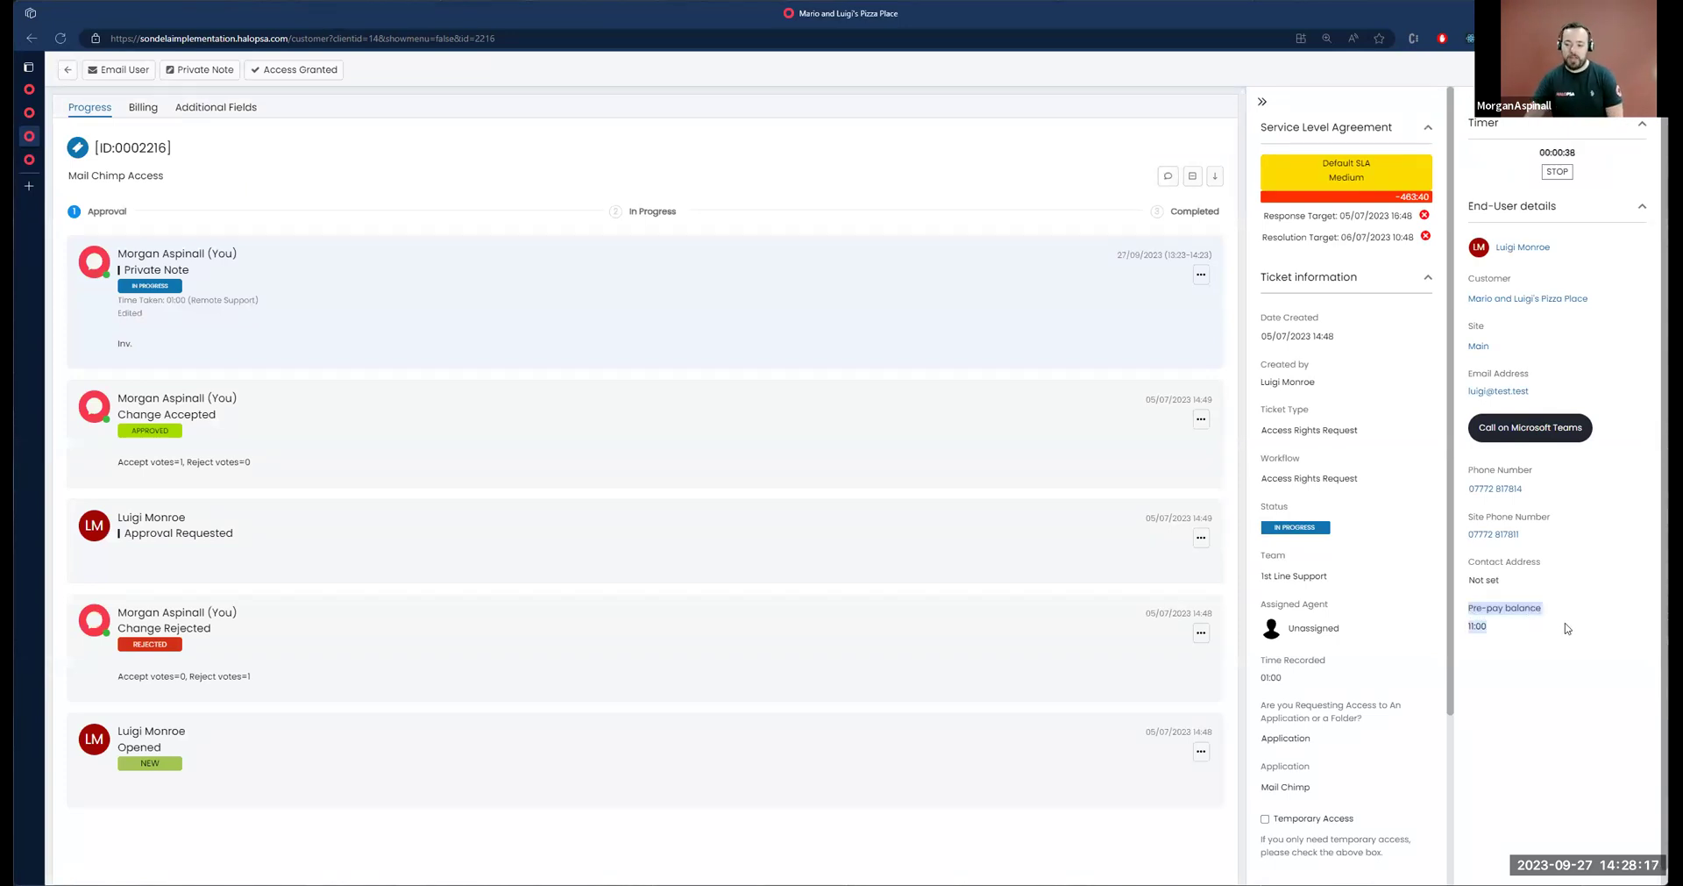
pyautogui.click(1467, 665)
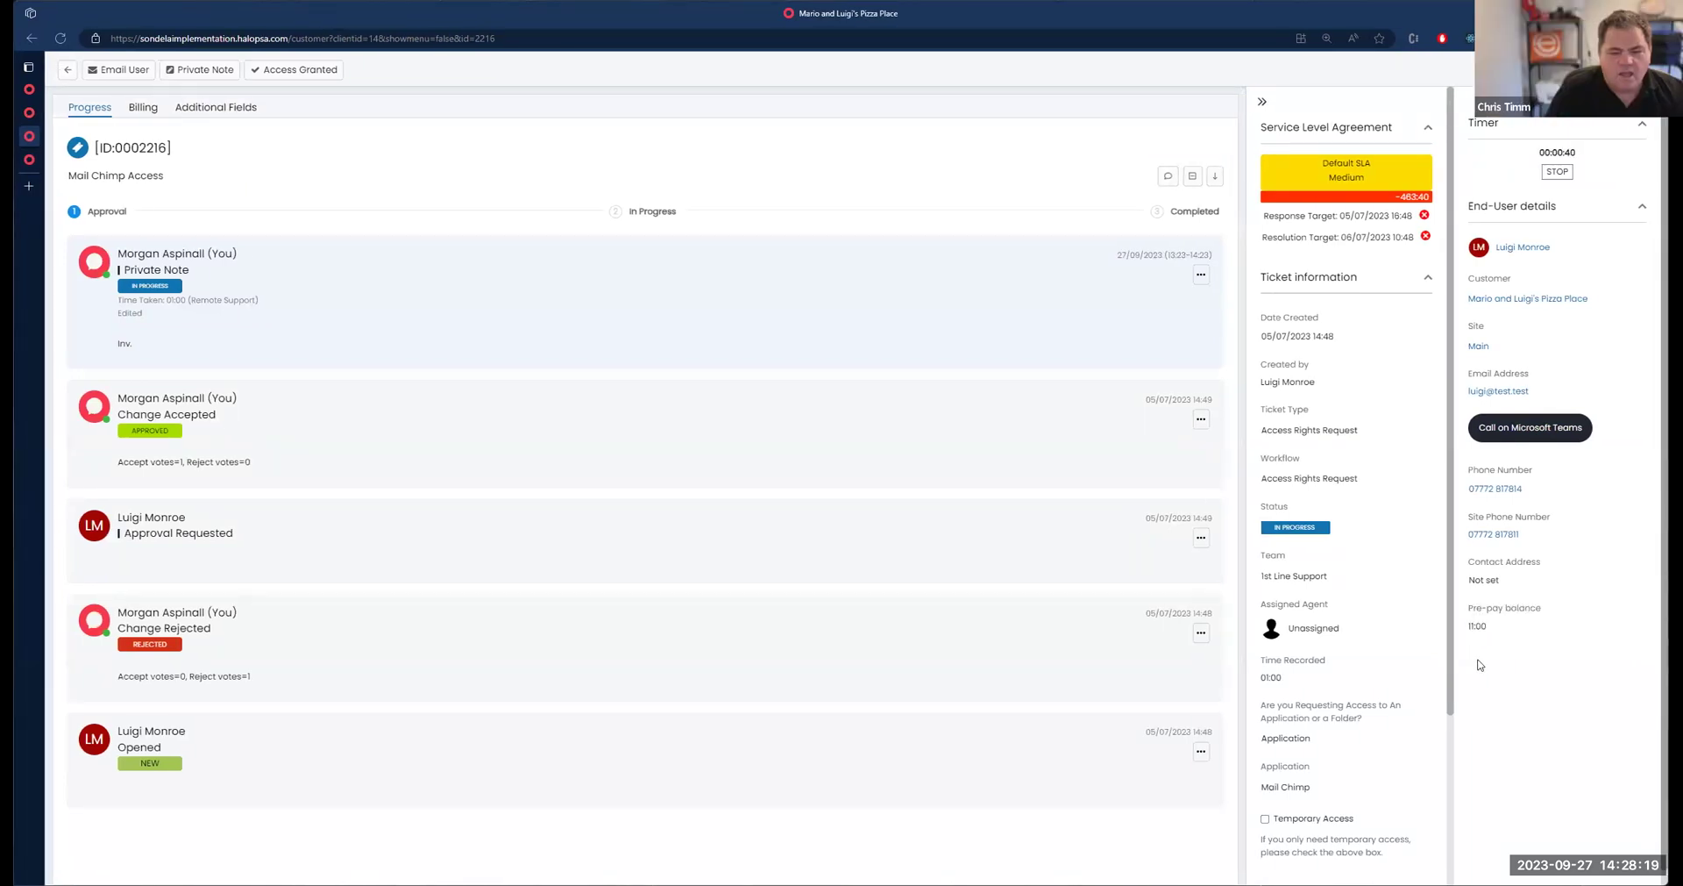